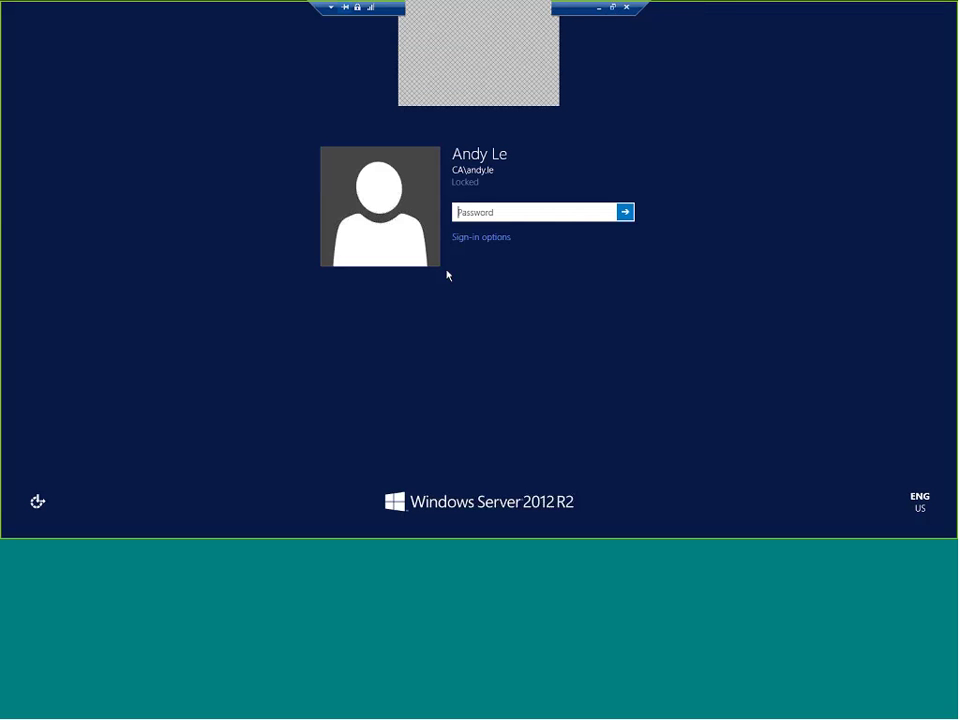
Step: Unlock the session with the account password, then restore and close the Groups work centre
{"action": "type", "text": "******"}
{"action": "key", "text": "Return"}
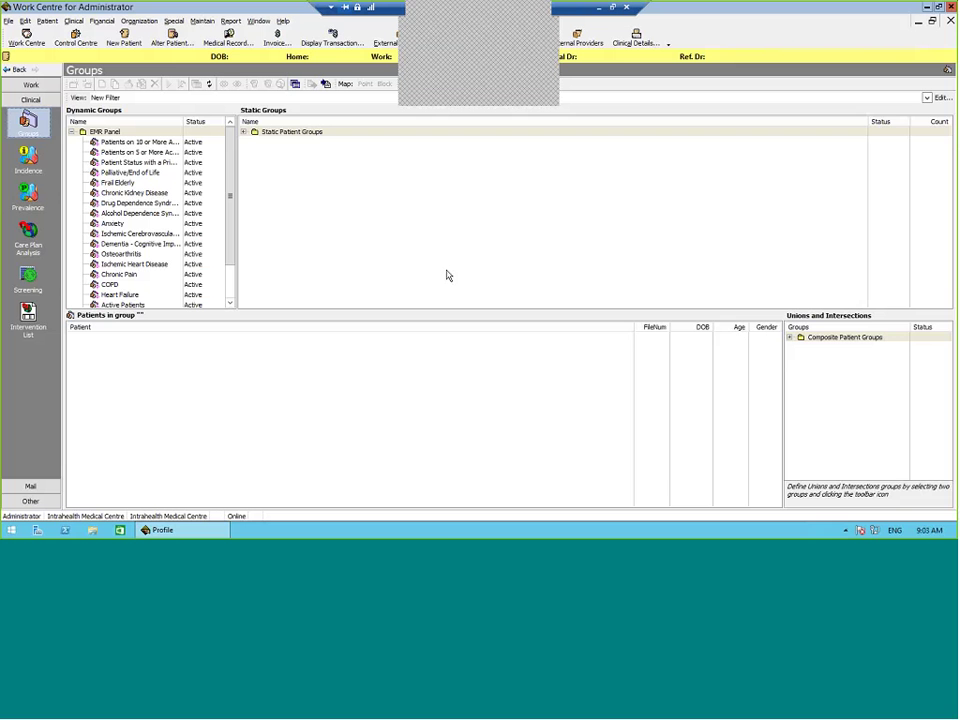
{"action": "left_click", "coordinate": [932, 20]}
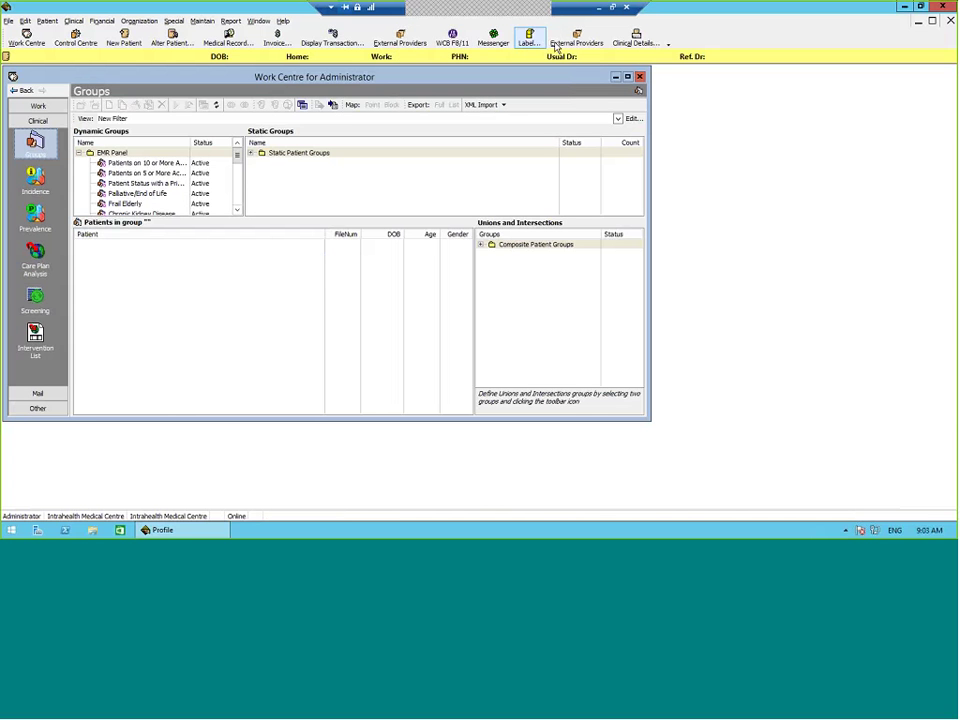
{"action": "left_click", "coordinate": [640, 77]}
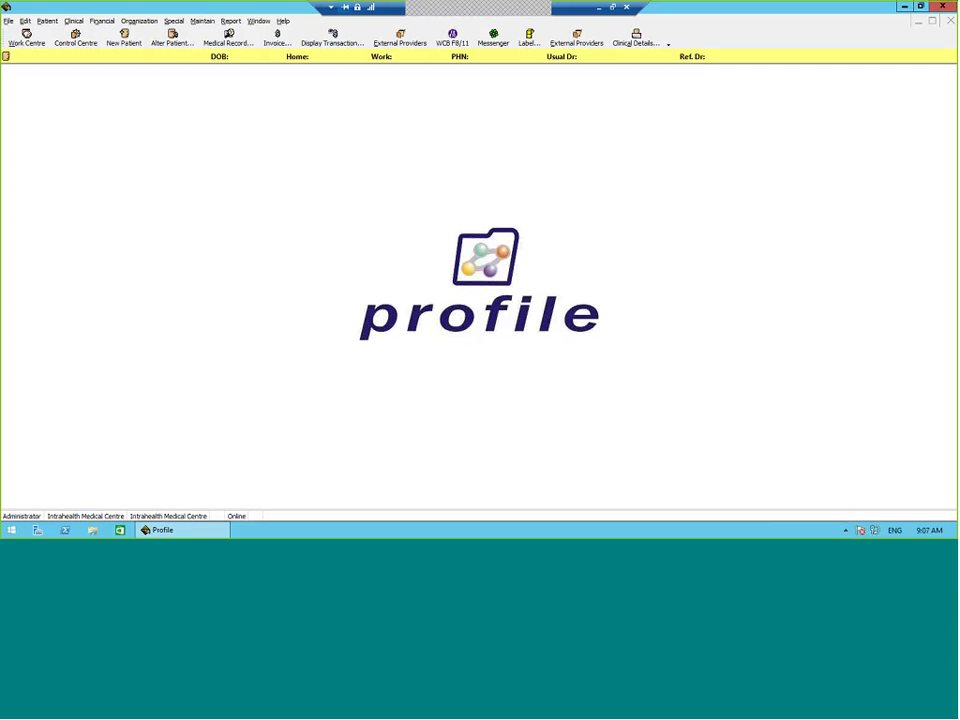
Step: Open Report > Stored Reports, widen the window and select the Age Distribution by Gender report
{"action": "left_click", "coordinate": [231, 21]}
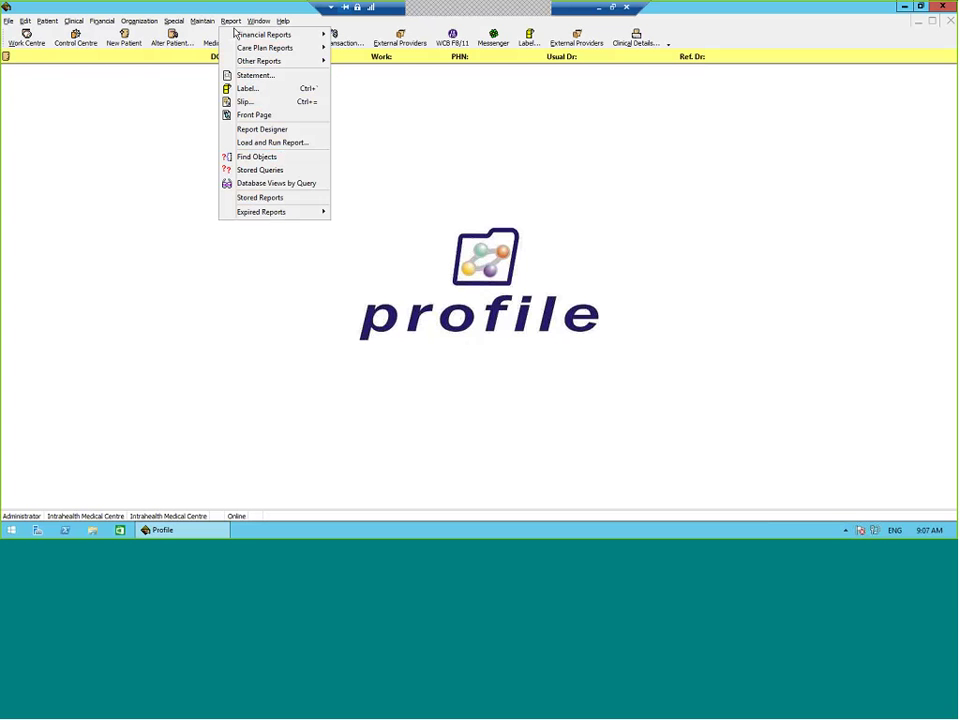
{"action": "left_click", "coordinate": [272, 200]}
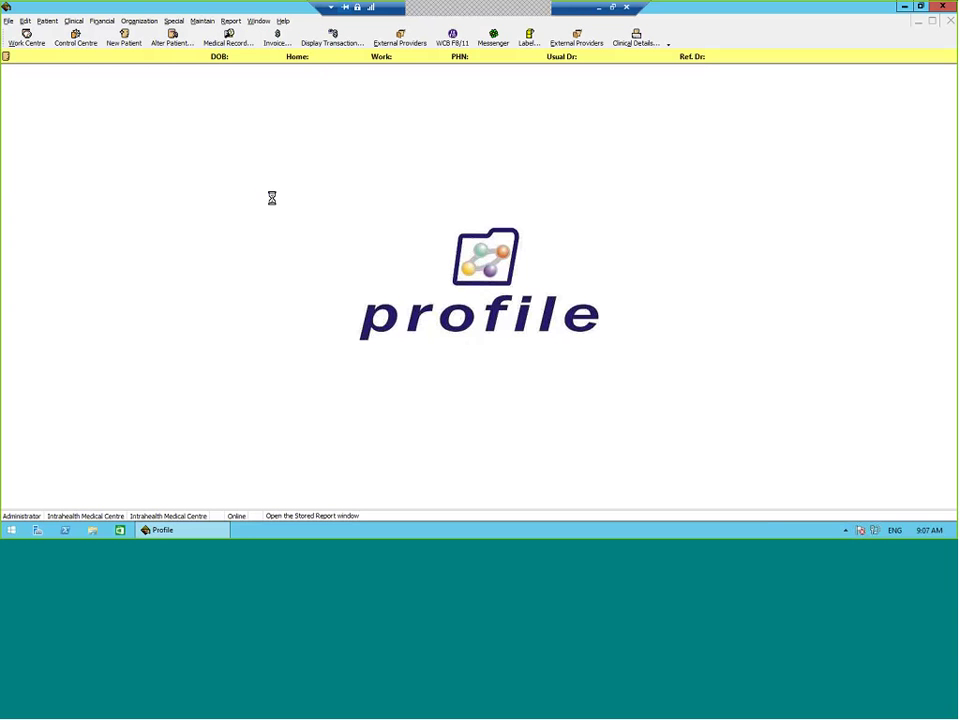
{"action": "left_click_drag", "start_coordinate": [333, 175], "coordinate": [488, 181]}
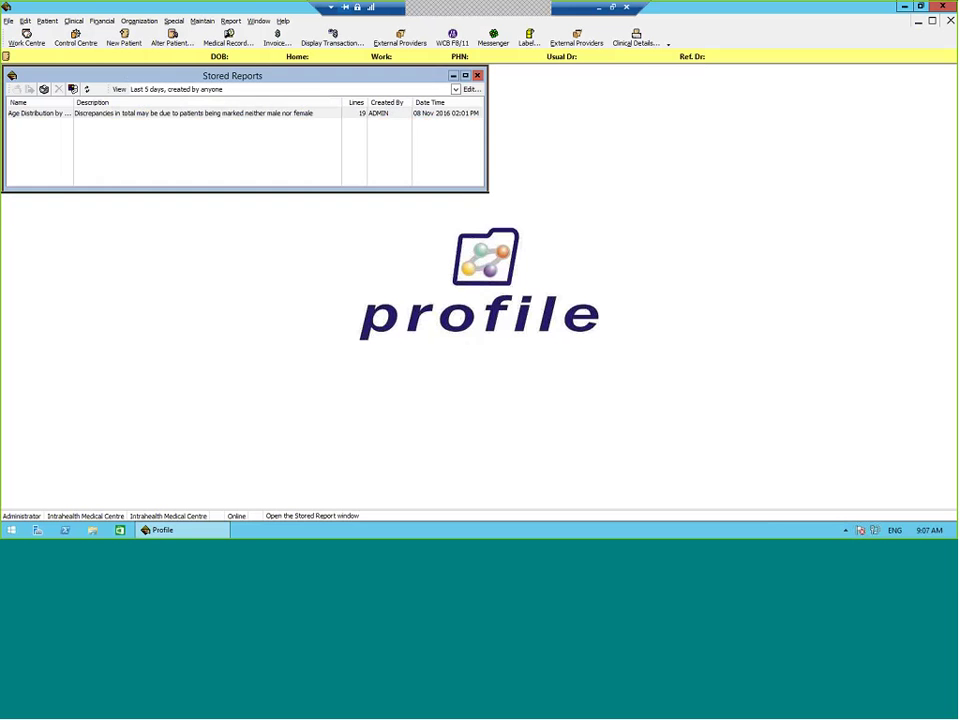
{"action": "left_click", "coordinate": [240, 114]}
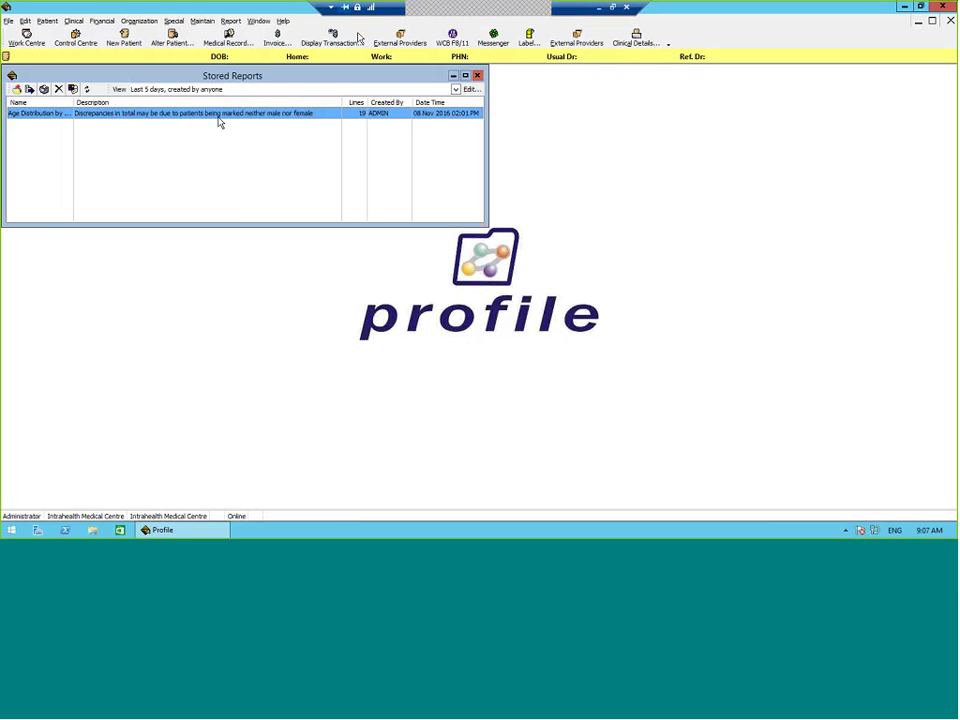
Step: Open the Age Distribution by Gender report results, enlarge the window to review rows, then close it
{"action": "double_click", "coordinate": [219, 116]}
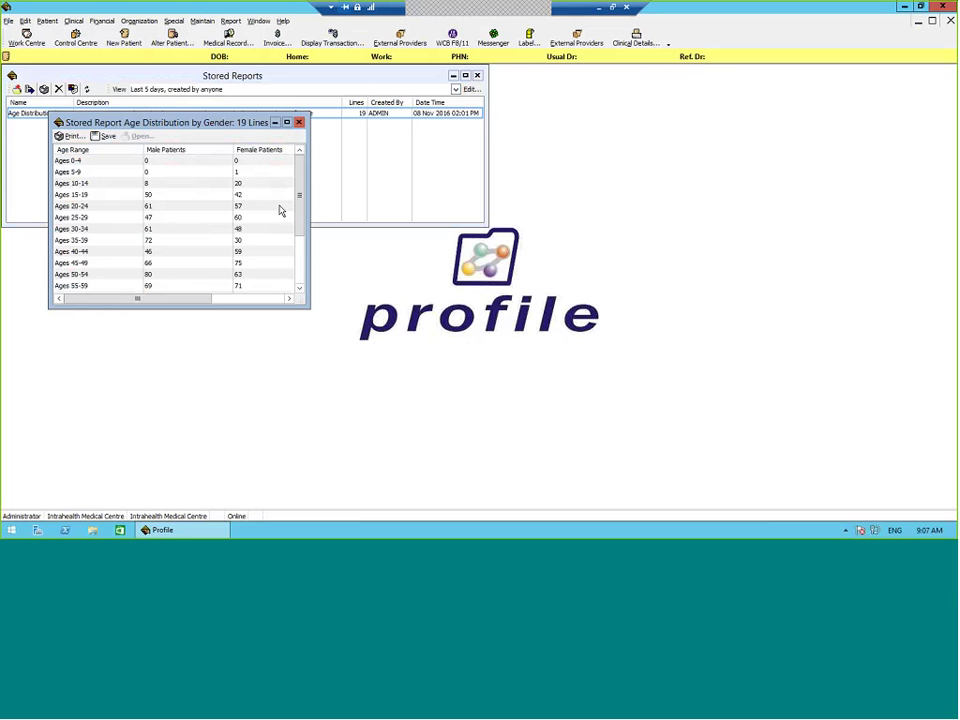
{"action": "left_click_drag", "start_coordinate": [309, 308], "coordinate": [510, 466]}
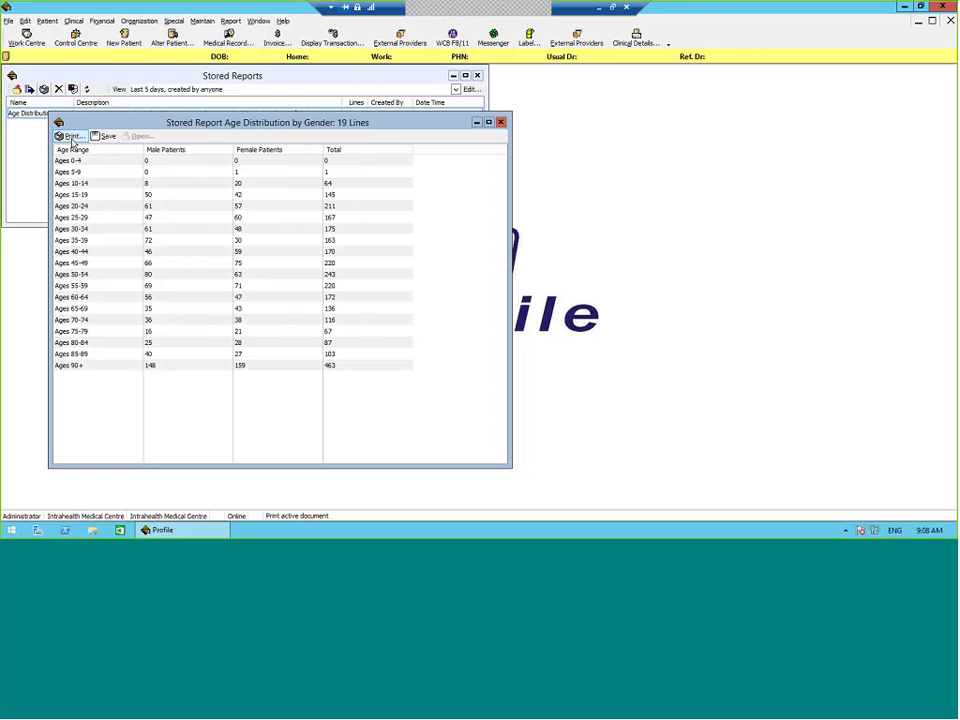
{"action": "left_click", "coordinate": [501, 122]}
Step: Close Stored Reports and open Report > Stored Queries, enlarging the window and widening the Name column
{"action": "left_click", "coordinate": [477, 76]}
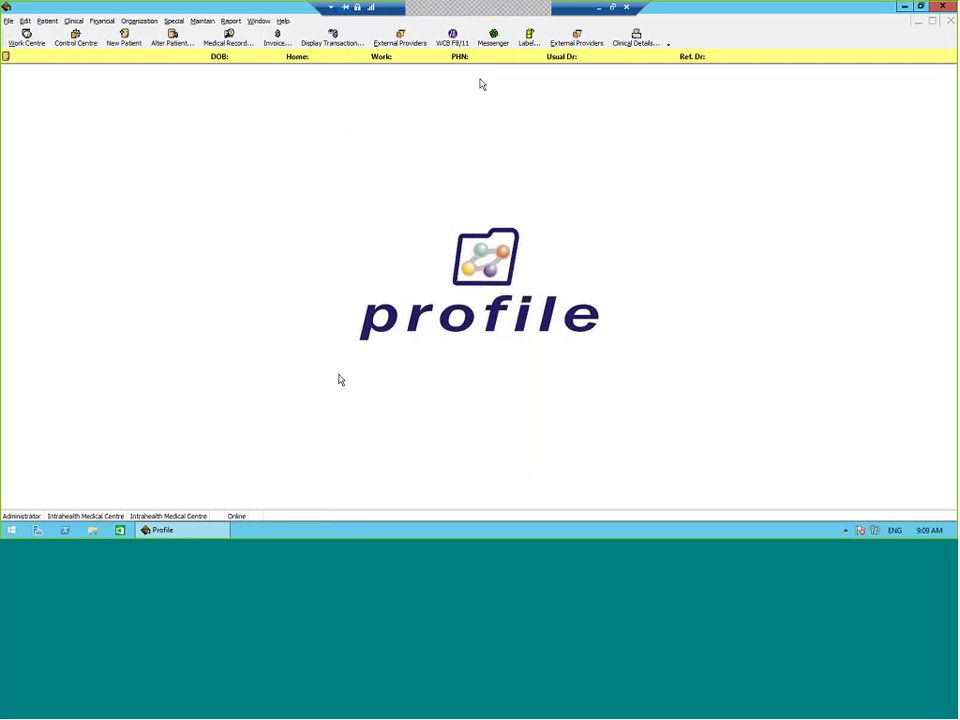
{"action": "left_click", "coordinate": [236, 21]}
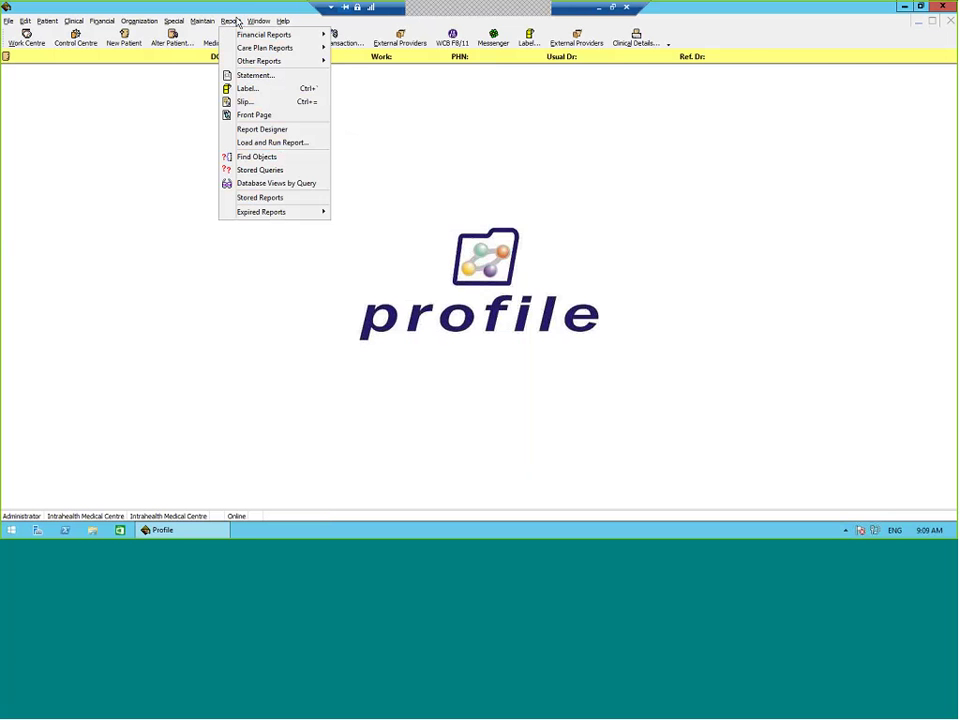
{"action": "left_click", "coordinate": [287, 171]}
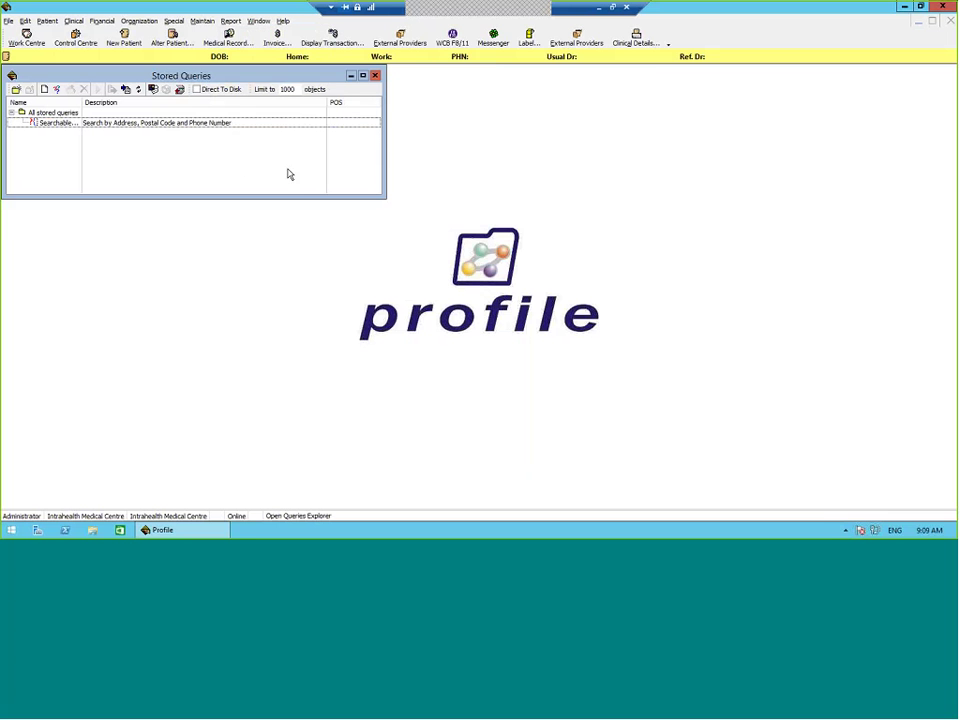
{"action": "left_click_drag", "start_coordinate": [433, 210], "coordinate": [655, 315]}
{"action": "left_click_drag", "start_coordinate": [82, 105], "coordinate": [153, 114]}
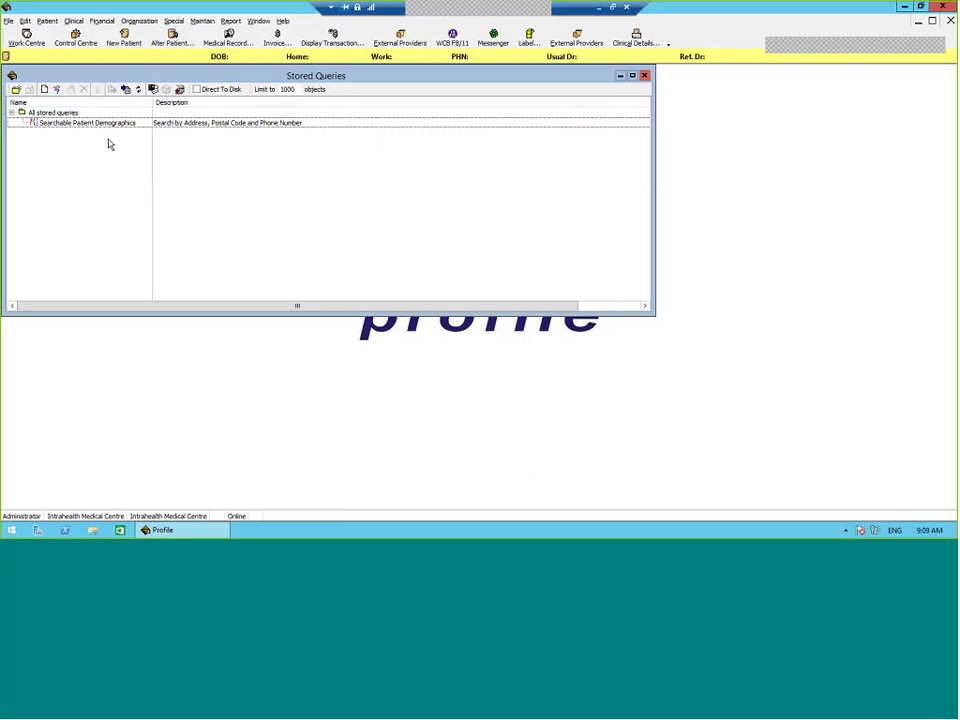
{"action": "double_click", "coordinate": [168, 125]}
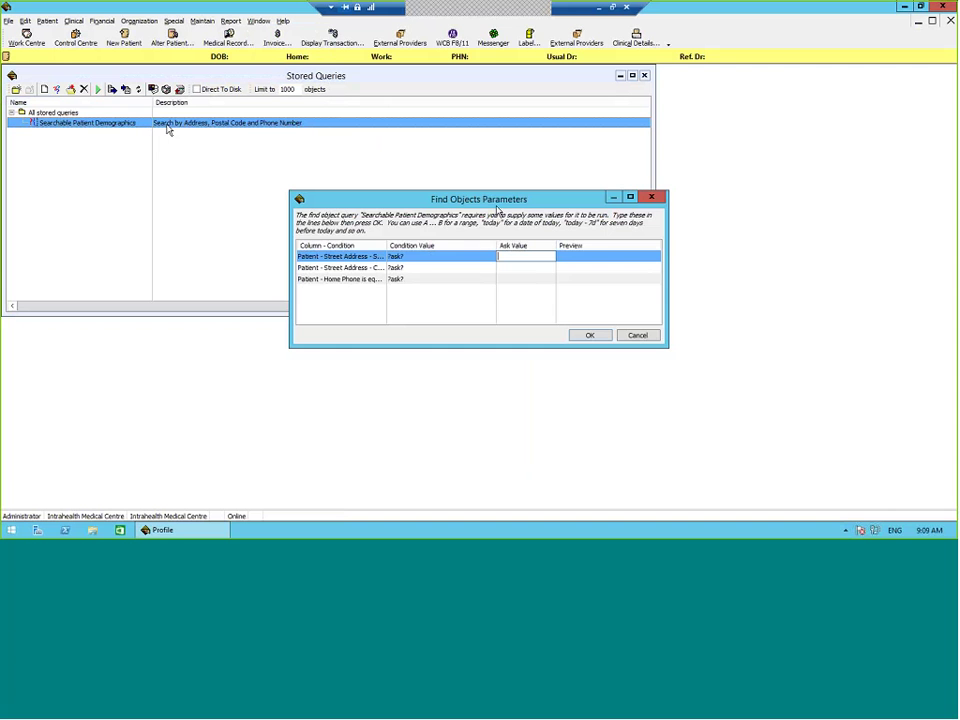
{"action": "left_click_drag", "start_coordinate": [470, 199], "coordinate": [342, 141]}
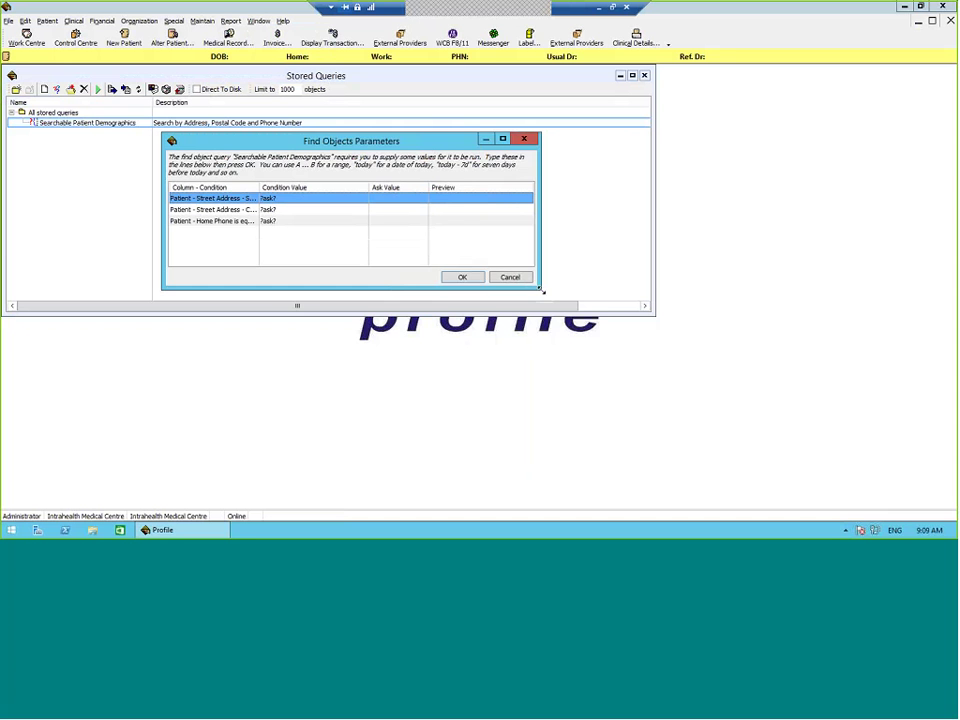
{"action": "left_click_drag", "start_coordinate": [539, 288], "coordinate": [627, 358]}
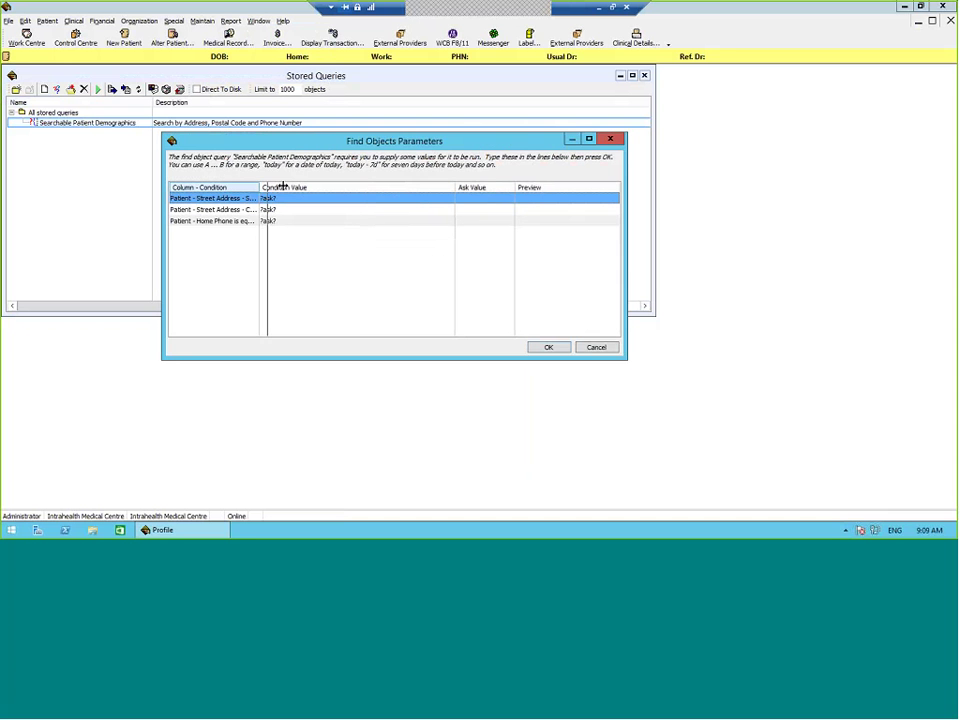
{"action": "left_click_drag", "start_coordinate": [259, 187], "coordinate": [303, 187]}
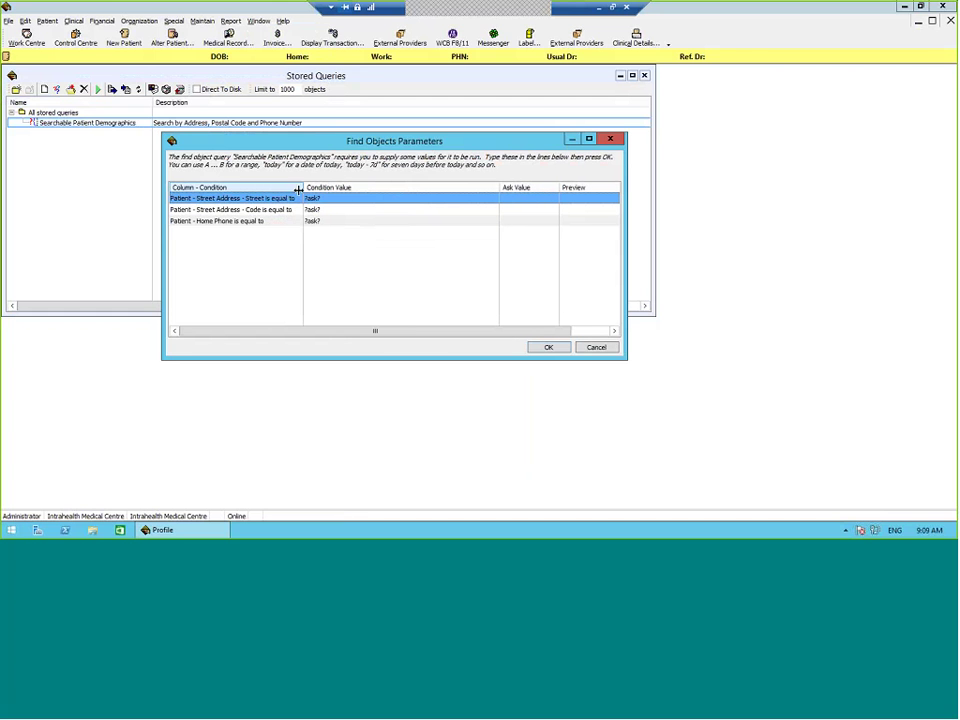
{"action": "left_click", "coordinate": [536, 219]}
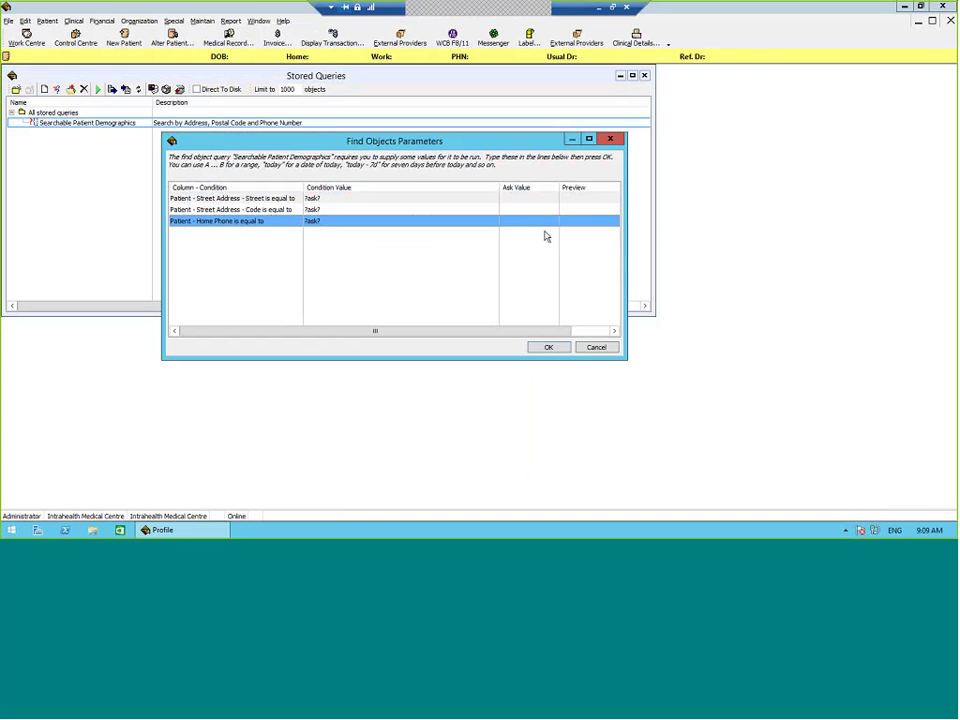
{"action": "left_click", "coordinate": [530, 209]}
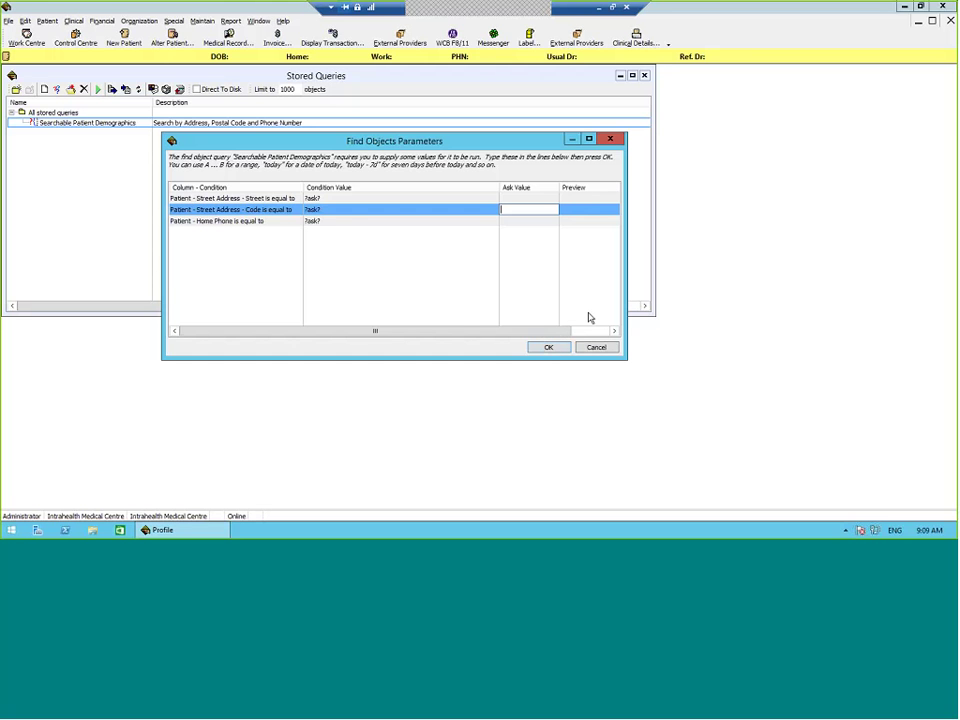
{"action": "left_click", "coordinate": [596, 347]}
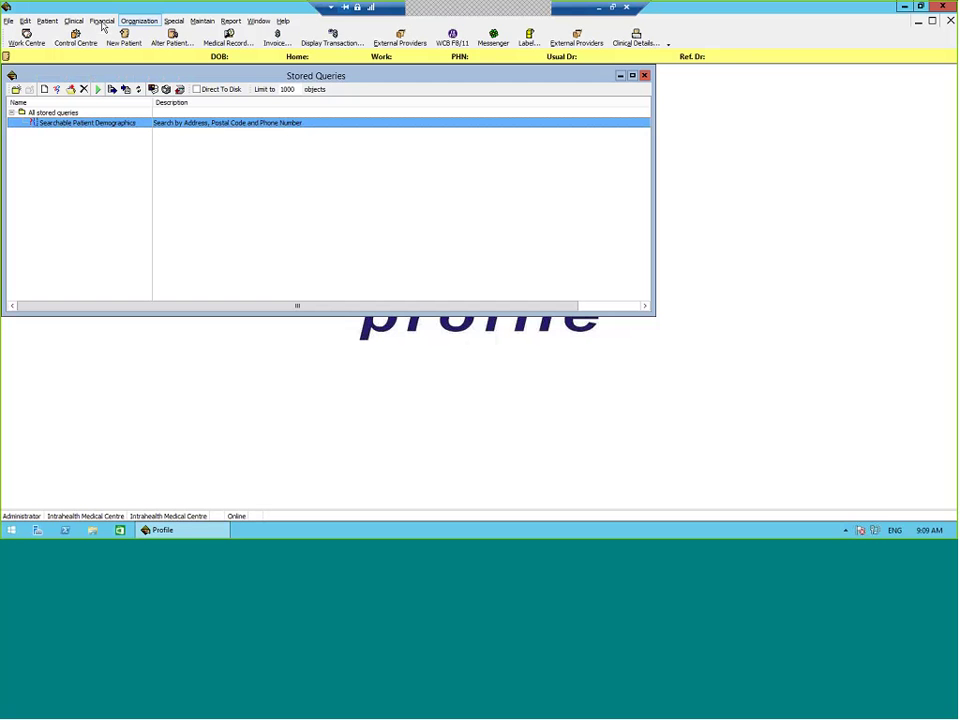
Step: Dismiss the Patient menu and cancel the Find Patient dialog without searching
{"action": "left_click", "coordinate": [48, 21]}
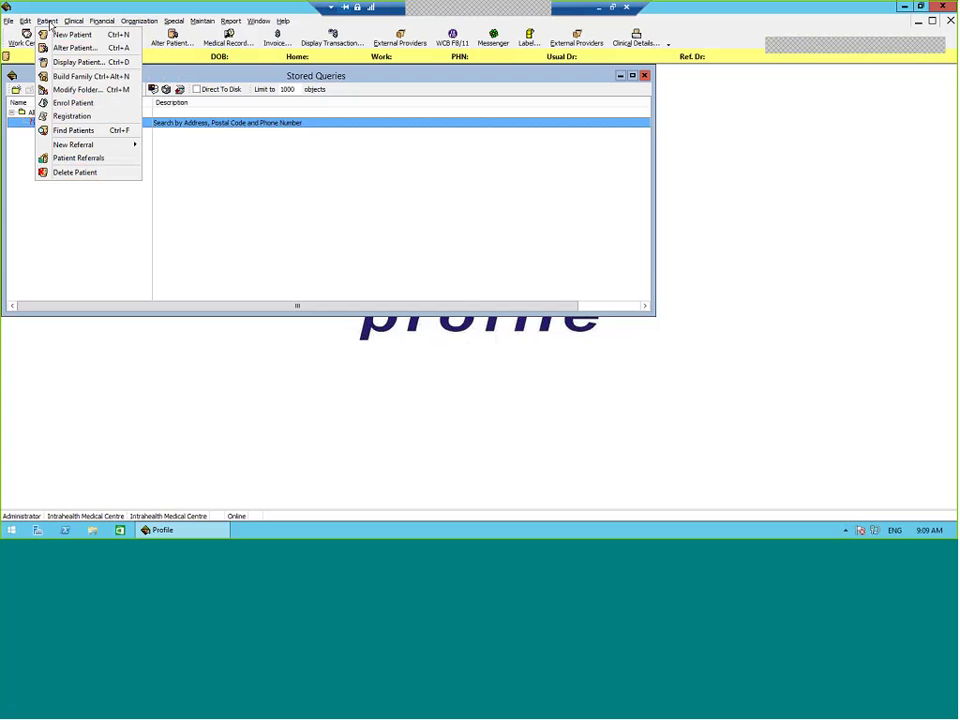
{"action": "key", "text": "Escape"}
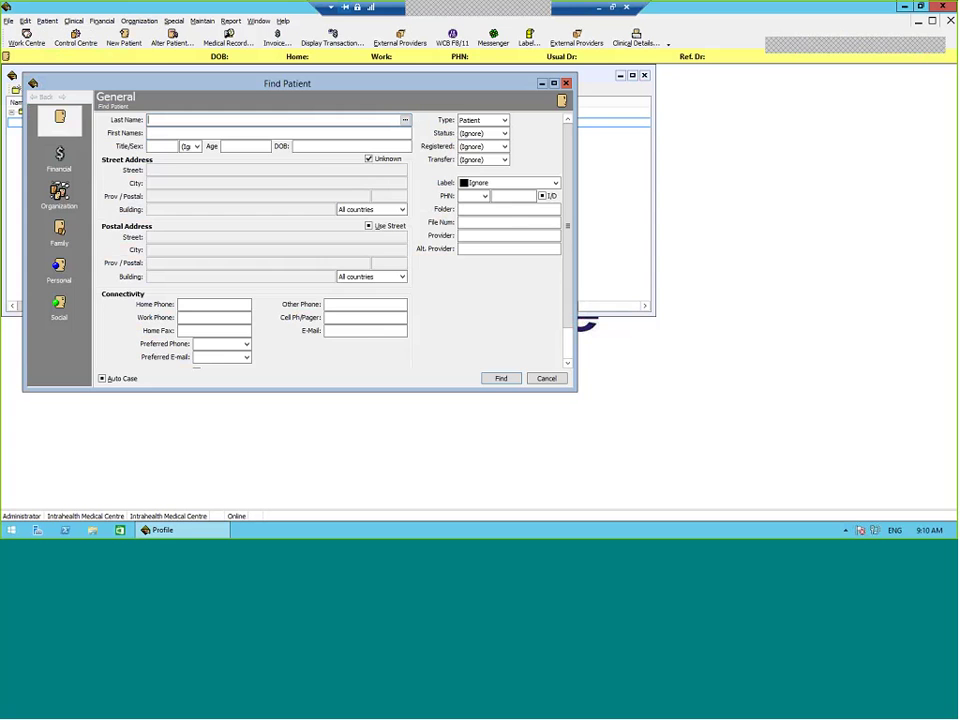
{"action": "left_click", "coordinate": [557, 380]}
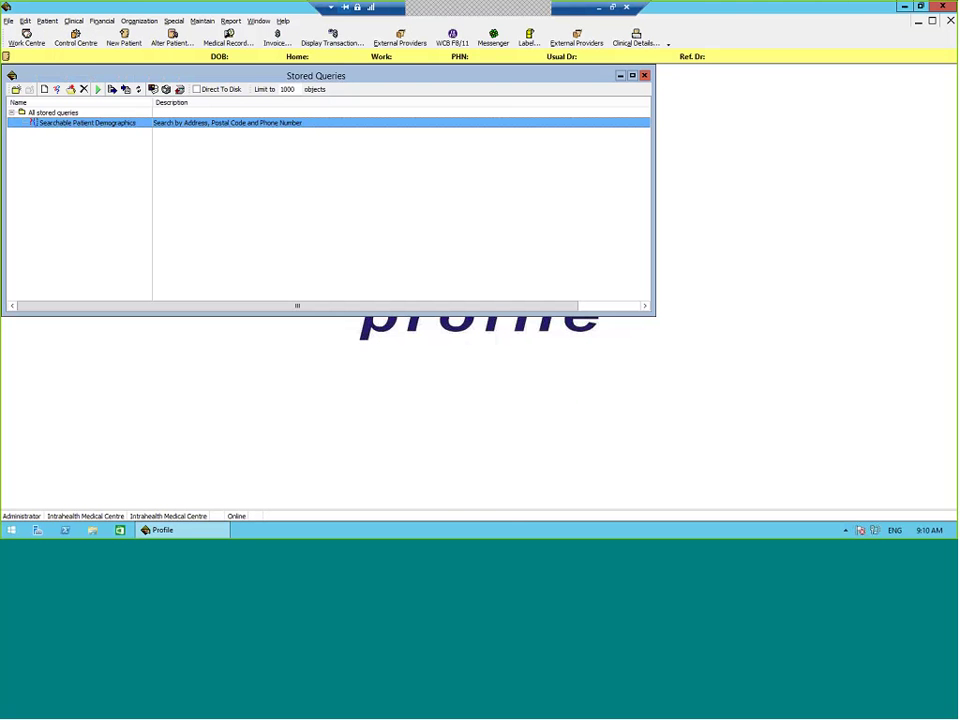
Step: Run Searchable Patient Demographics and widen its Find Objects Parameters prompt and columns to read the conditions
{"action": "double_click", "coordinate": [265, 124]}
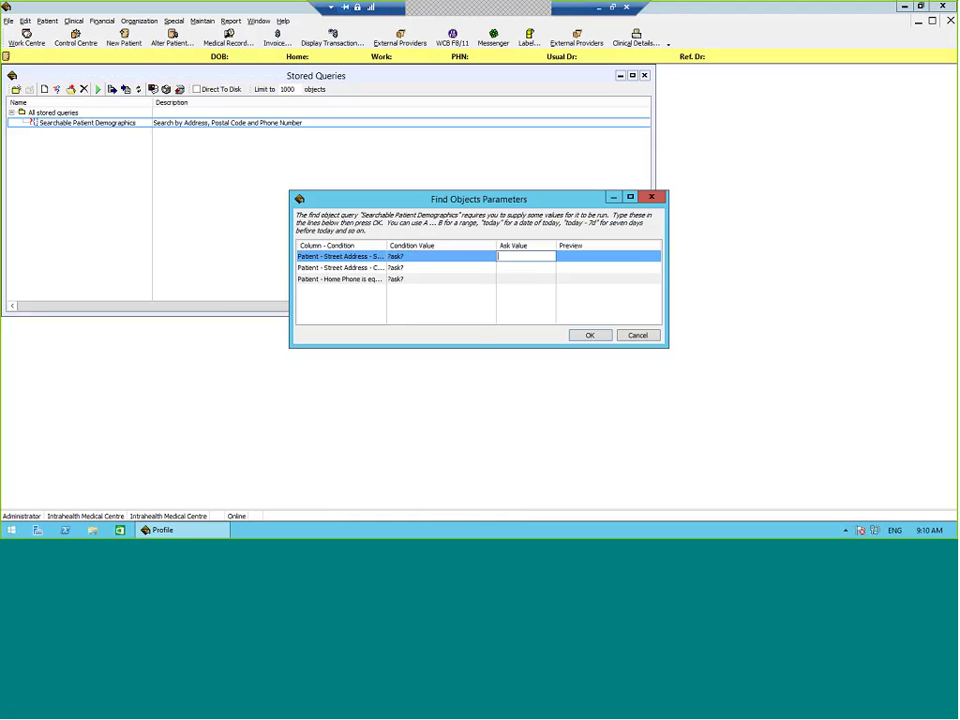
{"action": "left_click_drag", "start_coordinate": [668, 300], "coordinate": [765, 300]}
{"action": "left_click_drag", "start_coordinate": [387, 245], "coordinate": [424, 246]}
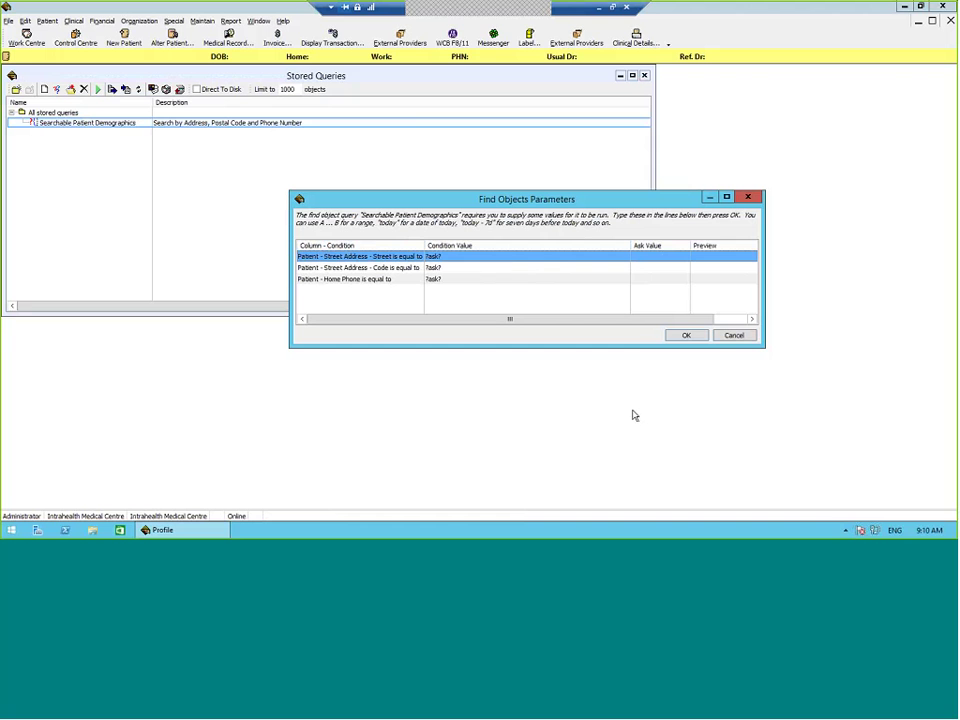
{"action": "left_click_drag", "start_coordinate": [289, 273], "coordinate": [177, 271]}
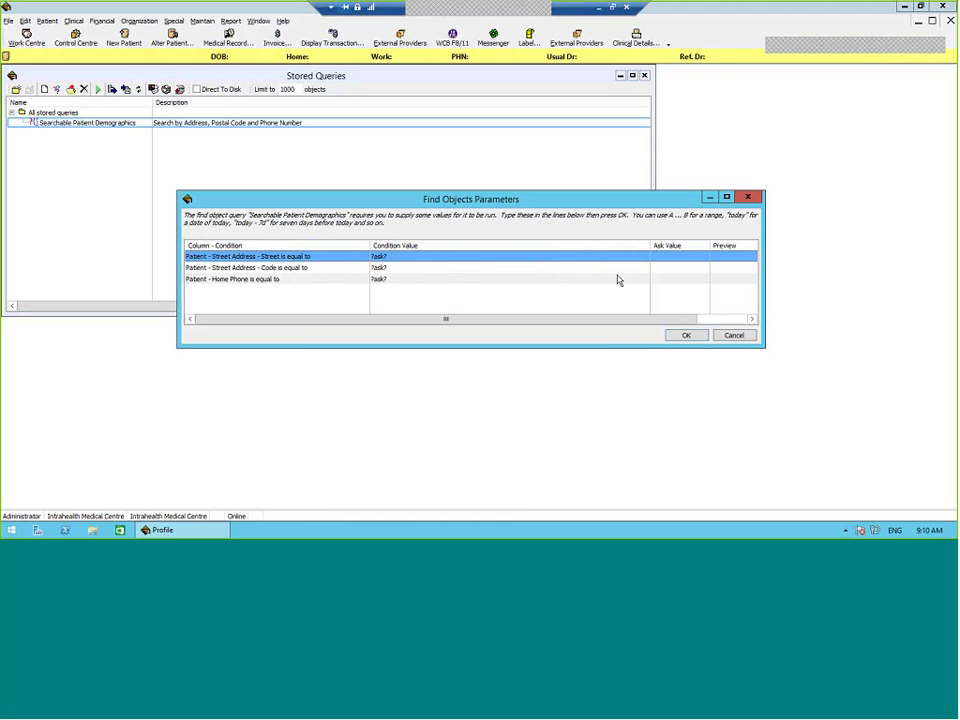
Step: Fill the street, postal code and home phone Ask Value cells with the patient's address and phone details
{"action": "left_click", "coordinate": [678, 257]}
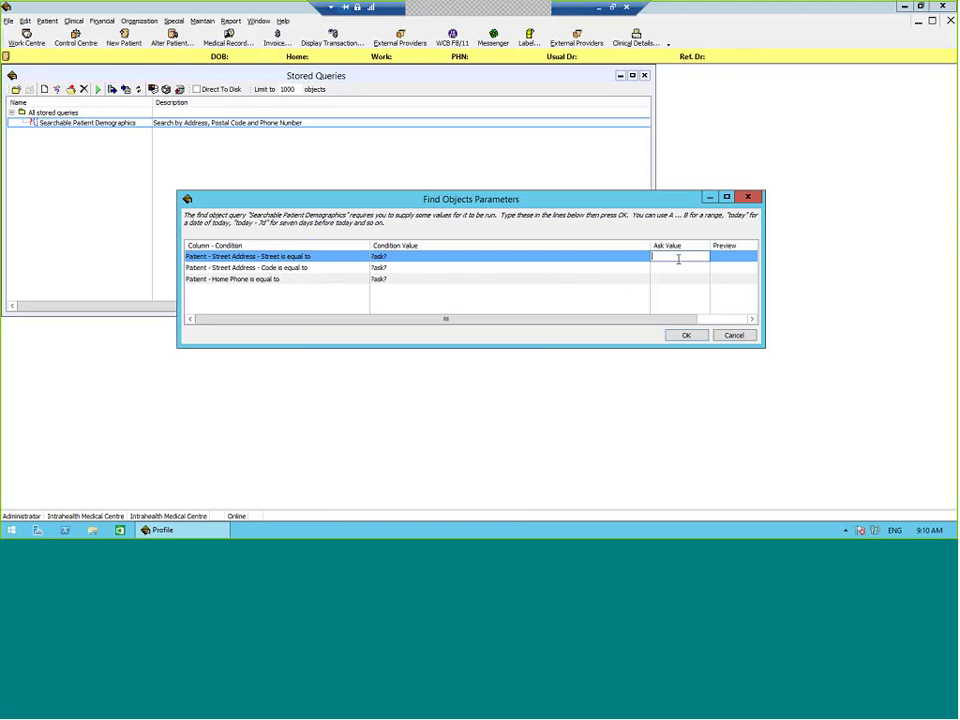
{"action": "left_click", "coordinate": [681, 268]}
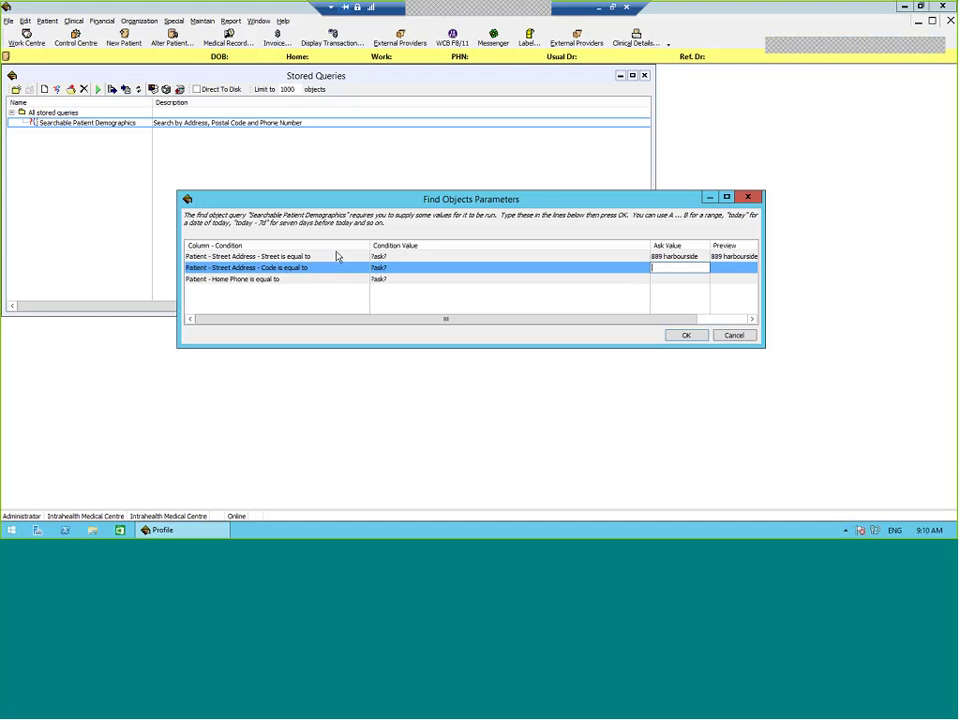
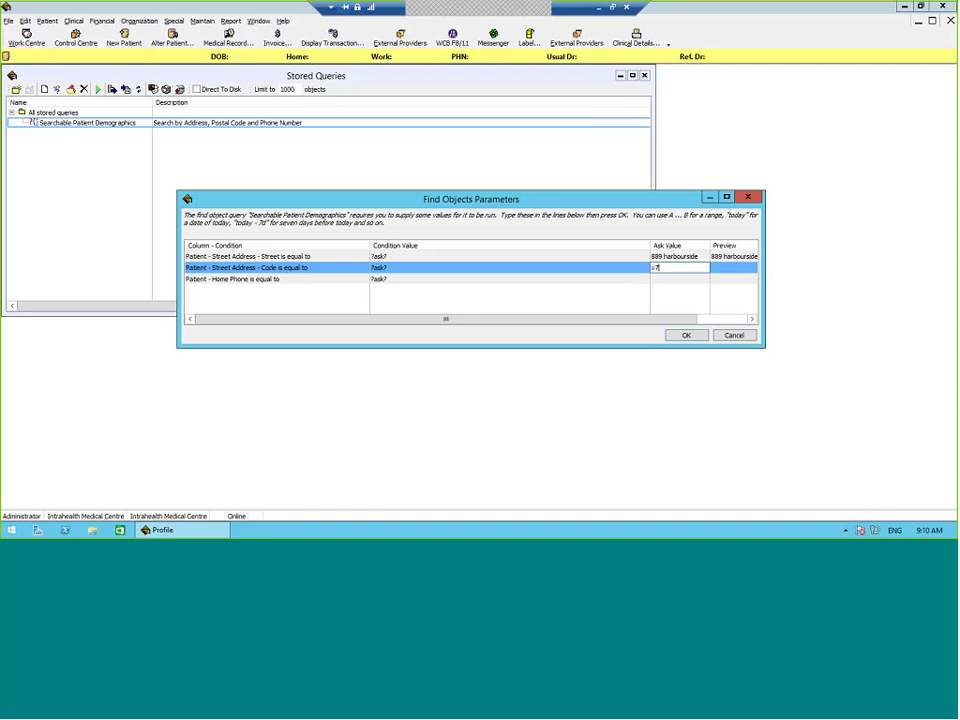
{"action": "key", "text": "Return"}
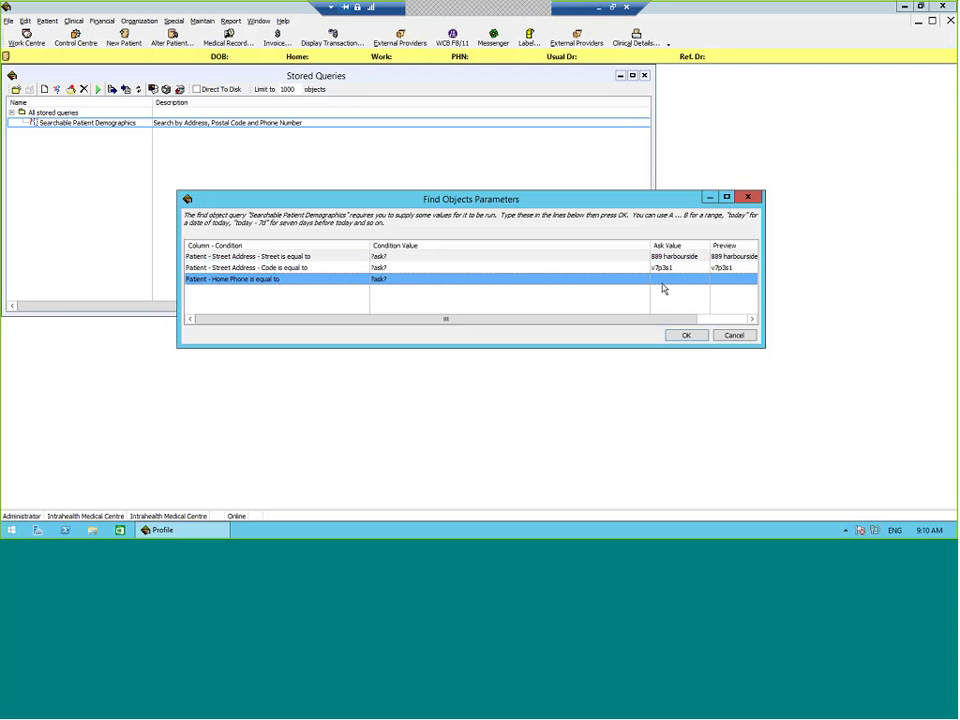
{"action": "left_click", "coordinate": [662, 279]}
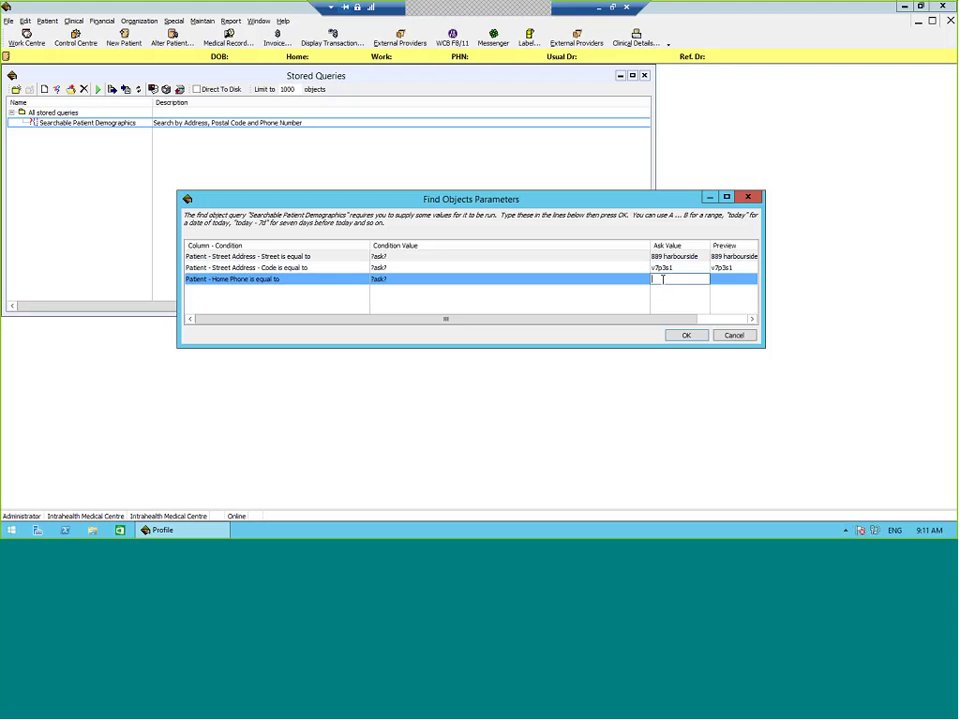
Step: Cancel the parameters prompt, open the query definition to review its postal code and home phone conditions, then close it
{"action": "left_click", "coordinate": [734, 336]}
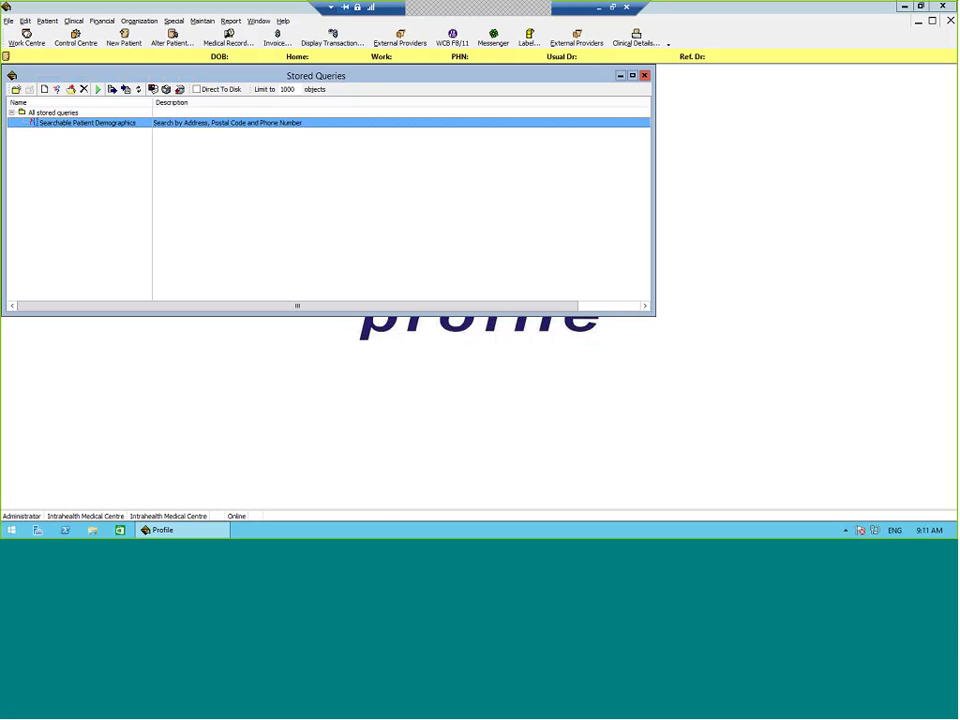
{"action": "right_click", "coordinate": [144, 123]}
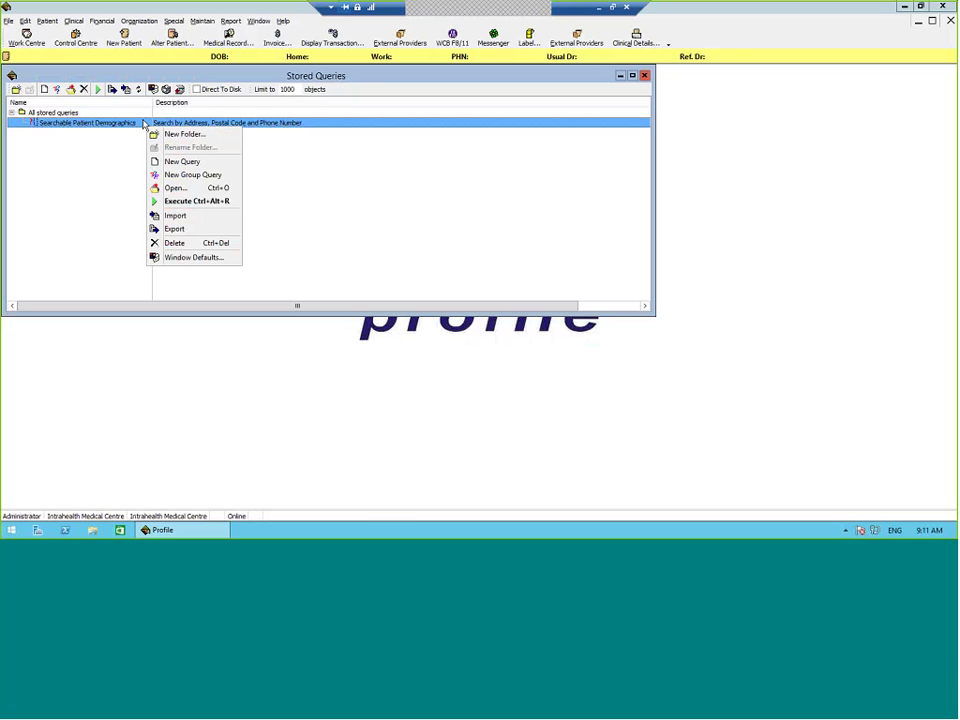
{"action": "left_click", "coordinate": [176, 188]}
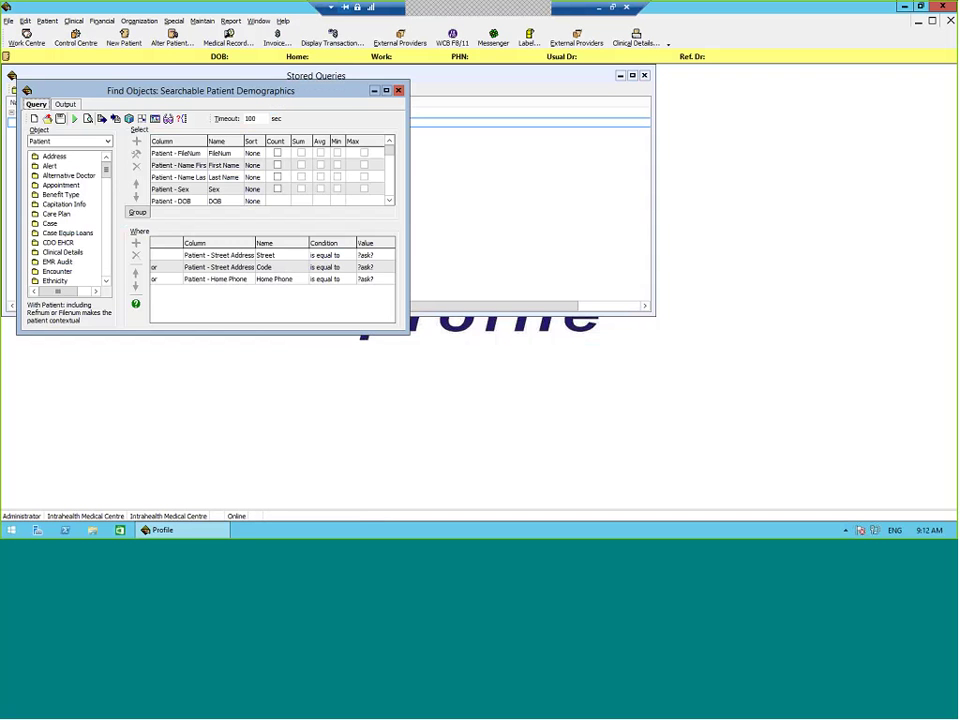
{"action": "left_click_drag", "start_coordinate": [408, 331], "coordinate": [506, 433]}
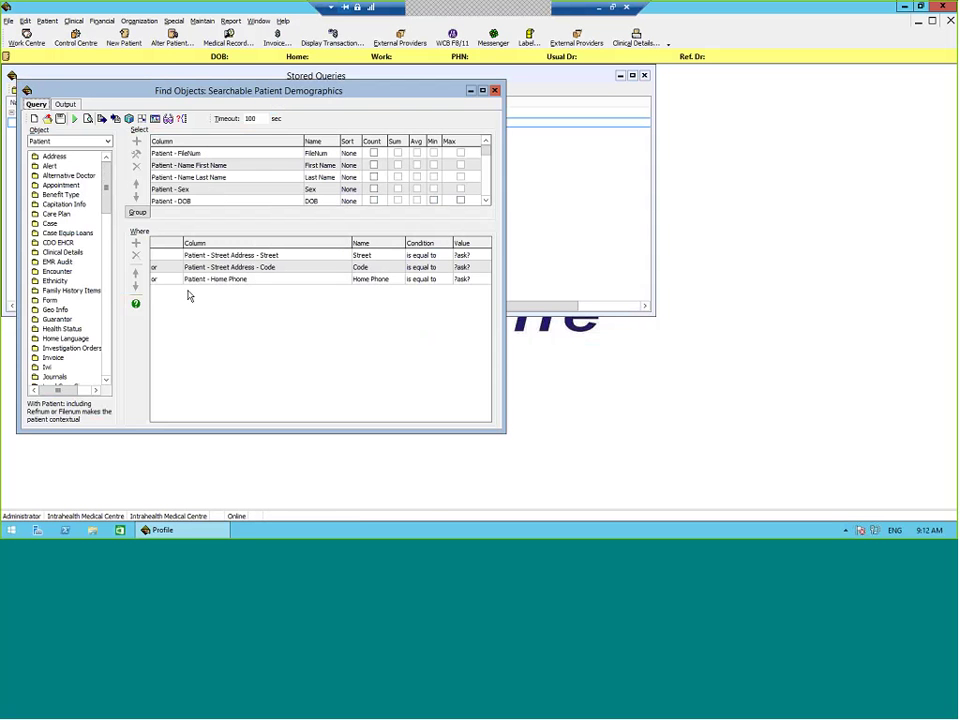
{"action": "left_click", "coordinate": [189, 264]}
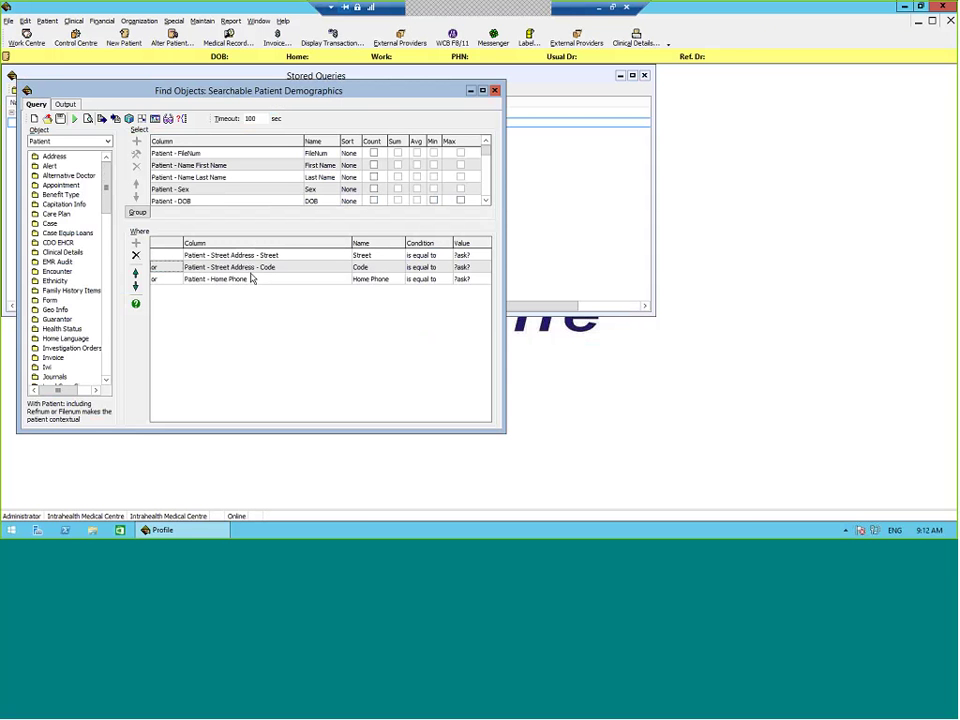
{"action": "left_click", "coordinate": [252, 279]}
{"action": "left_click", "coordinate": [494, 90]}
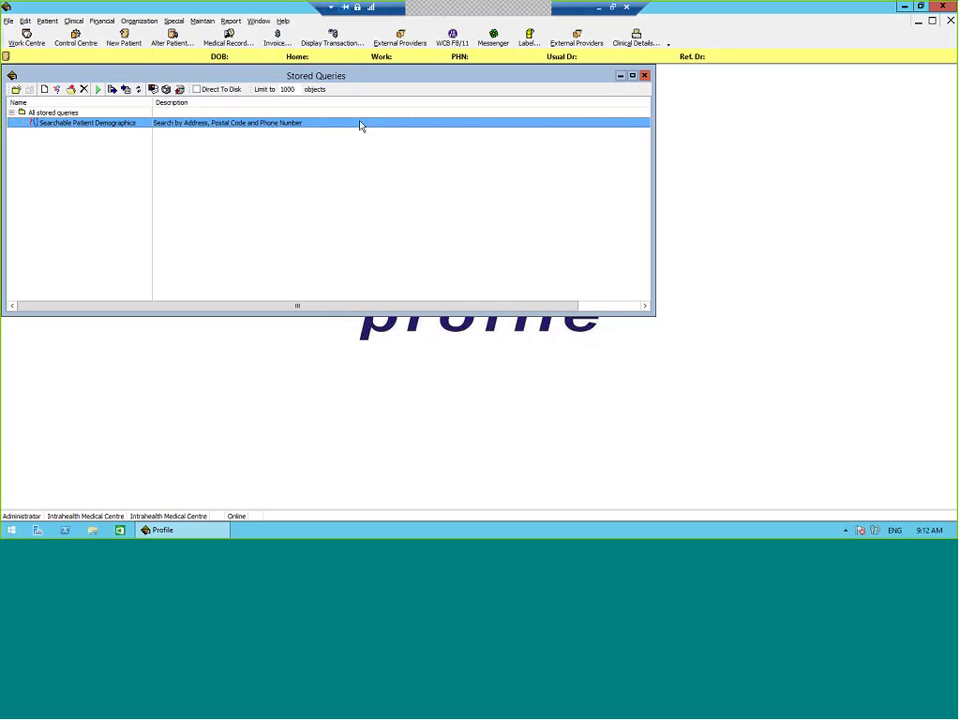
Step: Rerun the demographics query with home phone 604 and a street name, leaving postal code empty
{"action": "double_click", "coordinate": [361, 123]}
{"action": "left_click", "coordinate": [540, 279]}
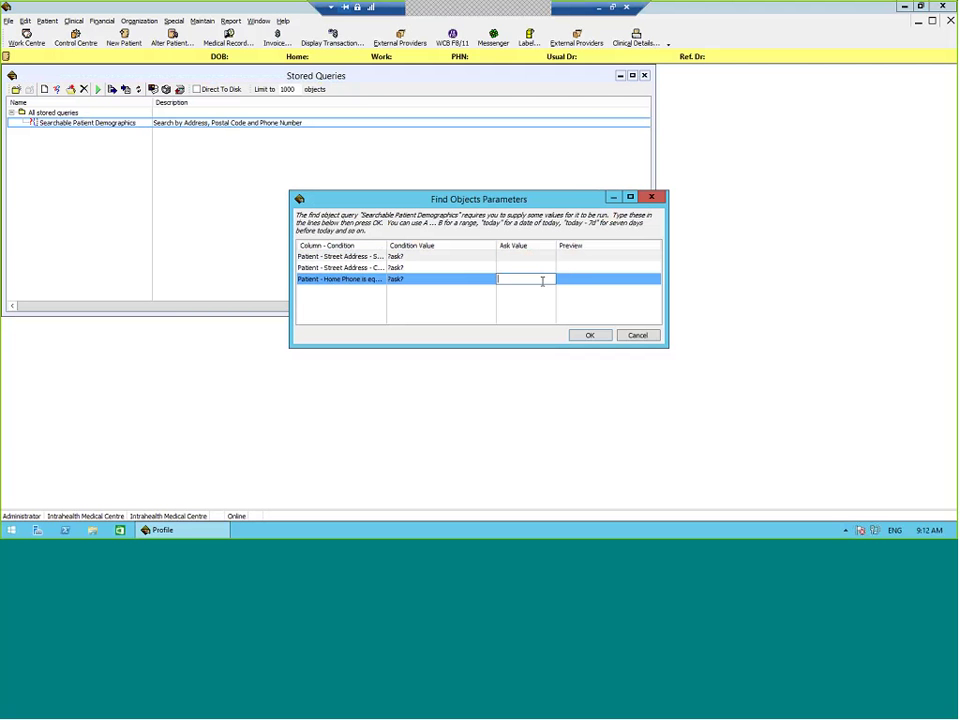
{"action": "key", "text": "Return"}
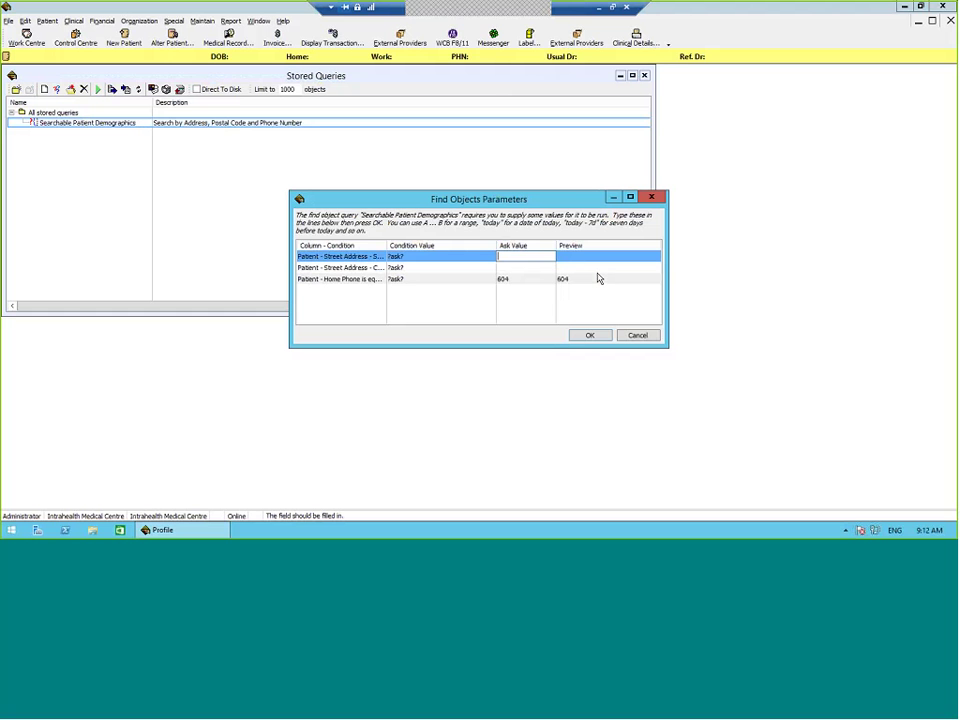
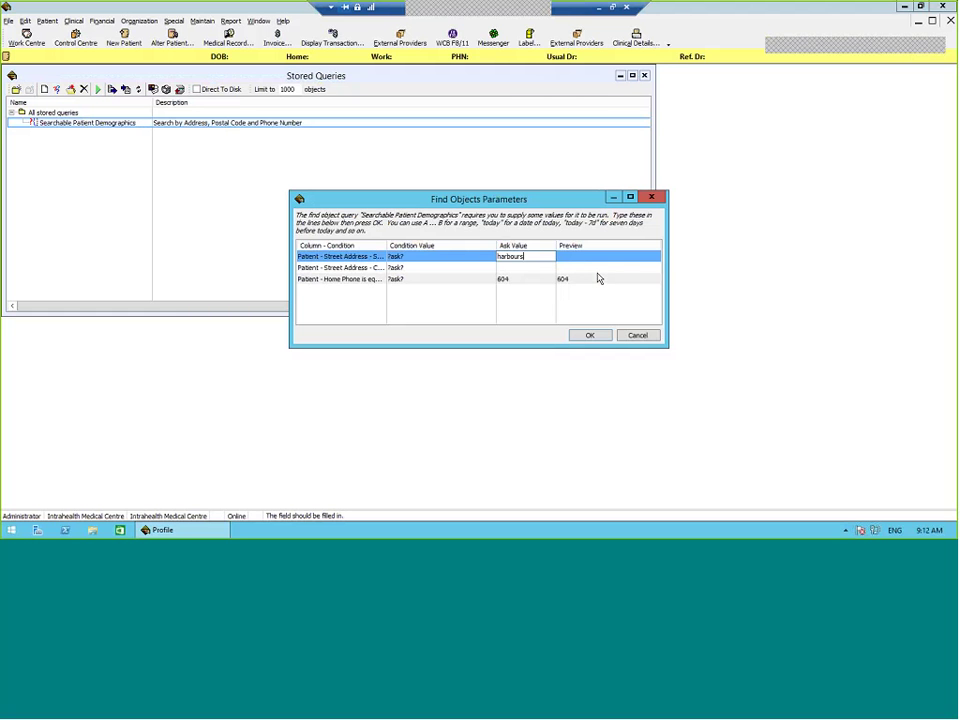
{"action": "left_click", "coordinate": [513, 266]}
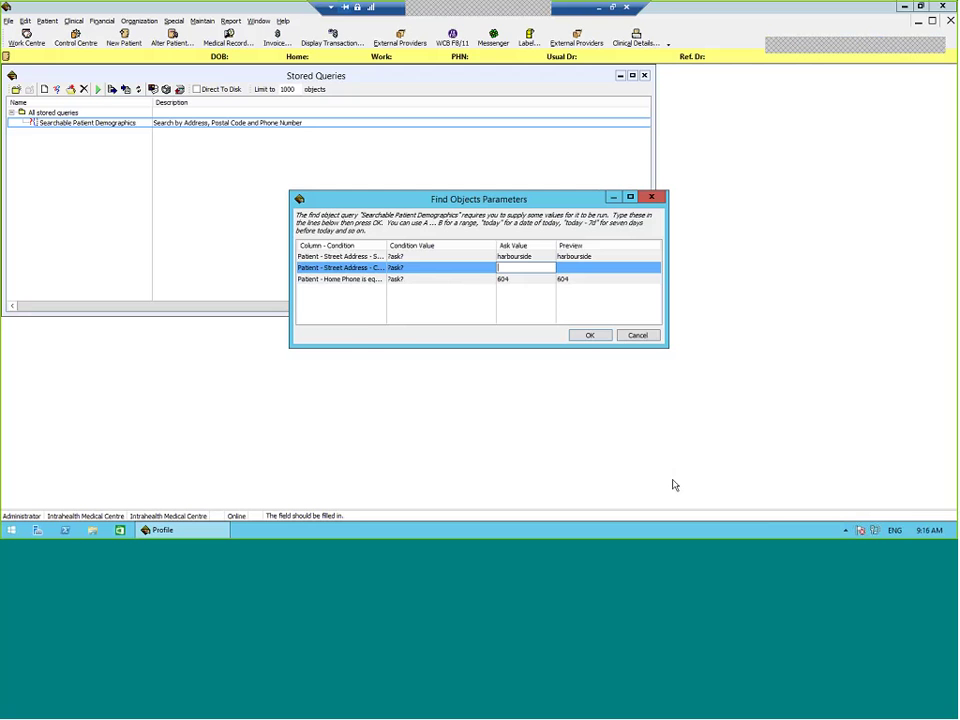
Step: Cancel the query prompt, close Stored Queries and reopen the Work Centre
{"action": "left_click", "coordinate": [640, 336]}
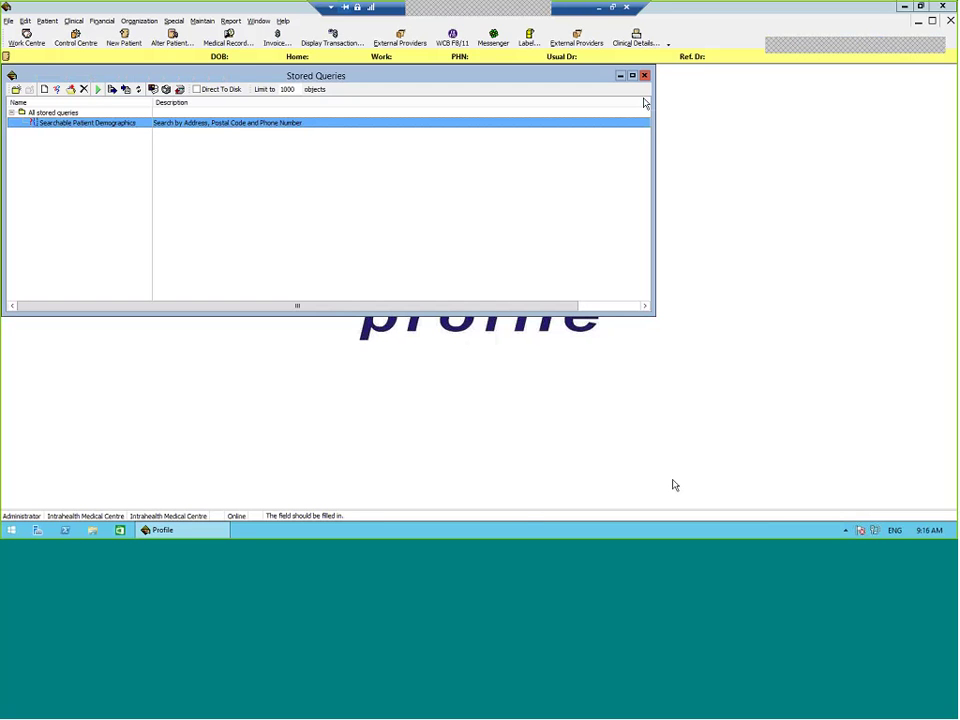
{"action": "key", "text": "Escape"}
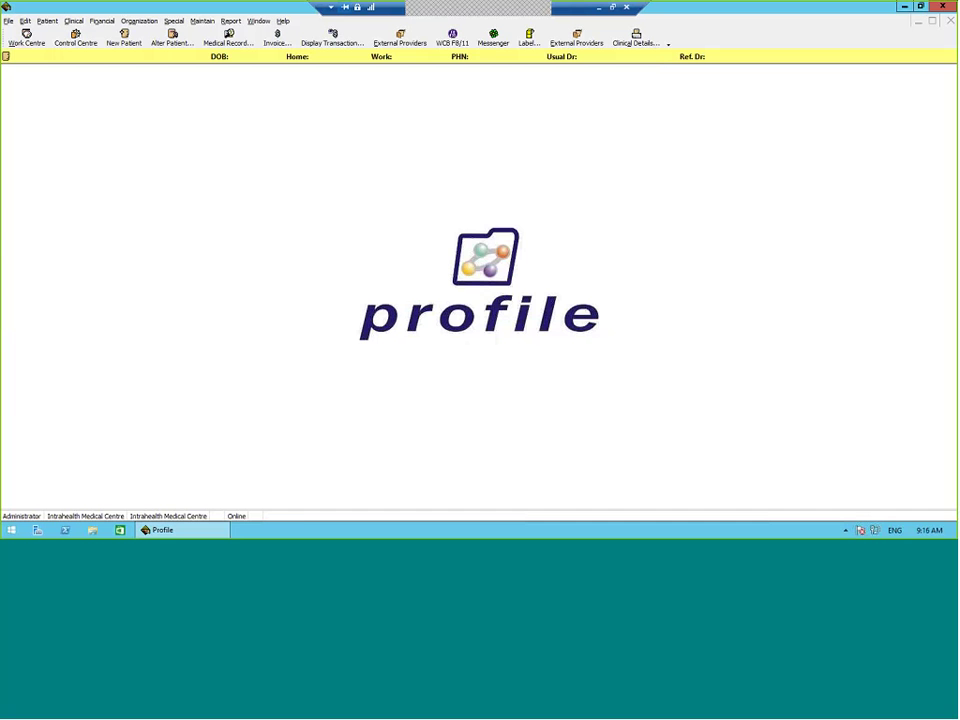
{"action": "left_click", "coordinate": [28, 39]}
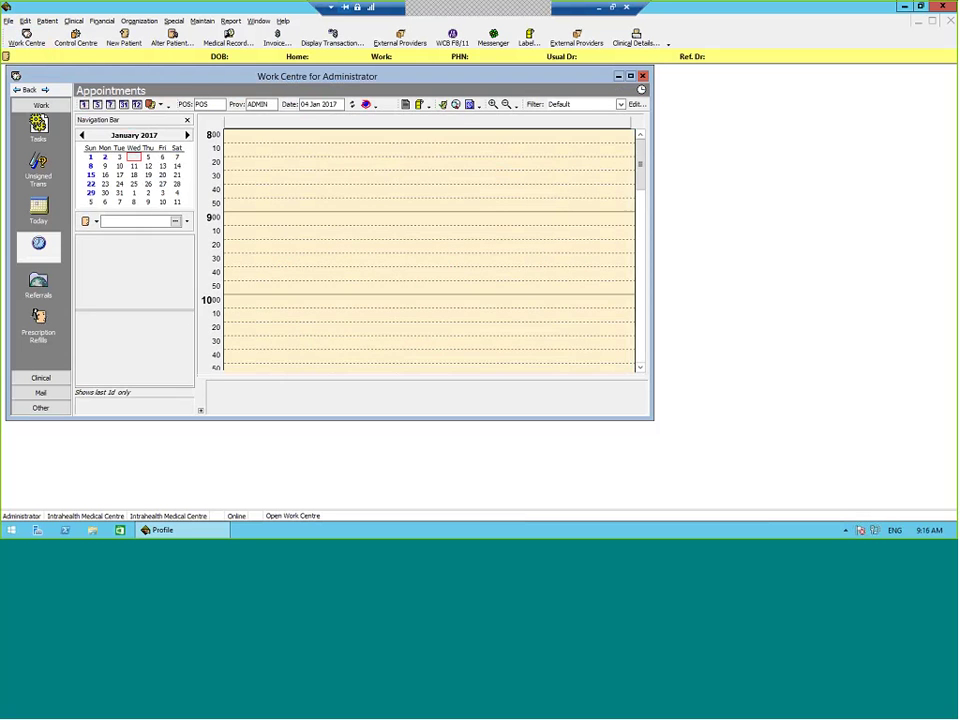
Step: Open the clinical Groups view and select the 'Patients on 10 or More Active Medications' dynamic group
{"action": "left_click", "coordinate": [59, 380]}
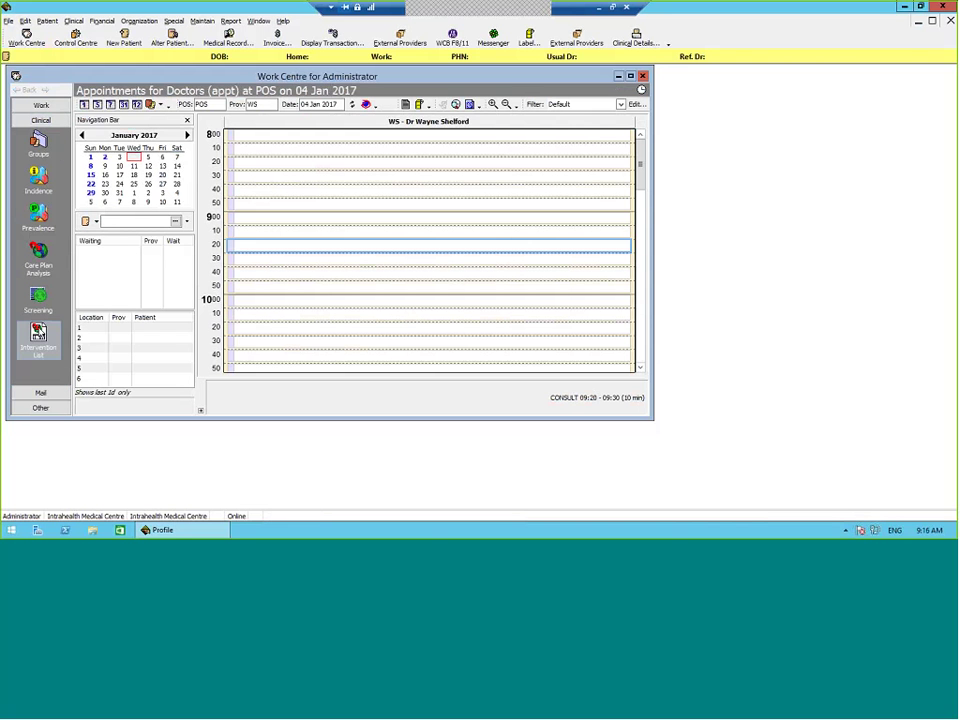
{"action": "left_click", "coordinate": [38, 140]}
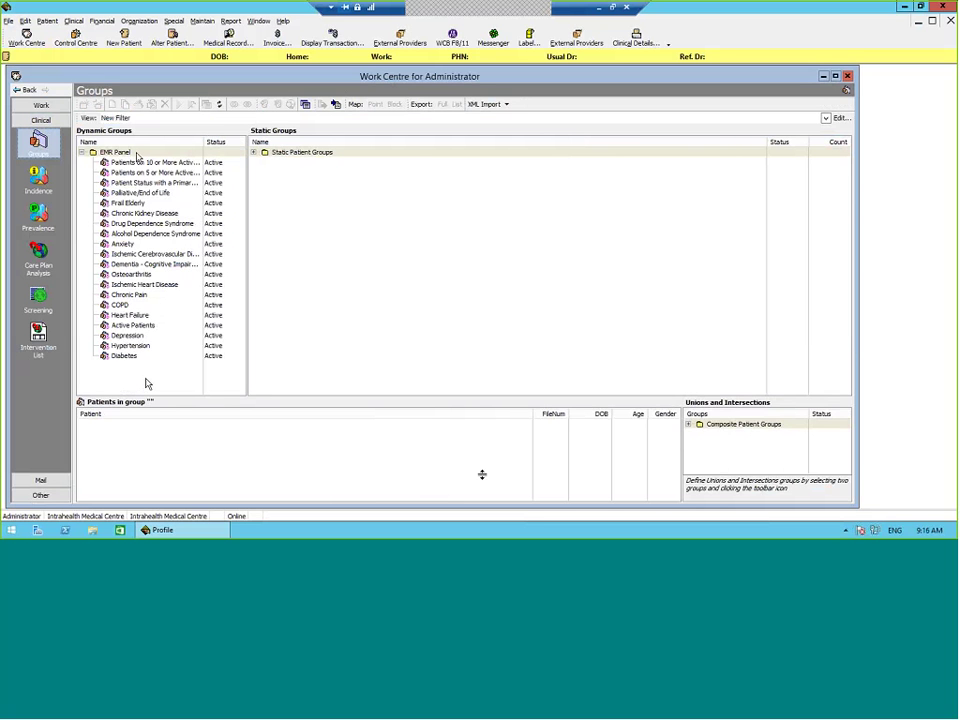
{"action": "left_click_drag", "start_coordinate": [146, 385], "coordinate": [116, 164]}
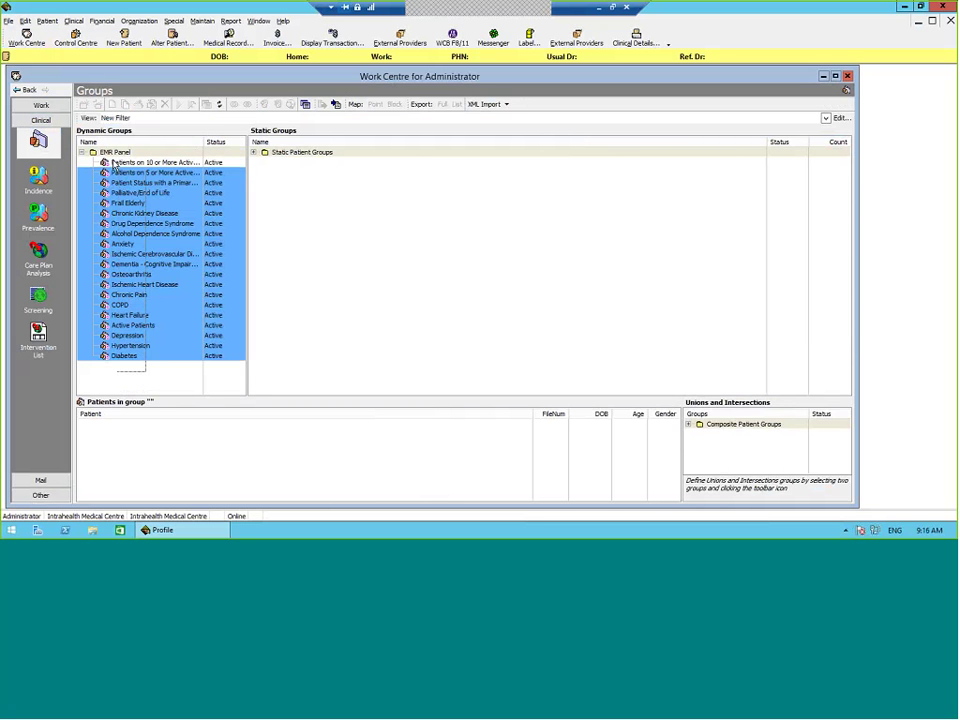
{"action": "left_click", "coordinate": [150, 357]}
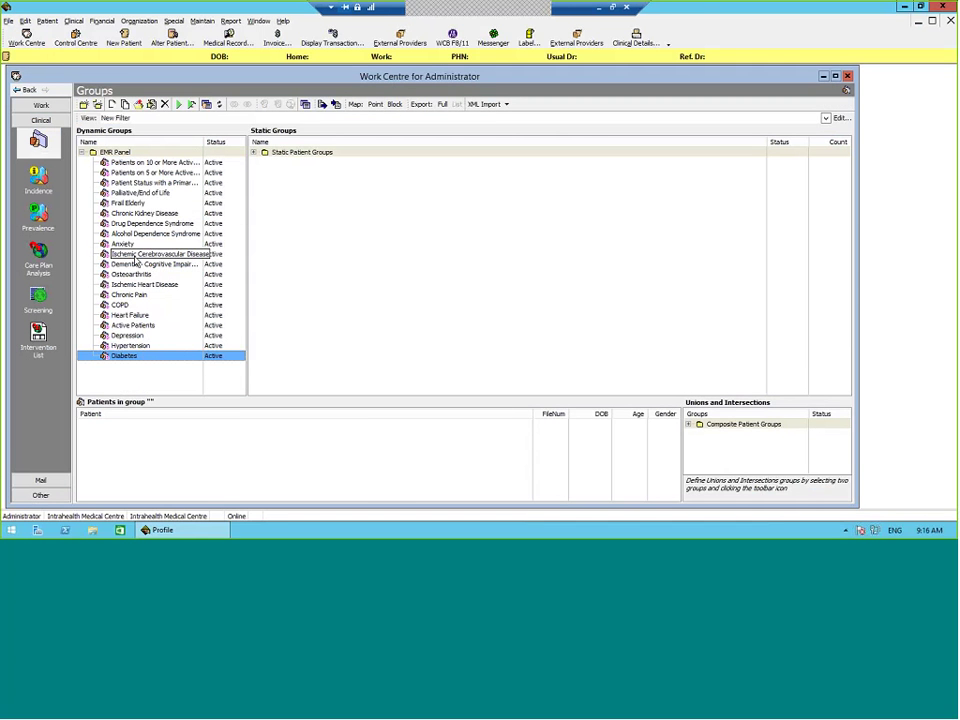
{"action": "left_click", "coordinate": [205, 404]}
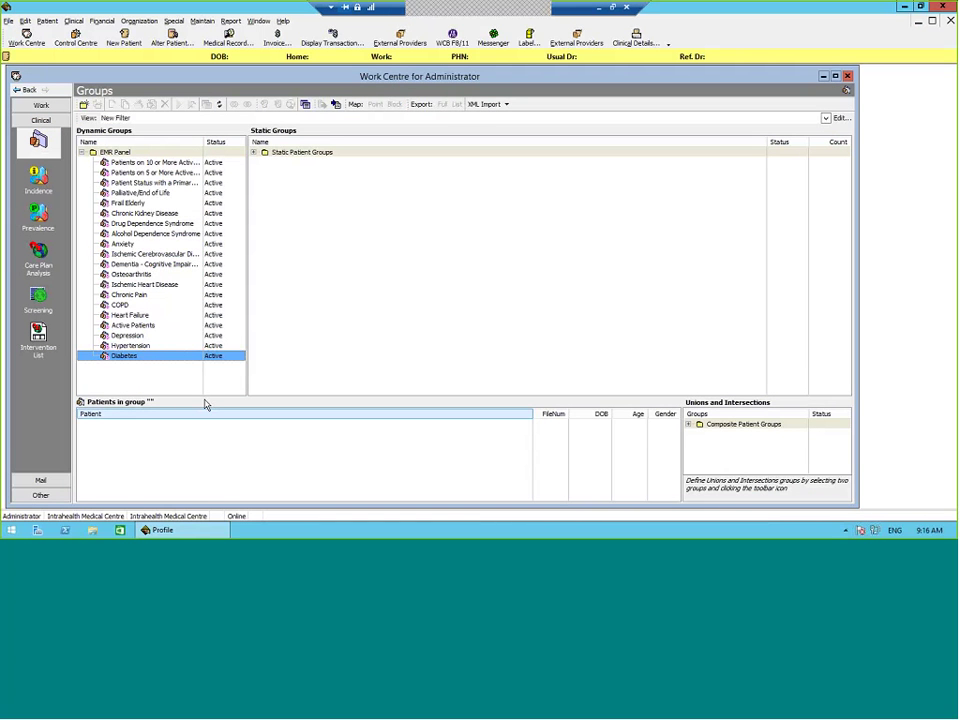
{"action": "left_click", "coordinate": [254, 212]}
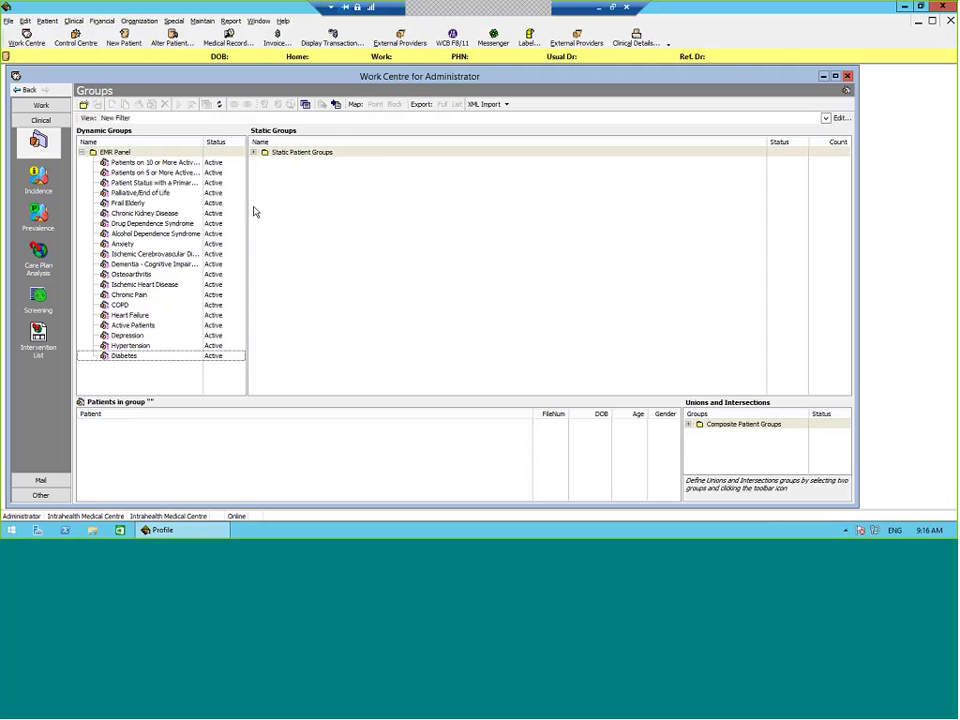
{"action": "left_click", "coordinate": [168, 163]}
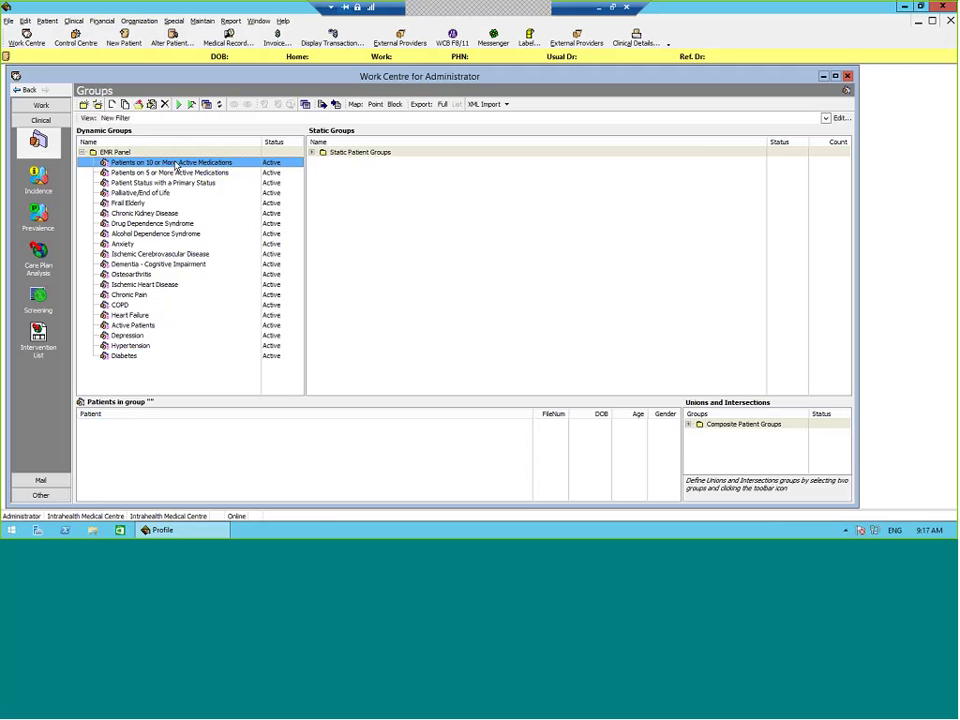
{"action": "right_click", "coordinate": [175, 164]}
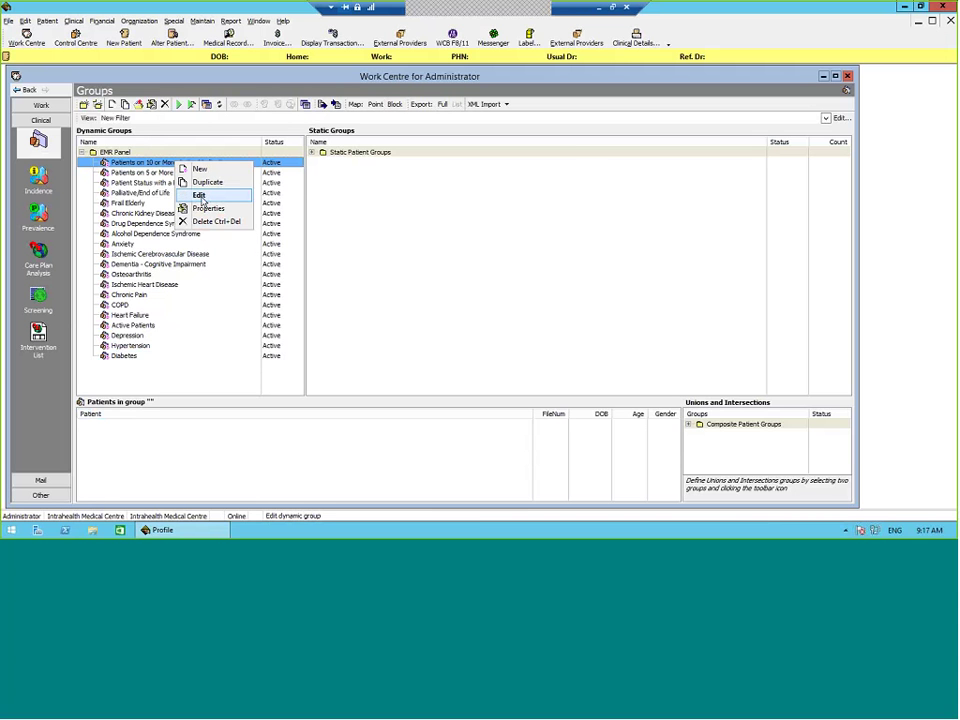
{"action": "left_click", "coordinate": [207, 199]}
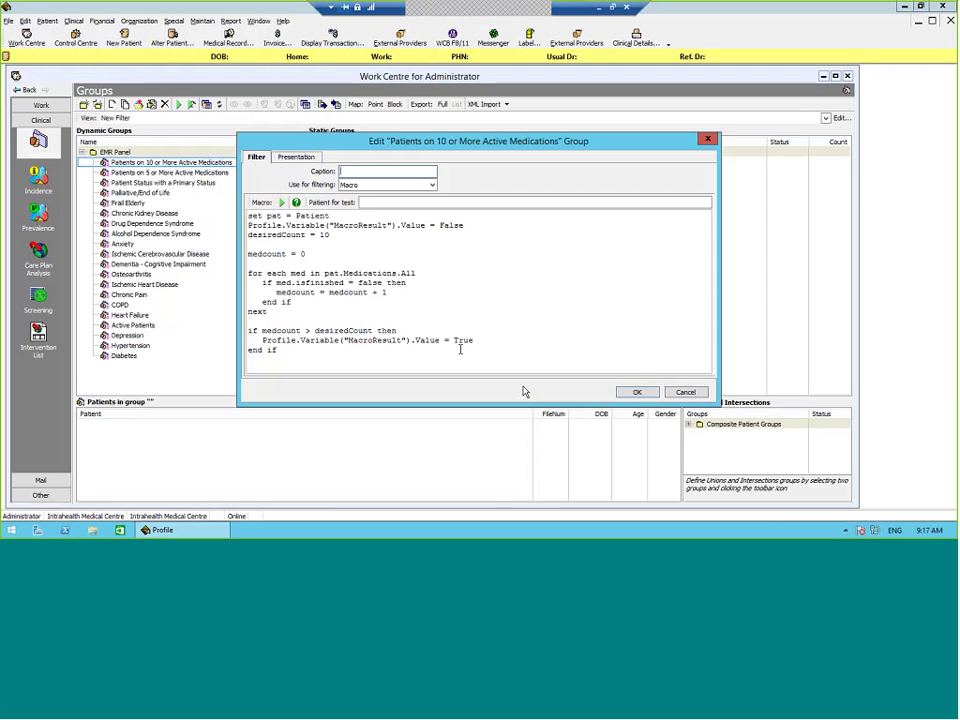
Step: Close the group editor without saving, and cancel the Select Patient dialog from Medical Record
{"action": "left_click", "coordinate": [685, 391]}
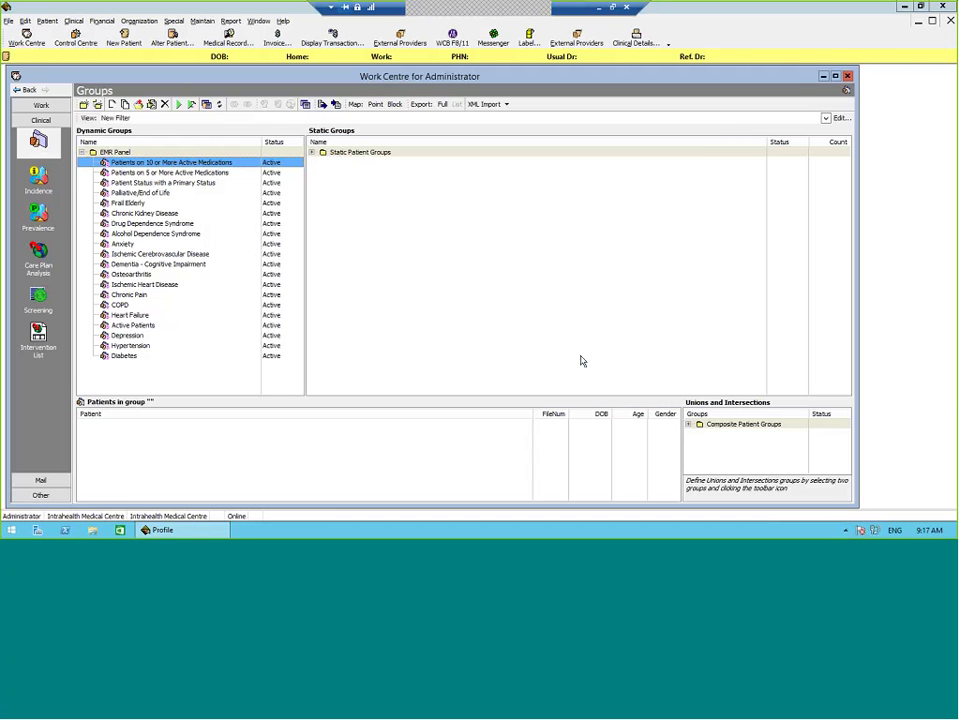
{"action": "left_click", "coordinate": [229, 38]}
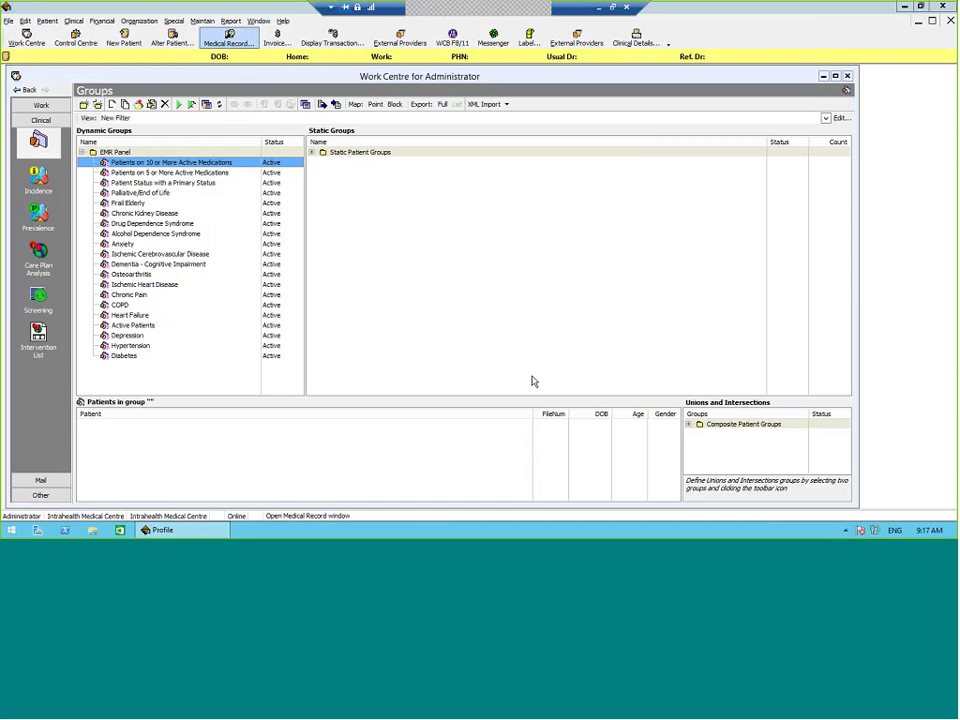
{"action": "left_click", "coordinate": [920, 464]}
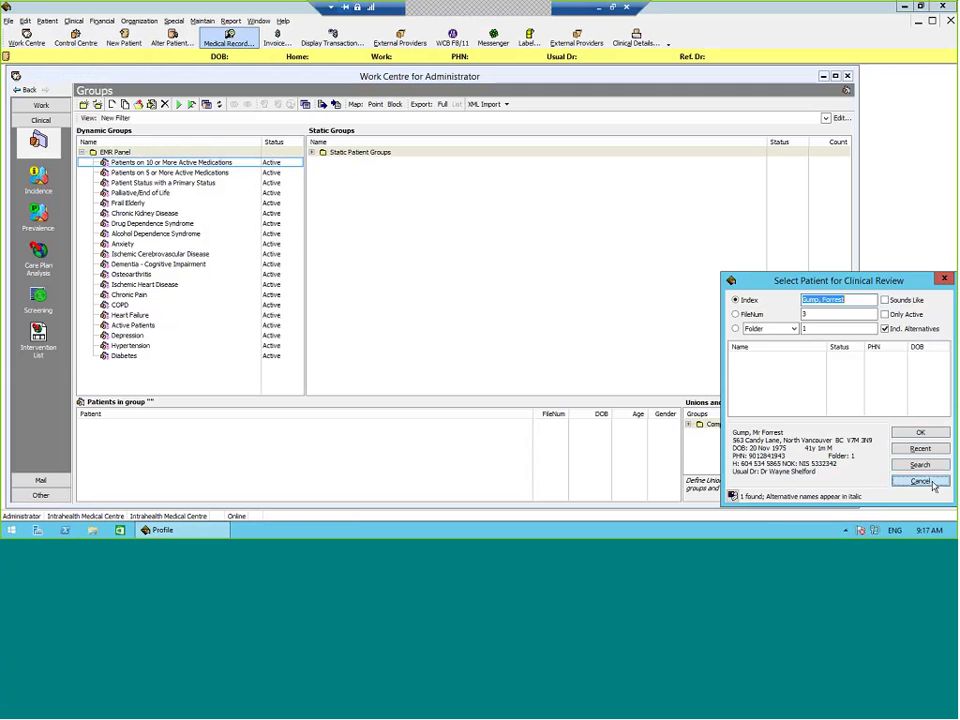
{"action": "left_click", "coordinate": [920, 481]}
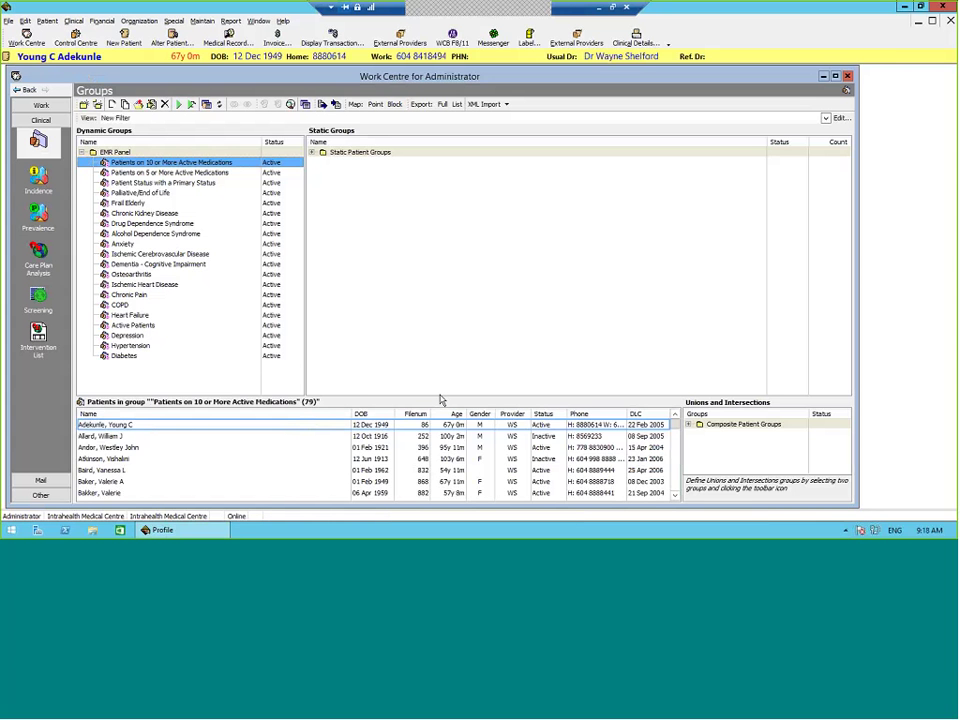
Step: Enlarge the group's patient list, scroll through it, and select the first patient at the top
{"action": "left_click_drag", "start_coordinate": [440, 400], "coordinate": [320, 275]}
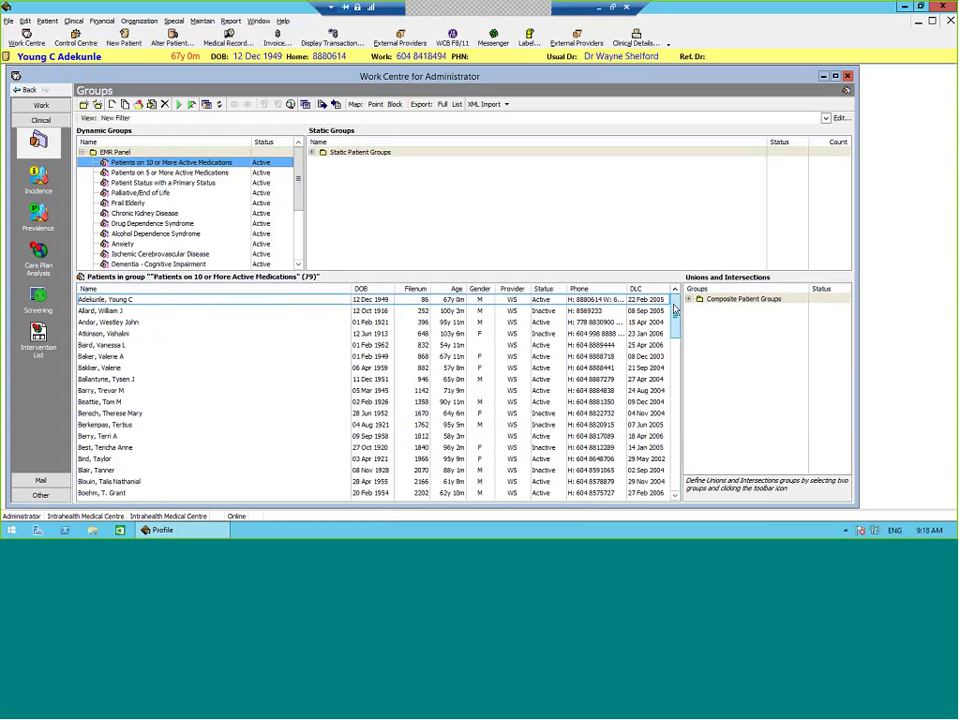
{"action": "scroll", "coordinate": [675, 312], "scroll_direction": "down", "scroll_amount": 2}
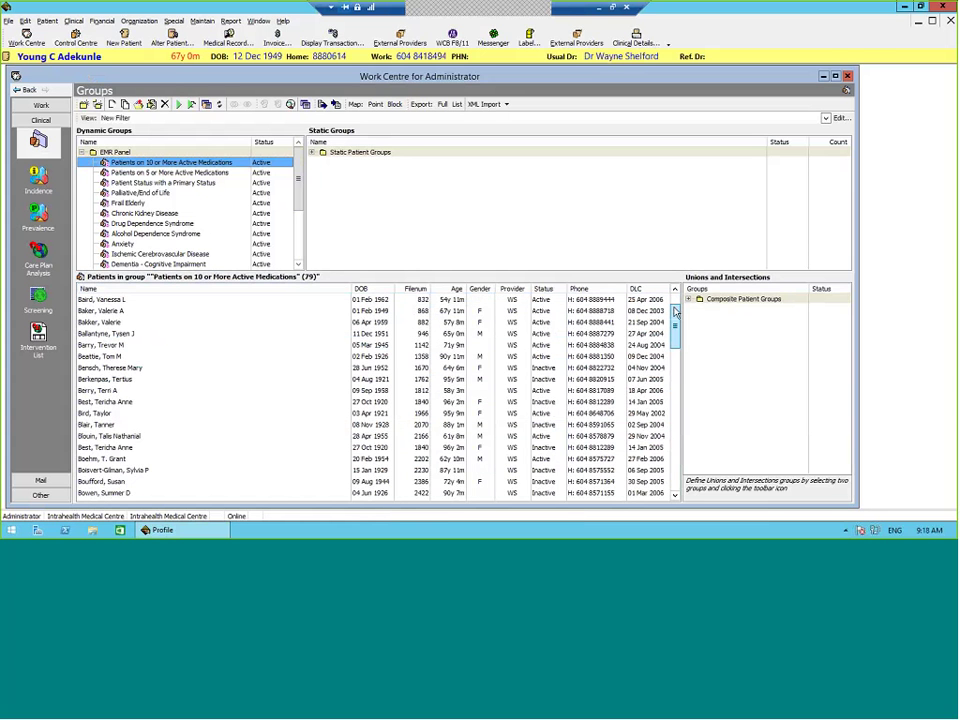
{"action": "scroll", "coordinate": [675, 312], "scroll_direction": "up", "scroll_amount": 2}
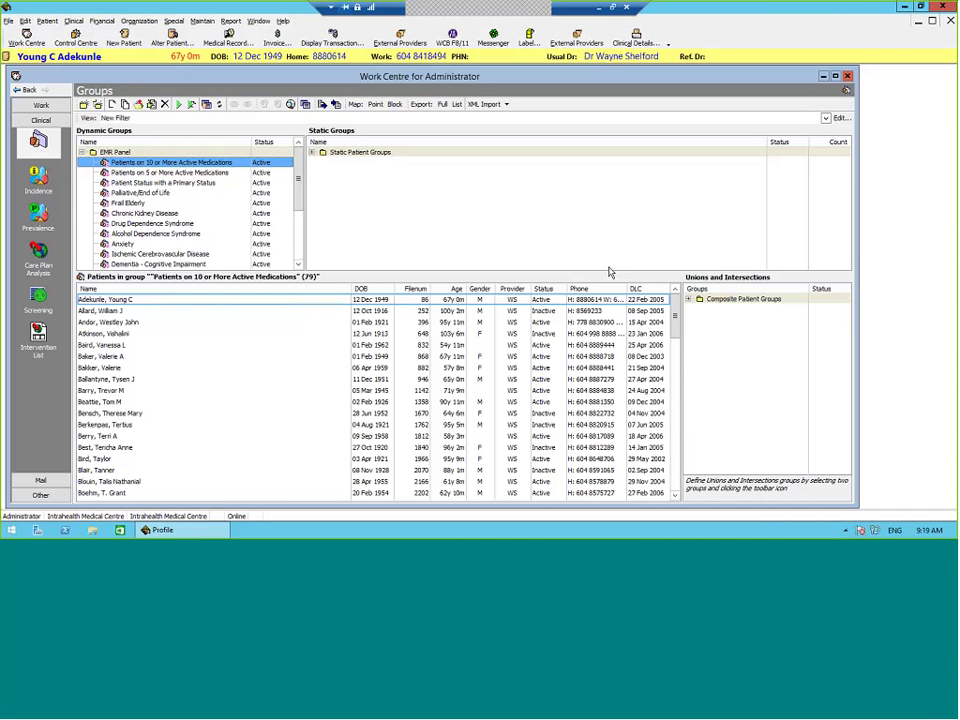
{"action": "left_click_drag", "start_coordinate": [674, 314], "coordinate": [703, 420]}
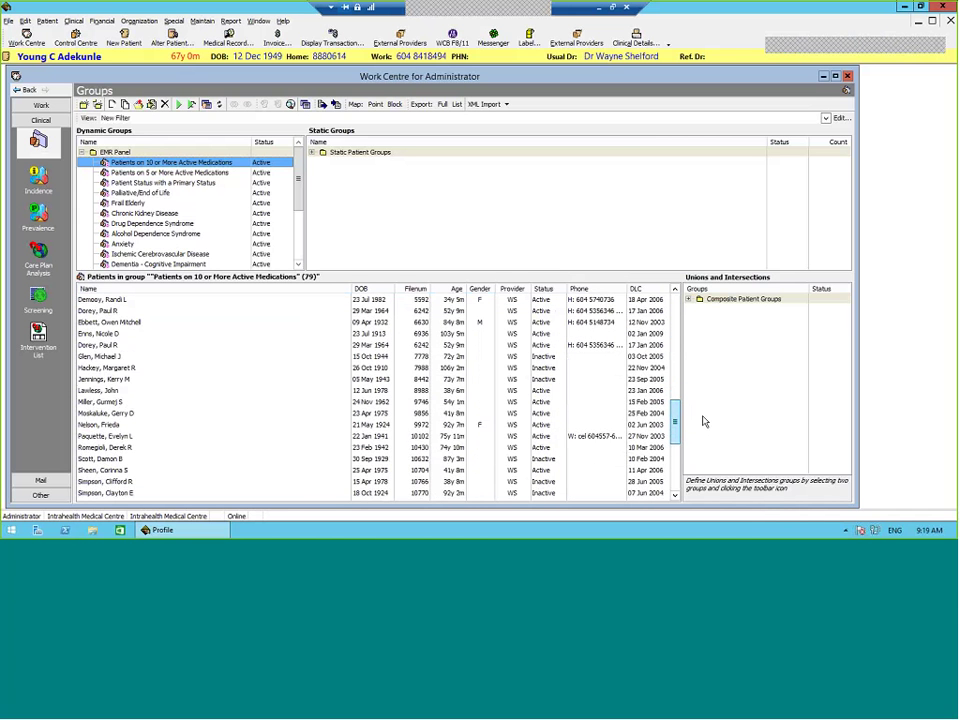
{"action": "key", "text": "Home"}
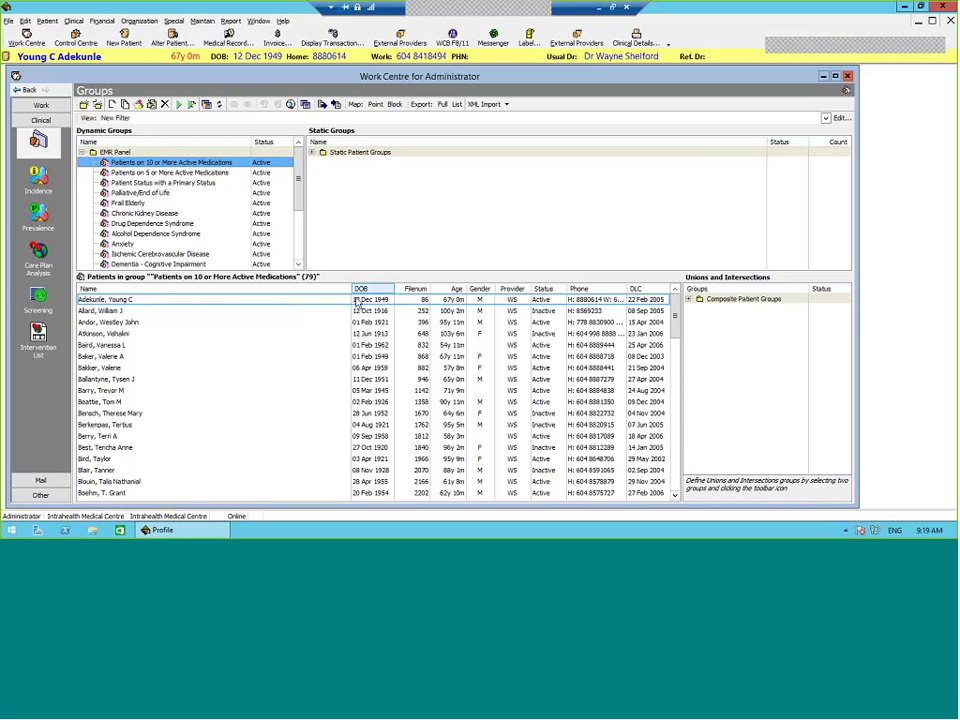
{"action": "left_click", "coordinate": [356, 303]}
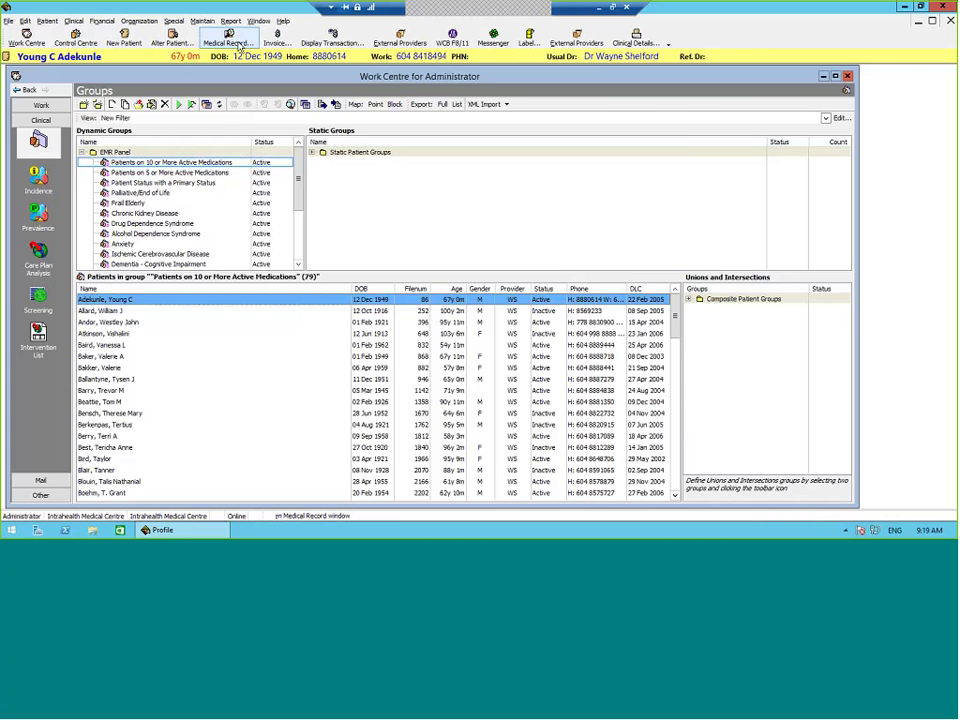
Step: Open the patient's record and step through prior scripts: Bisoprolol, Pinaverium (Dicetel) 100 mg, Cefuroxime (Ceftin)
{"action": "left_click", "coordinate": [229, 38]}
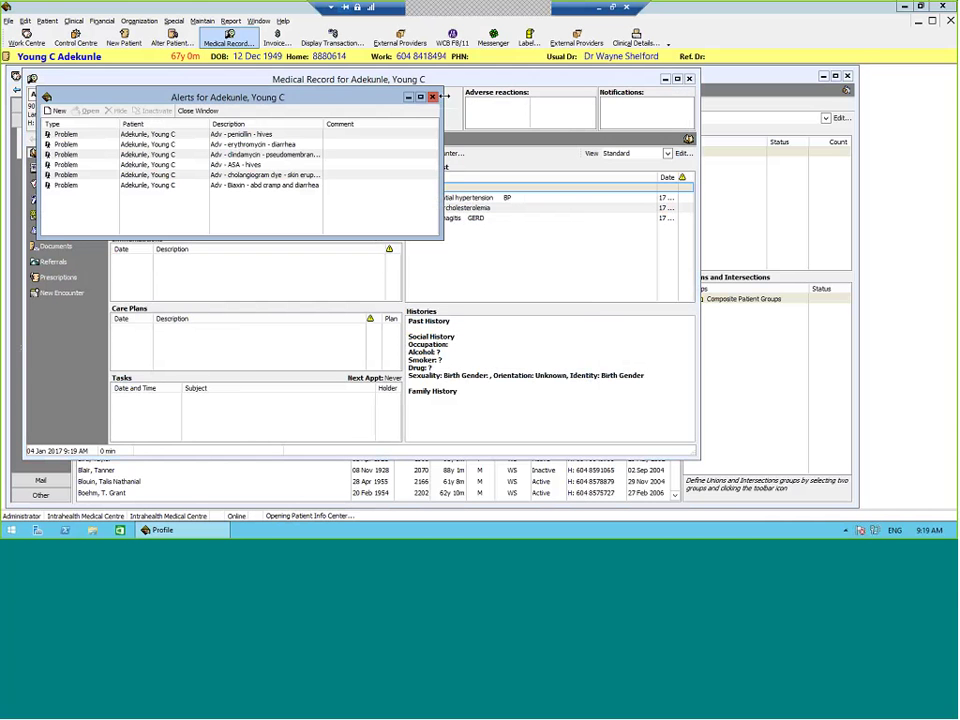
{"action": "left_click", "coordinate": [434, 97]}
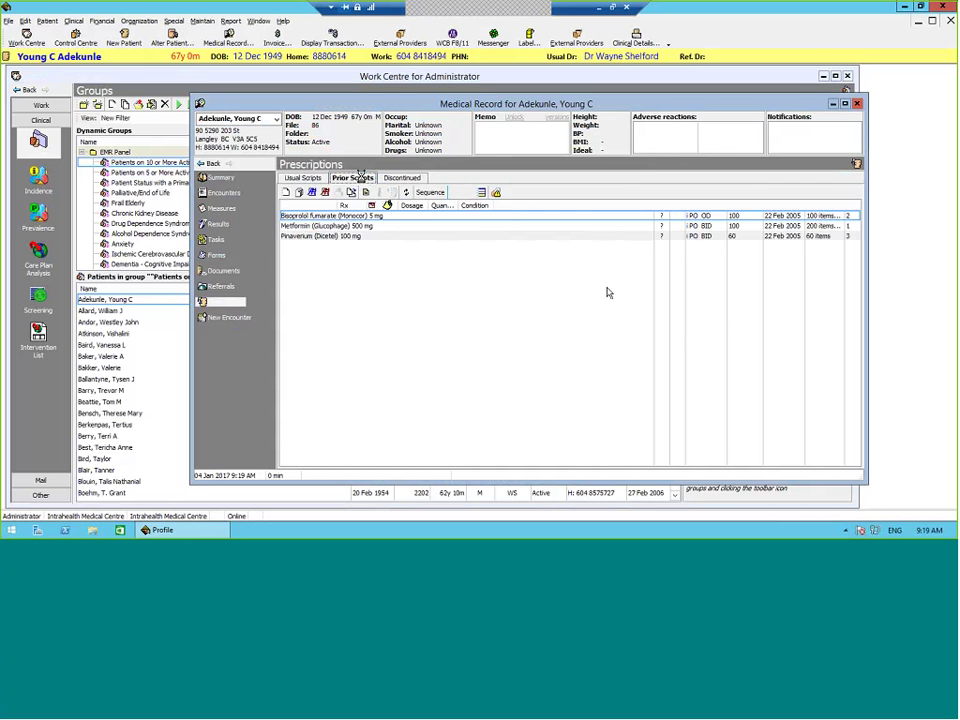
{"action": "left_click", "coordinate": [353, 178]}
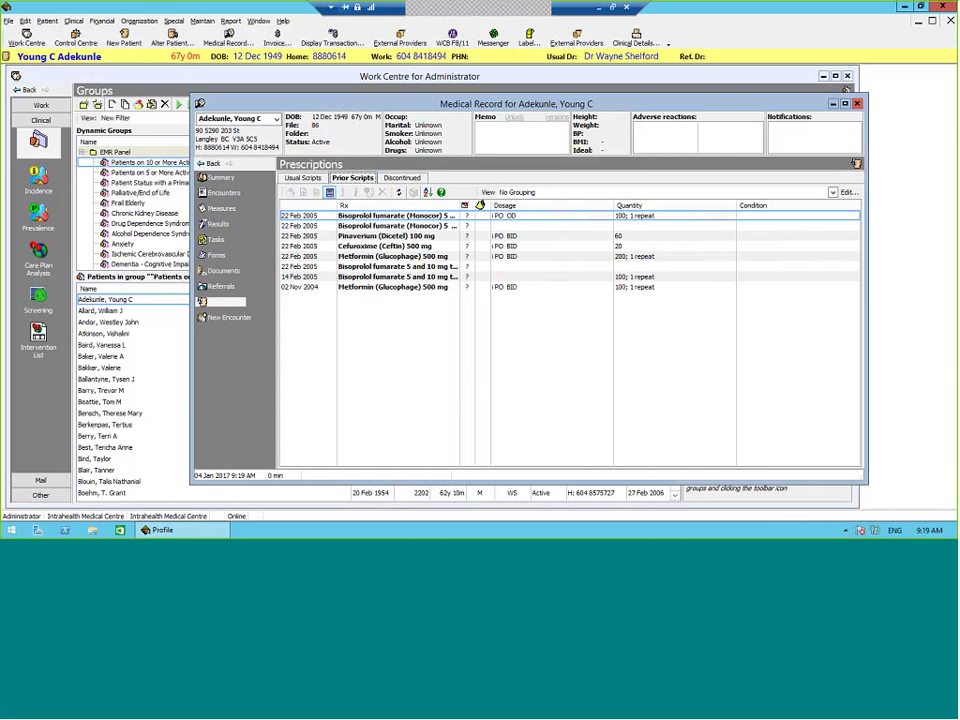
{"action": "left_click", "coordinate": [390, 219]}
{"action": "left_click", "coordinate": [396, 227]}
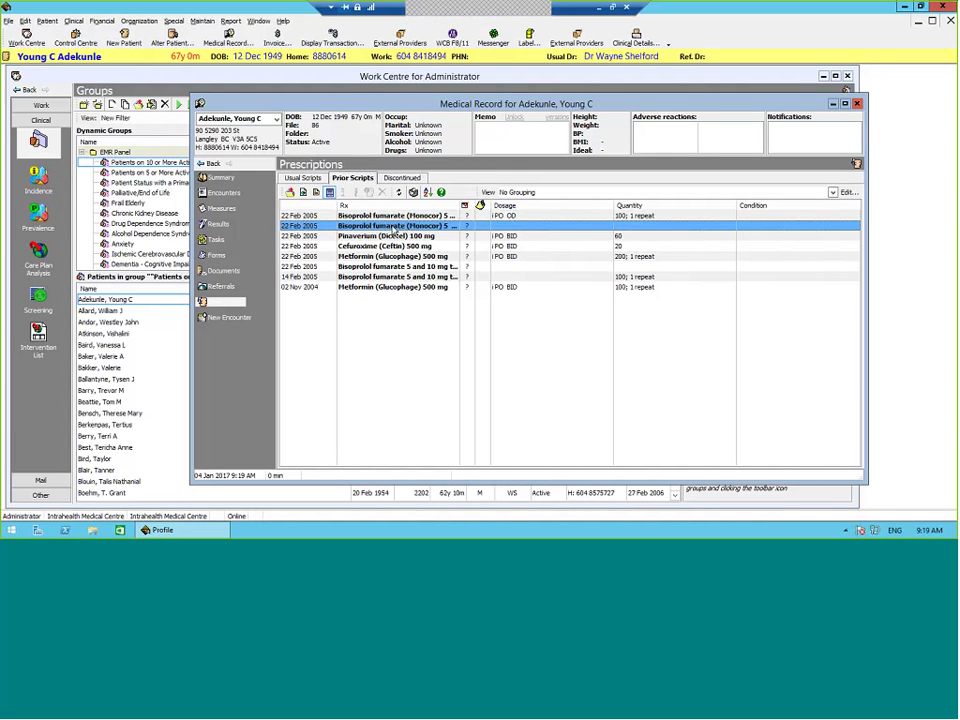
{"action": "left_click", "coordinate": [395, 234]}
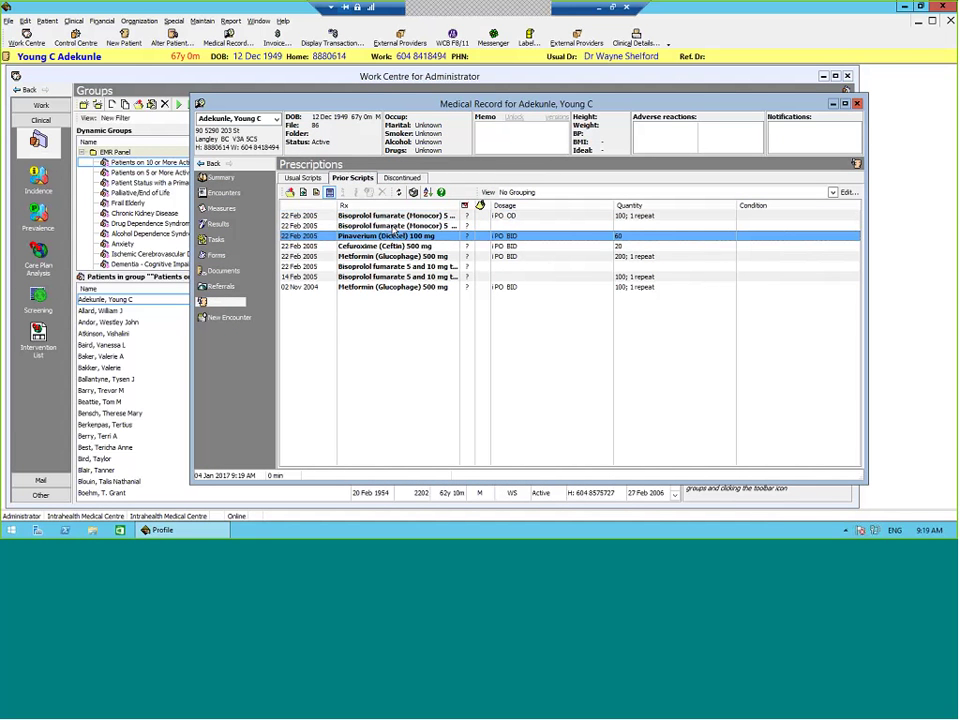
{"action": "key", "text": "Down"}
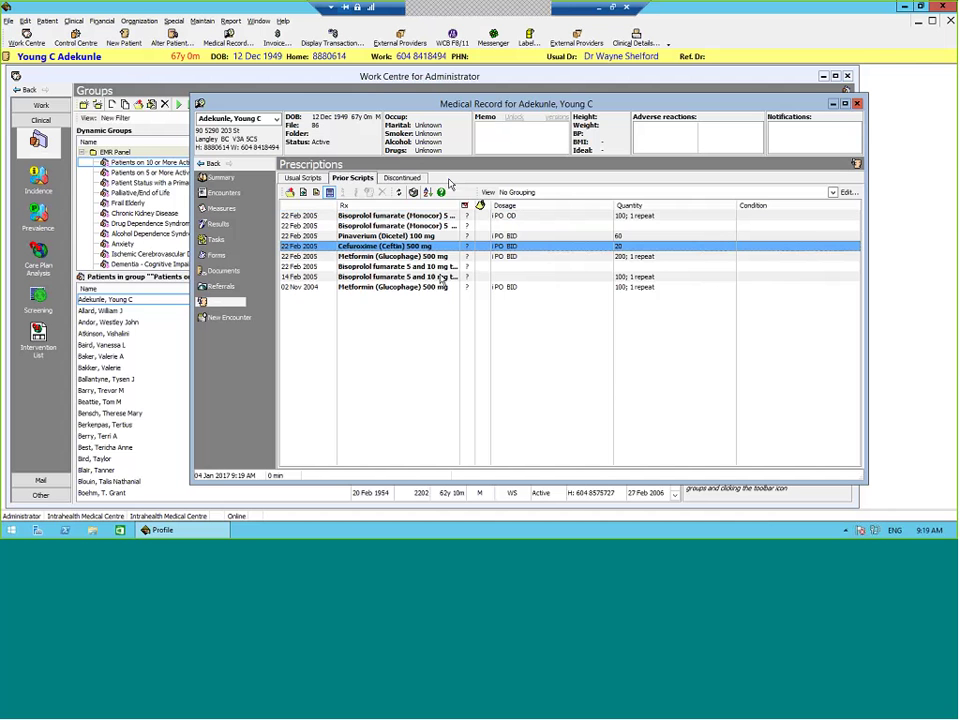
Step: Compare the usual and prior prescription lists, then close the medical record
{"action": "left_click", "coordinate": [310, 179]}
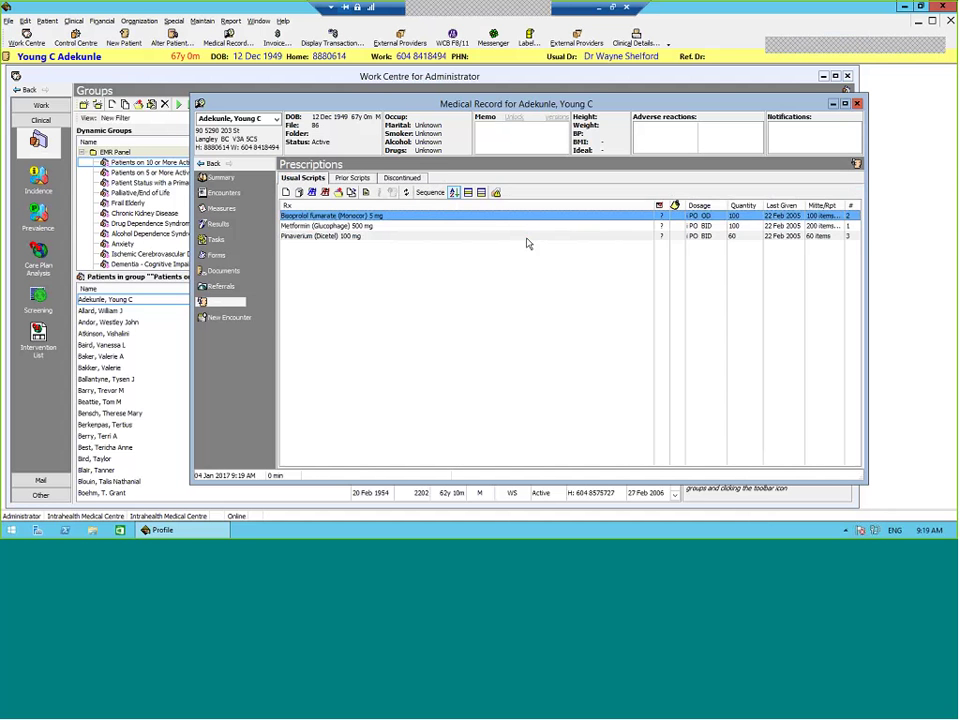
{"action": "left_click", "coordinate": [349, 178]}
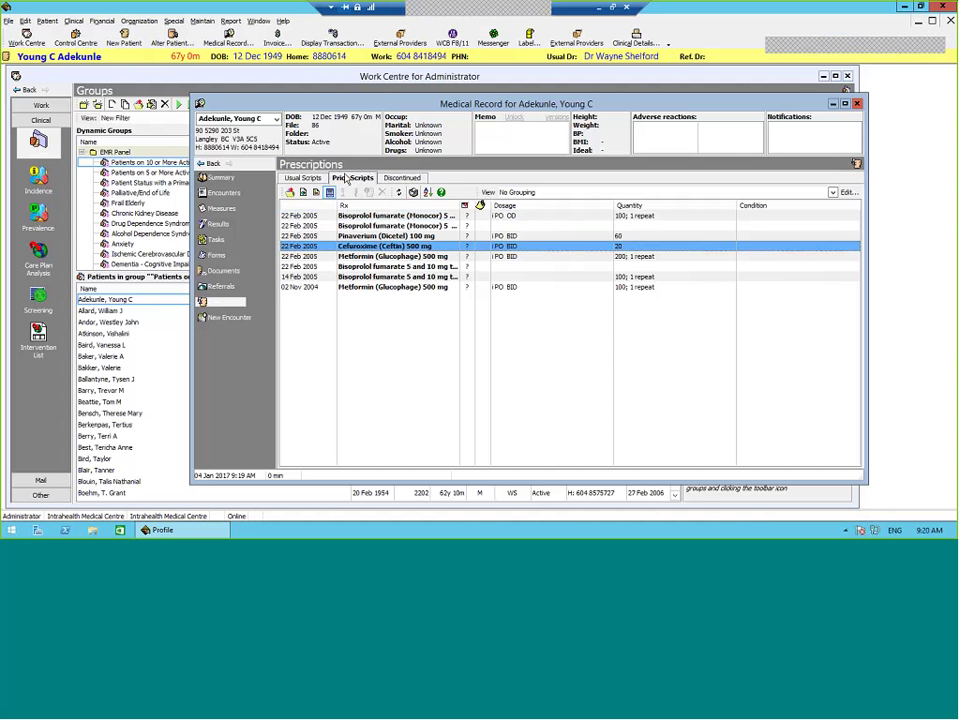
{"action": "left_click", "coordinate": [303, 178]}
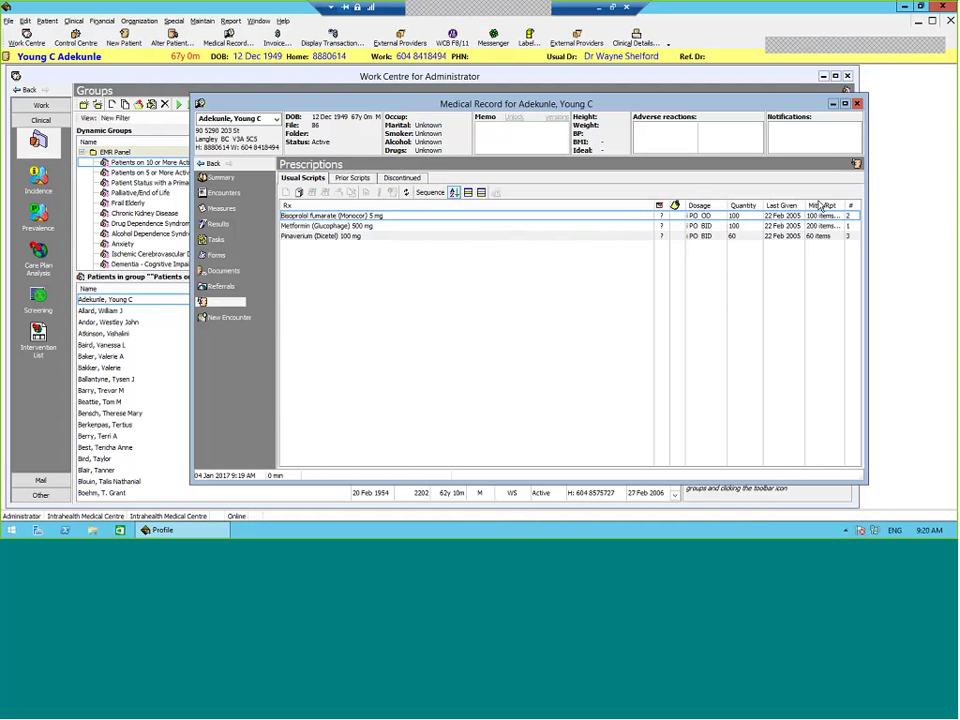
{"action": "left_click", "coordinate": [856, 104]}
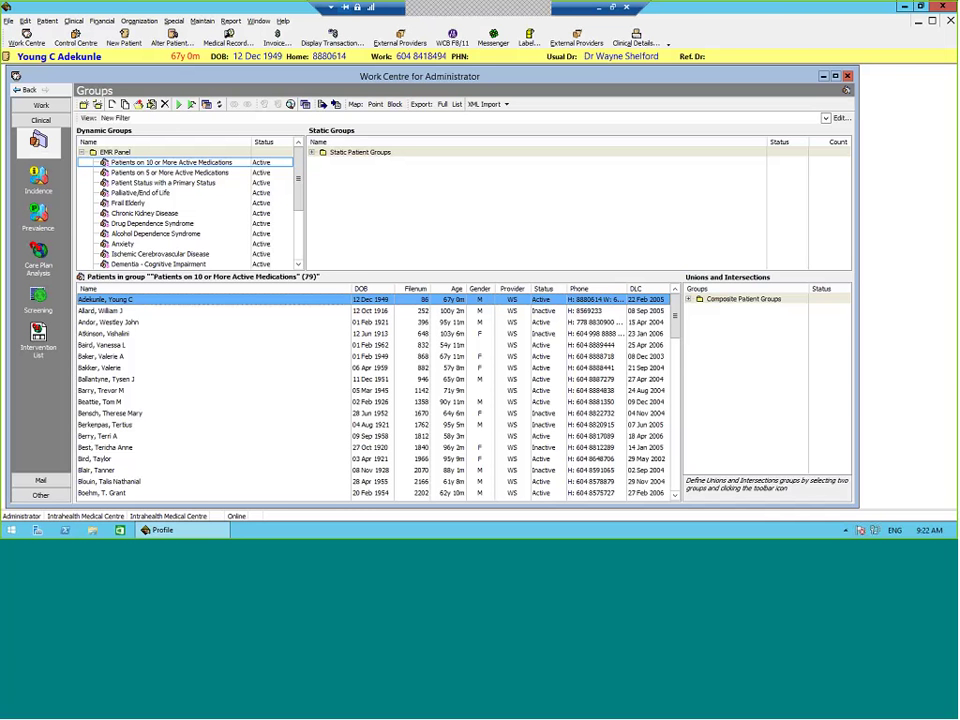
{"action": "left_click", "coordinate": [228, 38]}
{"action": "key", "text": "Return"}
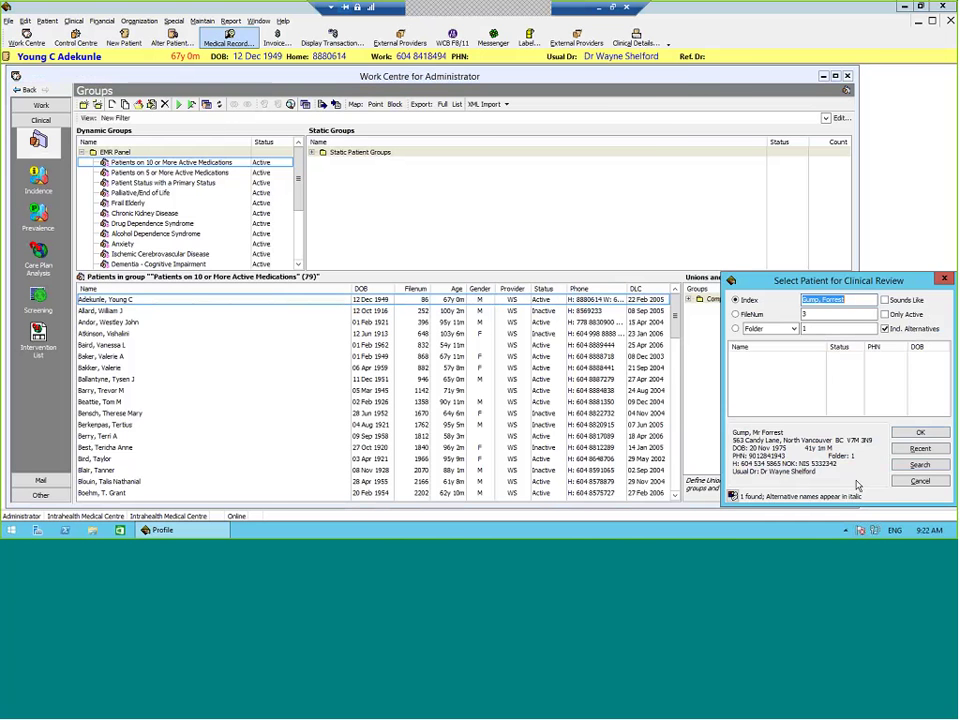
{"action": "key", "text": "Return"}
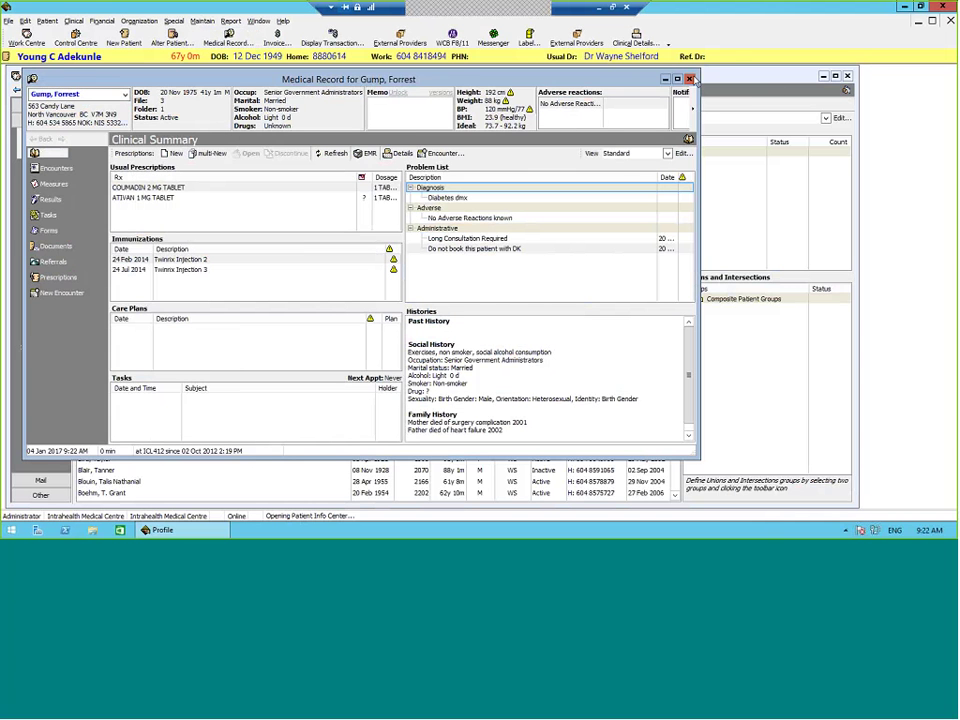
{"action": "left_click", "coordinate": [690, 80]}
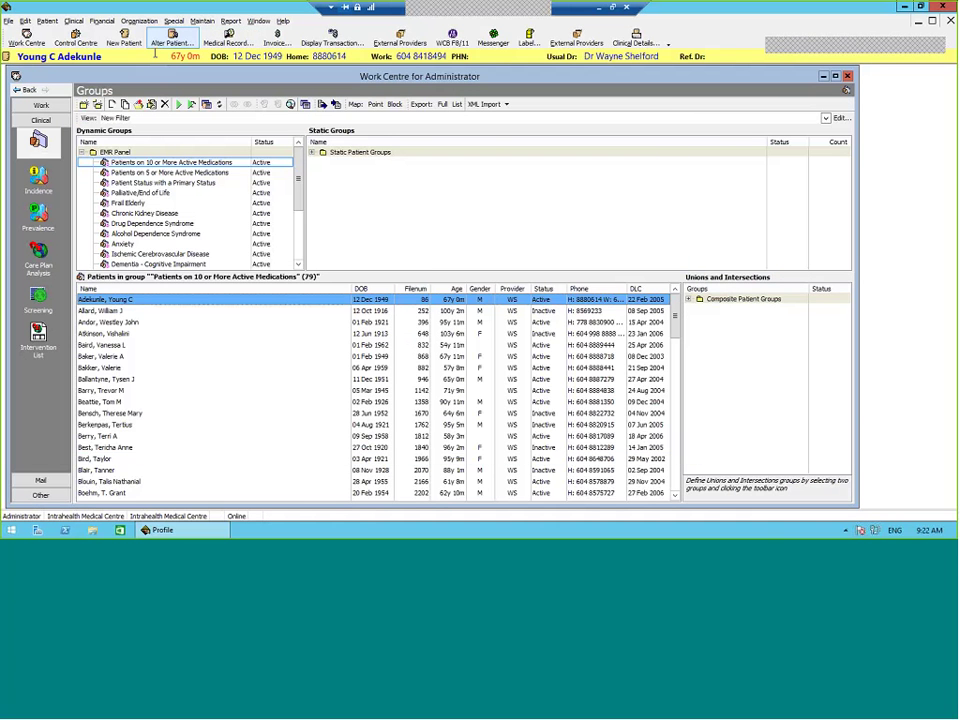
{"action": "left_click", "coordinate": [630, 42]}
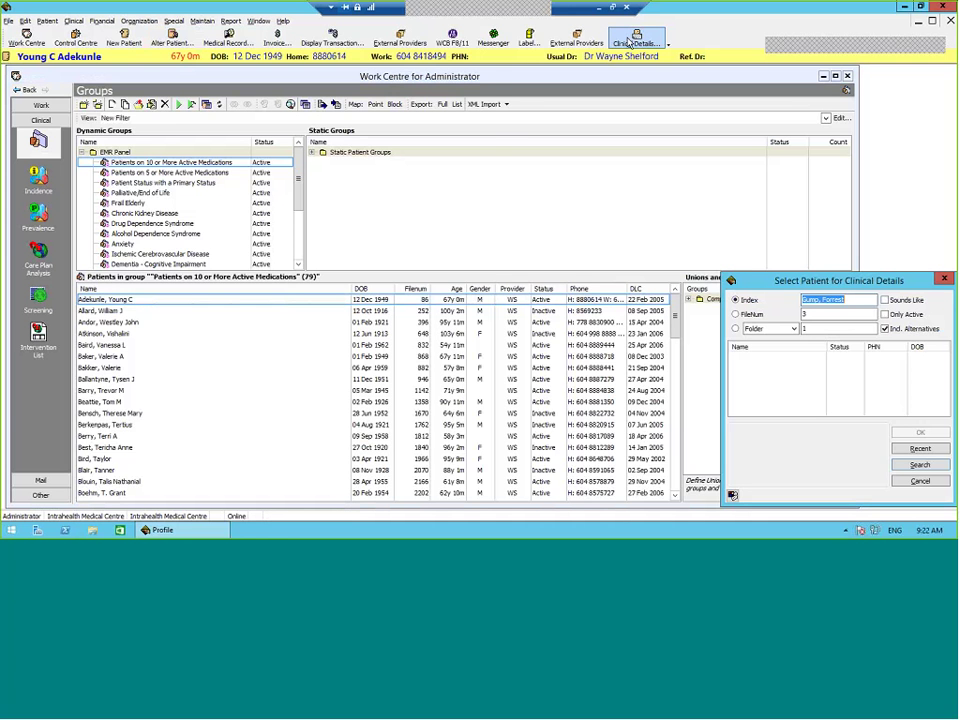
{"action": "key", "text": "Return"}
{"action": "key", "text": "Return"}
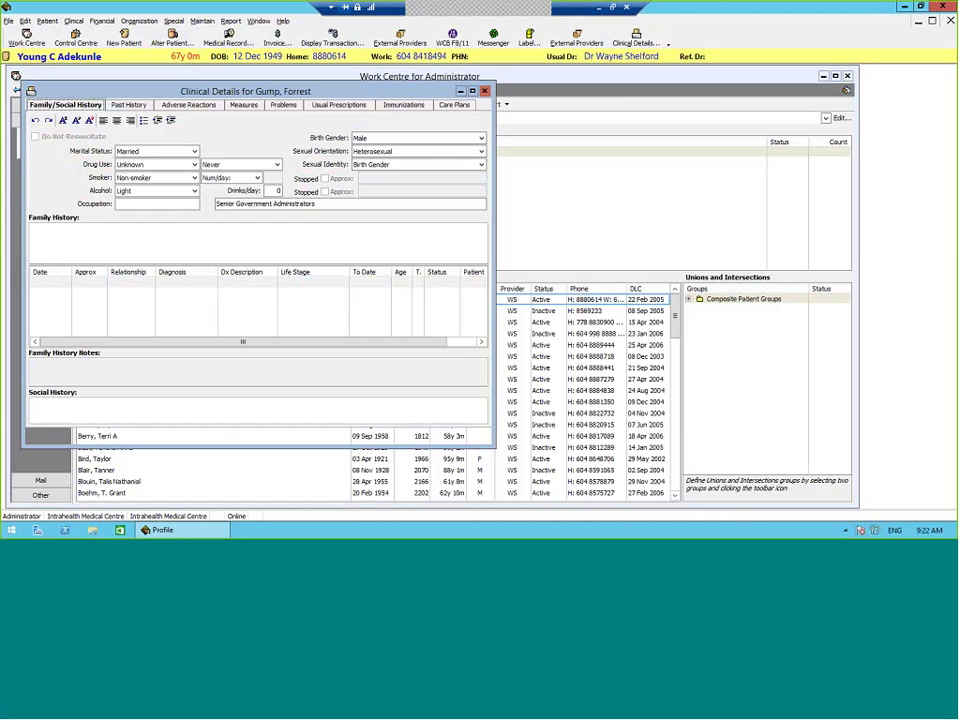
{"action": "left_click", "coordinate": [283, 104]}
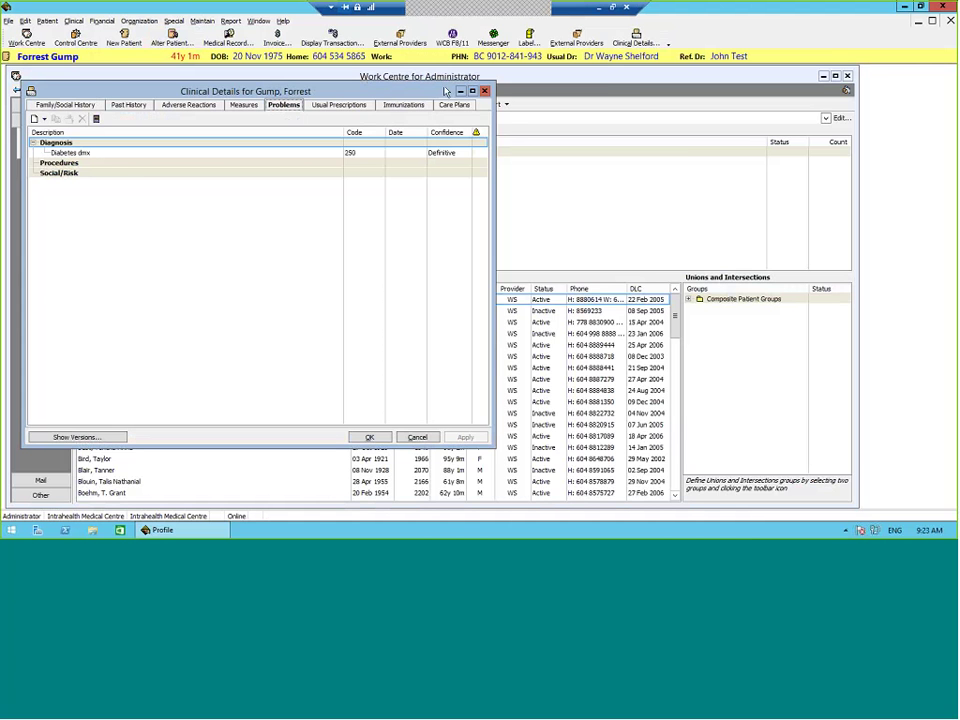
{"action": "left_click", "coordinate": [484, 91]}
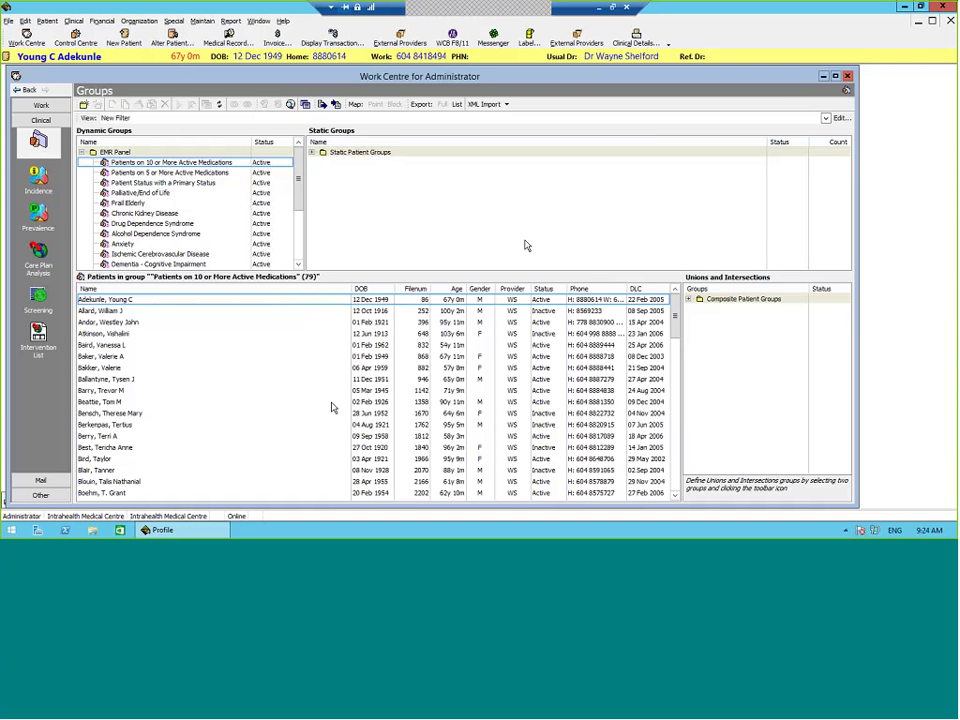
Step: Select the first patient in the group list and dismiss their options menu unchanged
{"action": "left_click", "coordinate": [201, 302]}
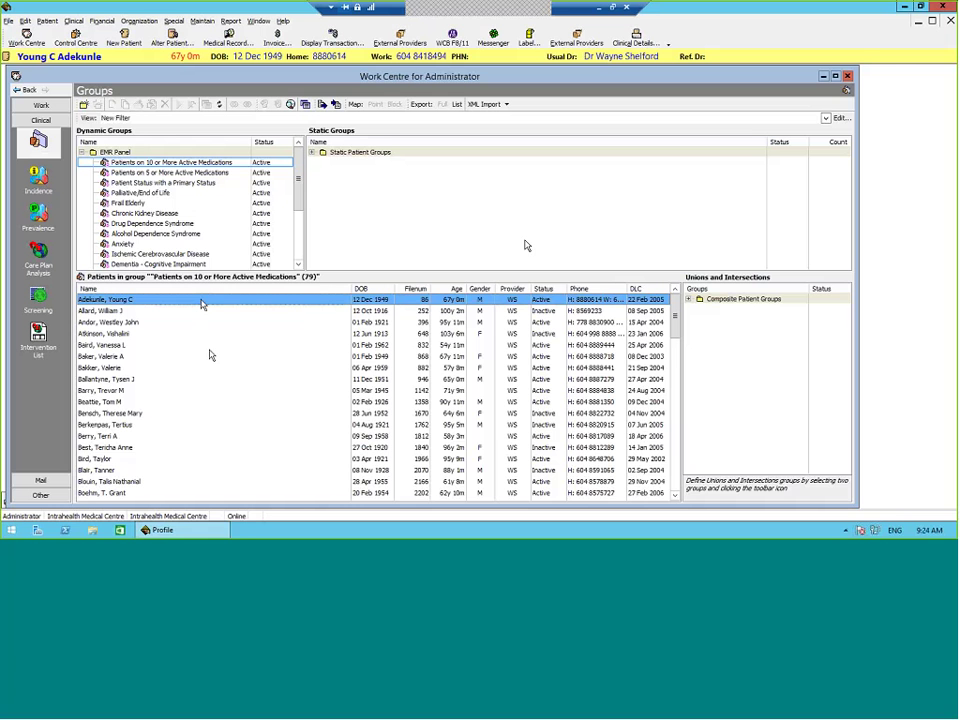
{"action": "right_click", "coordinate": [201, 303]}
{"action": "left_click", "coordinate": [180, 307]}
Step: Open that patient's medical record, dismiss the alerts, and show the Prior Scripts prescriptions
{"action": "left_click", "coordinate": [229, 40]}
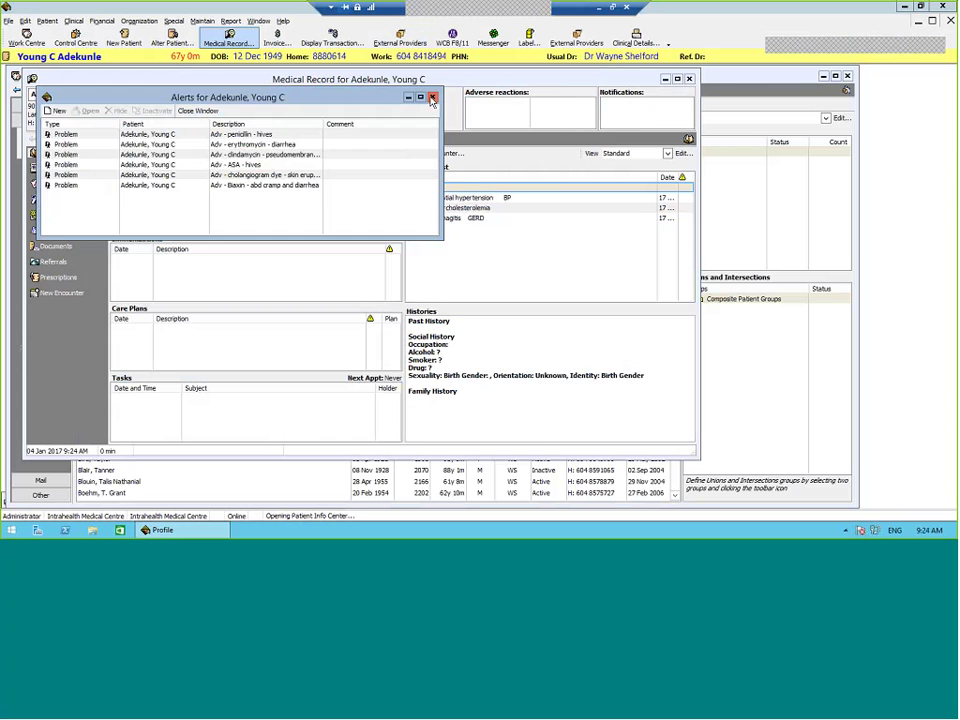
{"action": "left_click", "coordinate": [435, 99]}
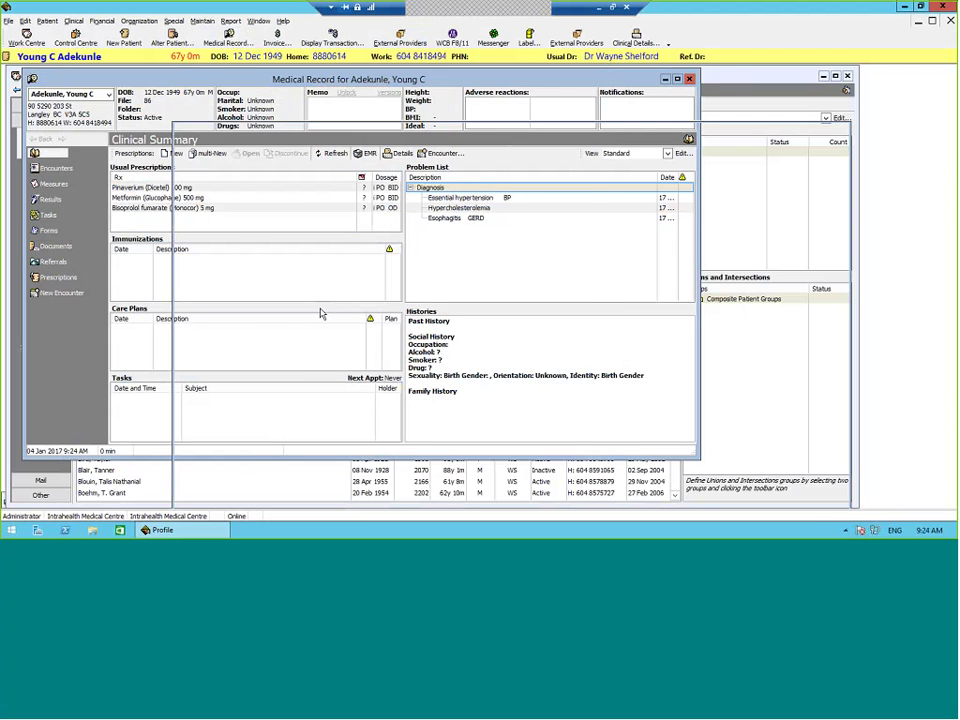
{"action": "left_click_drag", "start_coordinate": [243, 82], "coordinate": [349, 69]}
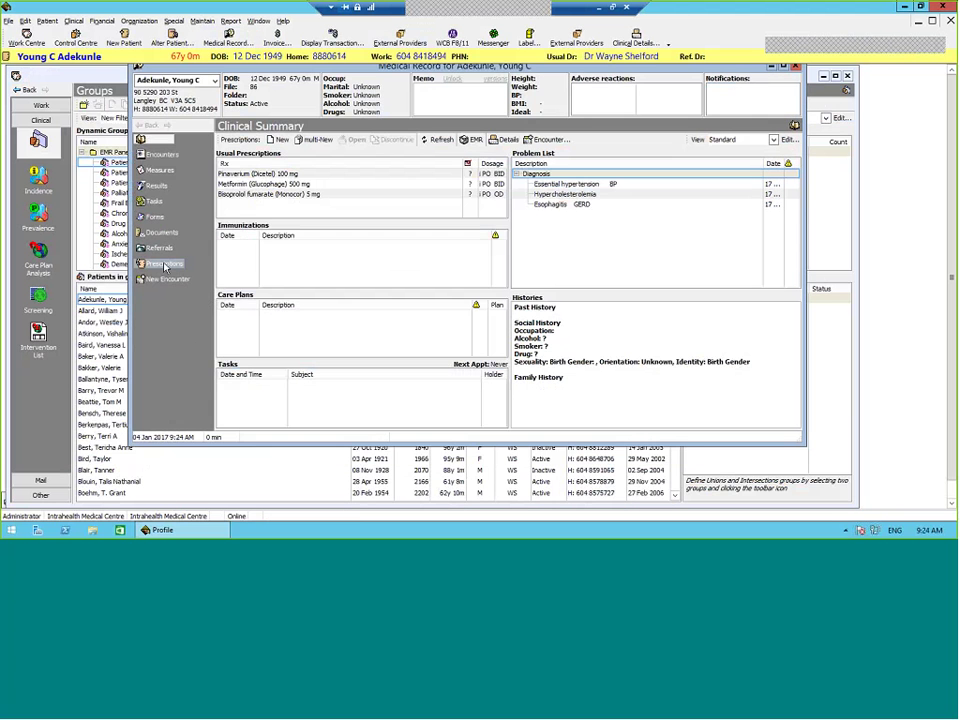
{"action": "left_click", "coordinate": [165, 265]}
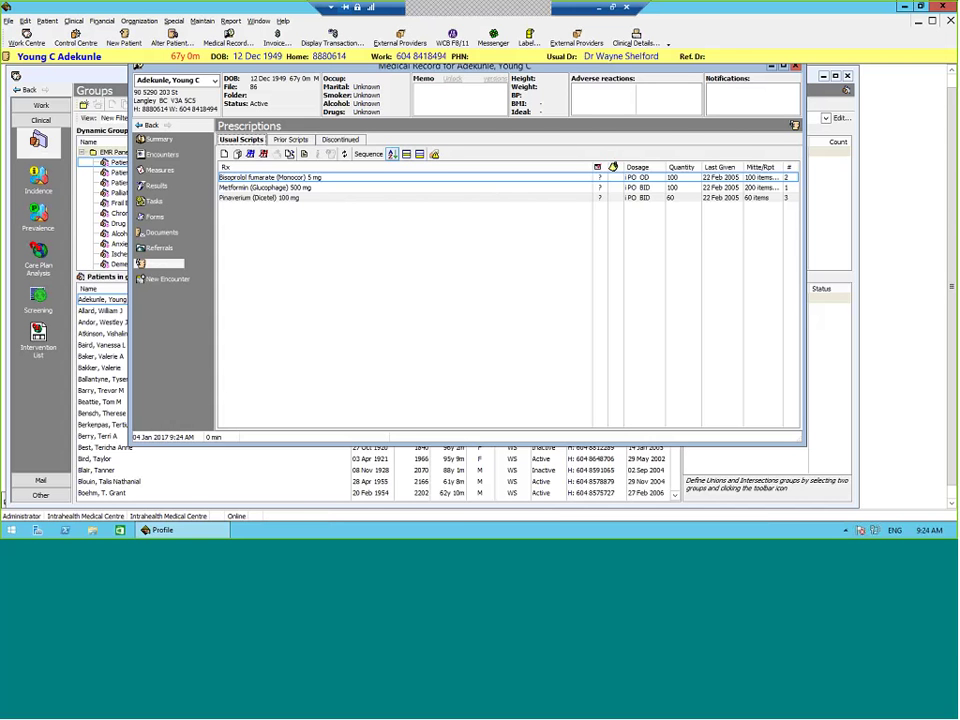
{"action": "mouse_move", "coordinate": [600, 180]}
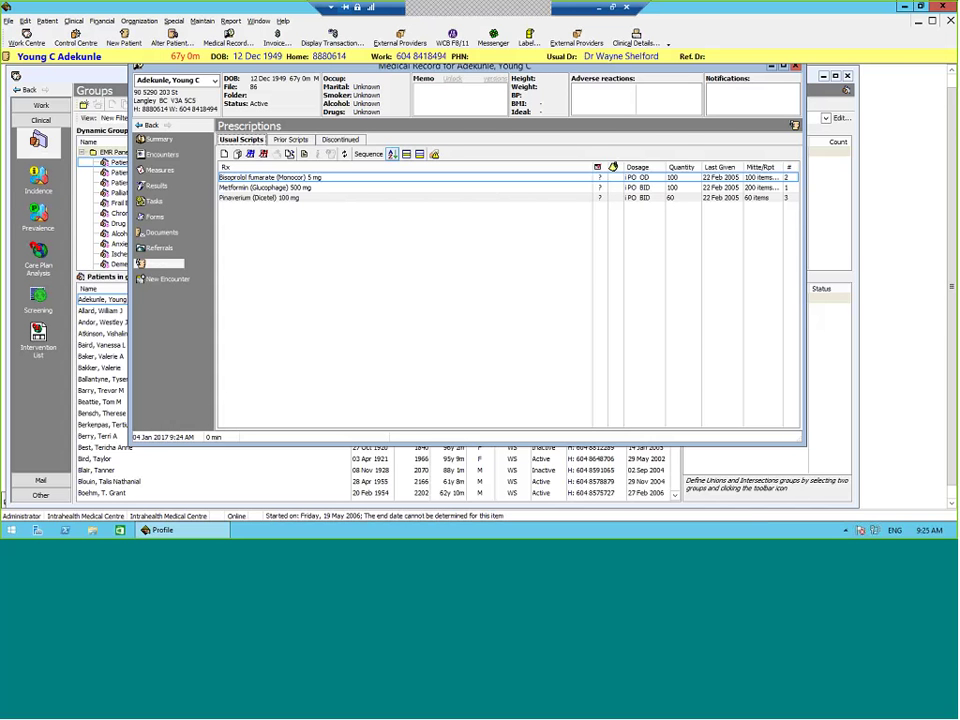
{"action": "left_click", "coordinate": [291, 139]}
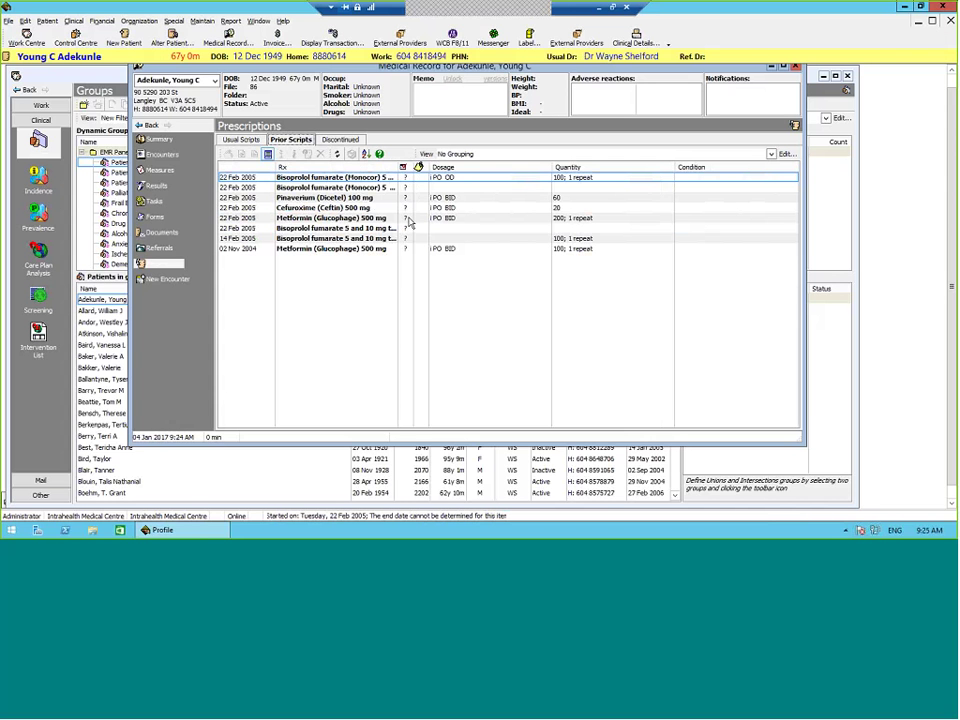
{"action": "mouse_move", "coordinate": [408, 221]}
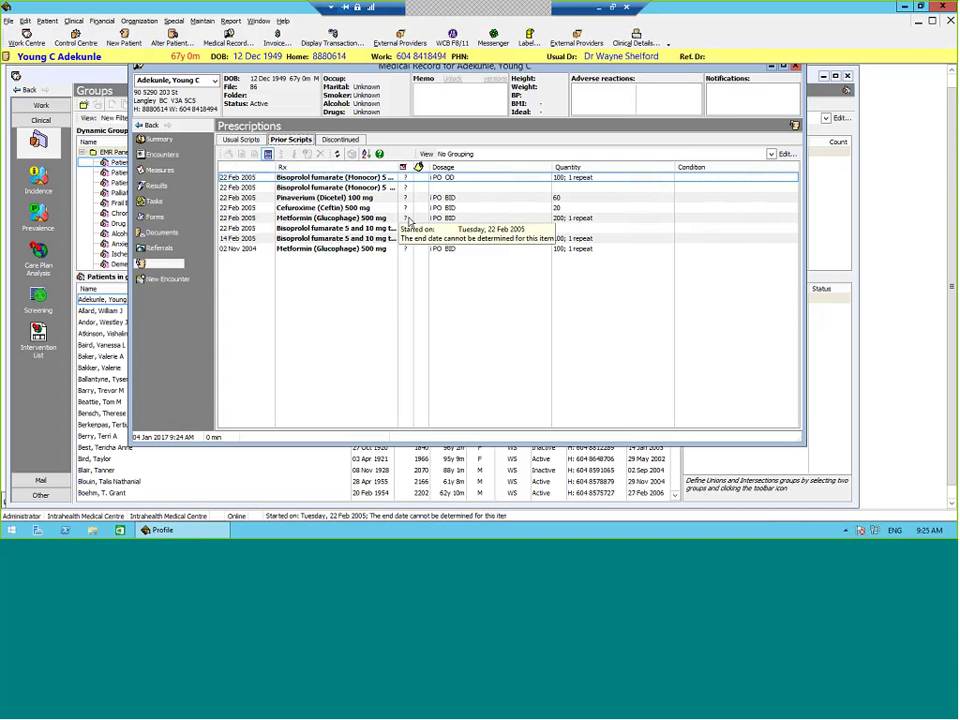
Step: Check the Cefuroxime prescription's Set Finished Flag options without changing them, then view Usual Scripts
{"action": "right_click", "coordinate": [346, 209]}
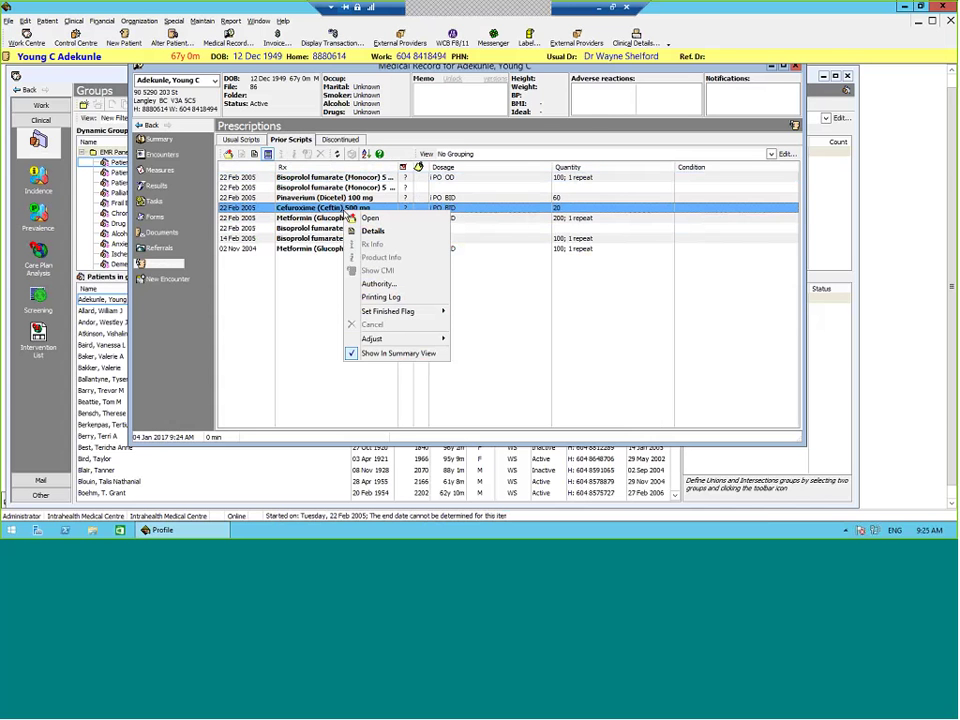
{"action": "mouse_move", "coordinate": [397, 315]}
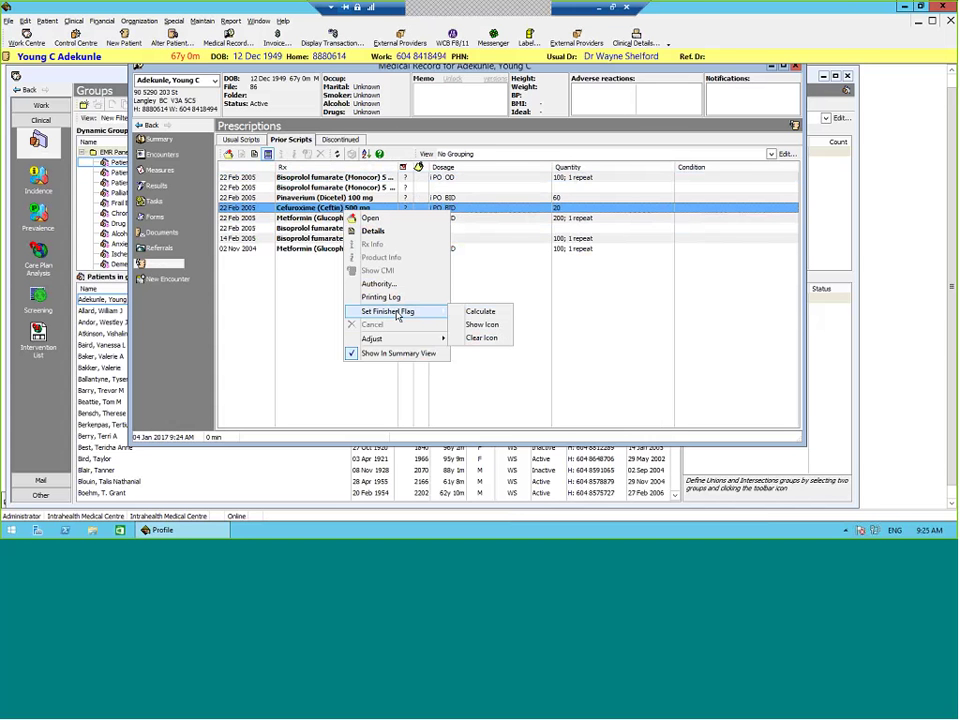
{"action": "left_click", "coordinate": [585, 361]}
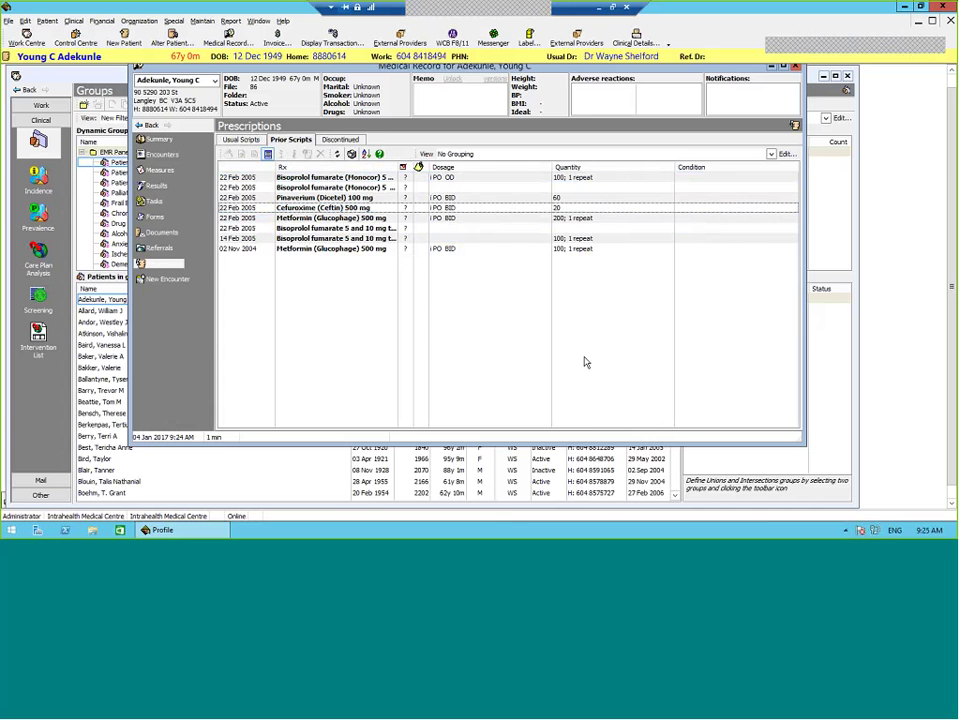
{"action": "left_click", "coordinate": [241, 139]}
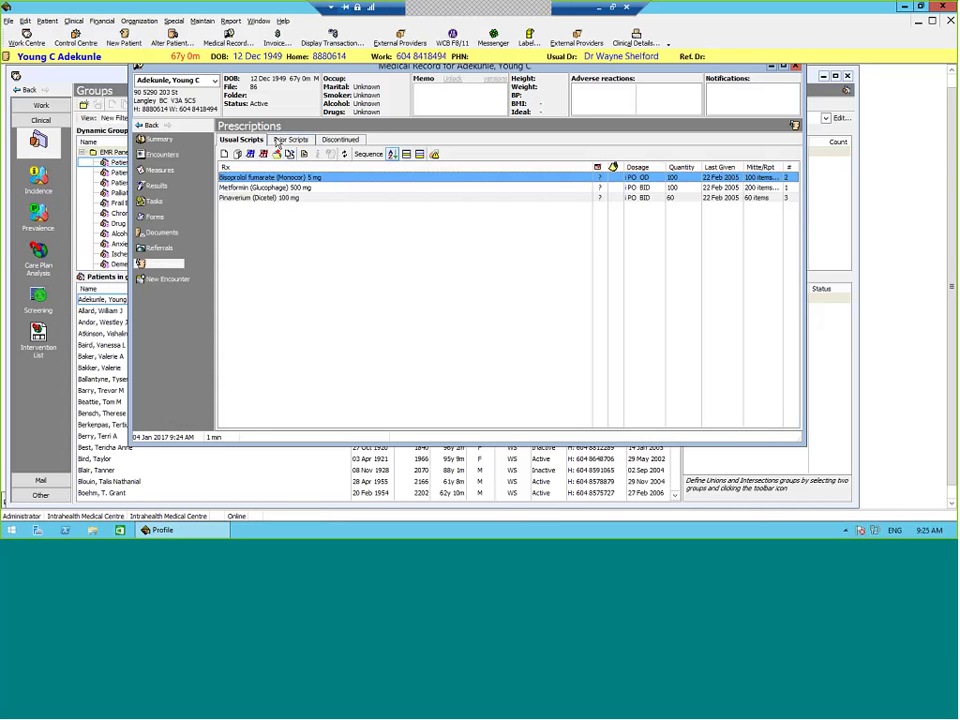
Step: Return to the eight Prior Scripts and read their start dates from the '?' markers
{"action": "left_click", "coordinate": [291, 139]}
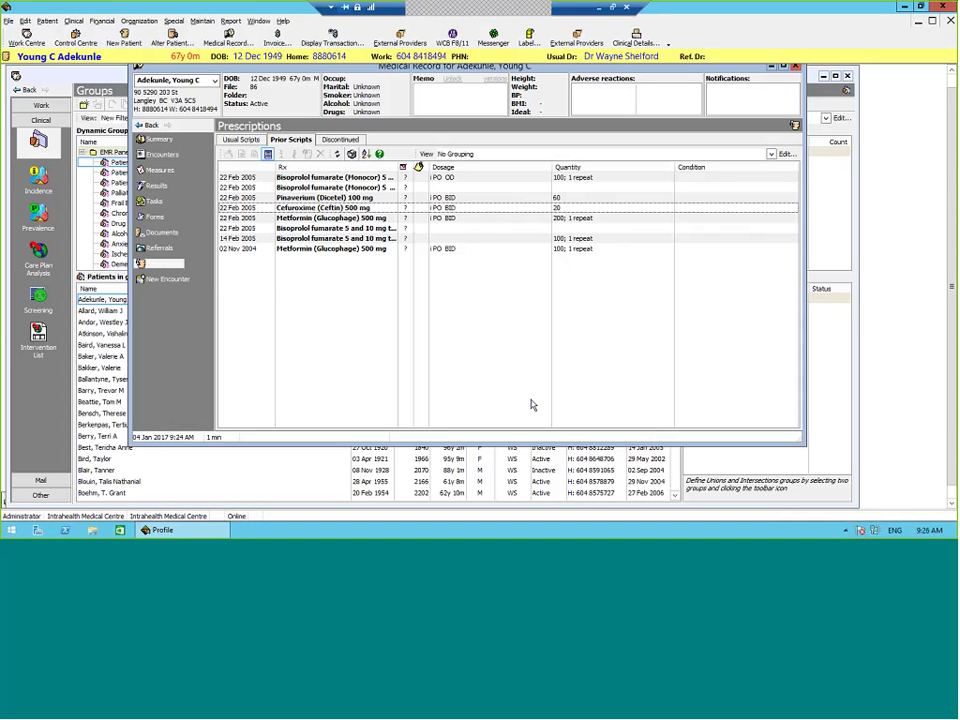
{"action": "mouse_move", "coordinate": [403, 240]}
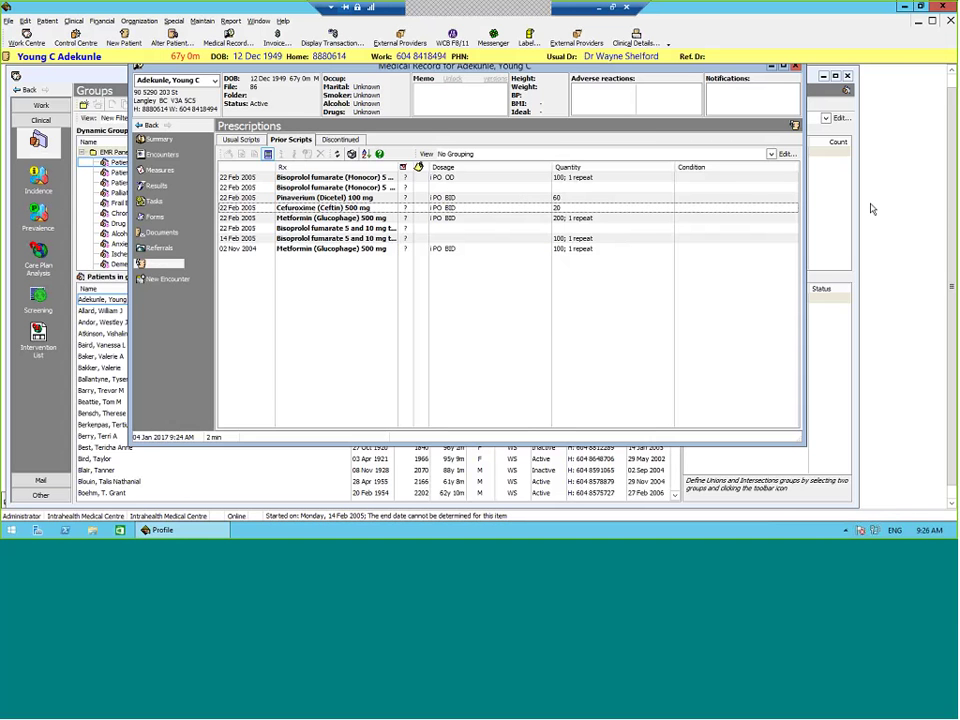
{"action": "scroll", "coordinate": [950, 183], "scroll_direction": "up", "scroll_amount": 1}
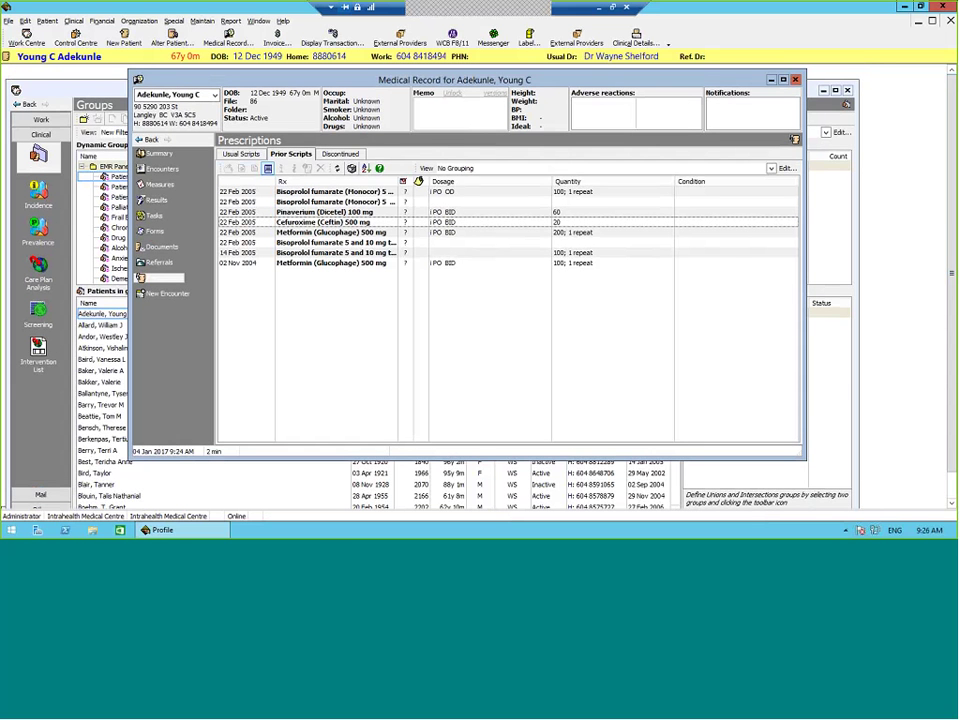
Step: Review the Set Finished Flag options for the 14 Feb 2005 Bisoprolol prescription without setting one
{"action": "left_click_drag", "start_coordinate": [403, 80], "coordinate": [450, 87]}
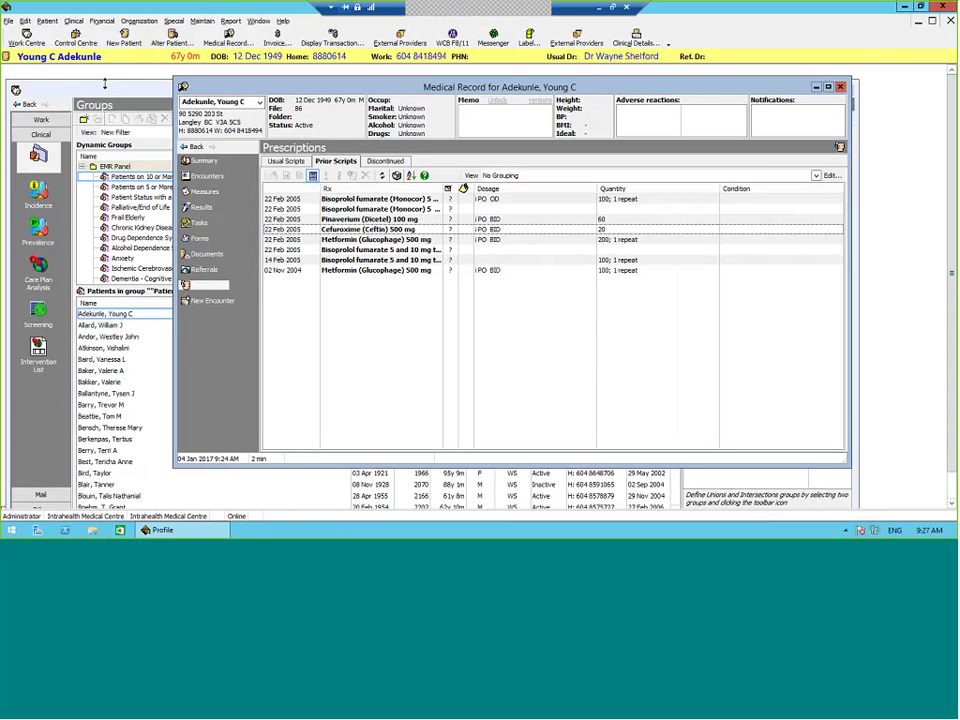
{"action": "left_click", "coordinate": [390, 261]}
{"action": "right_click", "coordinate": [385, 262]}
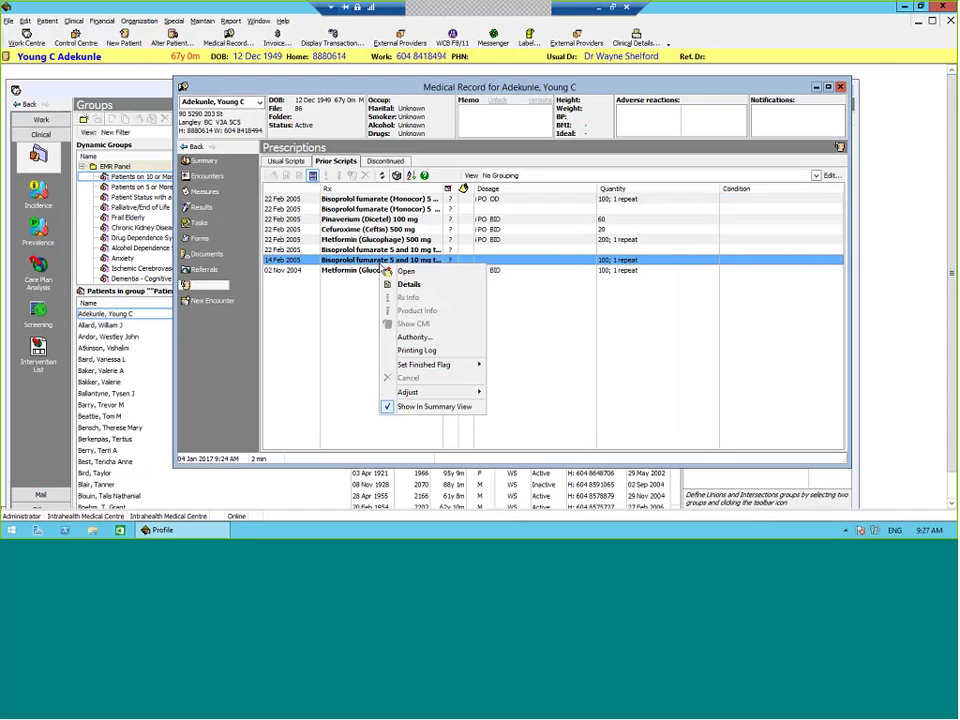
{"action": "mouse_move", "coordinate": [477, 366]}
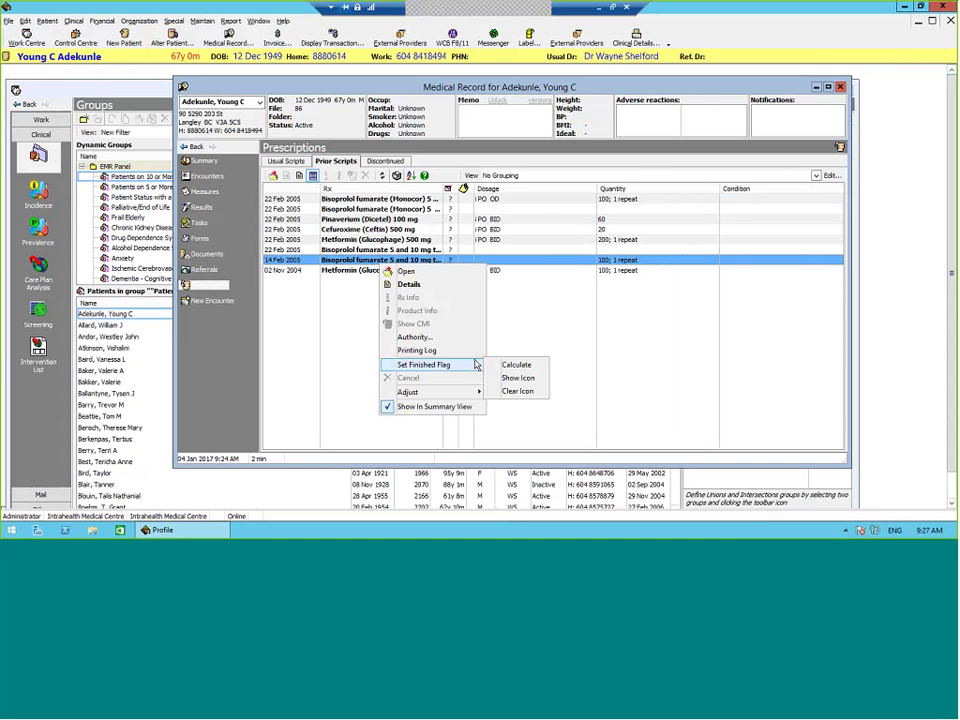
{"action": "left_click", "coordinate": [323, 295]}
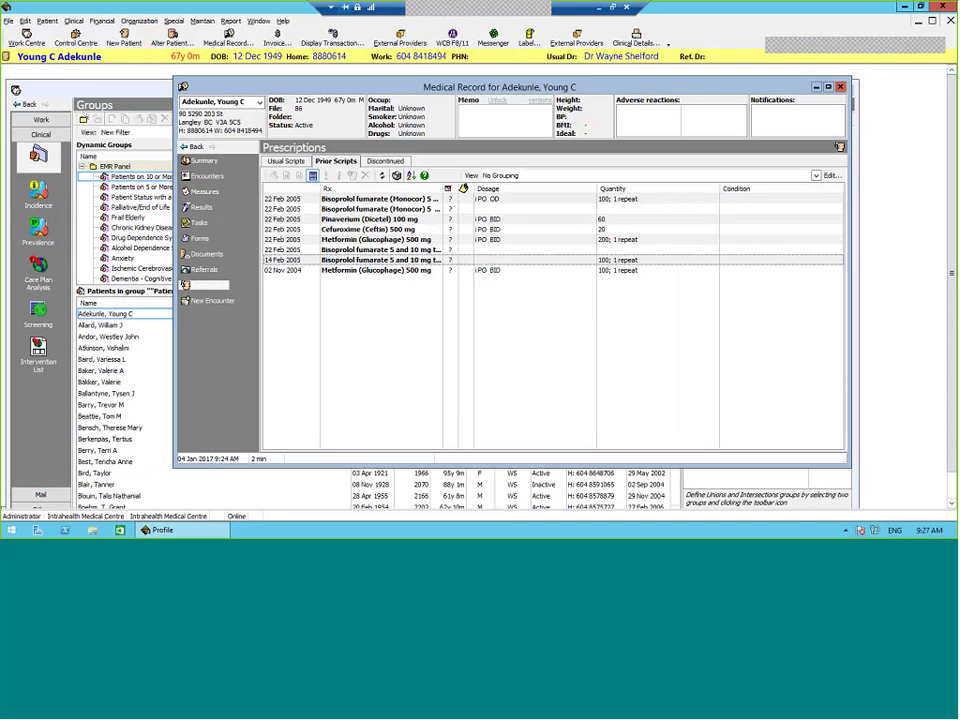
Step: Check the 22 Feb 2005 Metformin prescription's options unchanged, then close the medical record
{"action": "right_click", "coordinate": [452, 241]}
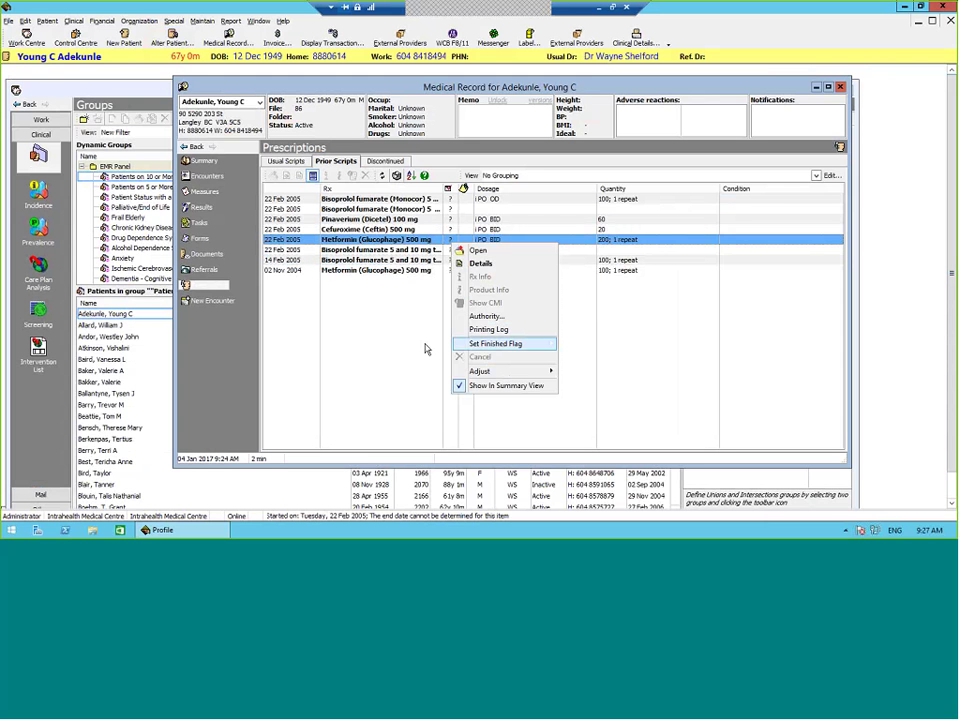
{"action": "left_click", "coordinate": [393, 336]}
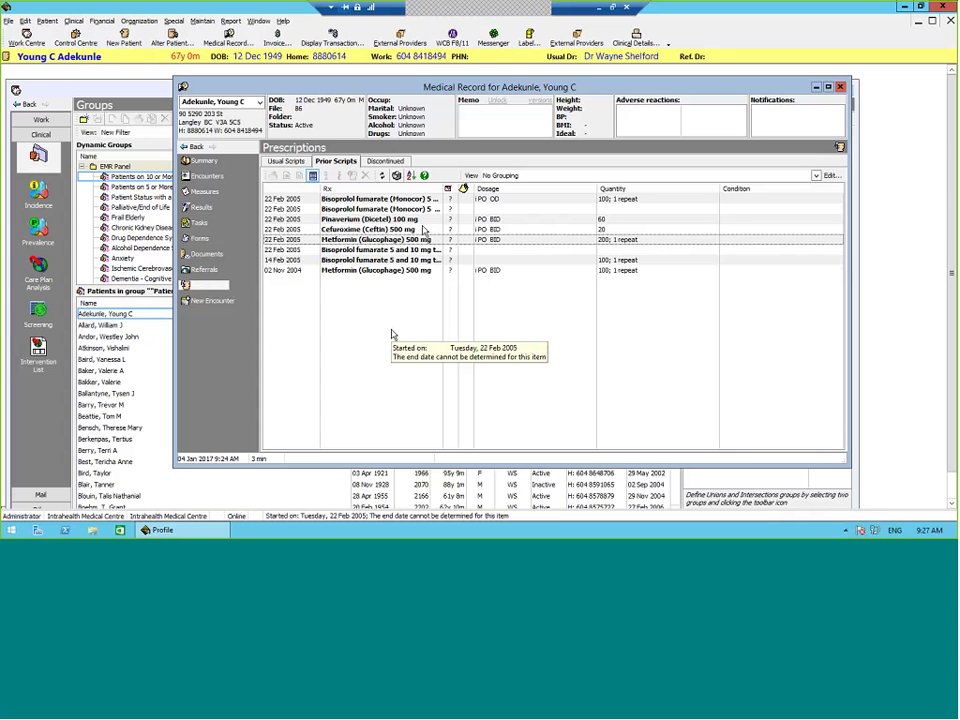
{"action": "key", "text": "Escape"}
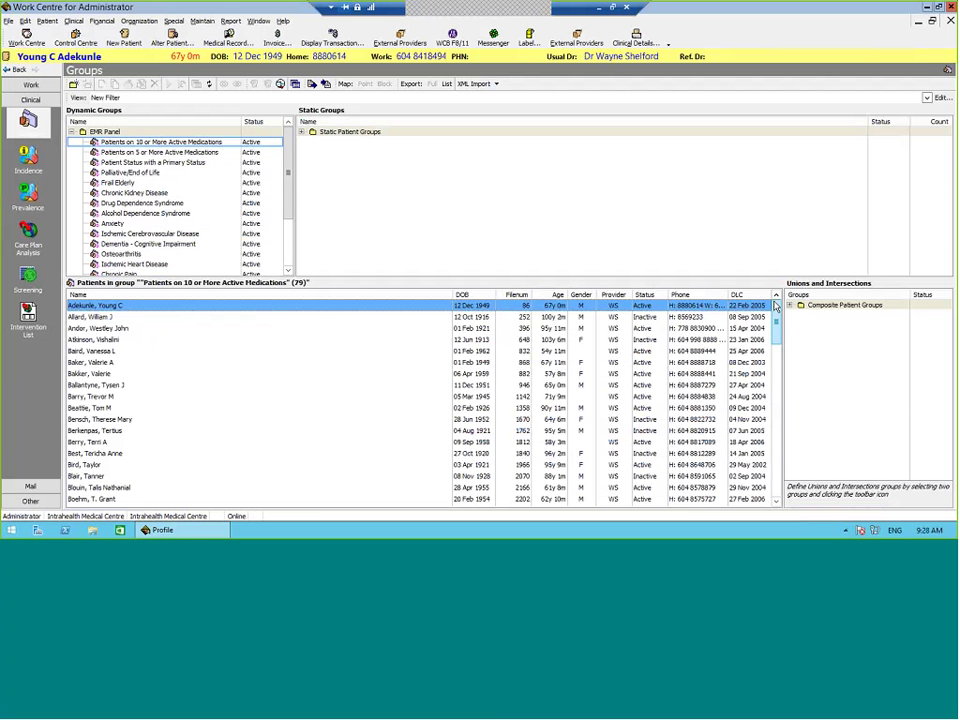
{"action": "left_click_drag", "start_coordinate": [775, 306], "coordinate": [782, 295]}
{"action": "scroll", "coordinate": [304, 235], "scroll_direction": "down", "scroll_amount": 3}
{"action": "scroll", "coordinate": [304, 235], "scroll_direction": "up", "scroll_amount": 3}
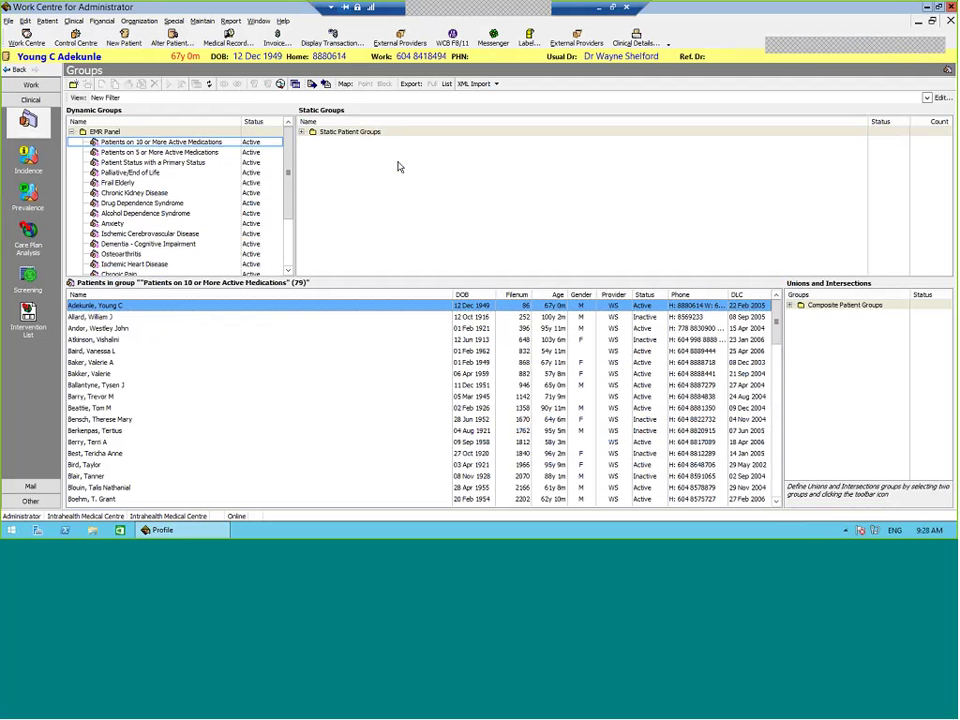
{"action": "scroll", "coordinate": [307, 259], "scroll_direction": "down", "scroll_amount": 3}
{"action": "scroll", "coordinate": [307, 259], "scroll_direction": "up", "scroll_amount": 3}
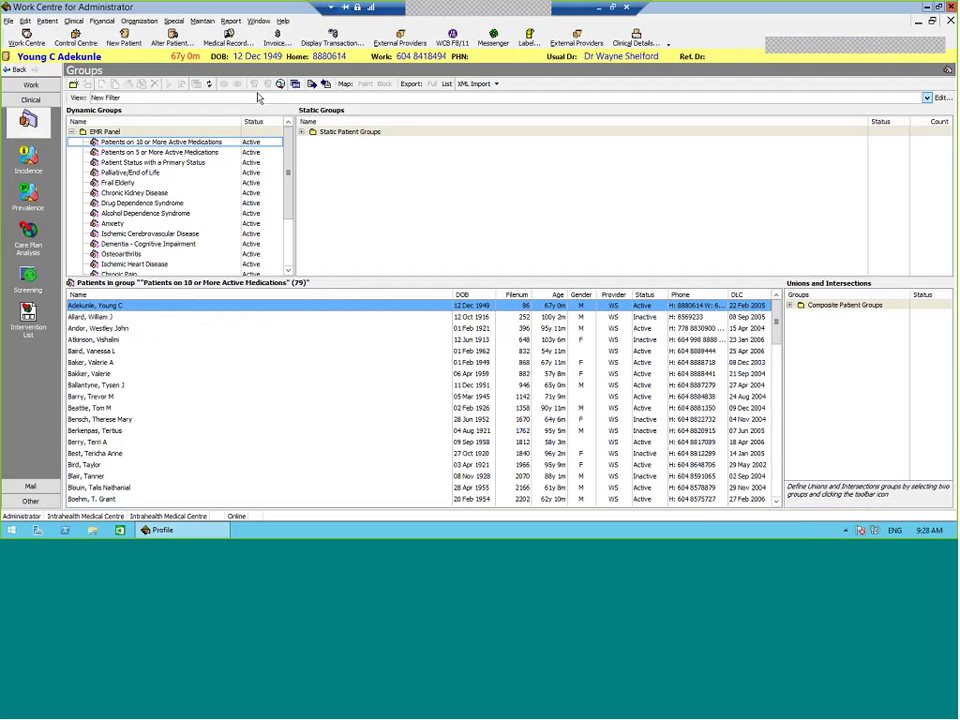
{"action": "scroll", "coordinate": [288, 187], "scroll_direction": "down", "scroll_amount": 3}
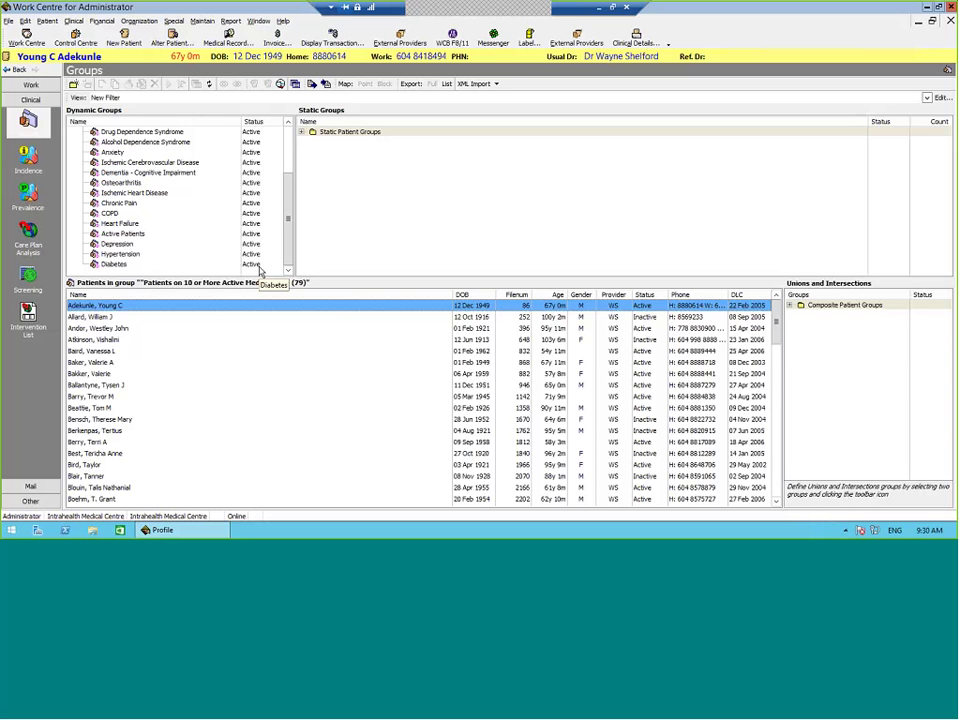
Step: Open and close the patient groups filter settings twice without making changes
{"action": "left_click", "coordinate": [940, 97]}
{"action": "left_click", "coordinate": [596, 436]}
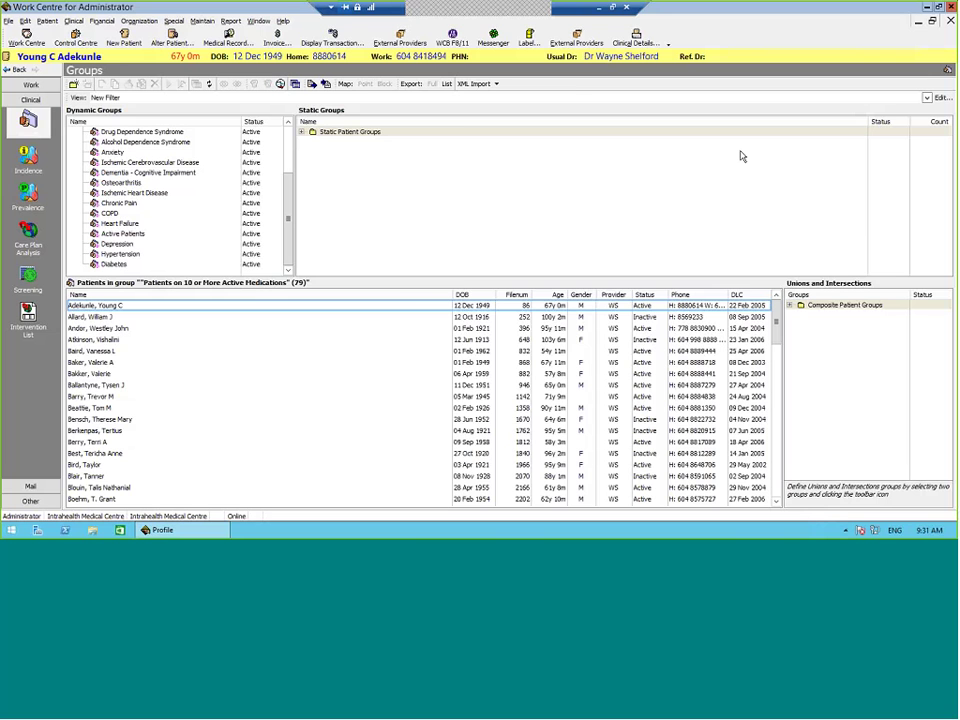
{"action": "left_click", "coordinate": [938, 97]}
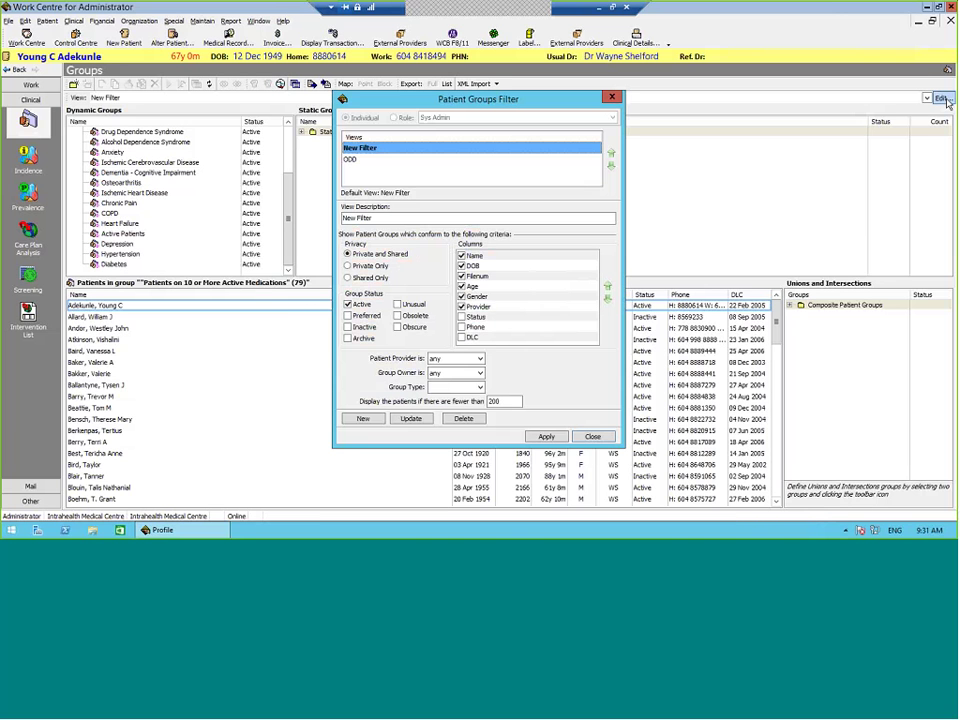
{"action": "left_click", "coordinate": [593, 436]}
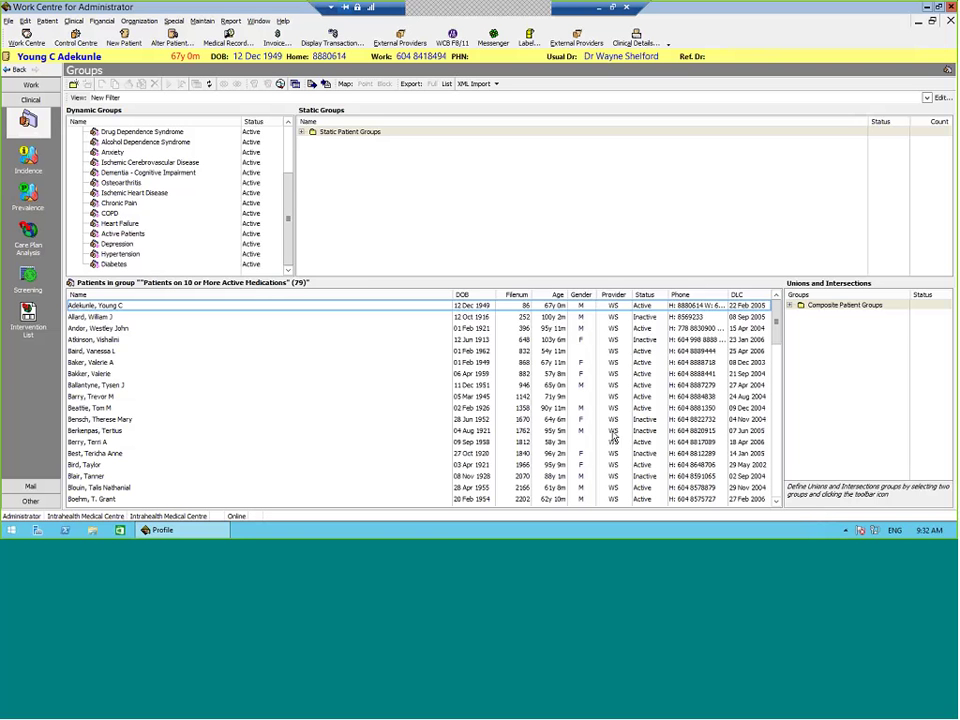
Step: Select the Patients on 5 or More Active Medications group under EMR Panel to list its 130 members
{"action": "left_click_drag", "start_coordinate": [293, 196], "coordinate": [286, 143]}
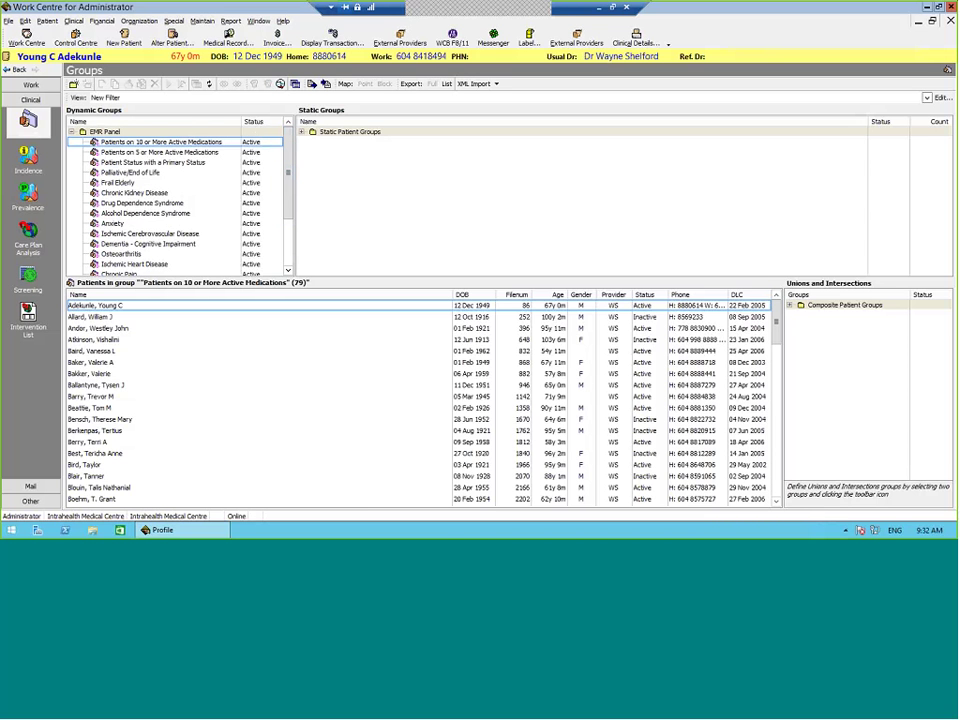
{"action": "left_click", "coordinate": [160, 152]}
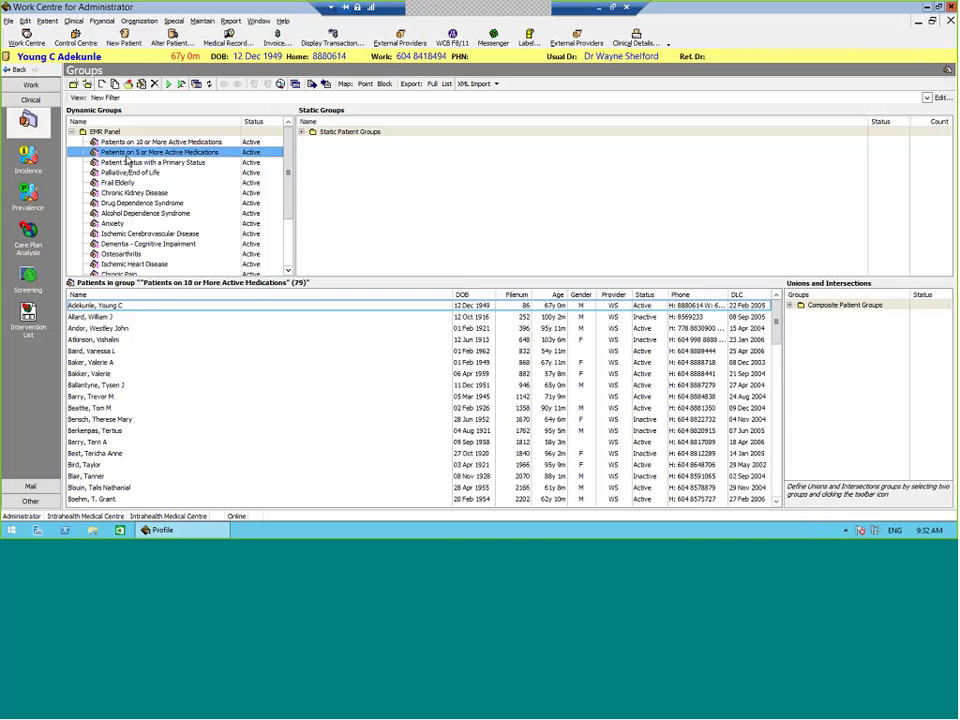
{"action": "right_click", "coordinate": [128, 154]}
{"action": "left_click", "coordinate": [288, 145]}
{"action": "left_click", "coordinate": [214, 153]}
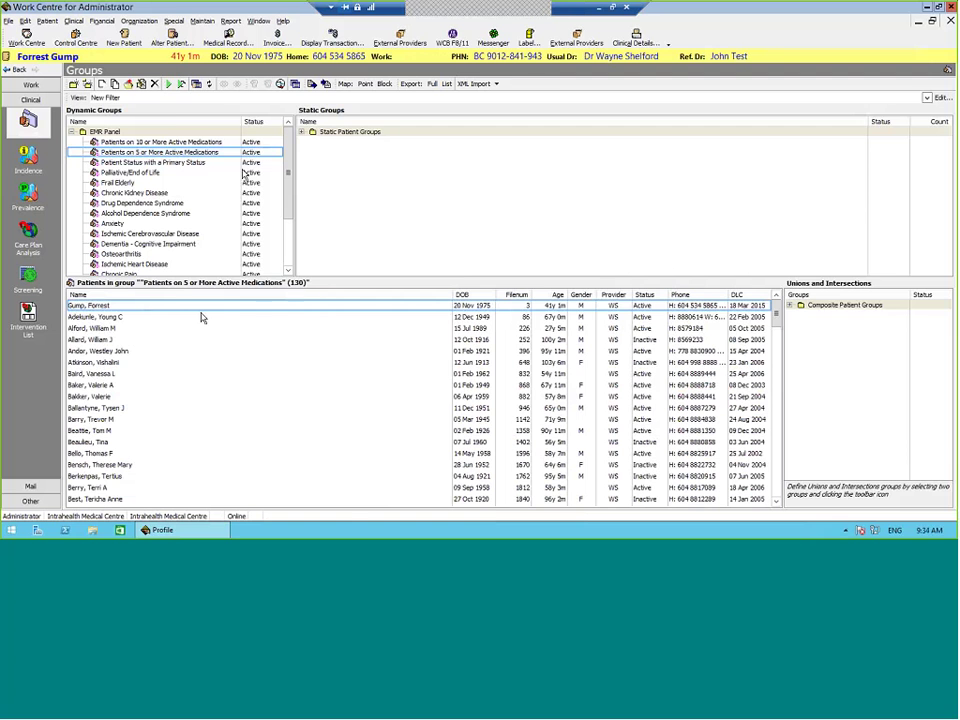
Step: Open the first patient's record and review Prior Scripts, selecting the 2010 and 2008 APO-WARFARIN entries
{"action": "left_click", "coordinate": [229, 40]}
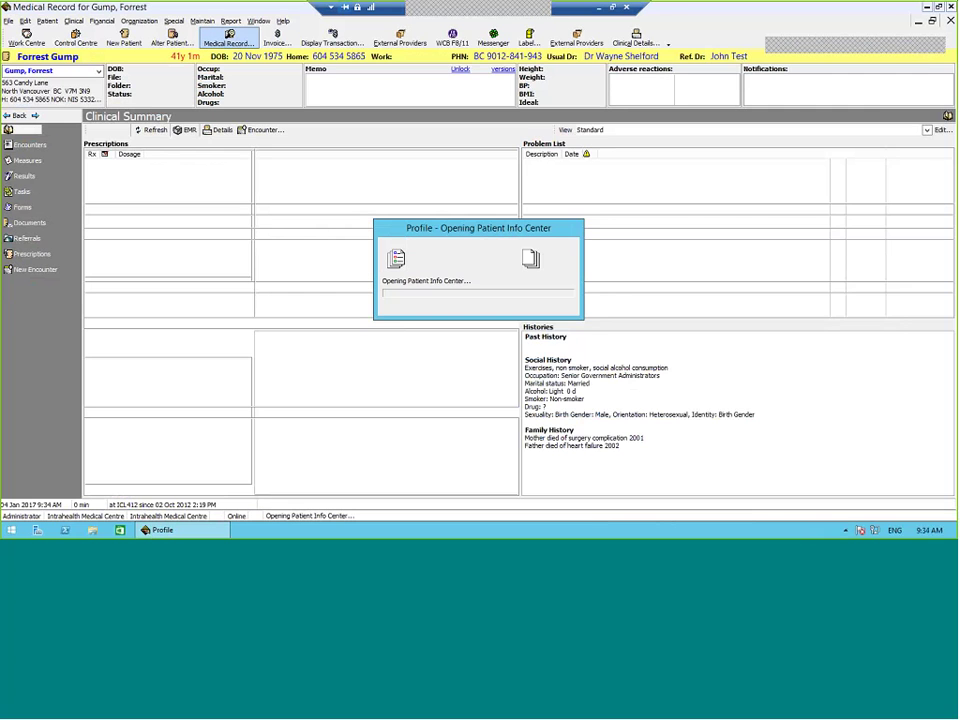
{"action": "left_click", "coordinate": [31, 254]}
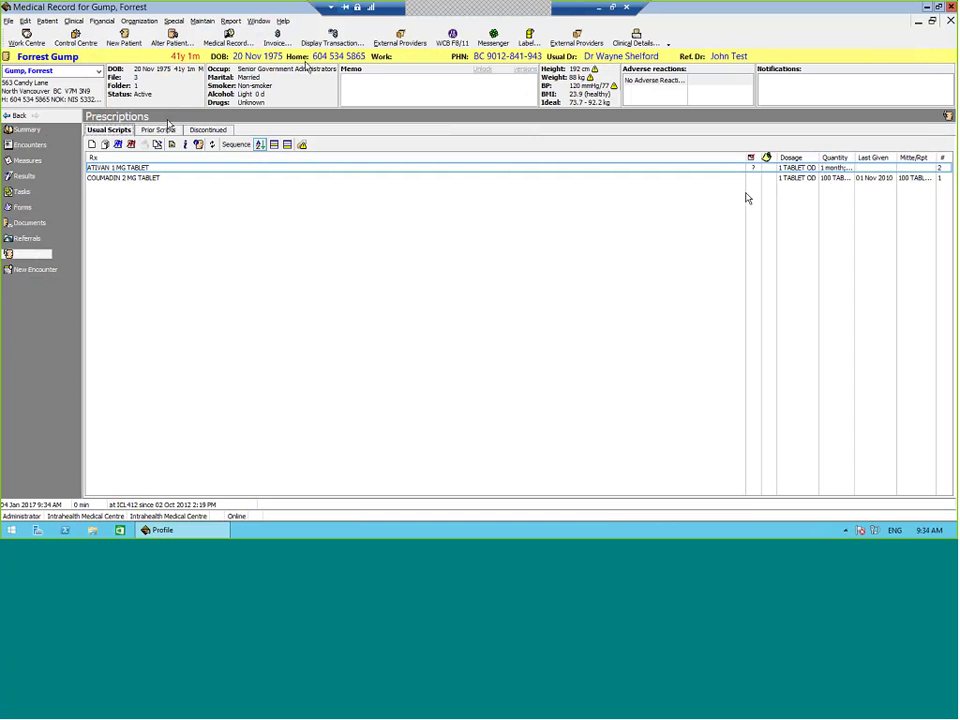
{"action": "left_click", "coordinate": [158, 130]}
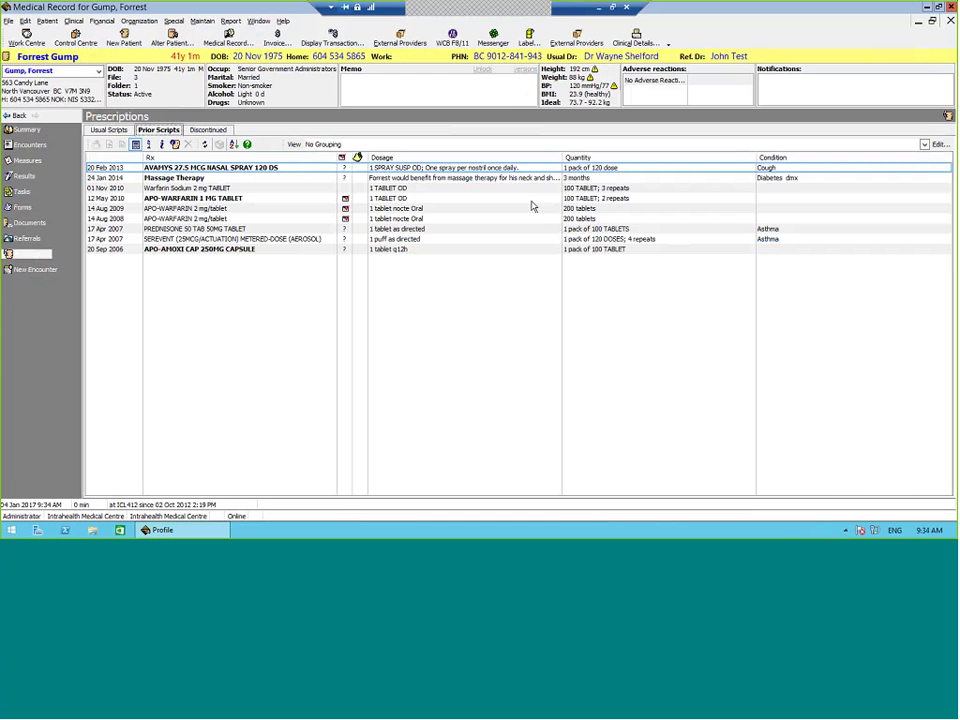
{"action": "left_click", "coordinate": [346, 198]}
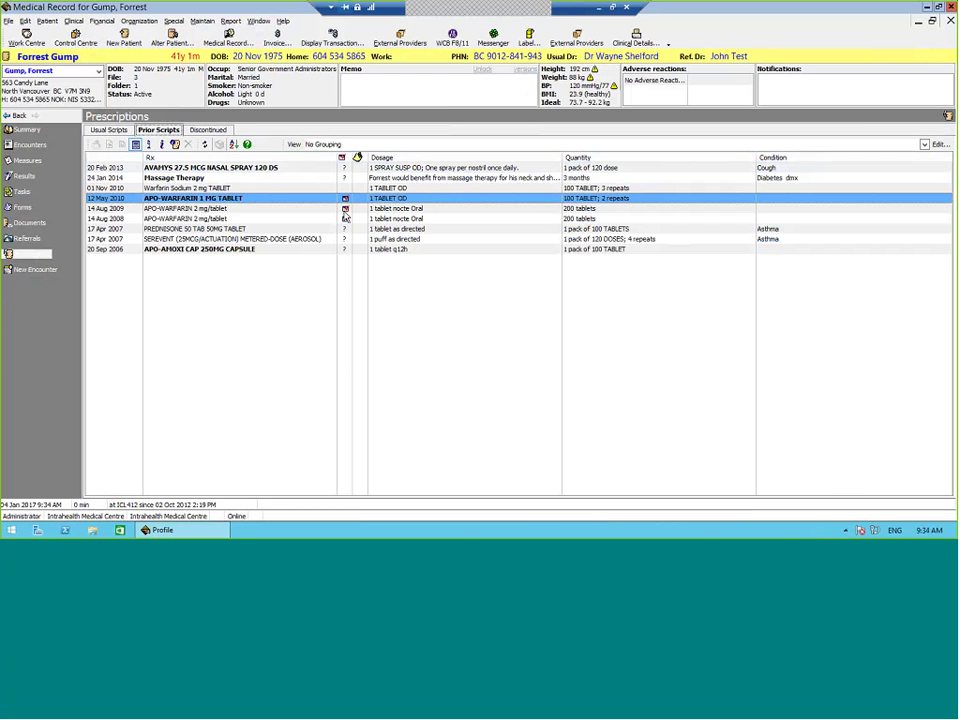
{"action": "left_click", "coordinate": [347, 219]}
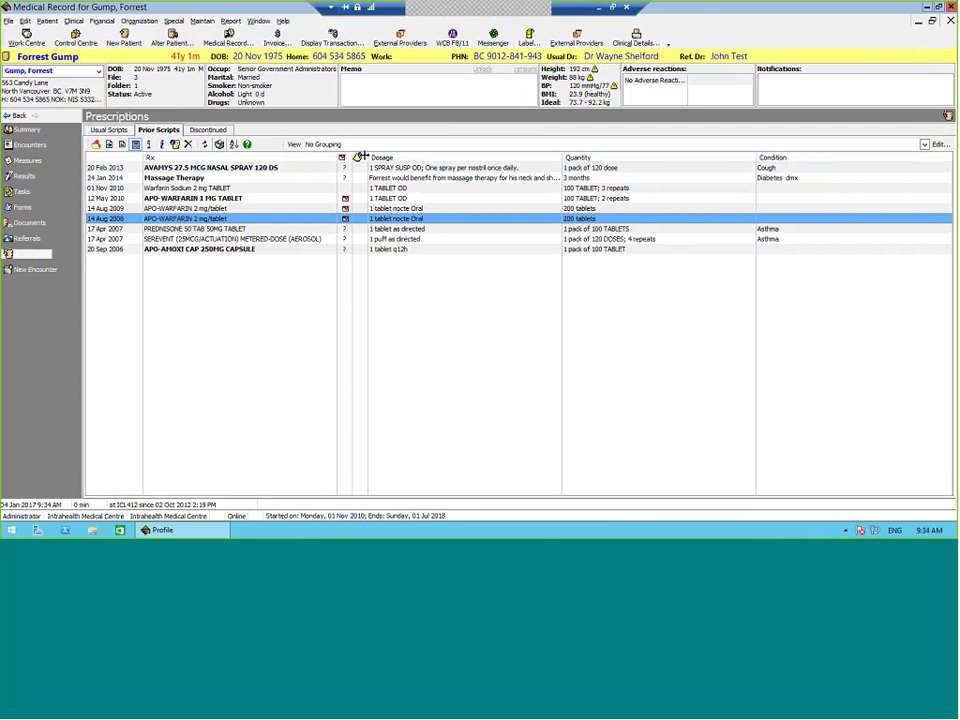
{"action": "left_click", "coordinate": [933, 21]}
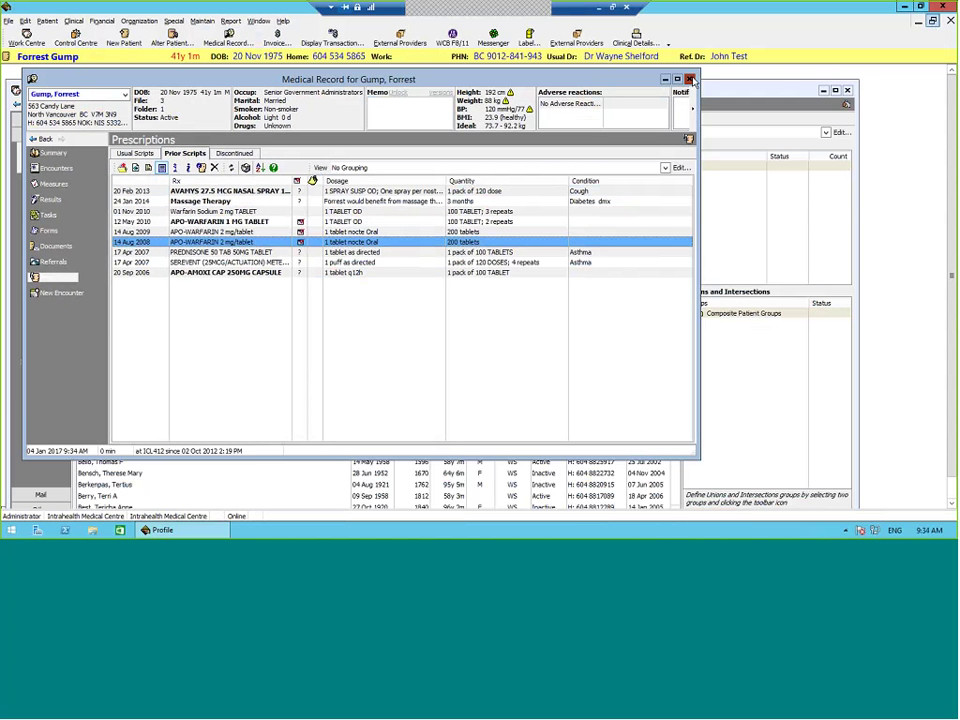
Step: Close the medical record and maximize the Groups window showing the 130 members
{"action": "left_click", "coordinate": [689, 79]}
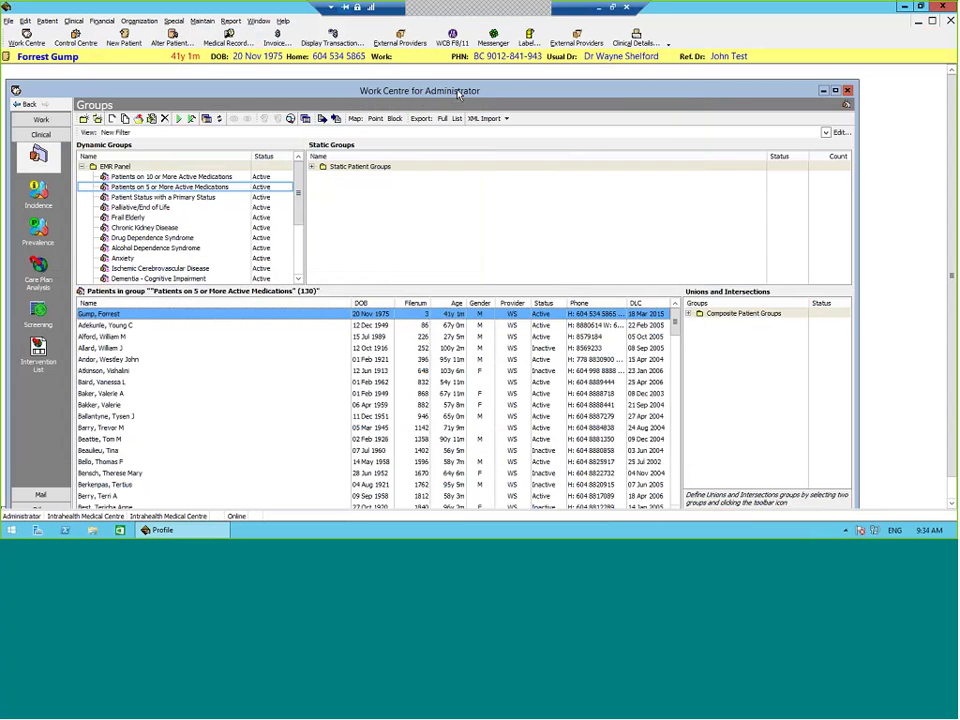
{"action": "double_click", "coordinate": [458, 93]}
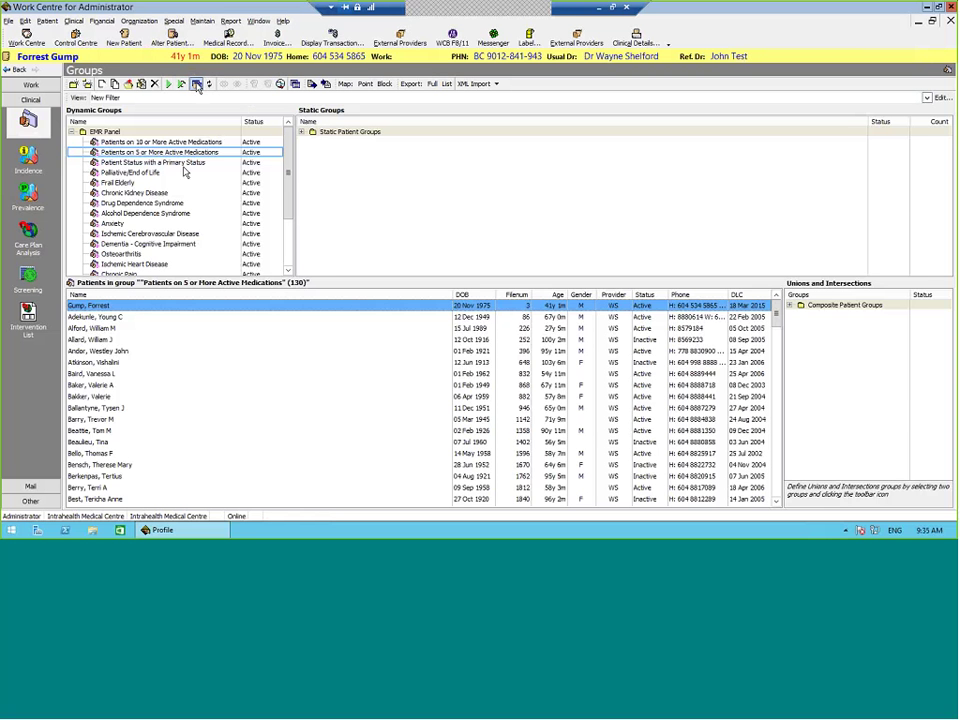
{"action": "left_click", "coordinate": [197, 84]}
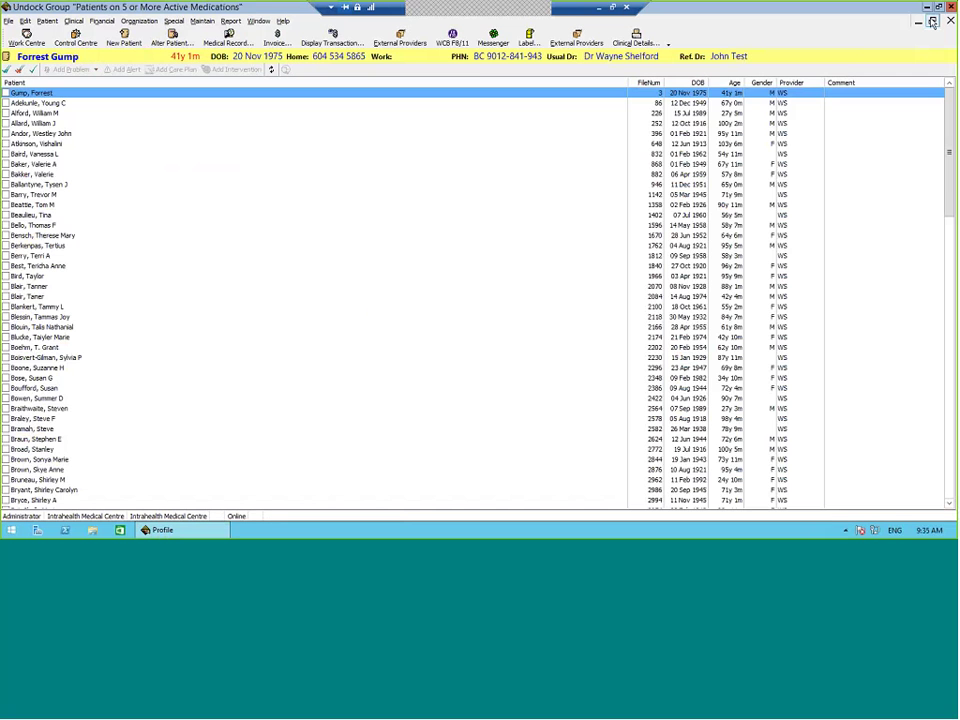
{"action": "left_click", "coordinate": [932, 22]}
{"action": "left_click_drag", "start_coordinate": [256, 209], "coordinate": [195, 134]}
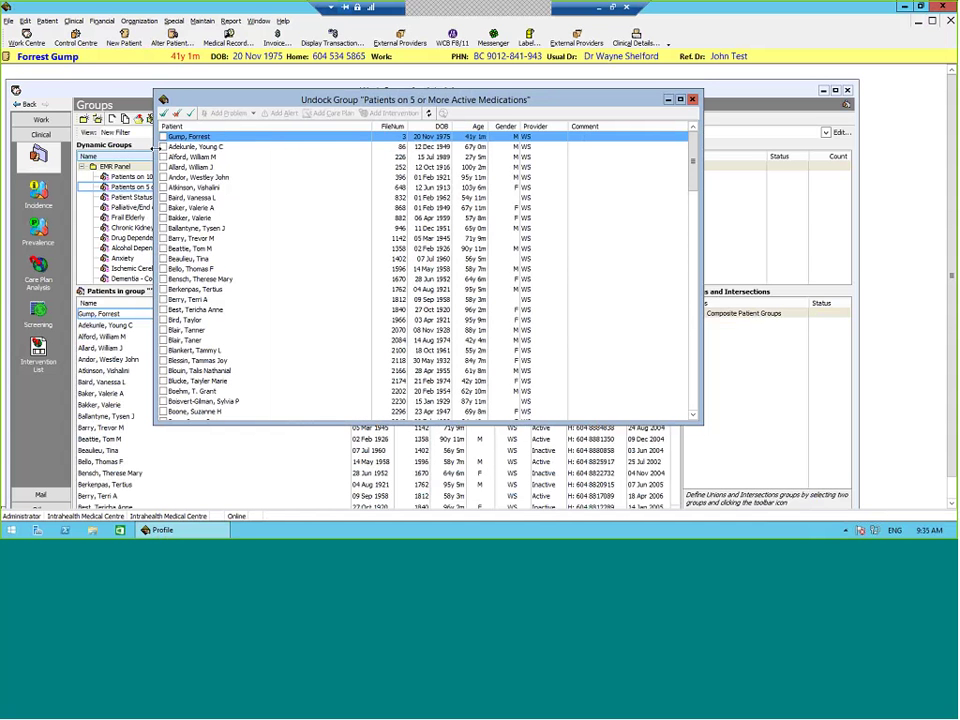
{"action": "left_click", "coordinate": [164, 114]}
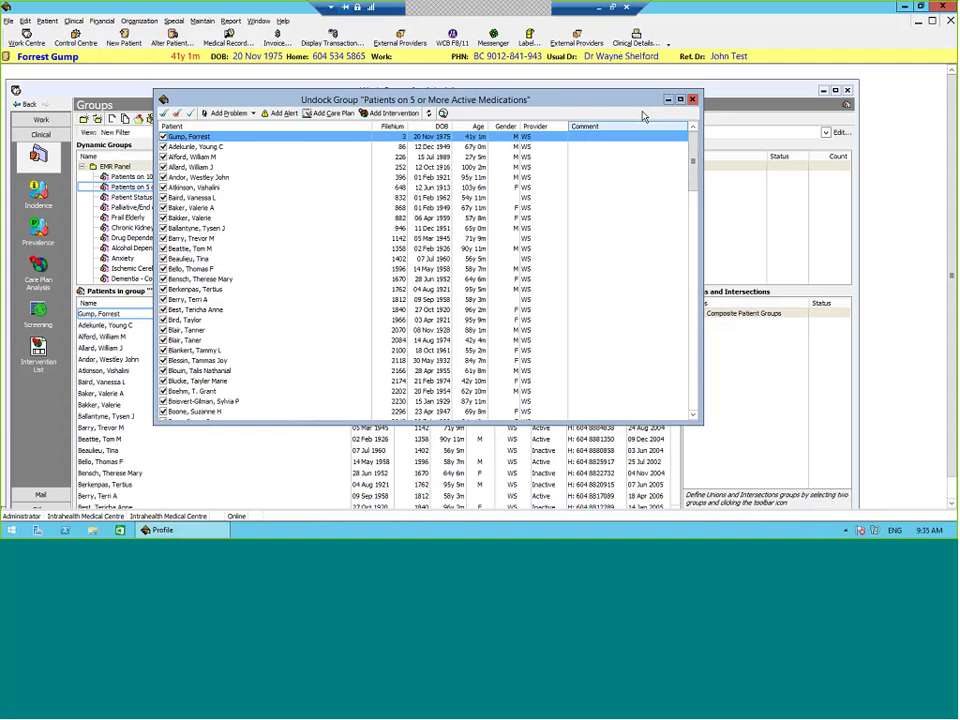
{"action": "left_click", "coordinate": [692, 100]}
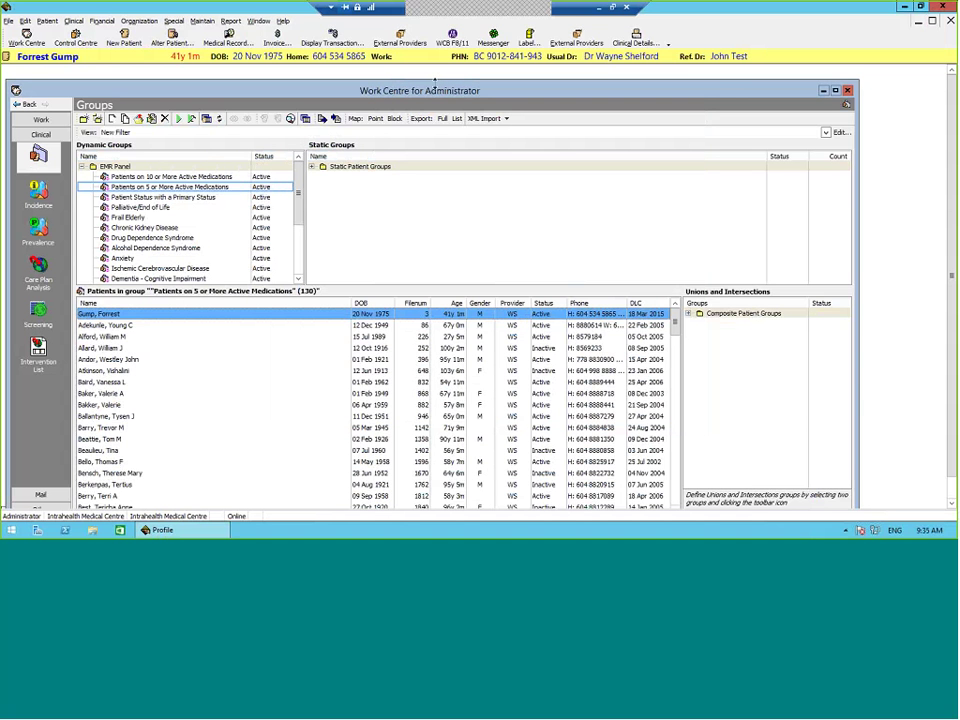
Step: Run the Patient Status with a Primary Status group and confirm displaying all 4578 patients
{"action": "double_click", "coordinate": [435, 82]}
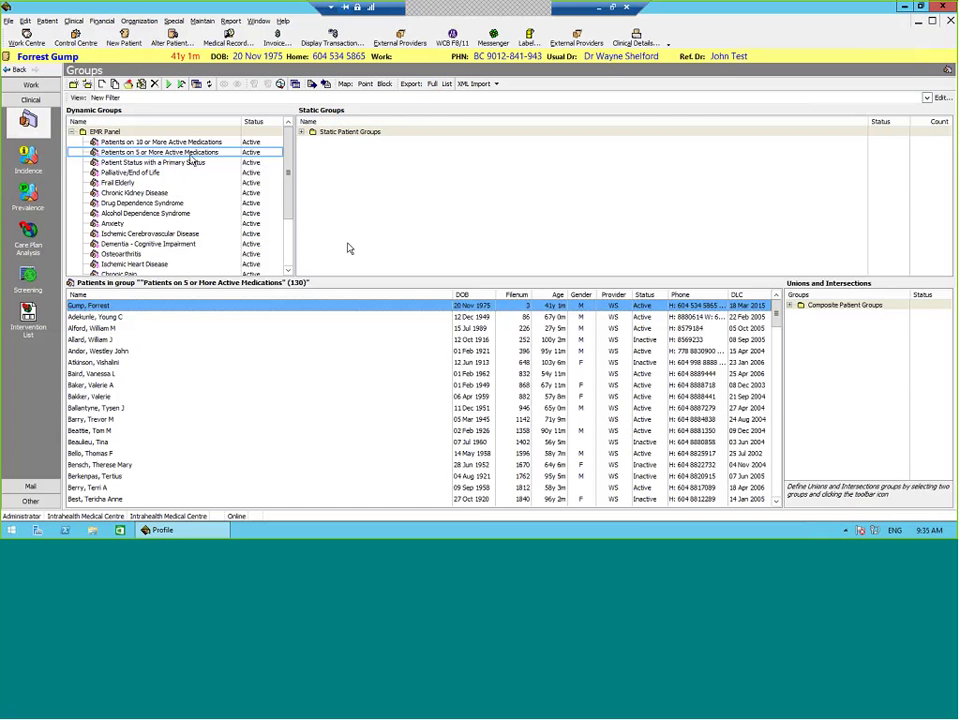
{"action": "left_click", "coordinate": [182, 164]}
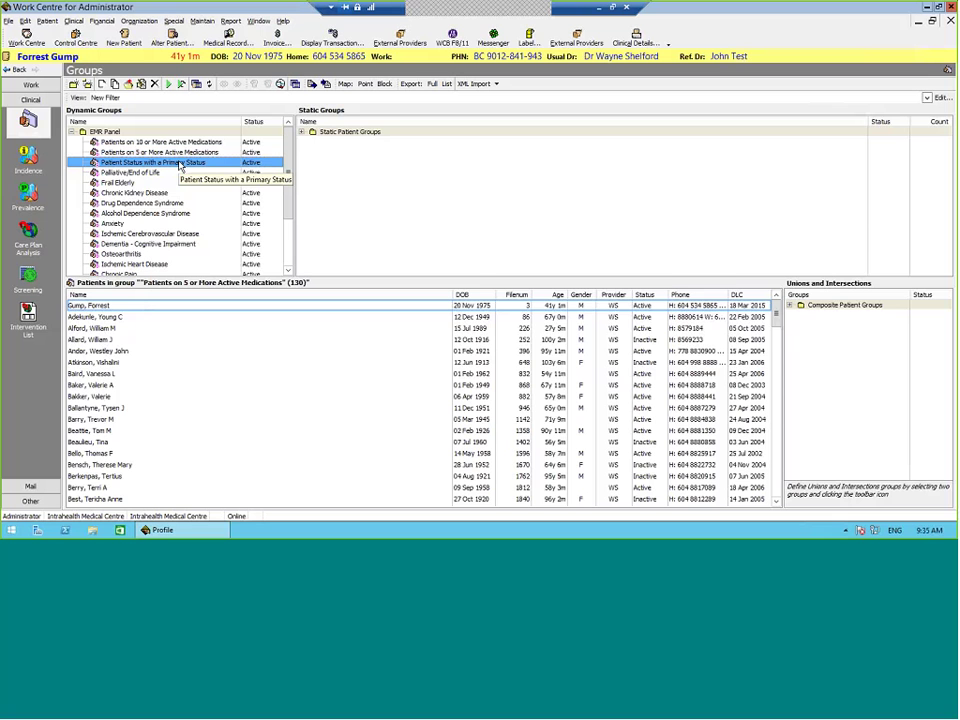
{"action": "right_click", "coordinate": [179, 165]}
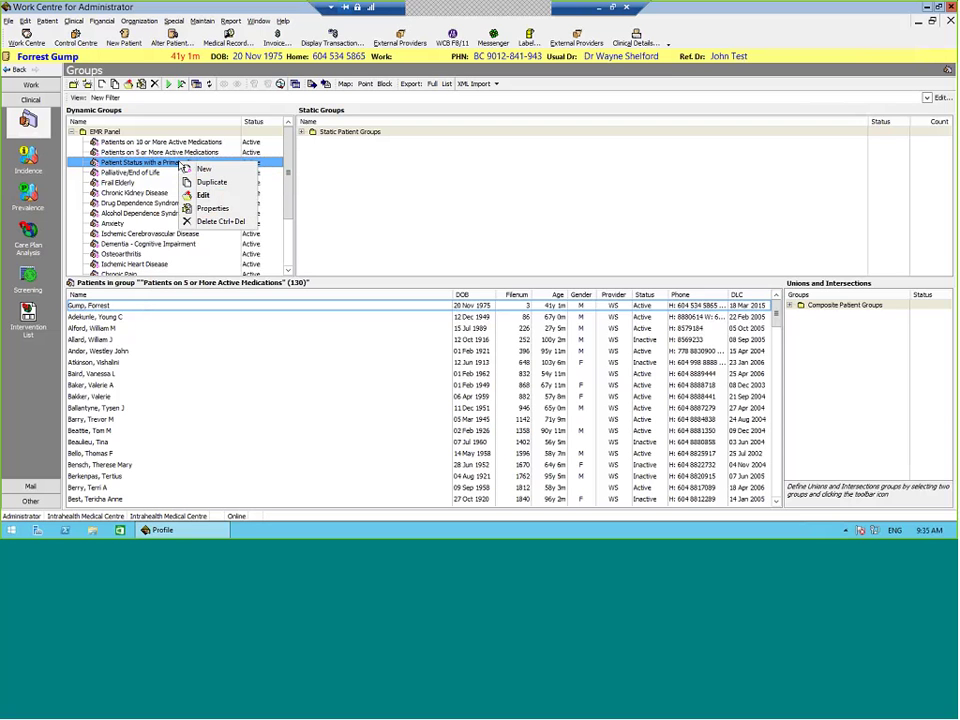
{"action": "left_click", "coordinate": [212, 196]}
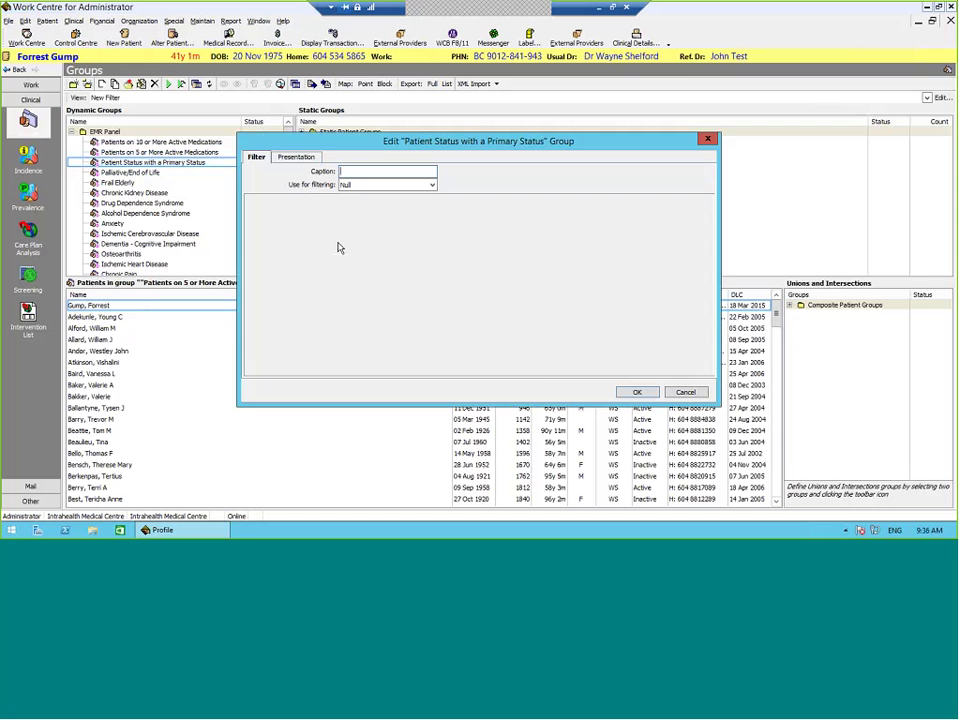
{"action": "left_click", "coordinate": [622, 390]}
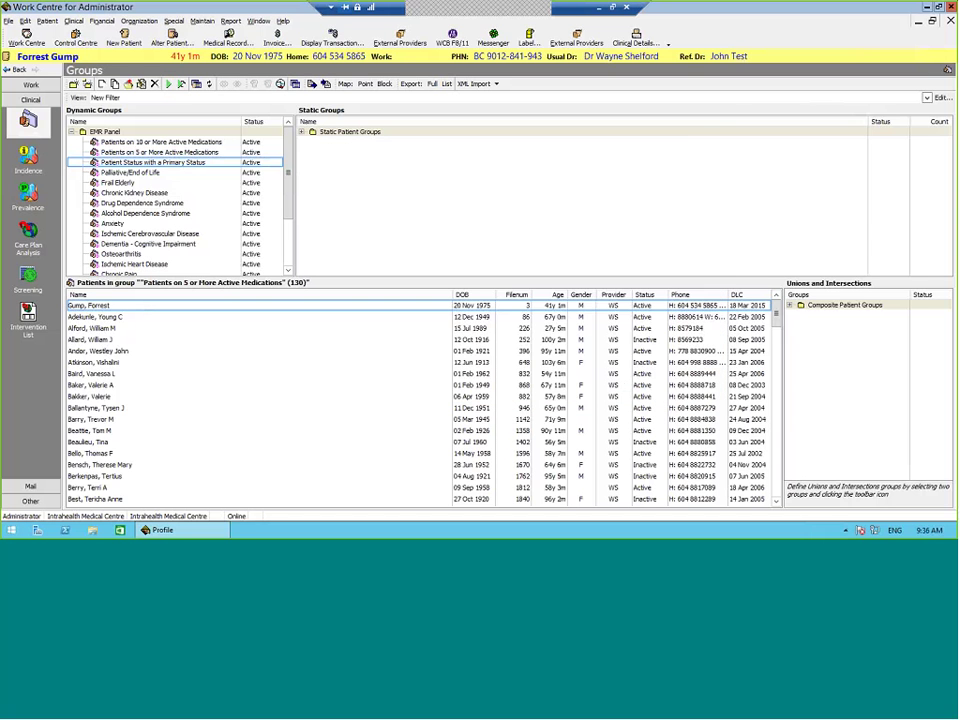
{"action": "left_click", "coordinate": [169, 84]}
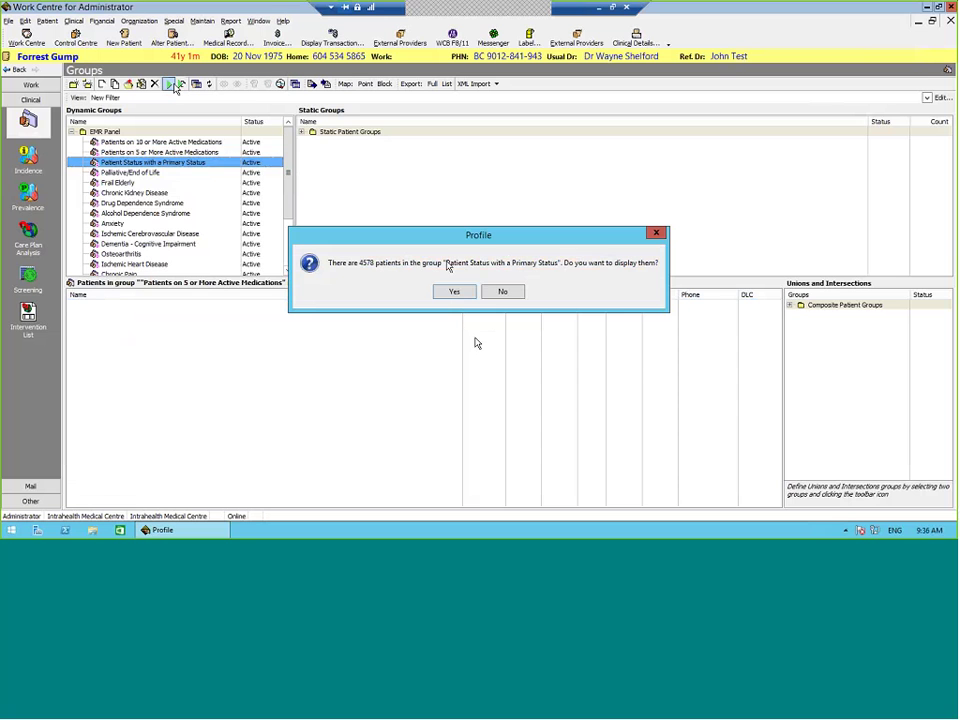
{"action": "left_click", "coordinate": [455, 292]}
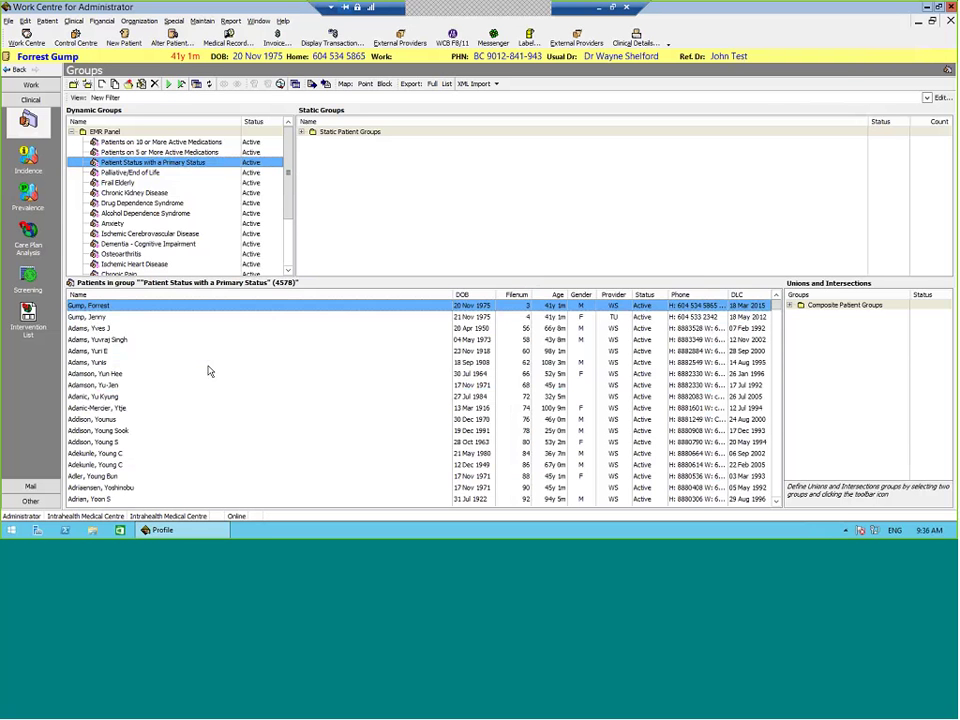
Step: Open a listed patient's record with Alter Patient, then widen and reposition the window to view its fields
{"action": "left_click", "coordinate": [208, 364]}
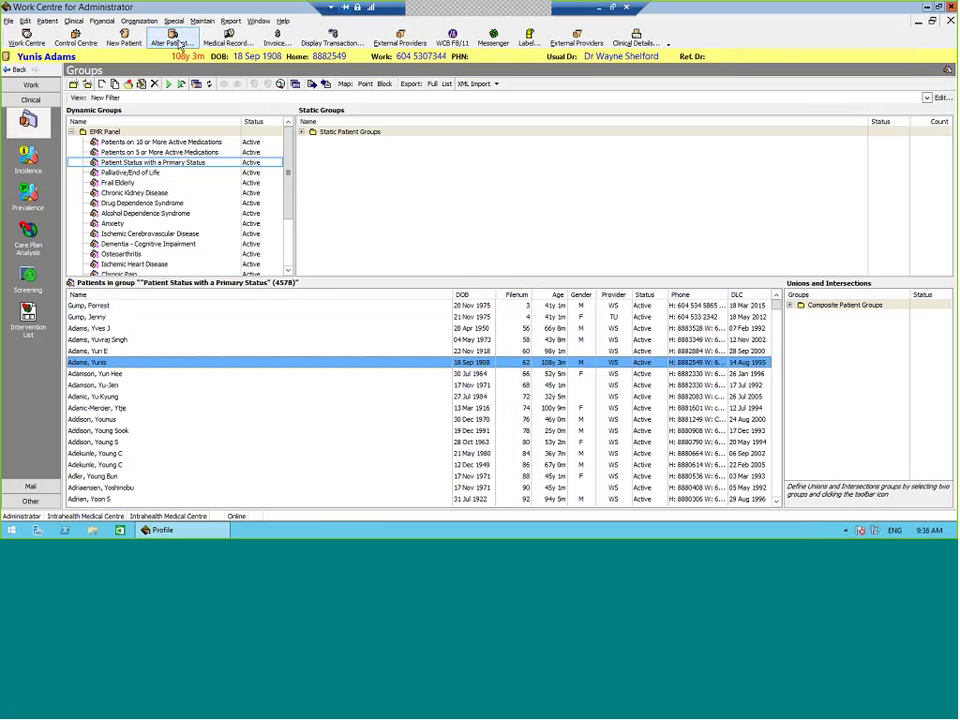
{"action": "left_click", "coordinate": [174, 40]}
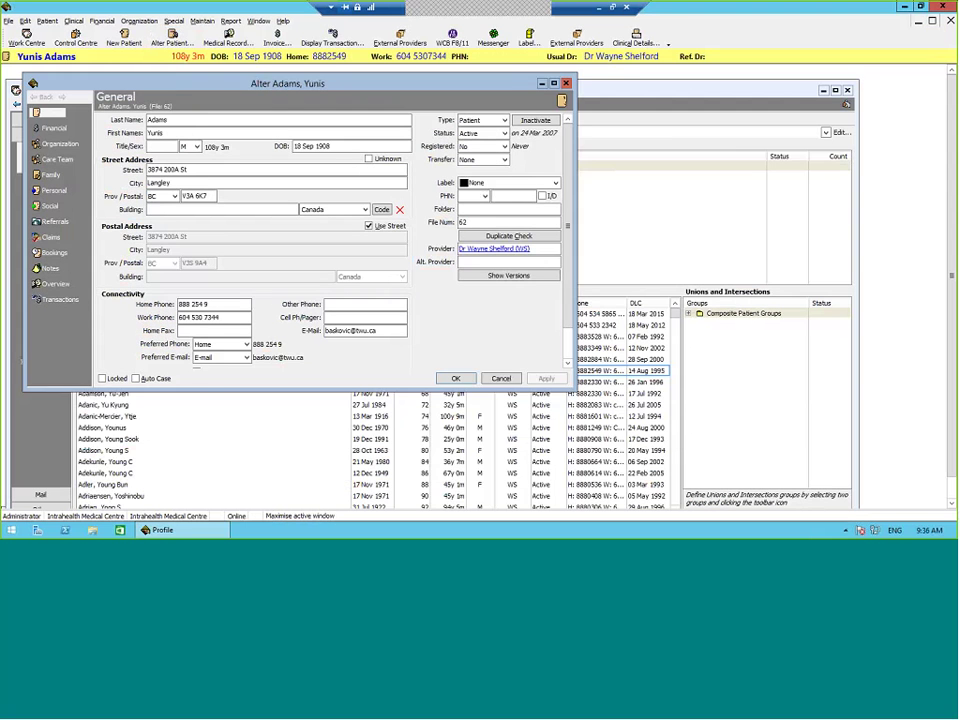
{"action": "left_click_drag", "start_coordinate": [576, 285], "coordinate": [749, 290]}
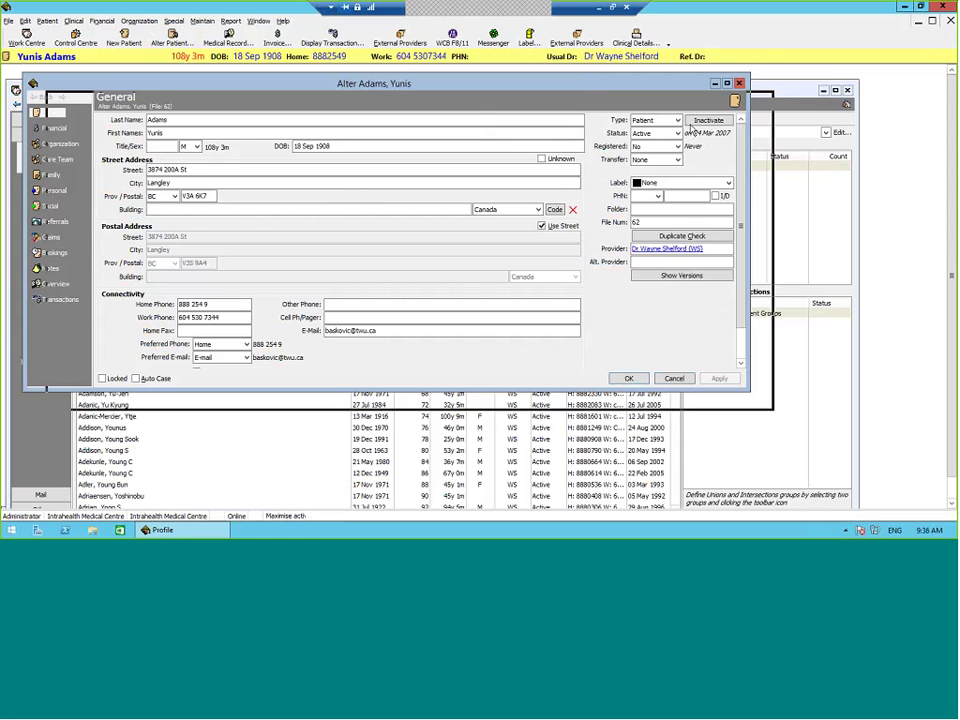
{"action": "left_click_drag", "start_coordinate": [678, 82], "coordinate": [793, 95]}
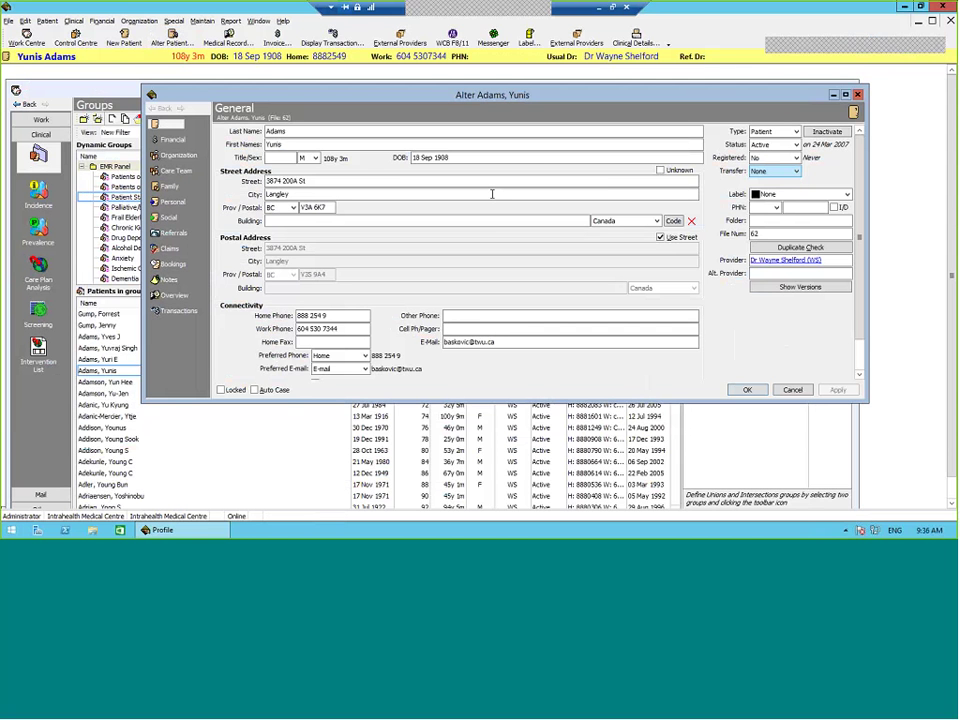
{"action": "left_click", "coordinate": [778, 180]}
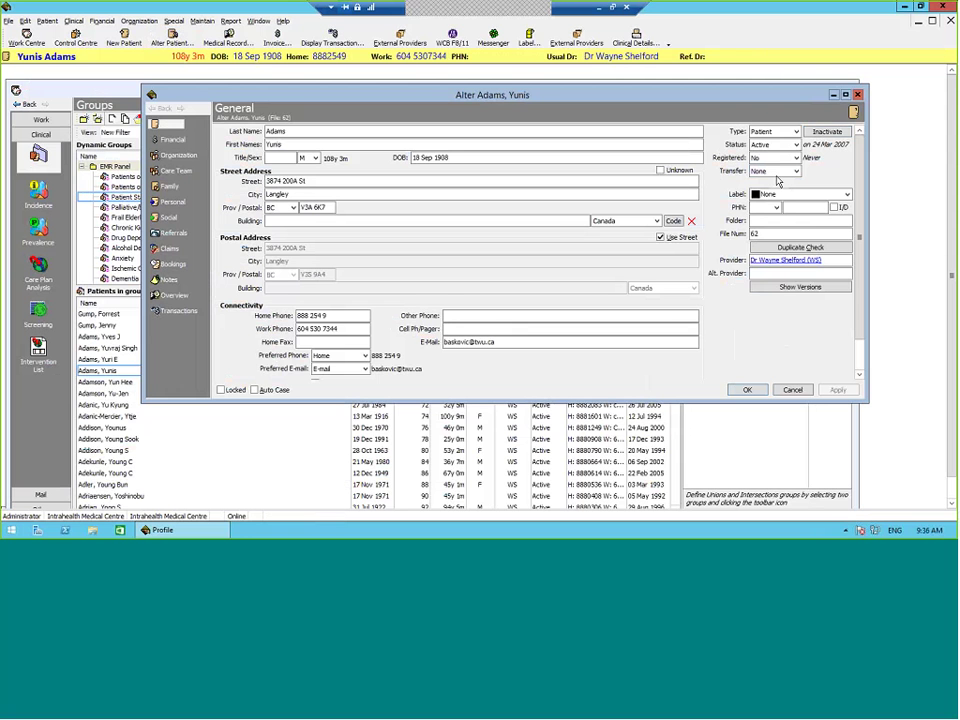
{"action": "left_click", "coordinate": [789, 158]}
{"action": "left_click_drag", "start_coordinate": [772, 99], "coordinate": [789, 86]}
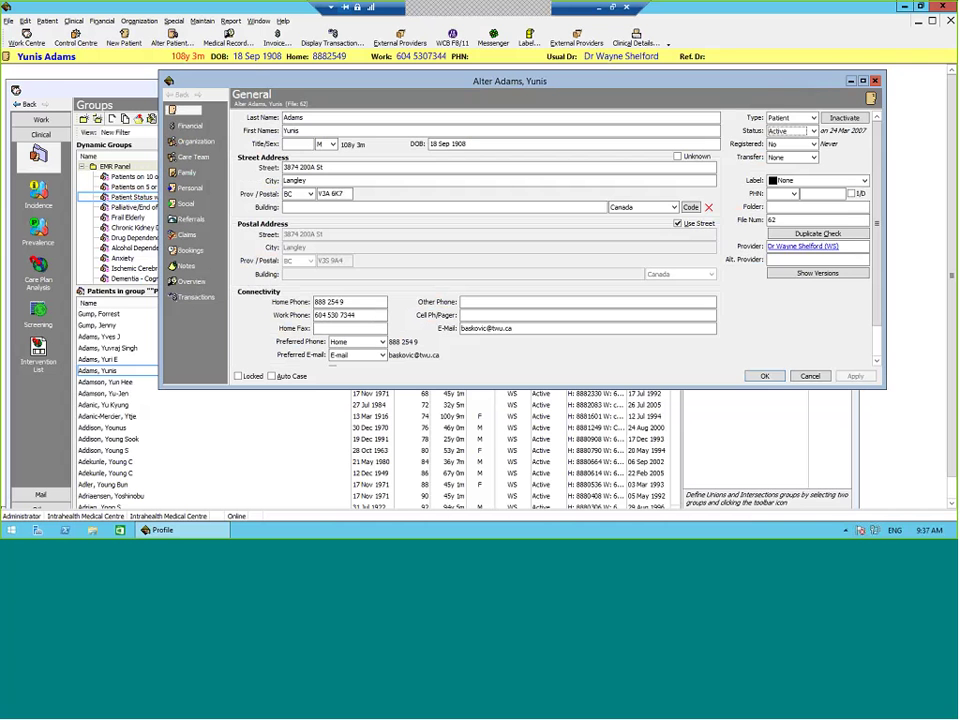
{"action": "left_click_drag", "start_coordinate": [480, 82], "coordinate": [808, 321]}
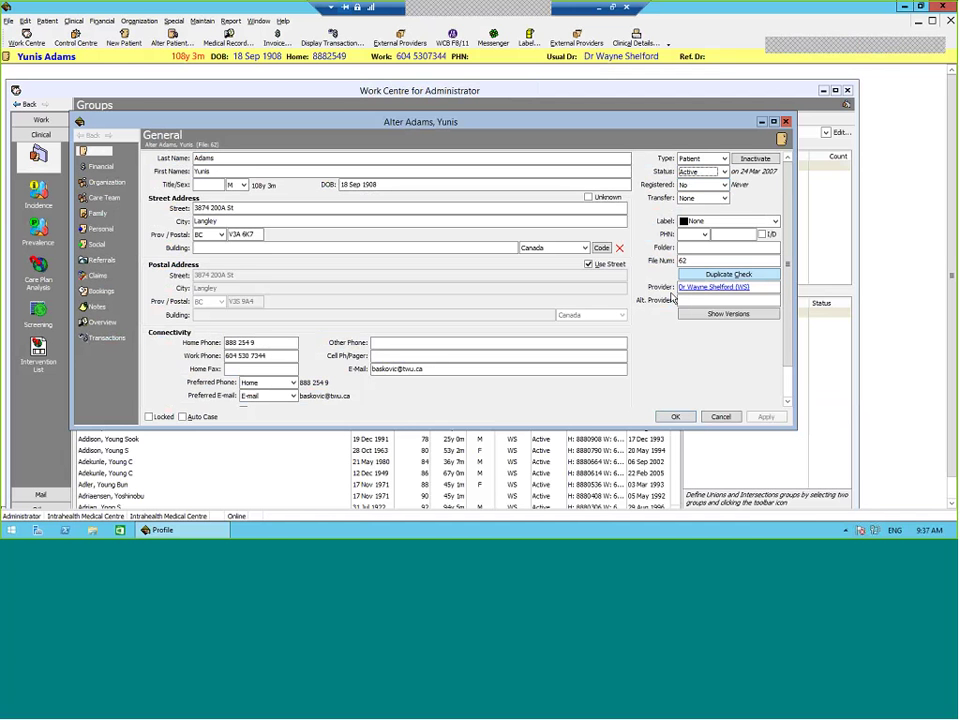
{"action": "left_click", "coordinate": [714, 298]}
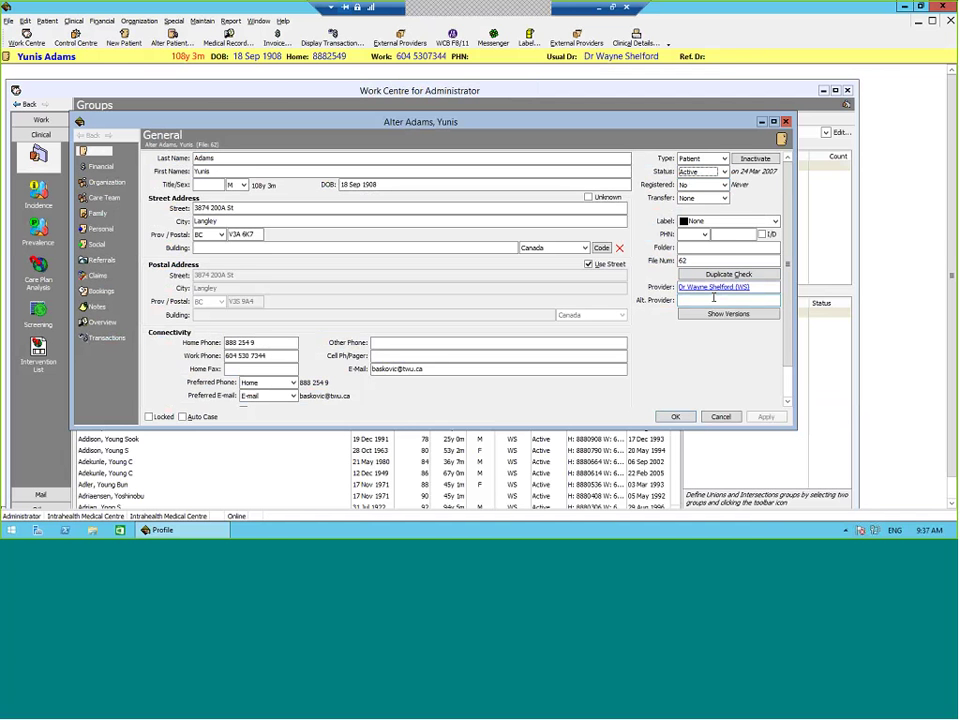
Step: Close the patient's Alter window, returning to the 4578-patient Primary Status group list
{"action": "left_click", "coordinate": [686, 174]}
{"action": "key", "text": "Return"}
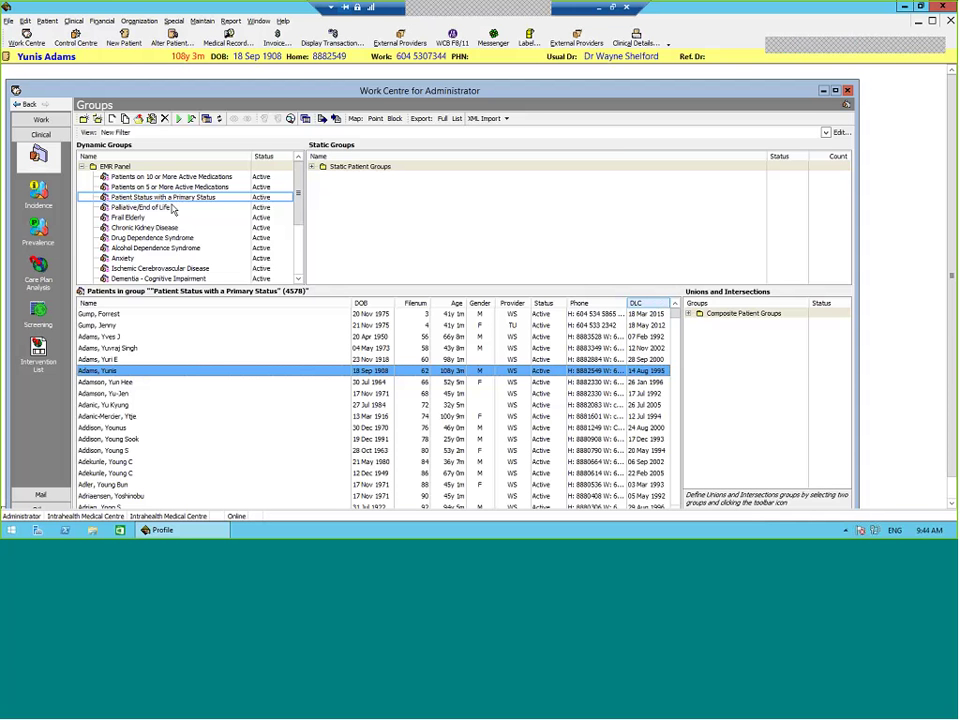
{"action": "right_click", "coordinate": [172, 209]}
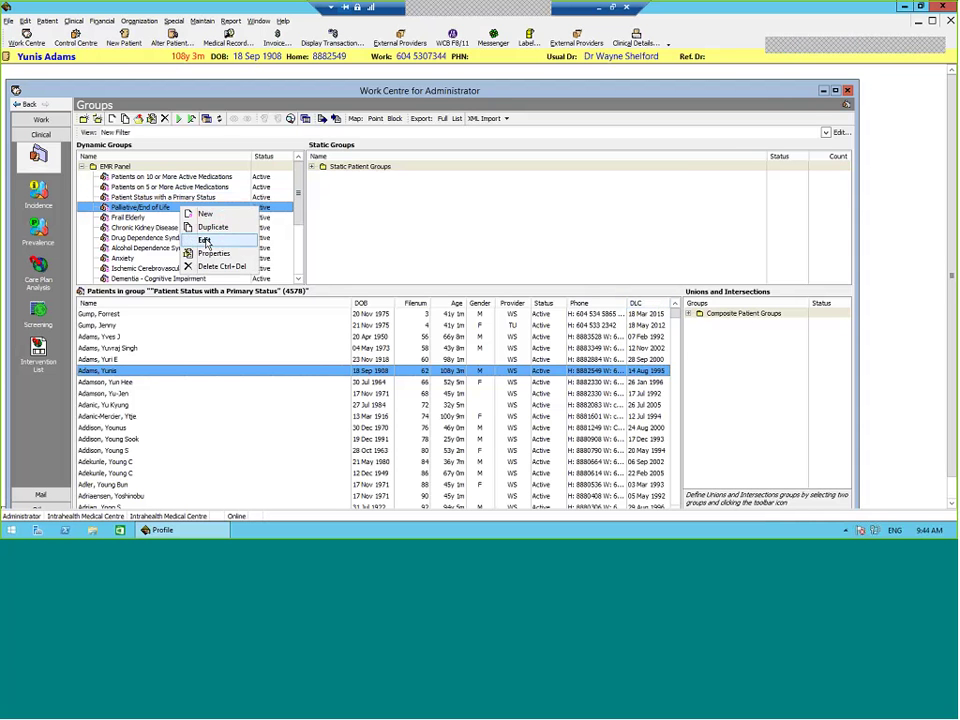
{"action": "left_click", "coordinate": [205, 241]}
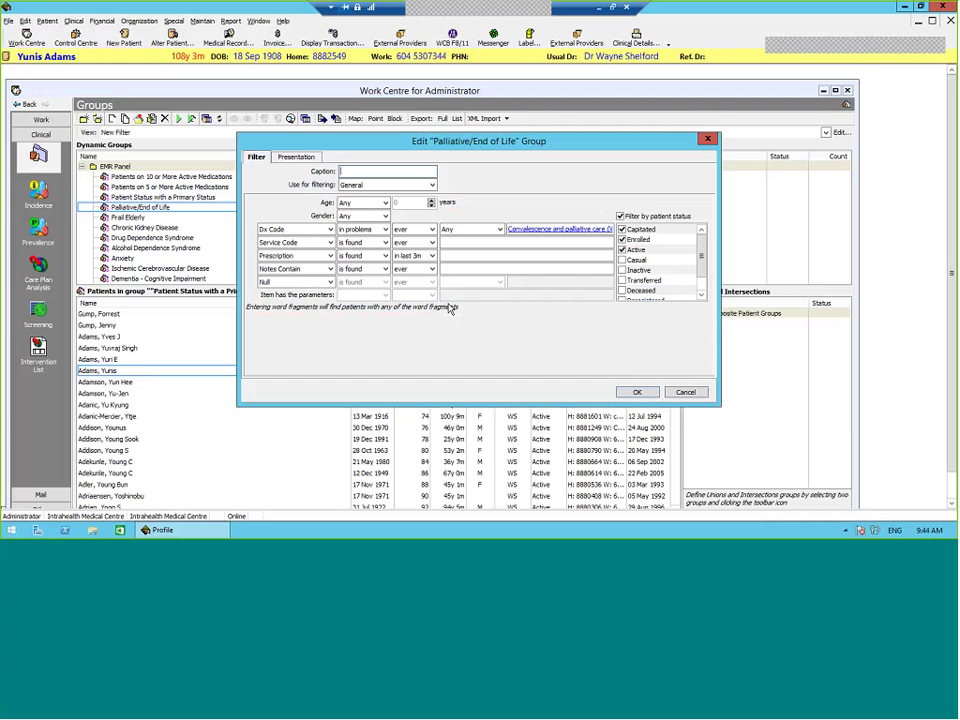
{"action": "key", "text": "Escape"}
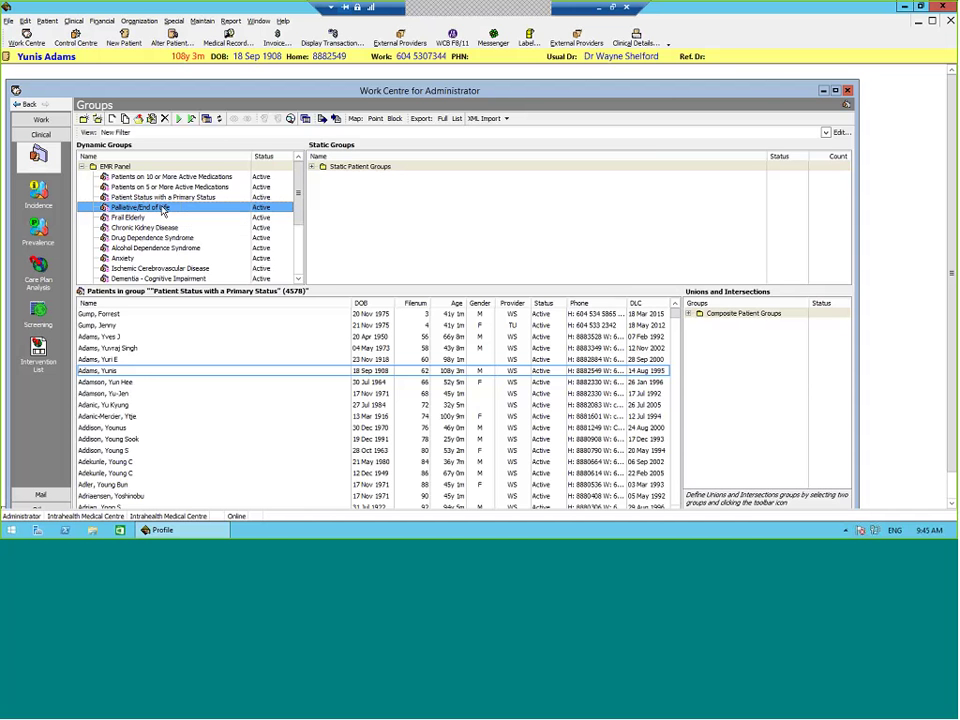
Step: Inspect the Palliative/End of Life group's Dx Code criterion, ending in V66, then close the editor
{"action": "right_click", "coordinate": [163, 207]}
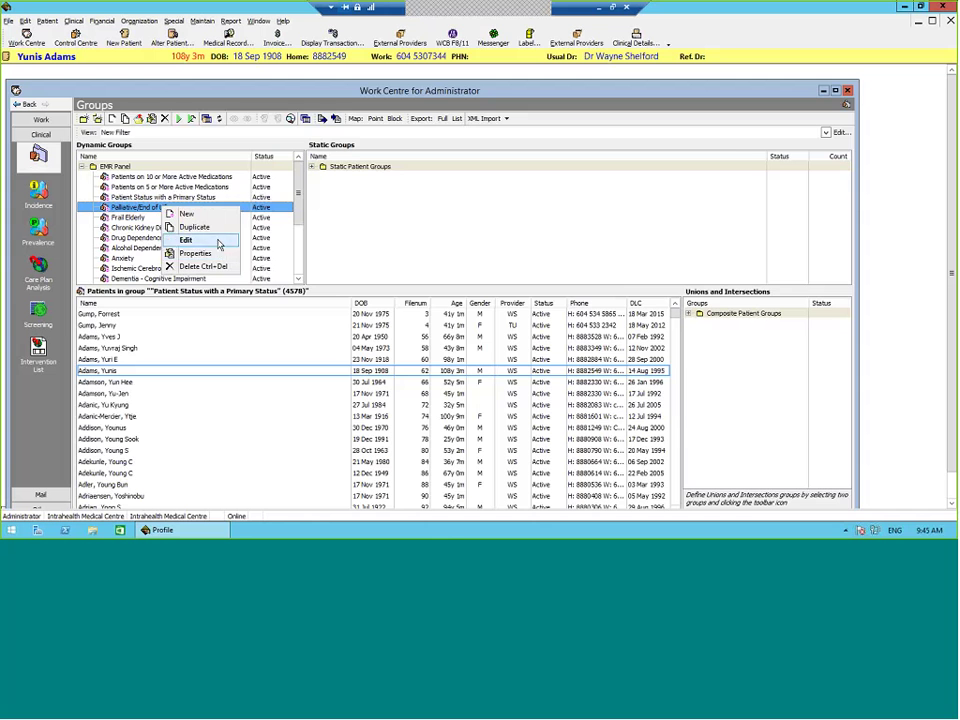
{"action": "left_click", "coordinate": [220, 240]}
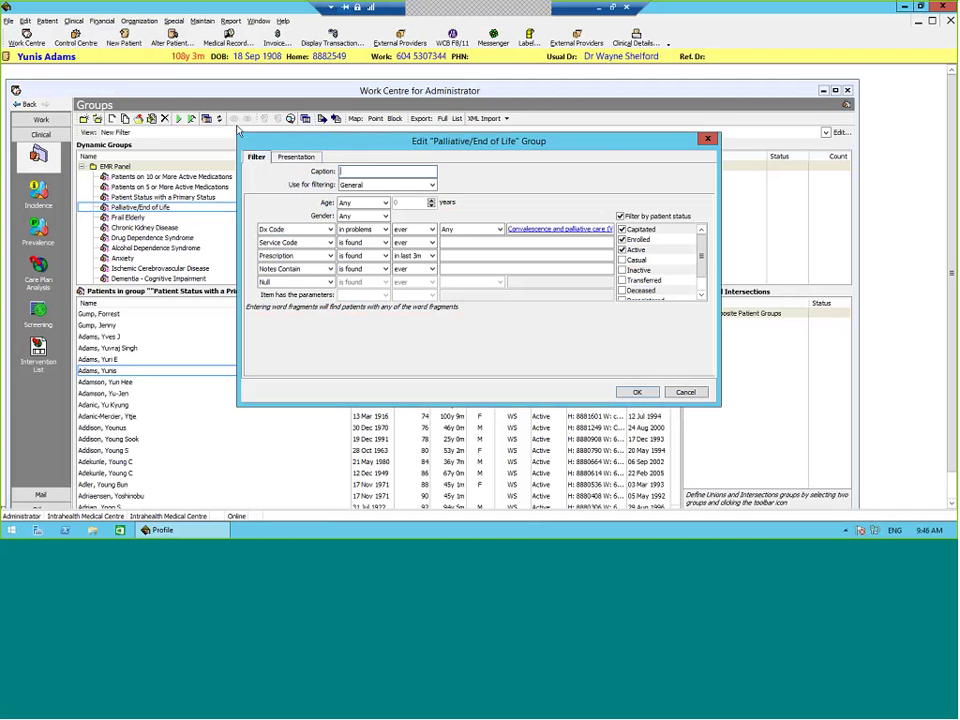
{"action": "left_click_drag", "start_coordinate": [240, 140], "coordinate": [92, 107]}
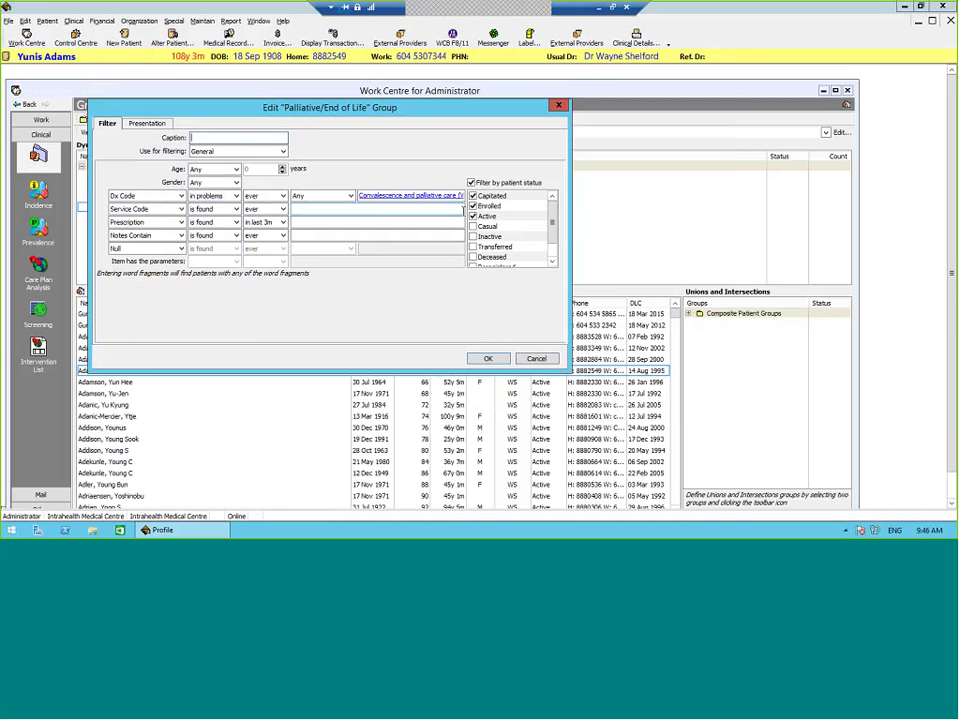
{"action": "left_click", "coordinate": [438, 197]}
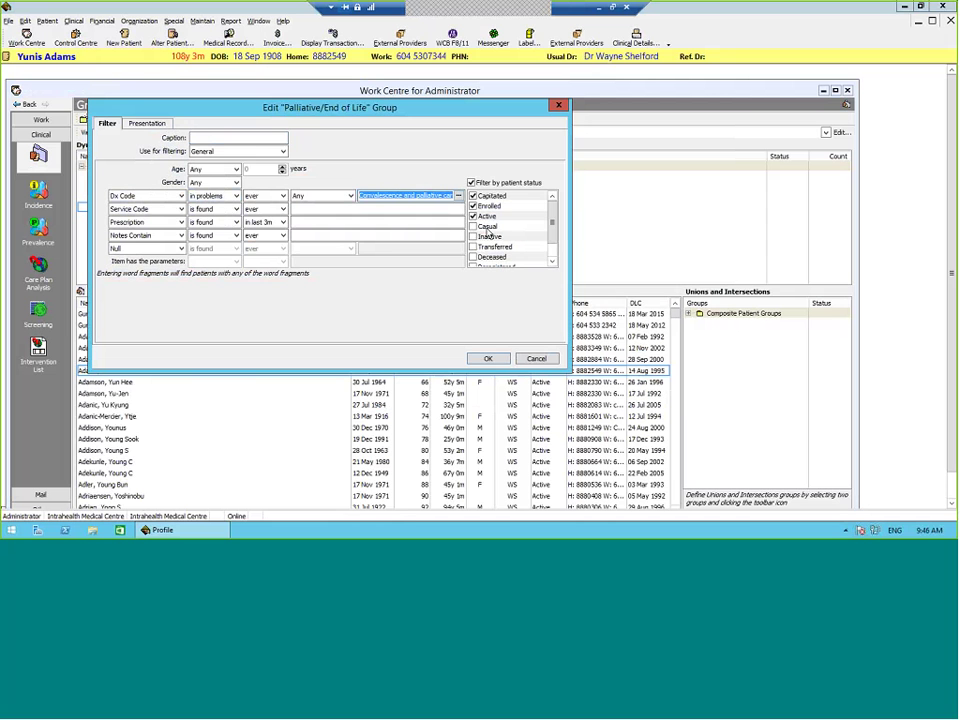
{"action": "key", "text": "Return"}
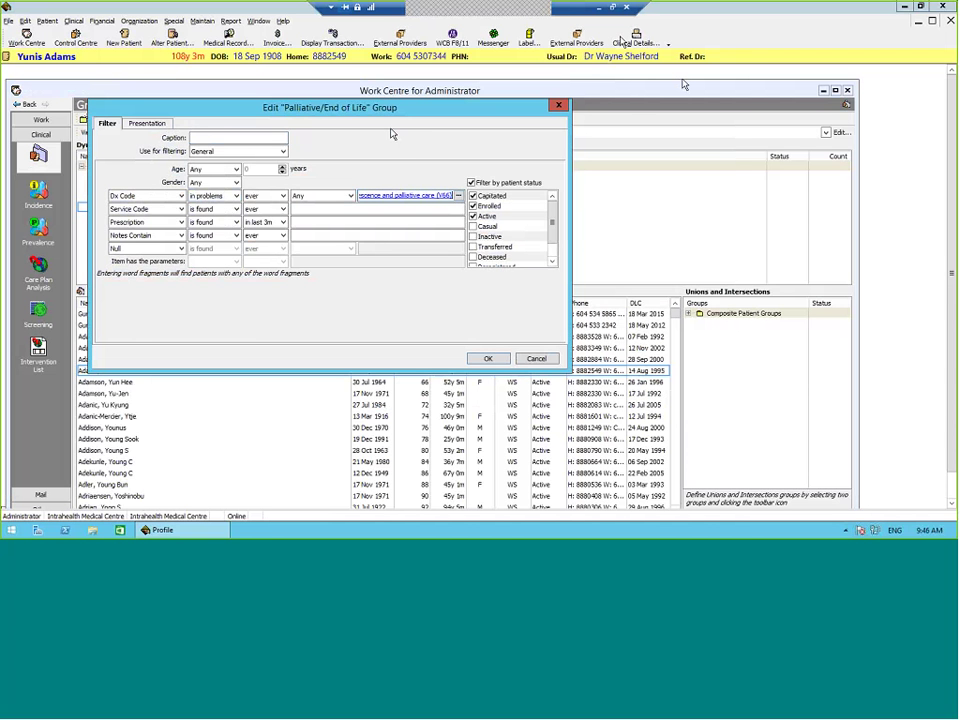
{"action": "left_click", "coordinate": [559, 106]}
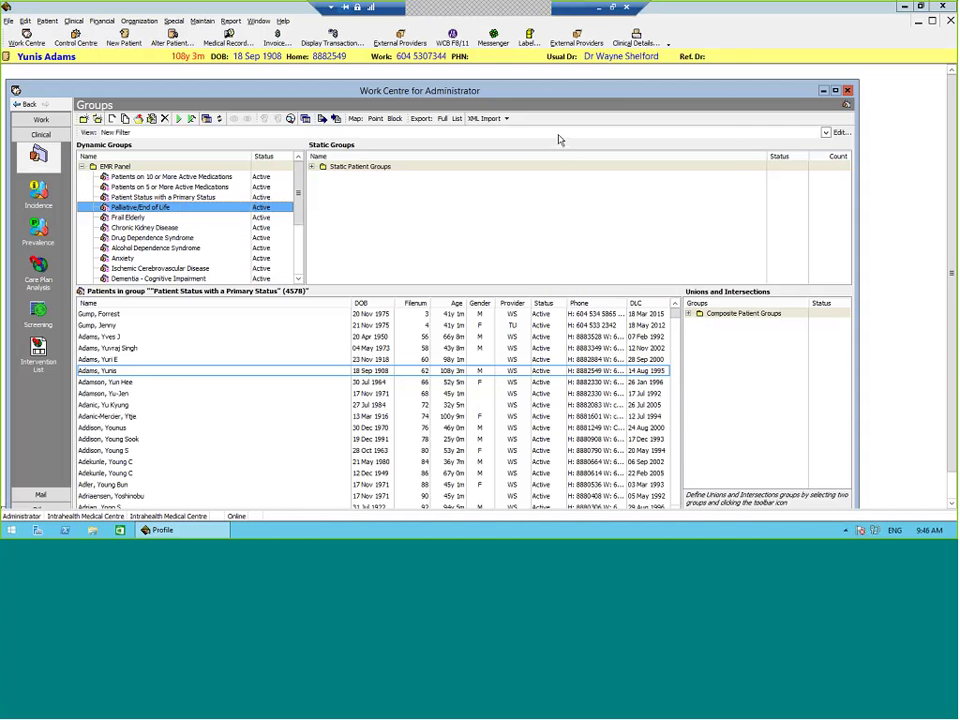
Step: Open the patient's Clinical Details on the Problems page and pick the Diagnosis category under New
{"action": "left_click", "coordinate": [645, 45]}
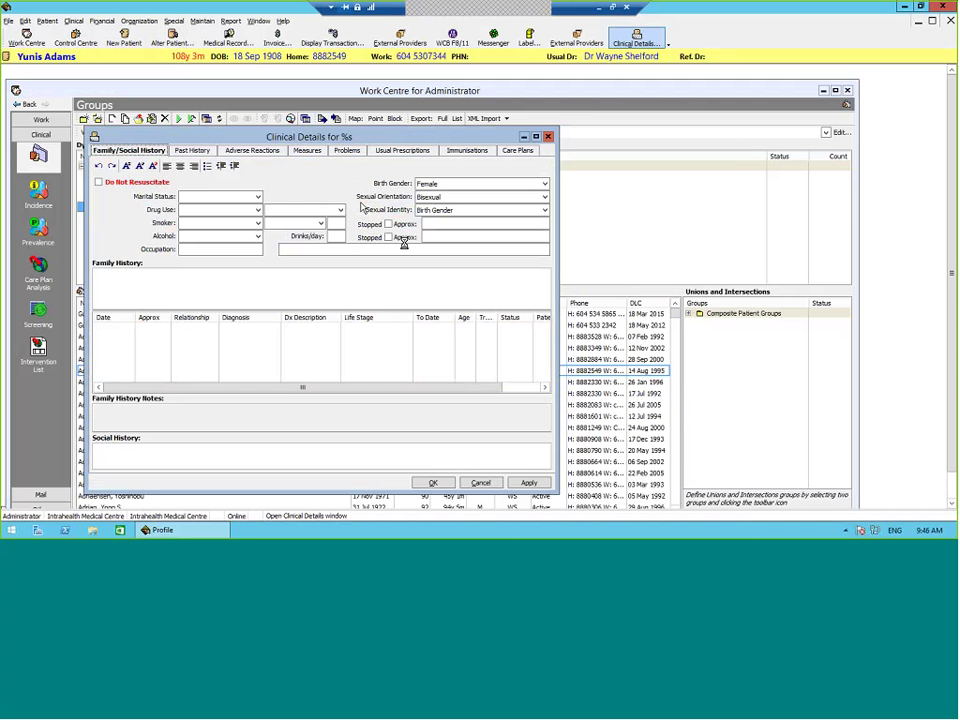
{"action": "left_click", "coordinate": [578, 234]}
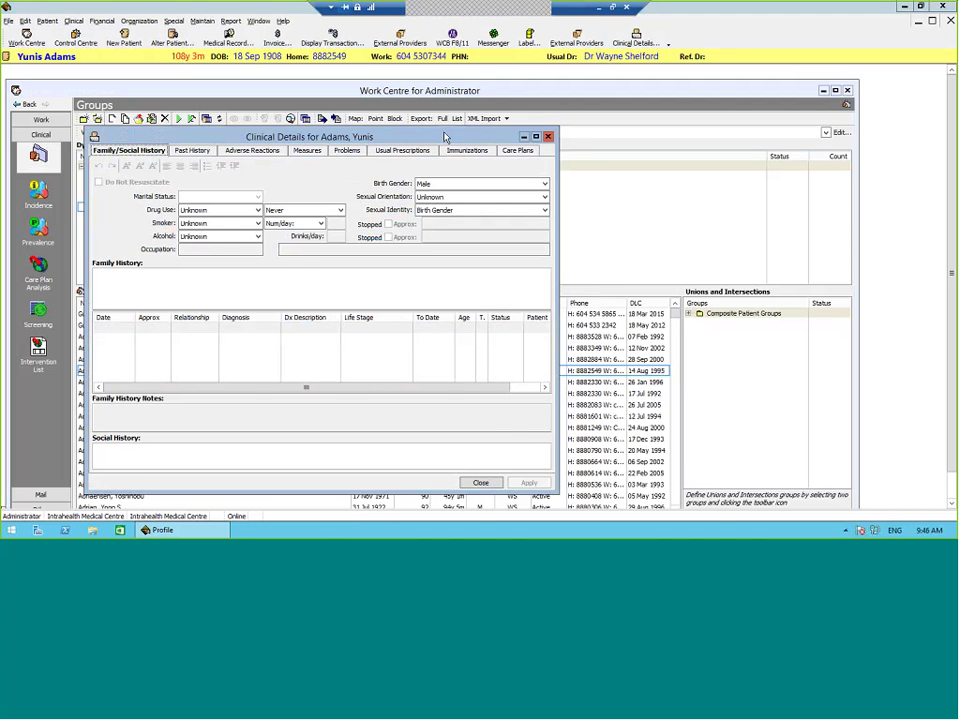
{"action": "left_click_drag", "start_coordinate": [350, 137], "coordinate": [316, 82]}
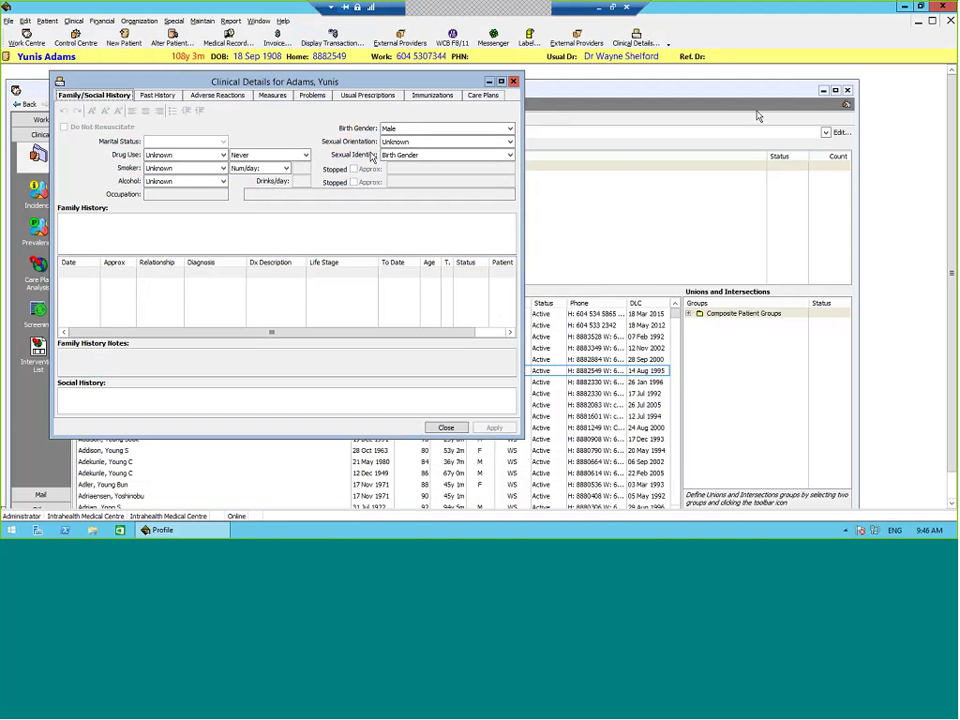
{"action": "left_click", "coordinate": [315, 98]}
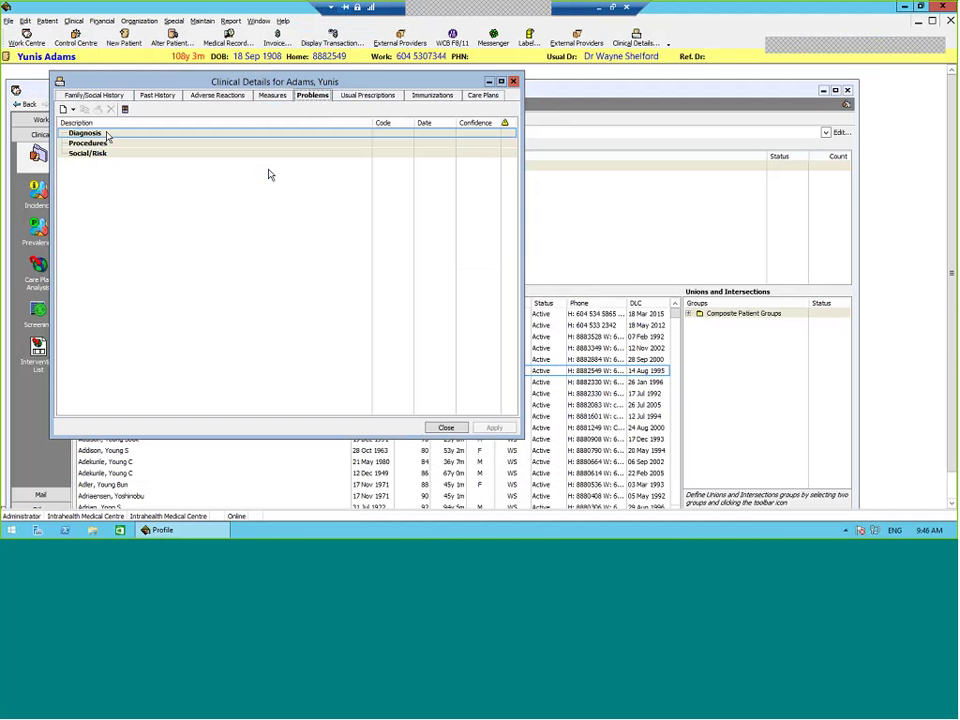
{"action": "left_click", "coordinate": [73, 110]}
{"action": "left_click", "coordinate": [86, 122]}
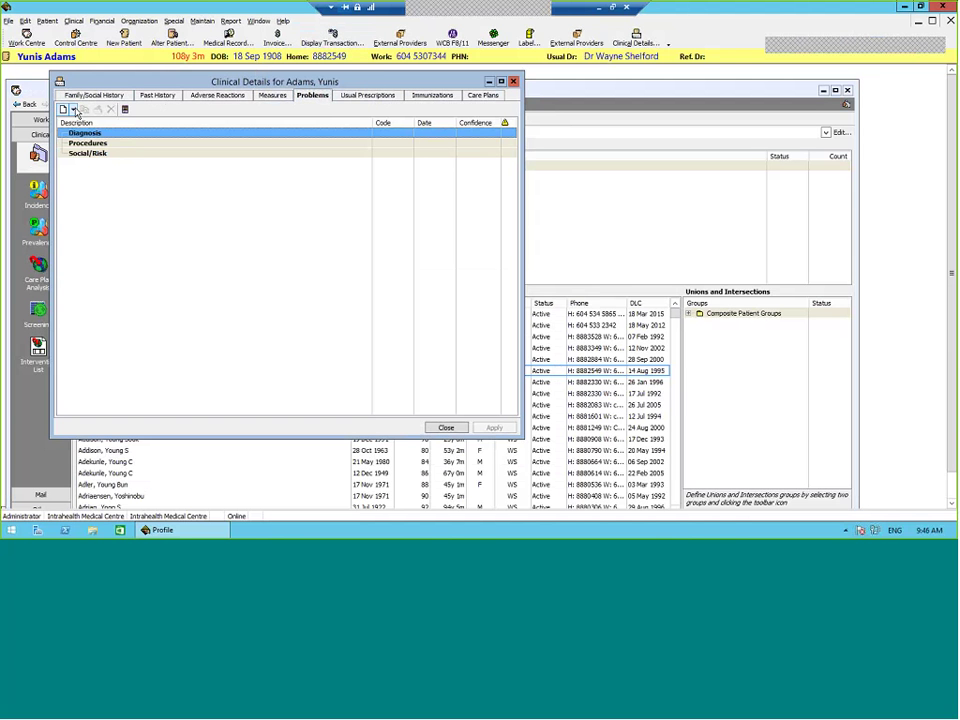
Step: Record diagnosis code V66, Convalescence and palliative care, as a problem, then close Clinical Details
{"action": "left_click", "coordinate": [73, 110]}
{"action": "left_click", "coordinate": [126, 147]}
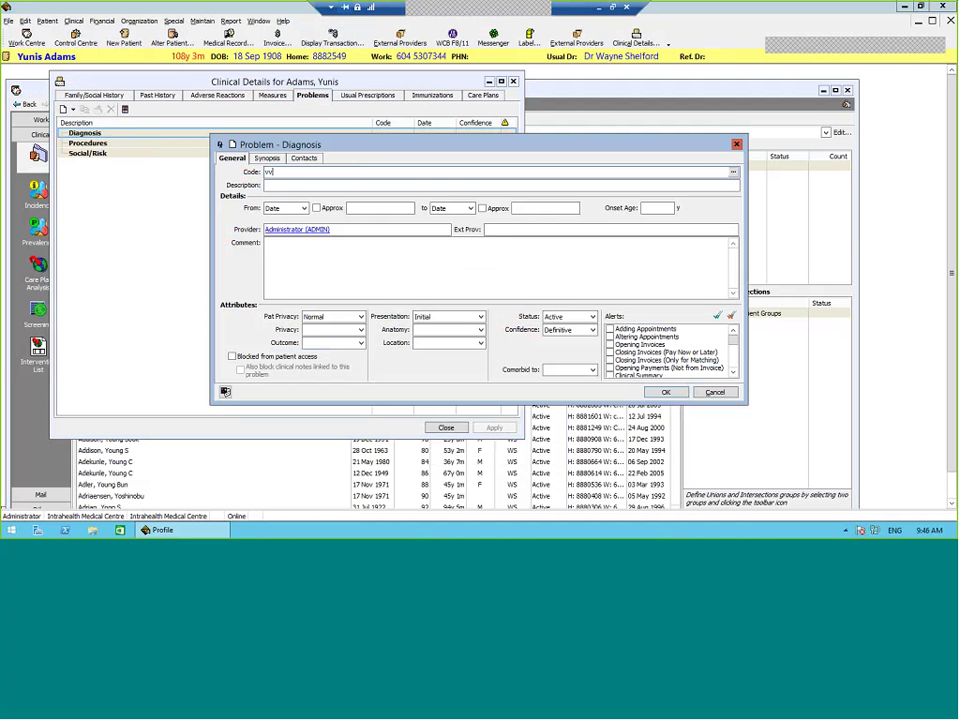
{"action": "key", "text": "Tab"}
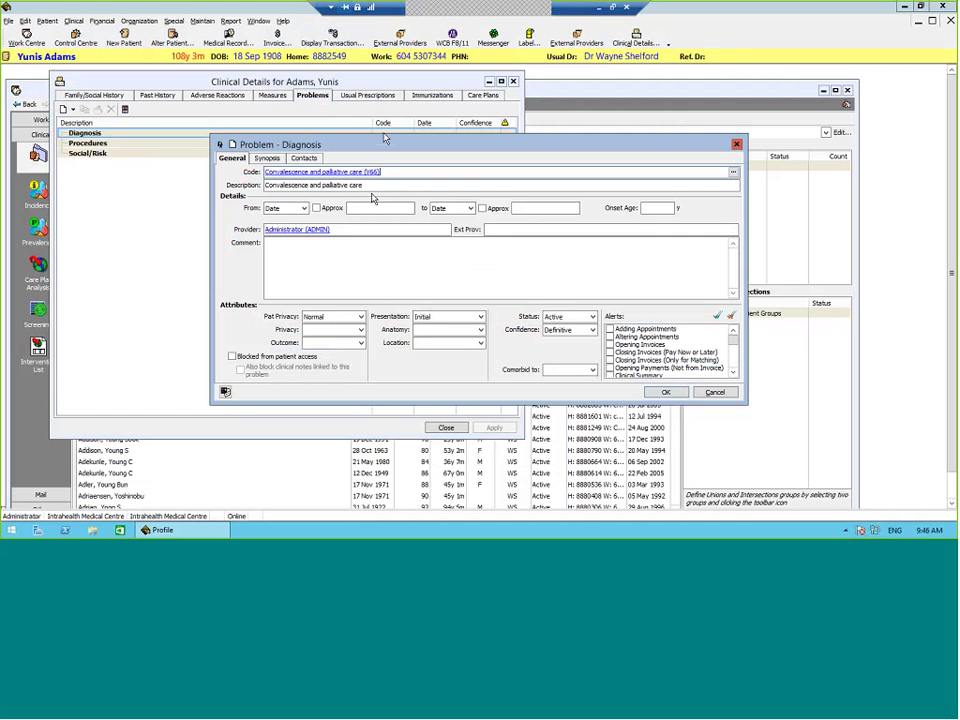
{"action": "left_click", "coordinate": [663, 391]}
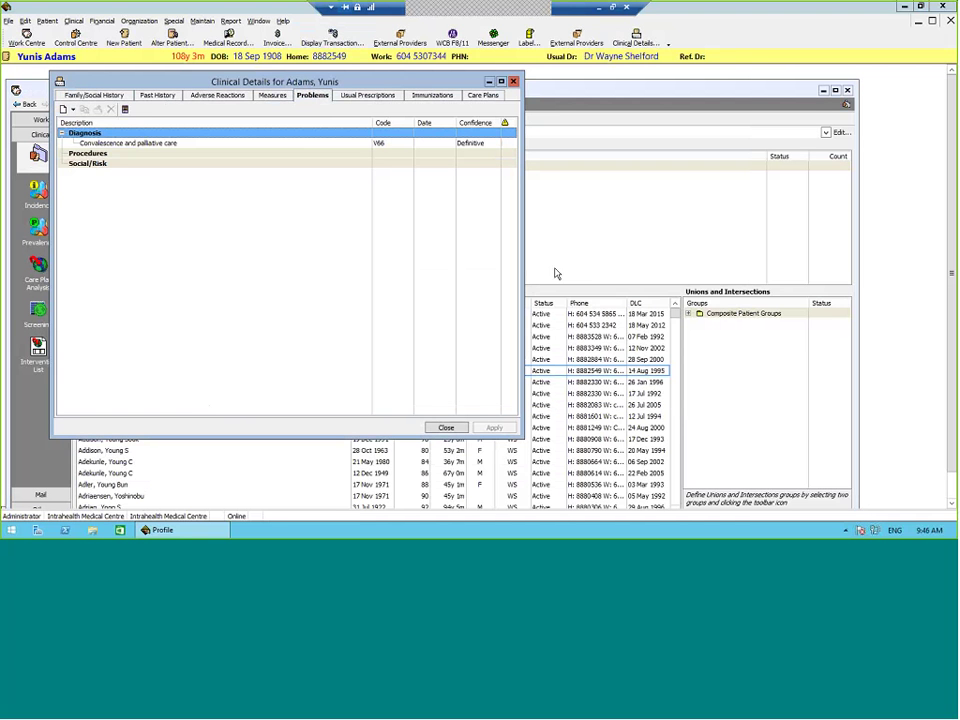
{"action": "left_click", "coordinate": [446, 428]}
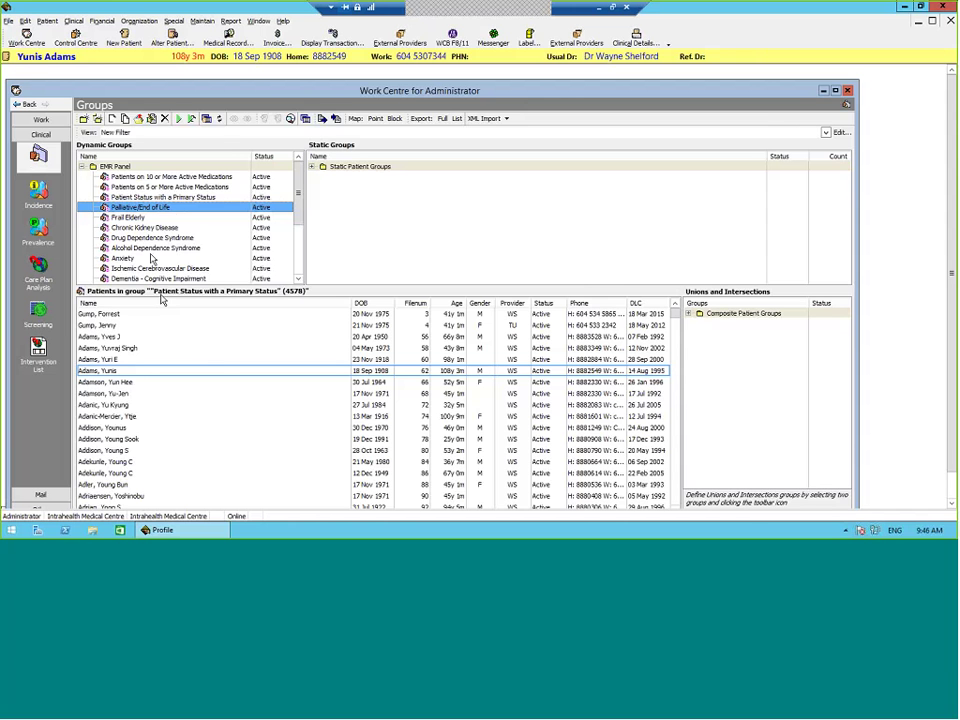
Step: Run the Palliative/End of Life group to list its 8 patients and select one
{"action": "left_click", "coordinate": [180, 123]}
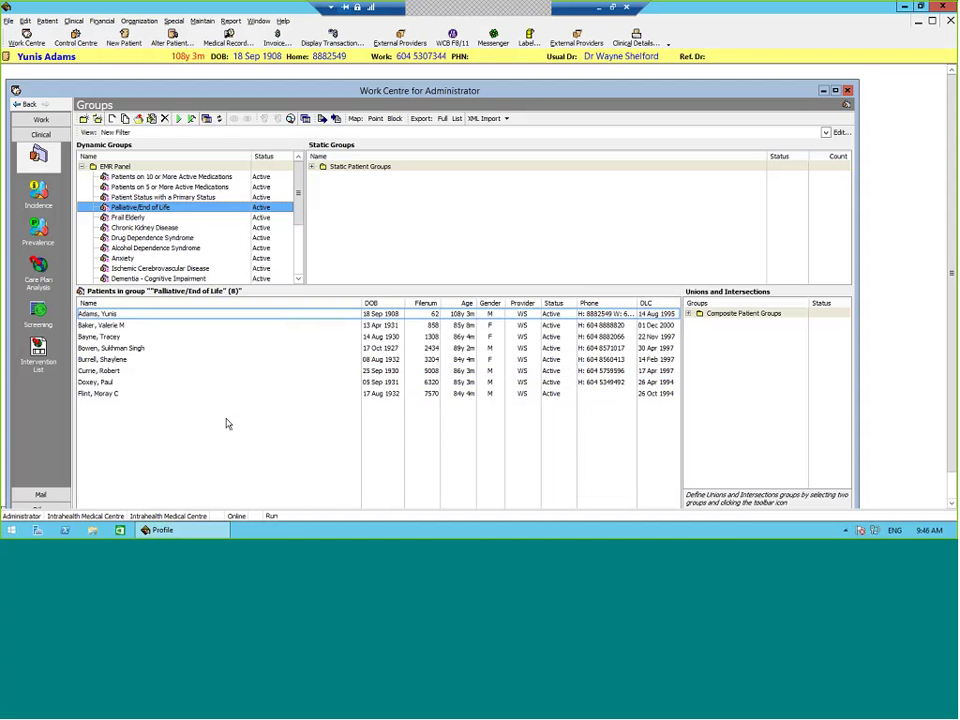
{"action": "left_click", "coordinate": [180, 386]}
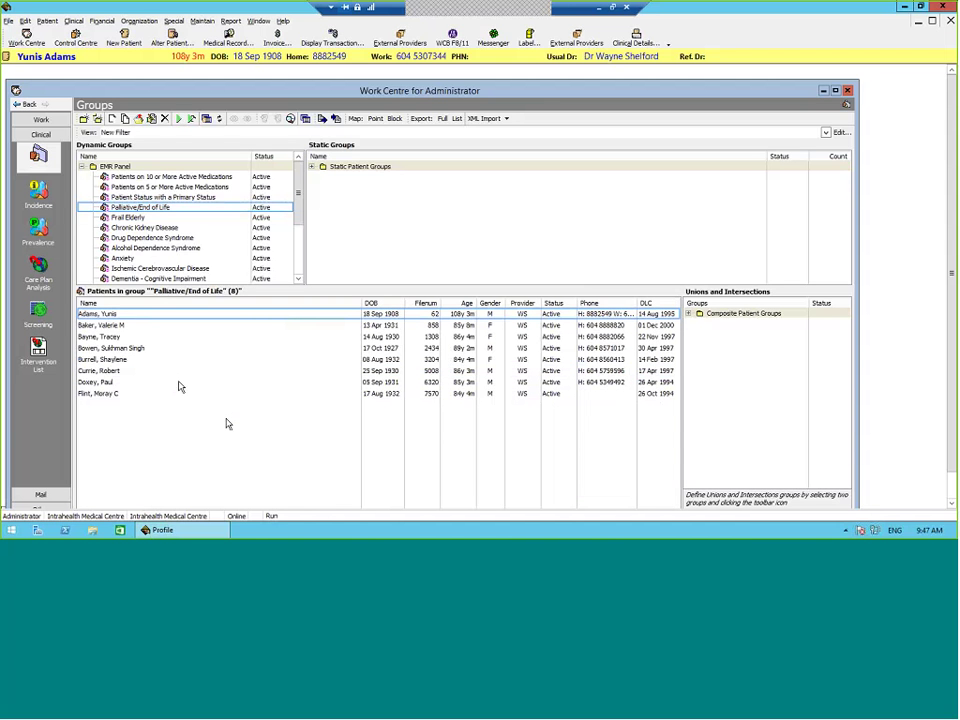
{"action": "left_click", "coordinate": [625, 42]}
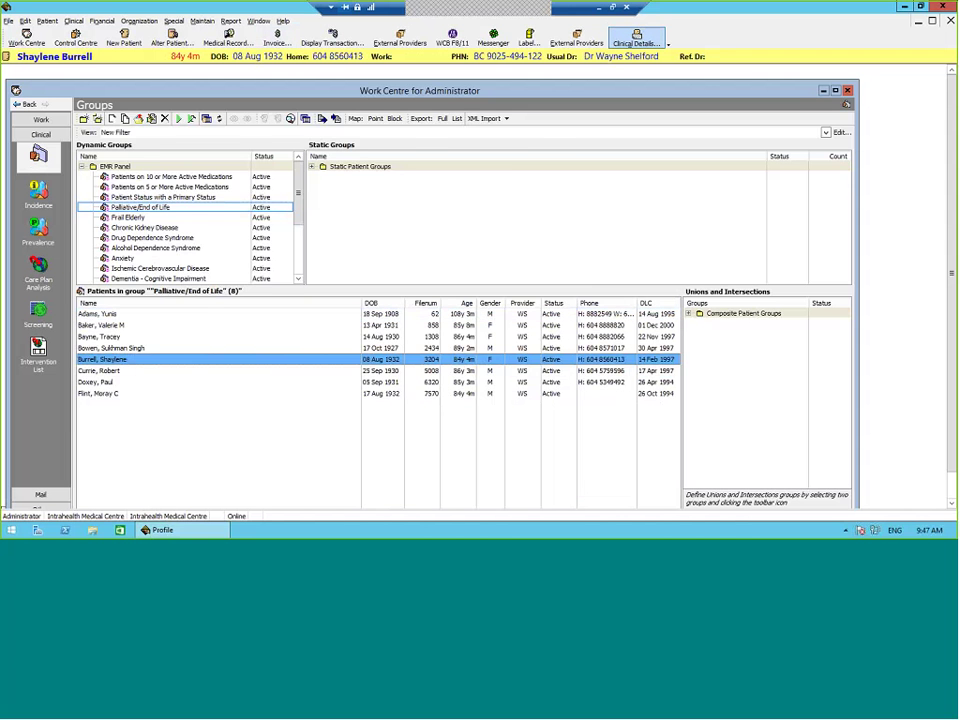
{"action": "left_click", "coordinate": [413, 150]}
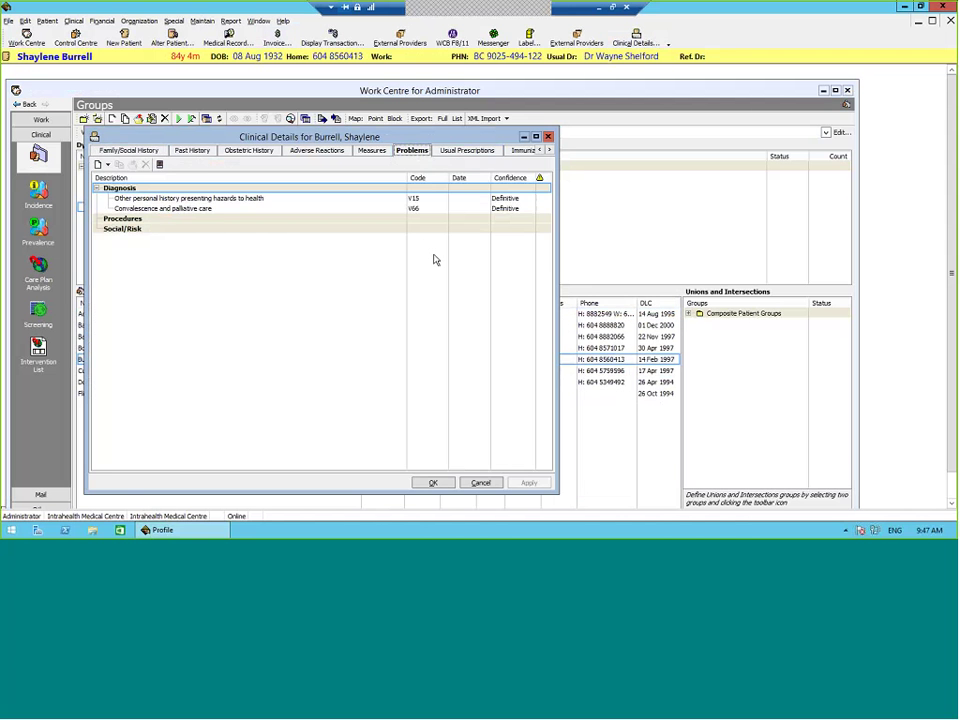
{"action": "left_click", "coordinate": [180, 208]}
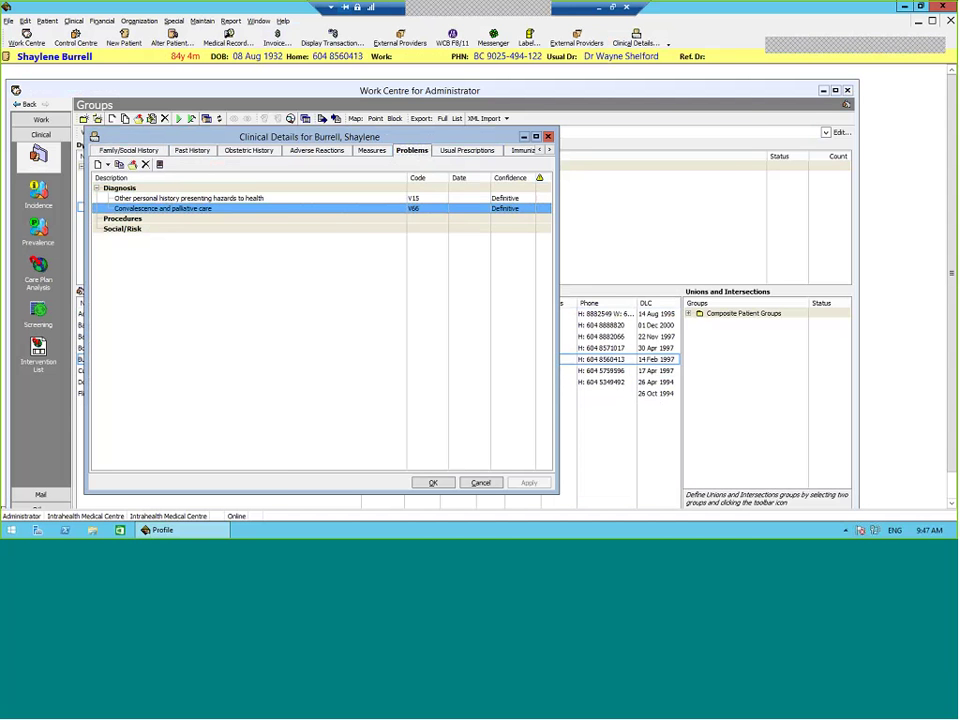
{"action": "left_click_drag", "start_coordinate": [320, 136], "coordinate": [520, 145]}
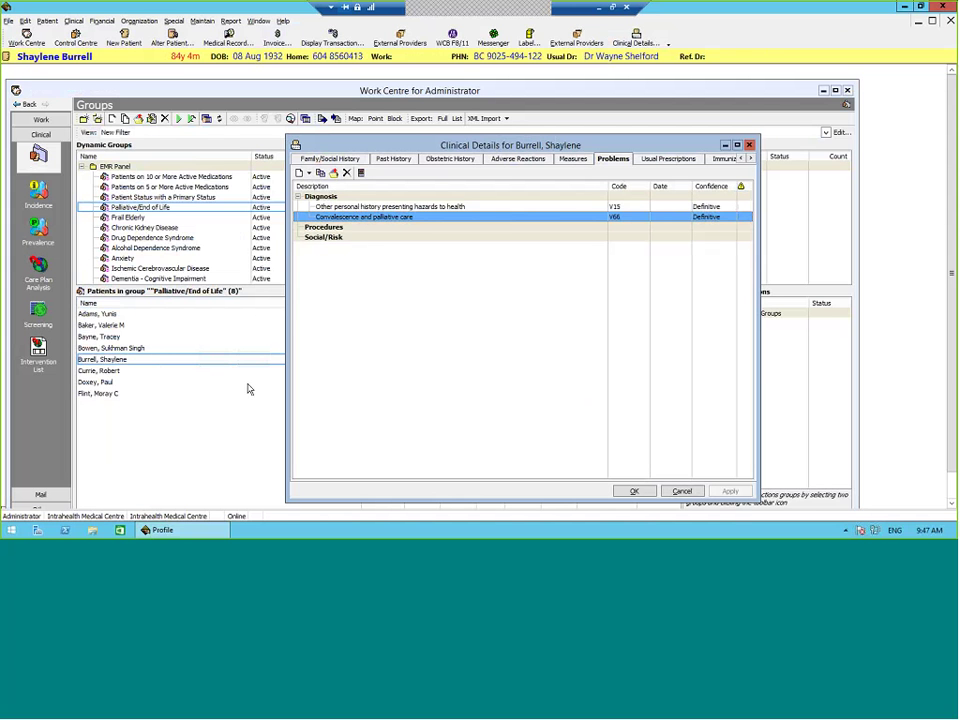
{"action": "key", "text": "Escape"}
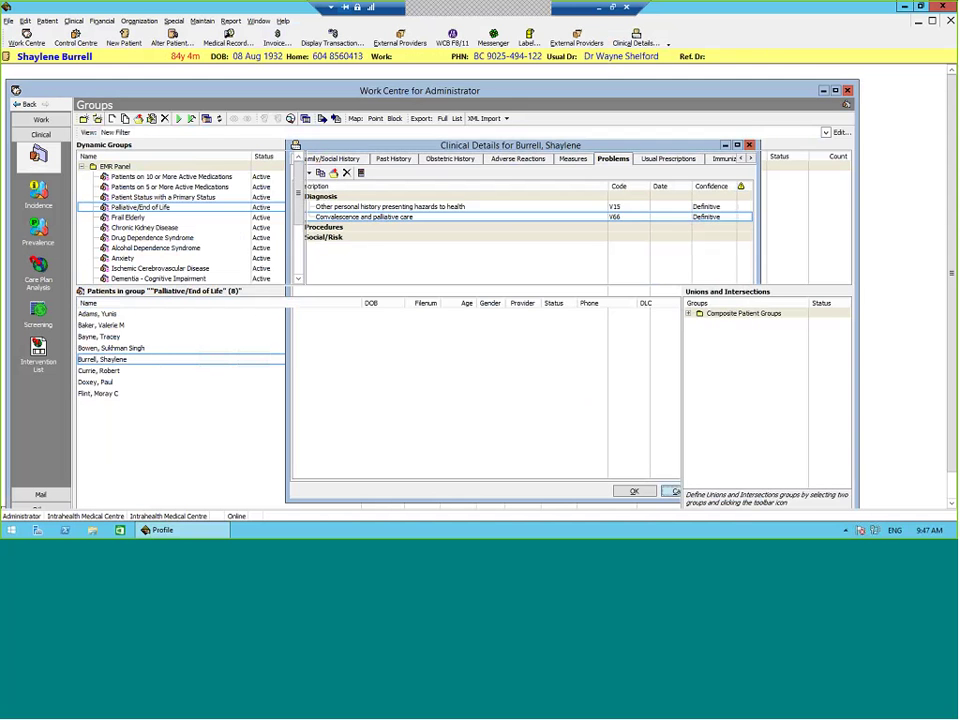
Step: Edit the Palliative/End of Life group so its first criterion is Dx Description containing 'palliative', and save
{"action": "right_click", "coordinate": [186, 207]}
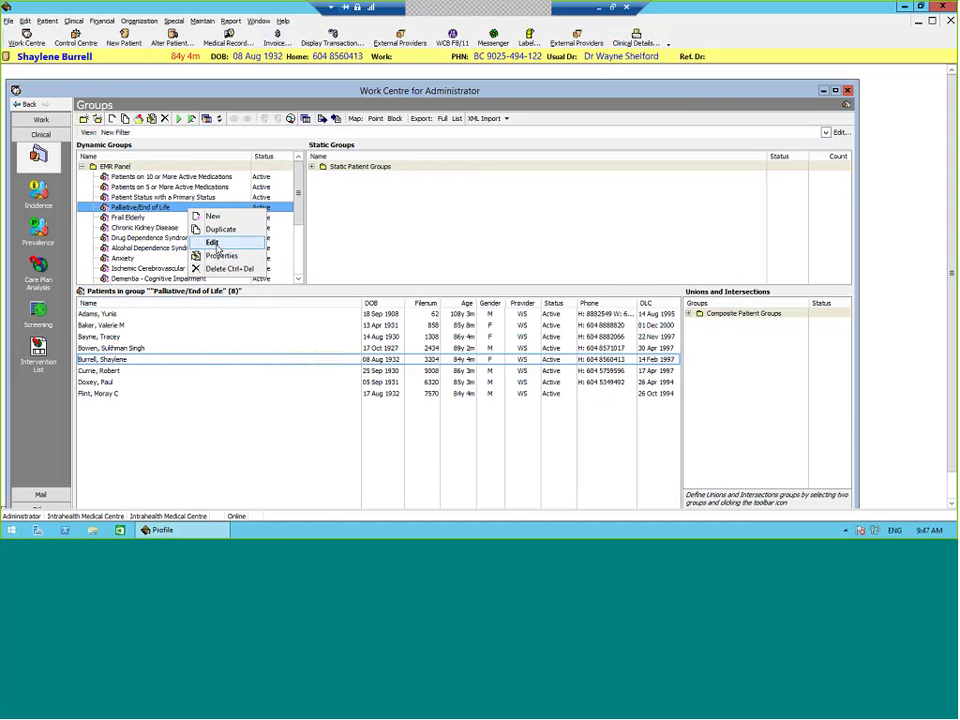
{"action": "left_click", "coordinate": [214, 243]}
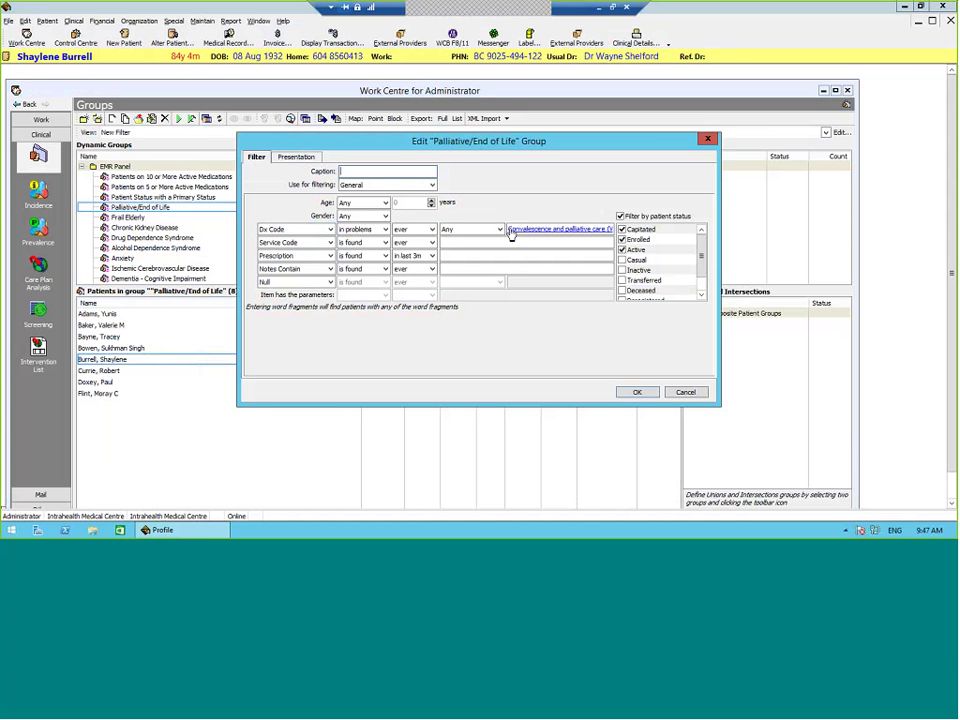
{"action": "left_click", "coordinate": [284, 232]}
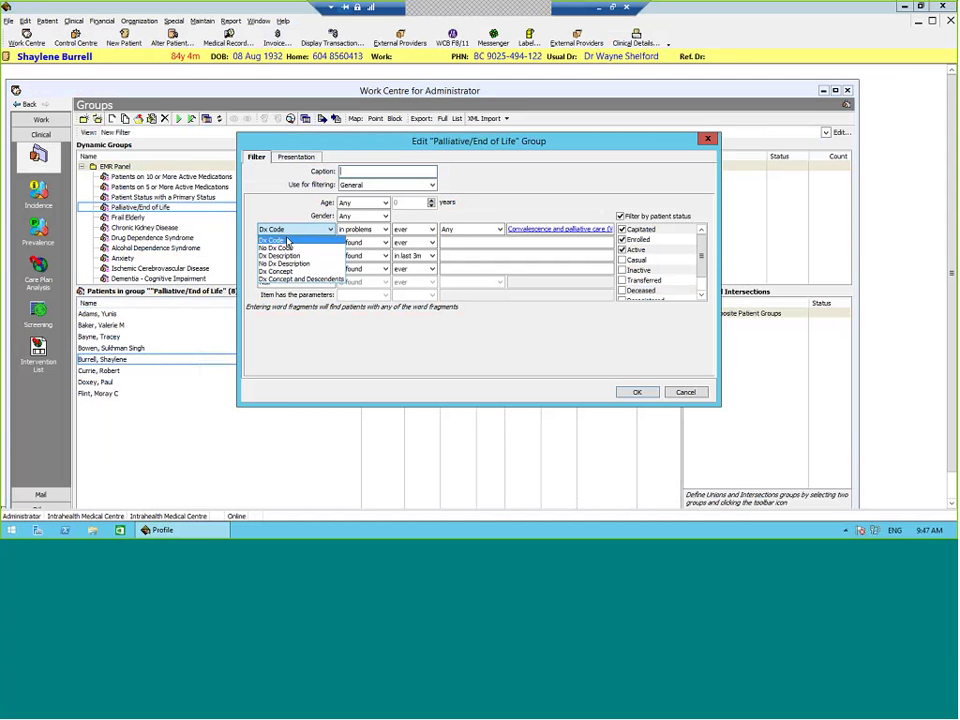
{"action": "left_click", "coordinate": [285, 248]}
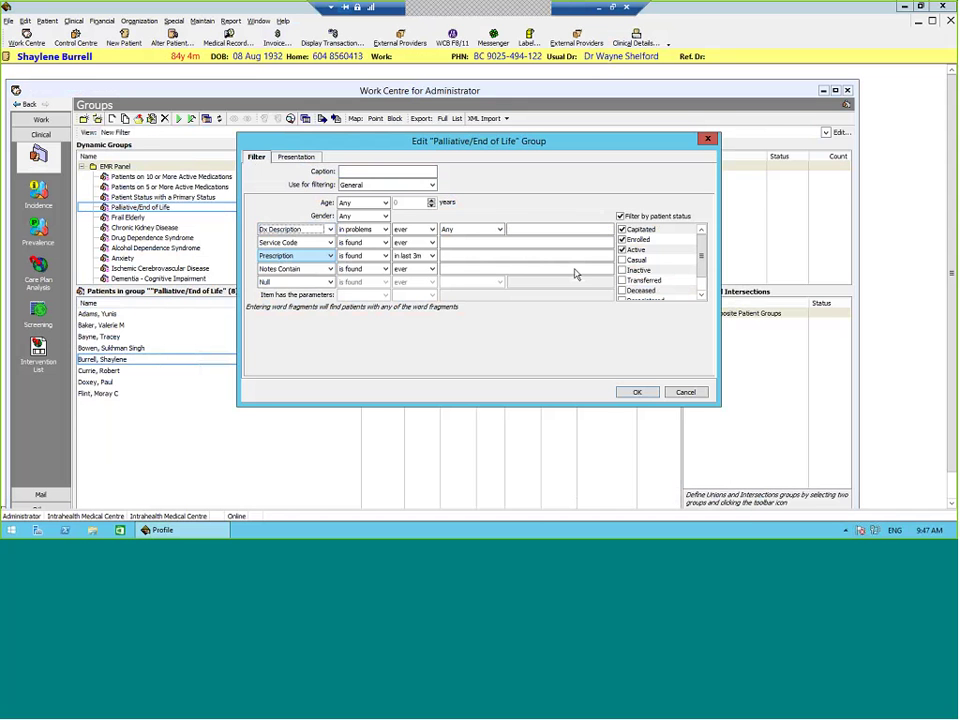
{"action": "left_click", "coordinate": [541, 228]}
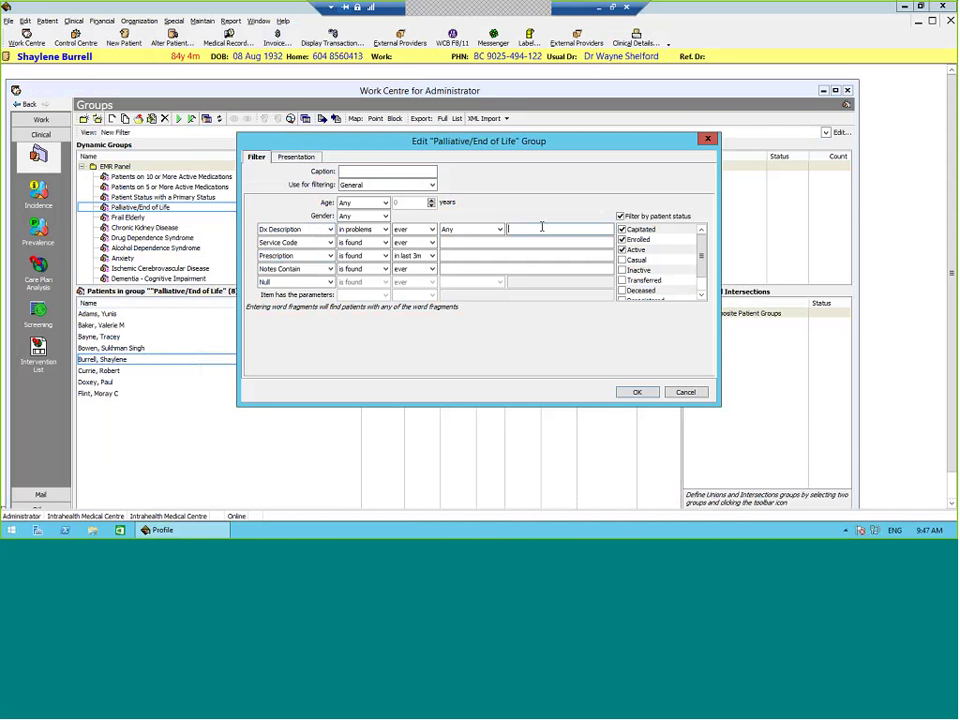
{"action": "left_click_drag", "start_coordinate": [608, 146], "coordinate": [571, 139]}
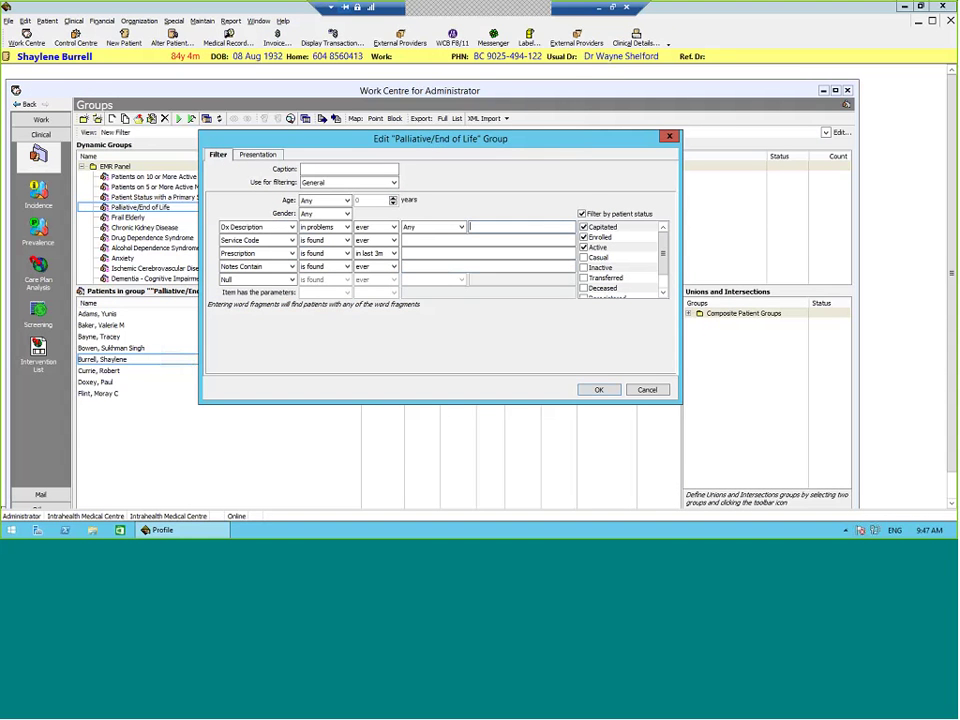
{"action": "type", "text": "palliative"}
{"action": "left_click", "coordinate": [599, 391]}
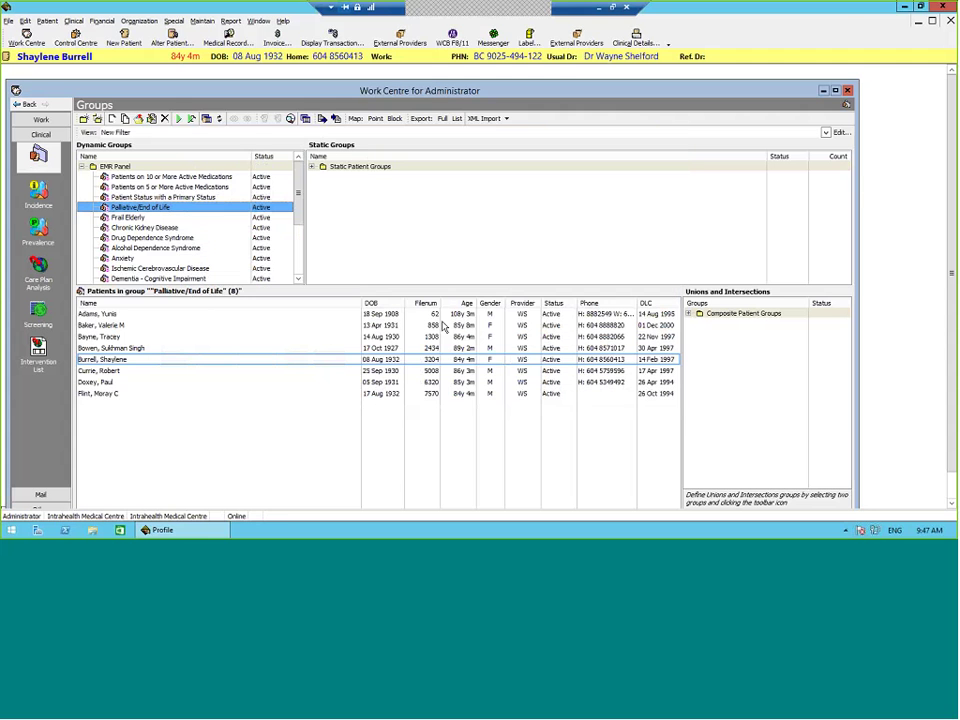
Step: Refresh the Palliative/End of Life group so its 8 patients reload
{"action": "left_click", "coordinate": [181, 121]}
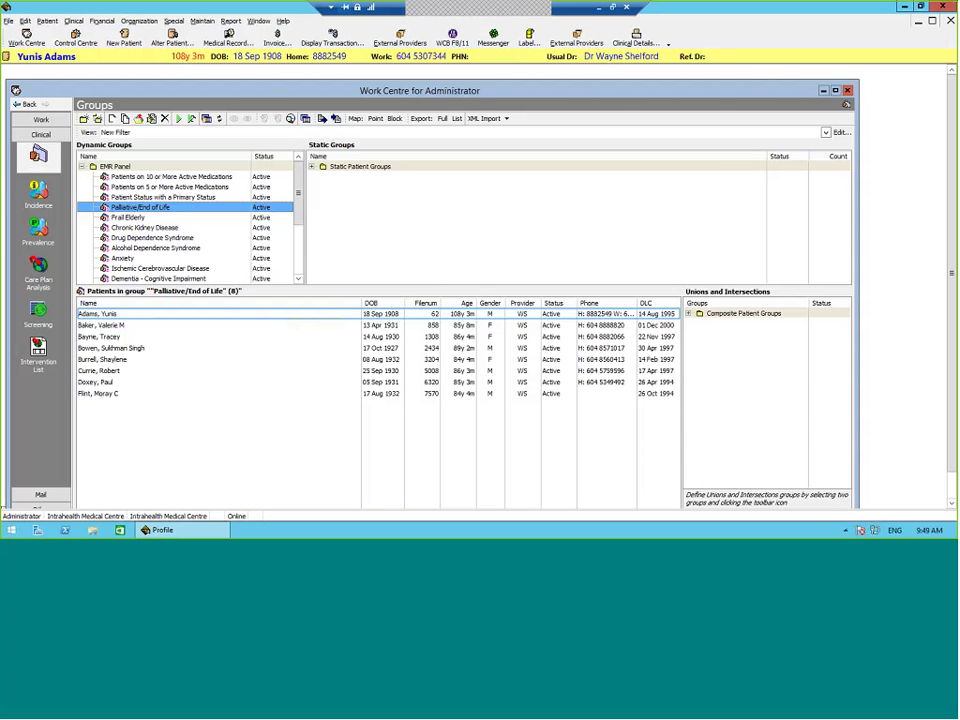
Step: Select Frail Elderly, revisit Palliative/End of Life, then select Frail Elderly again in Dynamic Groups
{"action": "left_click", "coordinate": [128, 217]}
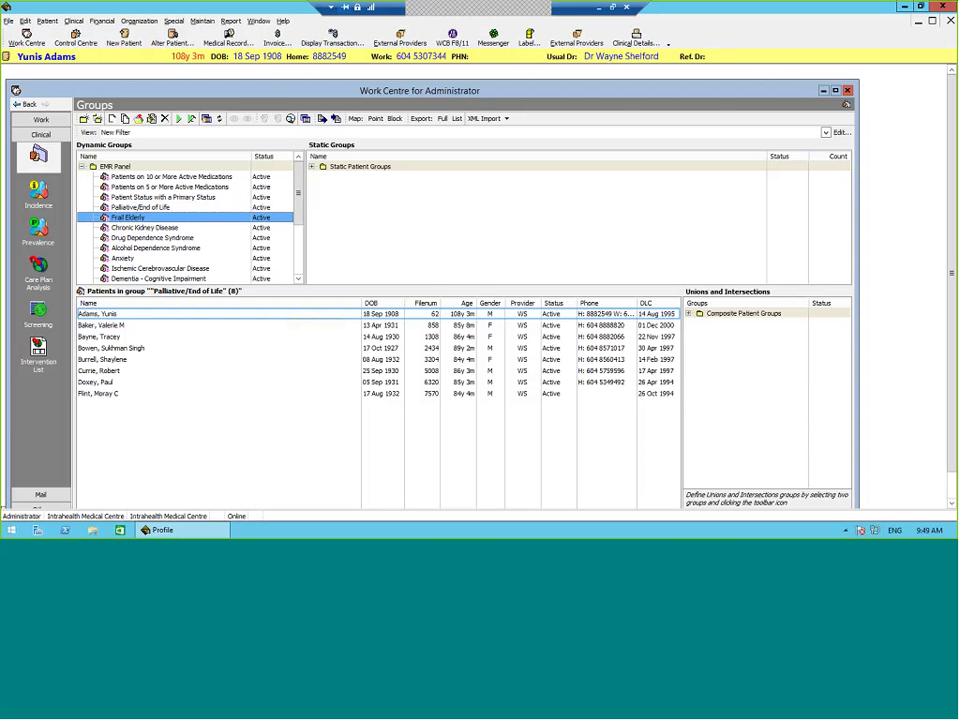
{"action": "left_click", "coordinate": [138, 208]}
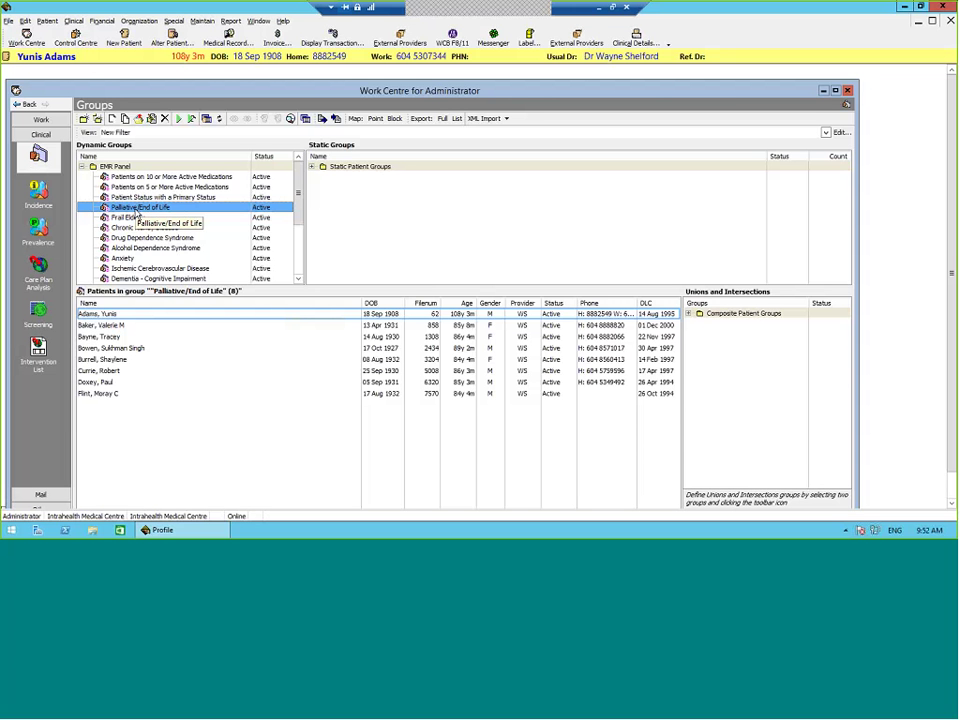
{"action": "left_click", "coordinate": [145, 218]}
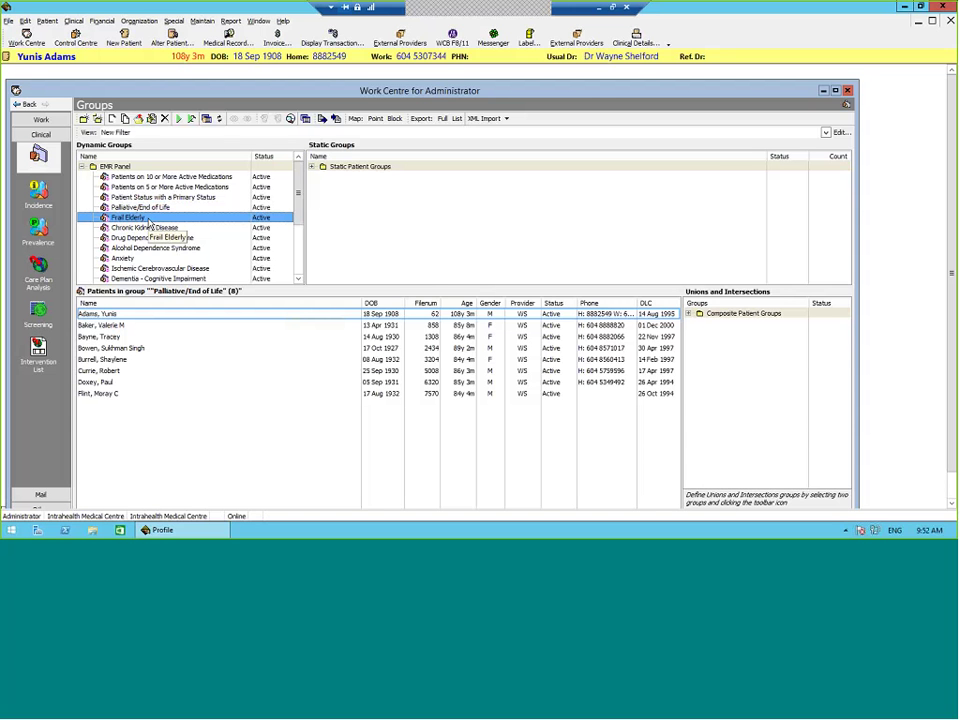
Step: Review the Frail Elderly group's Dx Code criterion for personal history hazards (V15), then close the editor
{"action": "right_click", "coordinate": [161, 219]}
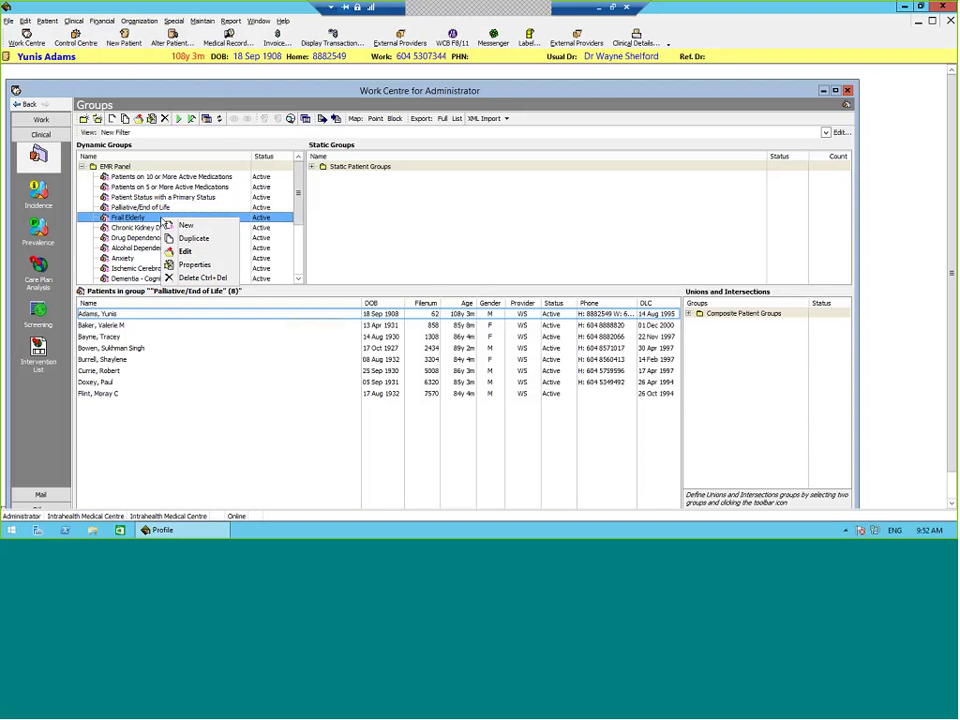
{"action": "left_click", "coordinate": [190, 252]}
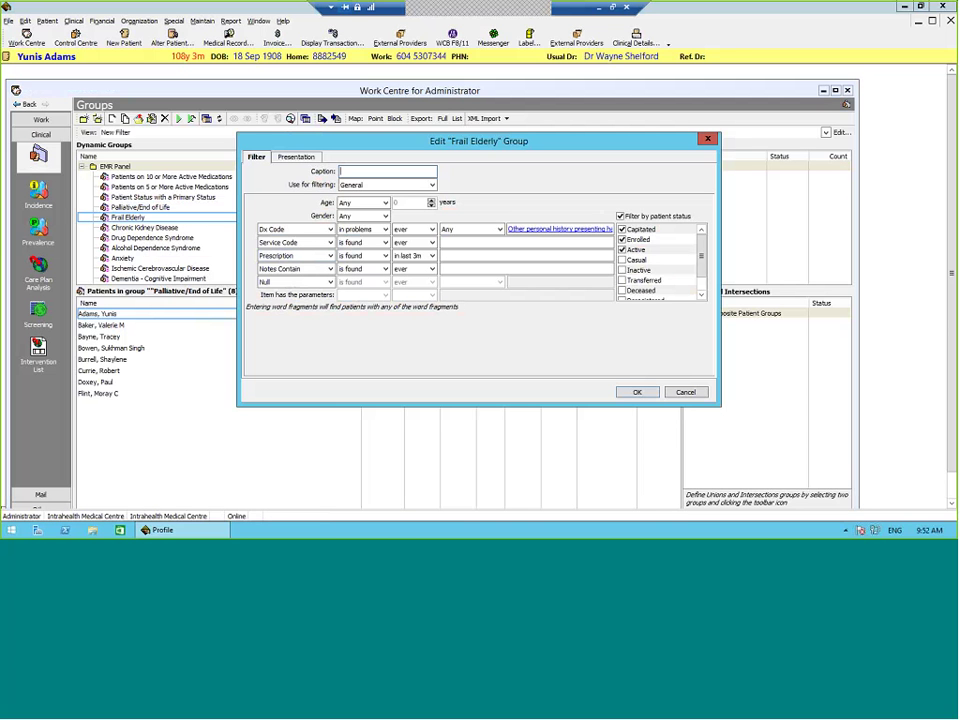
{"action": "left_click", "coordinate": [585, 233]}
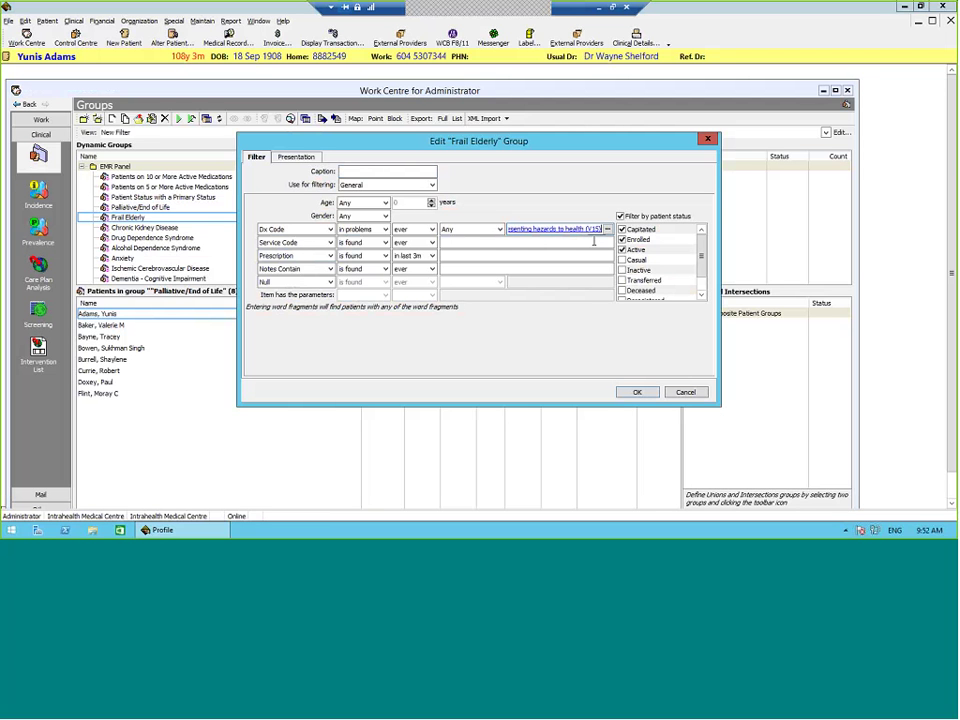
{"action": "left_click", "coordinate": [645, 396]}
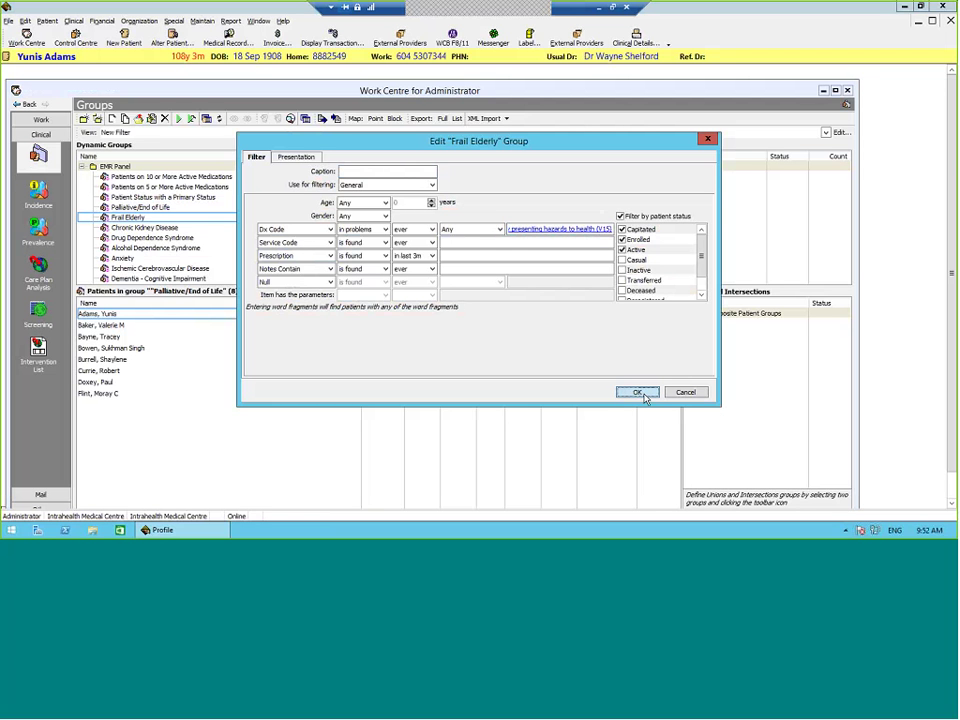
{"action": "left_click", "coordinate": [645, 396]}
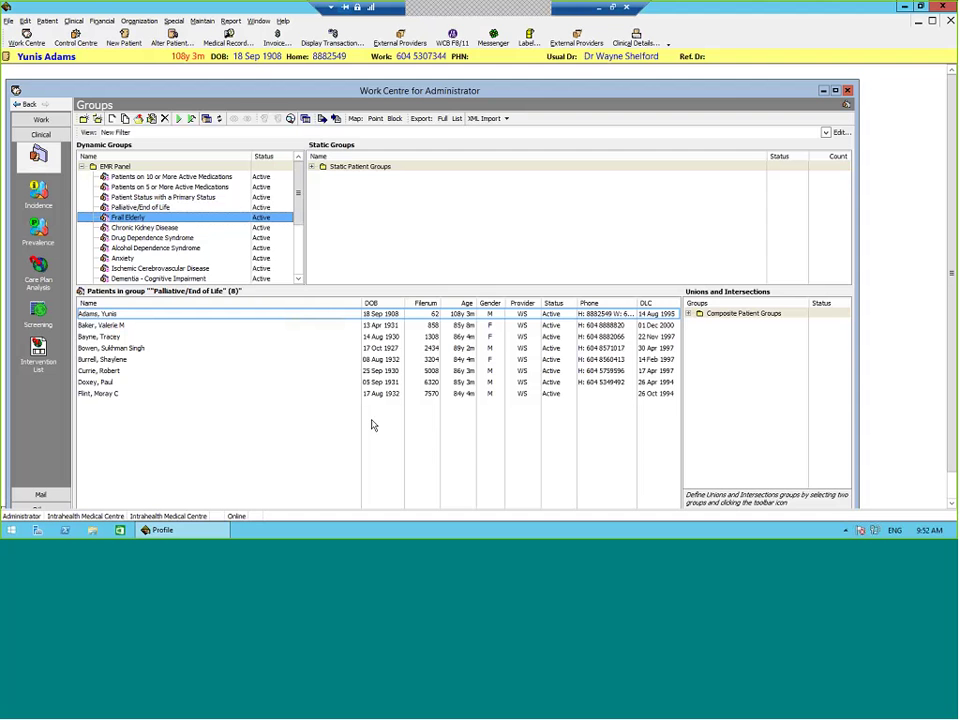
Step: Run Frail Elderly to list its 11 patients and open one patient's Clinical Details
{"action": "left_click", "coordinate": [178, 119]}
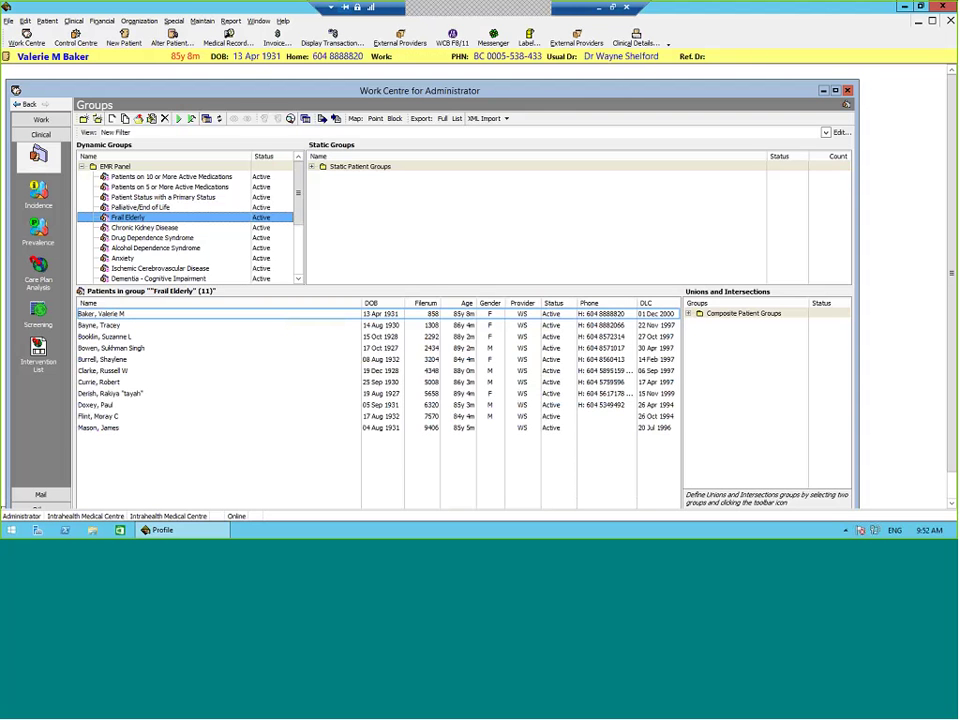
{"action": "left_click", "coordinate": [133, 394]}
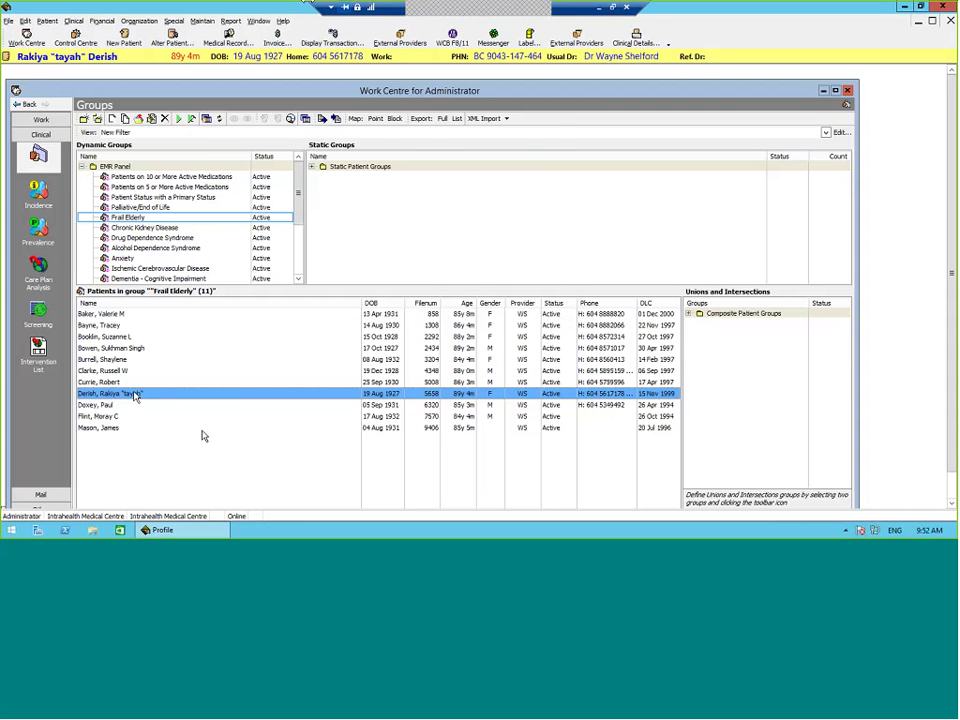
{"action": "left_click", "coordinate": [628, 42]}
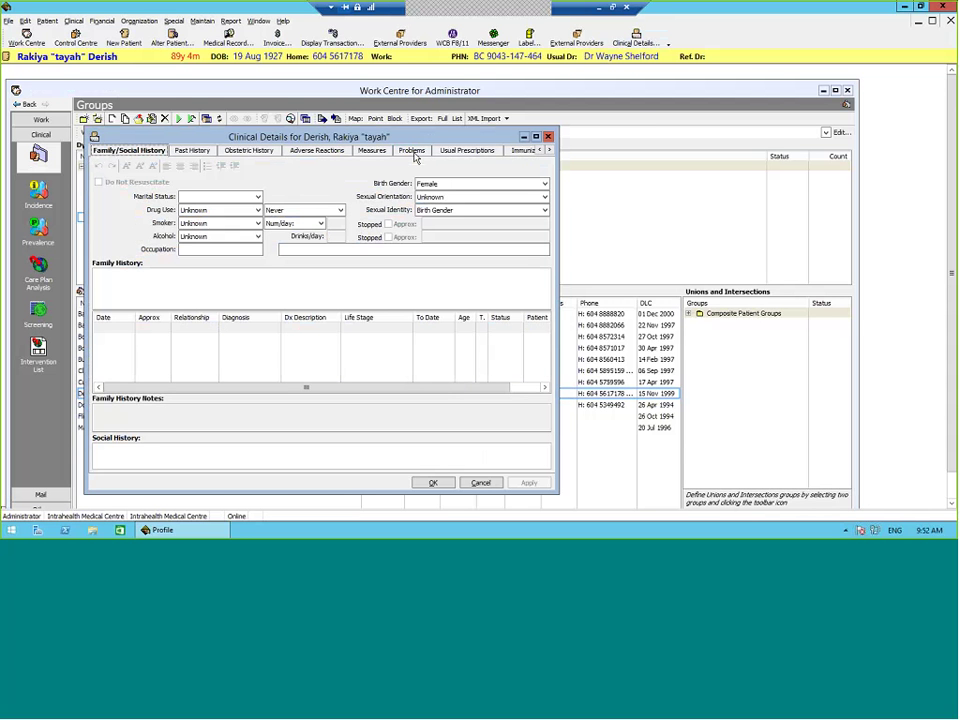
Step: Close the patient's Clinical Details and select the Chronic Kidney Disease group
{"action": "key", "text": "Escape"}
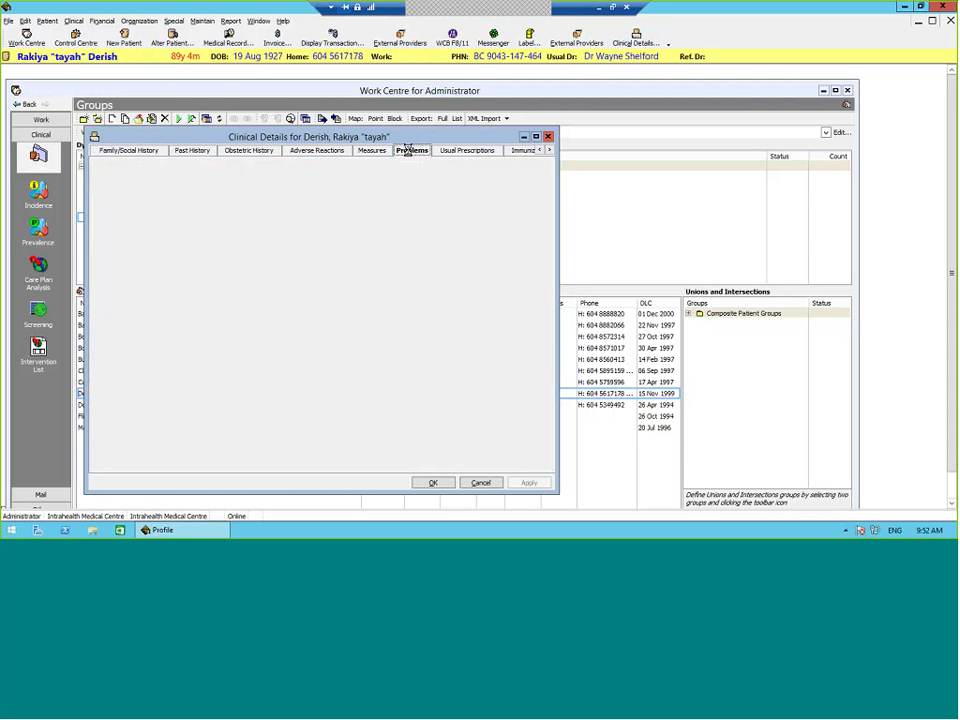
{"action": "left_click", "coordinate": [176, 228]}
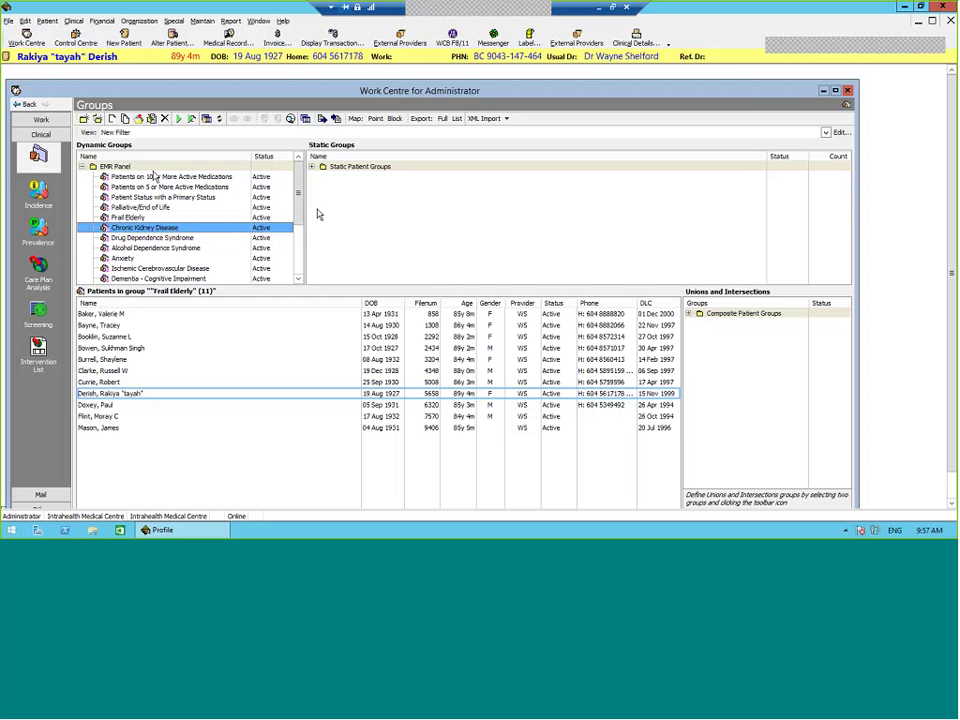
Step: Review the Chronic Kidney Disease group's filter unchanged and run it, listing 15 patients
{"action": "right_click", "coordinate": [190, 237]}
{"action": "left_click", "coordinate": [242, 265]}
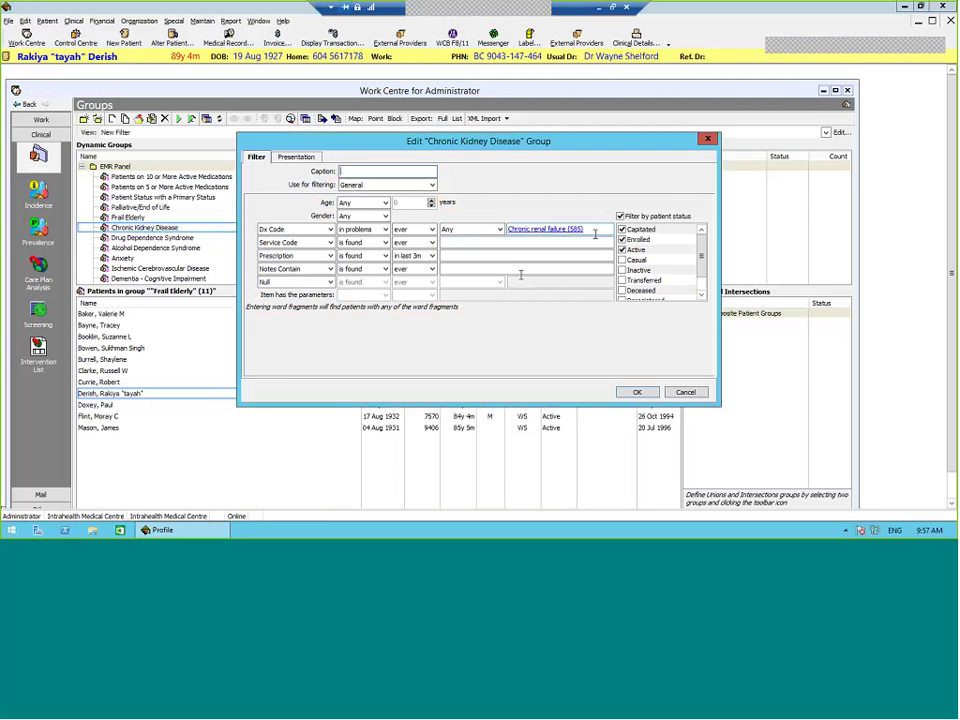
{"action": "left_click", "coordinate": [696, 397]}
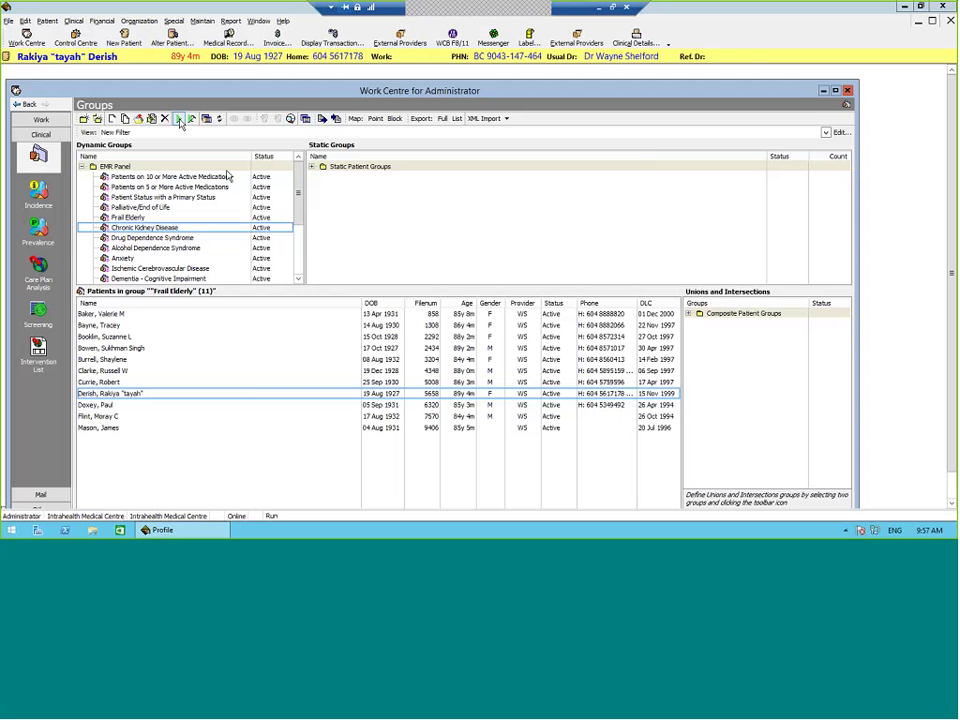
{"action": "left_click", "coordinate": [179, 121]}
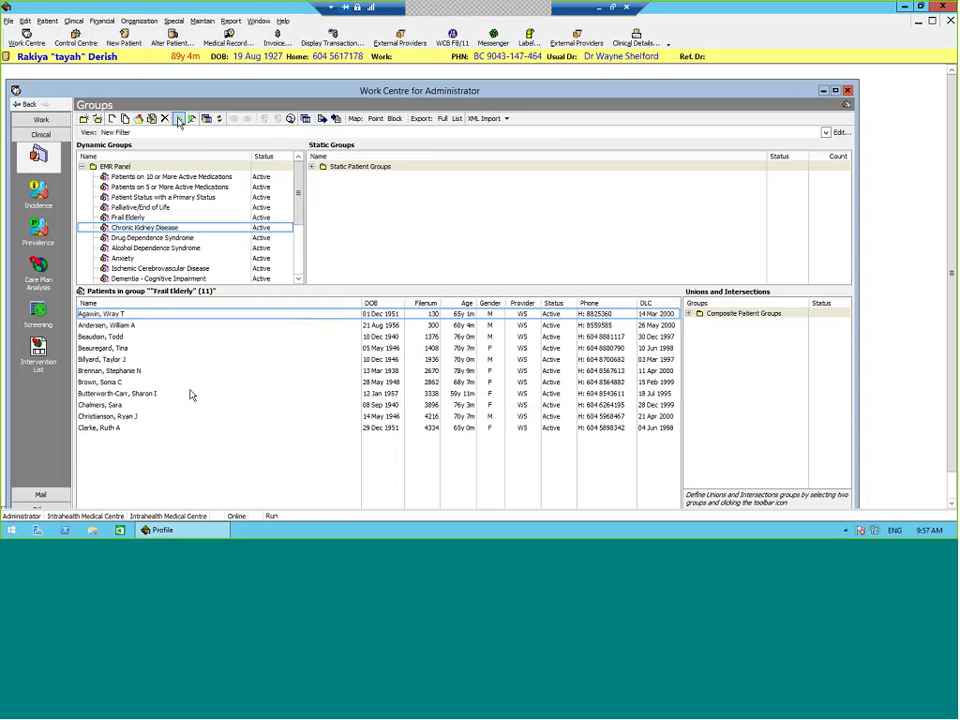
Step: Confirm a listed patient's problems include Chronic renal failure, then close clinical details unsaved
{"action": "left_click", "coordinate": [191, 394]}
{"action": "left_click", "coordinate": [637, 38]}
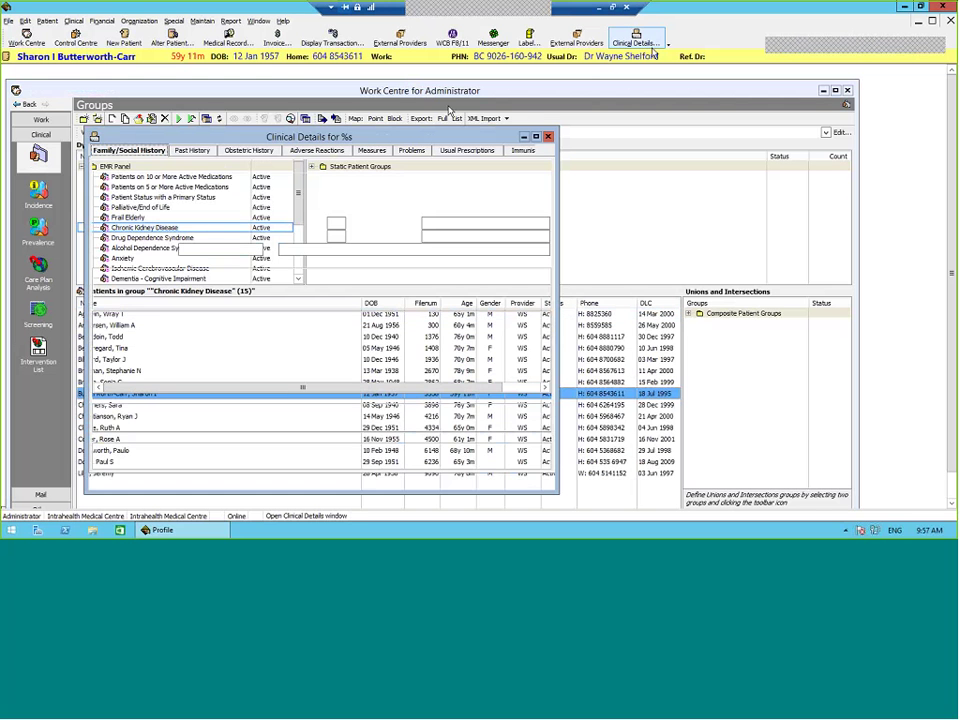
{"action": "left_click", "coordinate": [412, 150]}
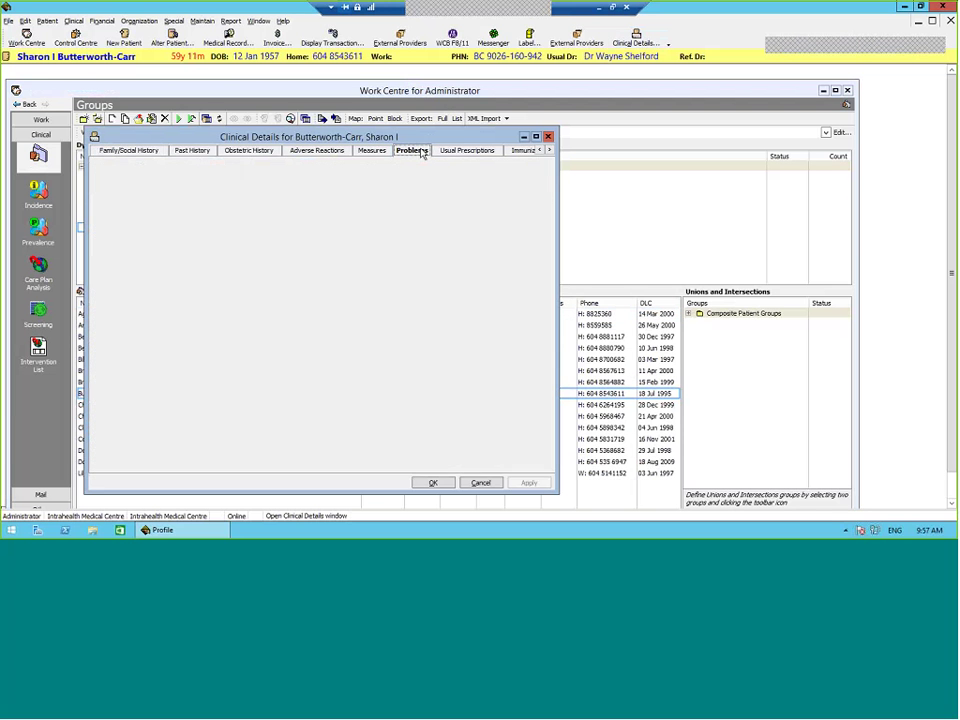
{"action": "left_click", "coordinate": [370, 199]}
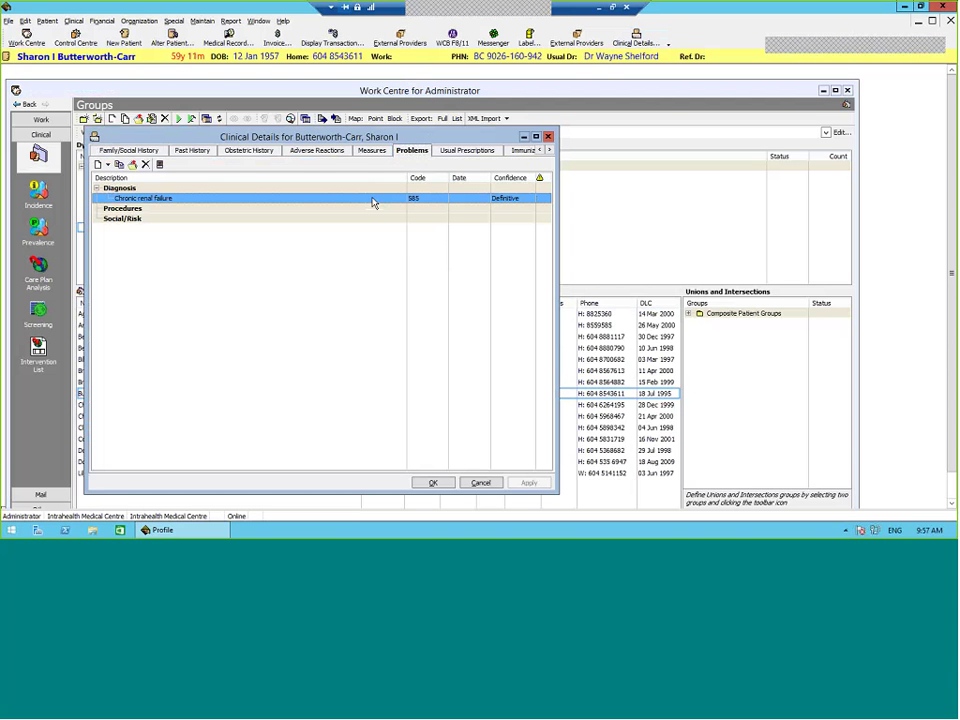
{"action": "left_click", "coordinate": [486, 486]}
{"action": "left_click", "coordinate": [484, 484]}
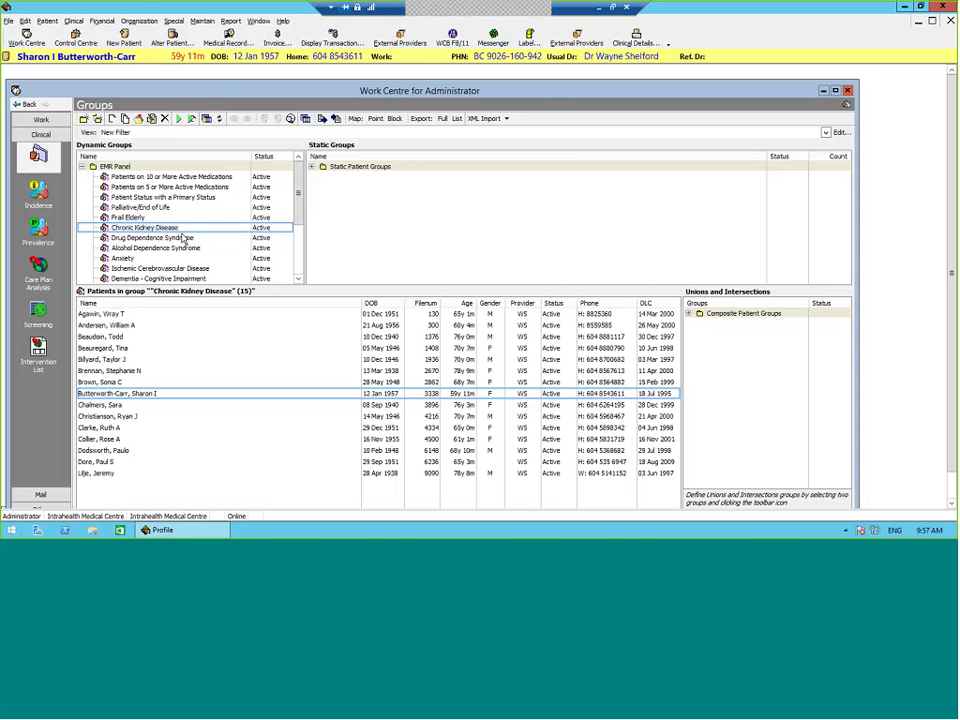
{"action": "left_click", "coordinate": [186, 239]}
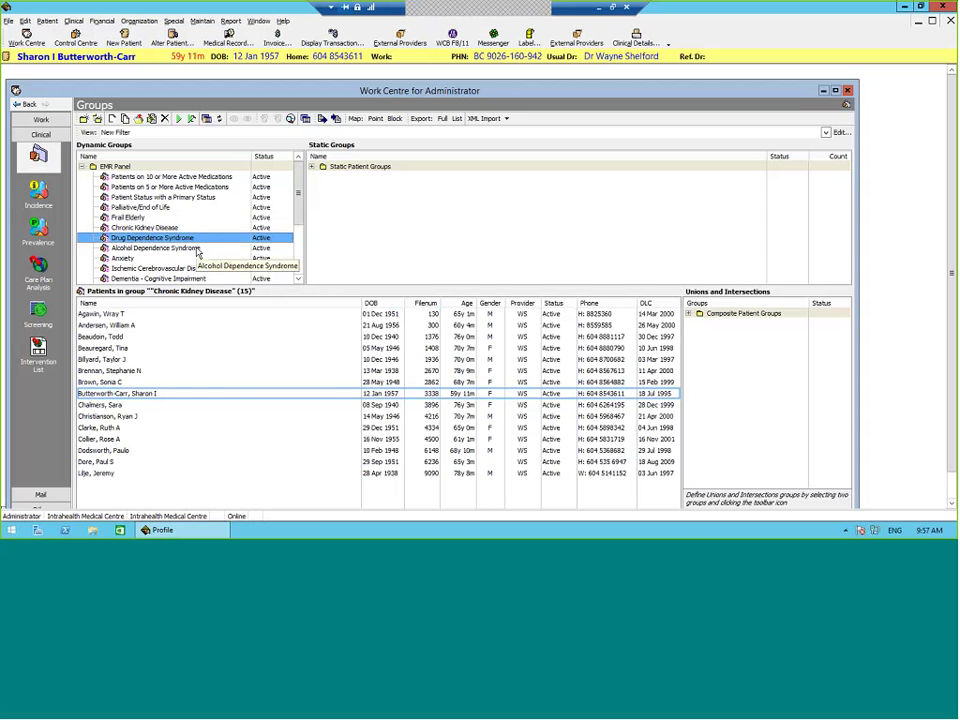
Step: Open the Drug Dependence Syndrome group's filter, which matches diagnosis code Drug dependence (304)
{"action": "right_click", "coordinate": [202, 239]}
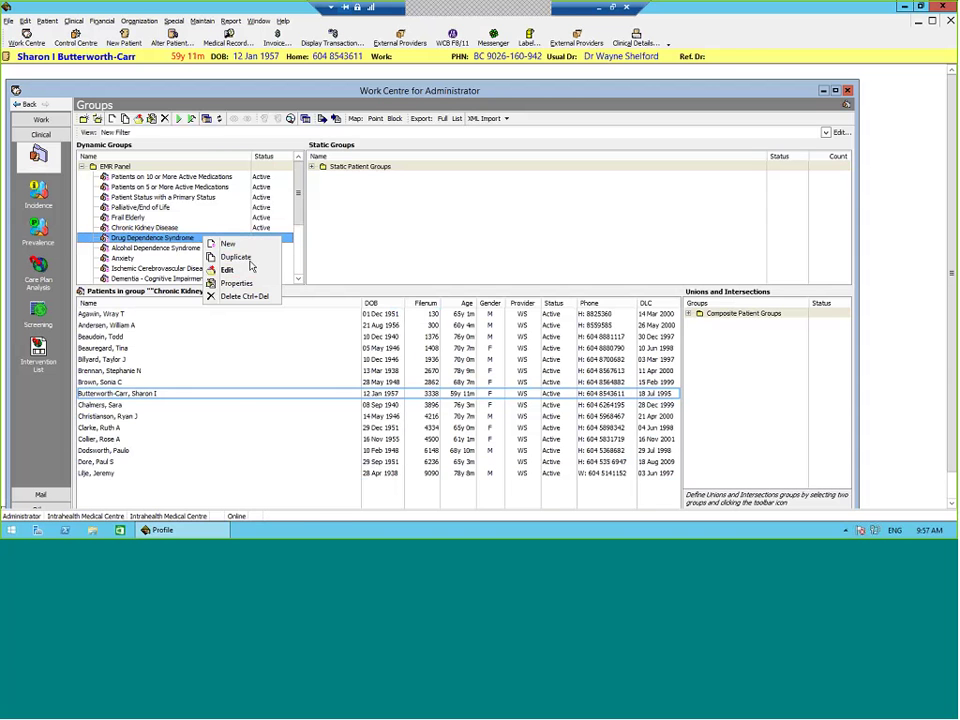
{"action": "left_click", "coordinate": [240, 271]}
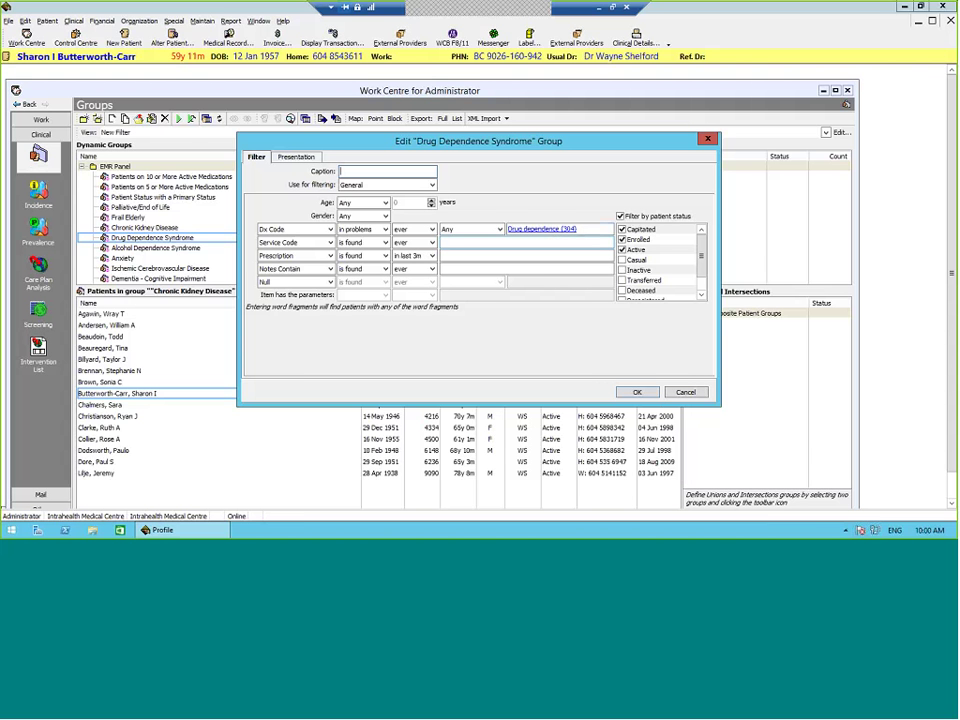
Step: Accept the Drug dependence (304) filter and run the group, listing 30 patients
{"action": "left_click", "coordinate": [638, 392]}
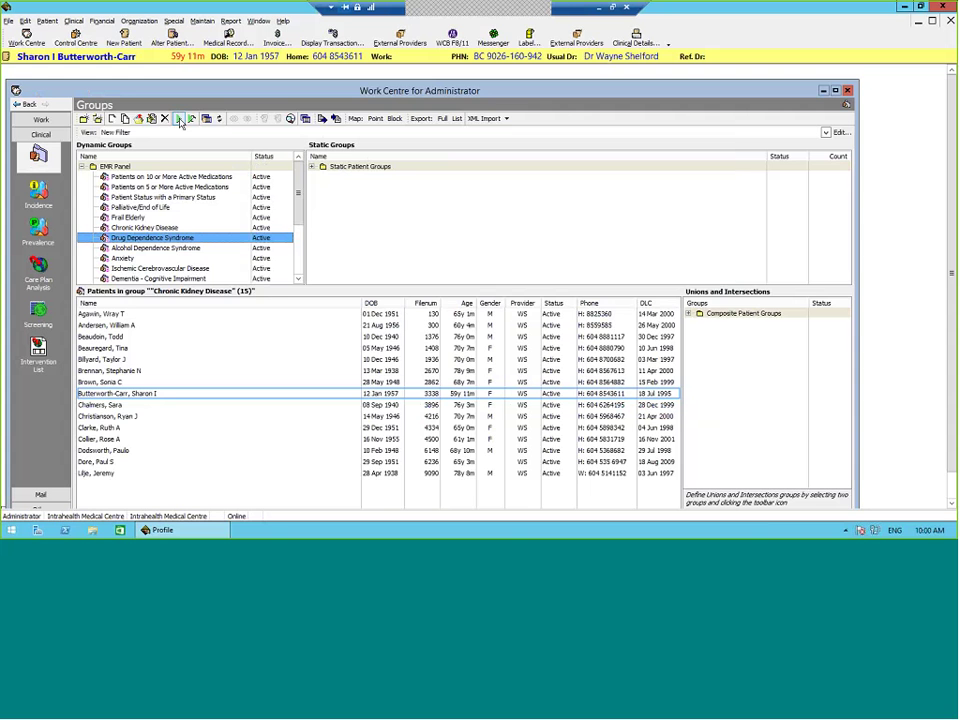
{"action": "left_click", "coordinate": [180, 120]}
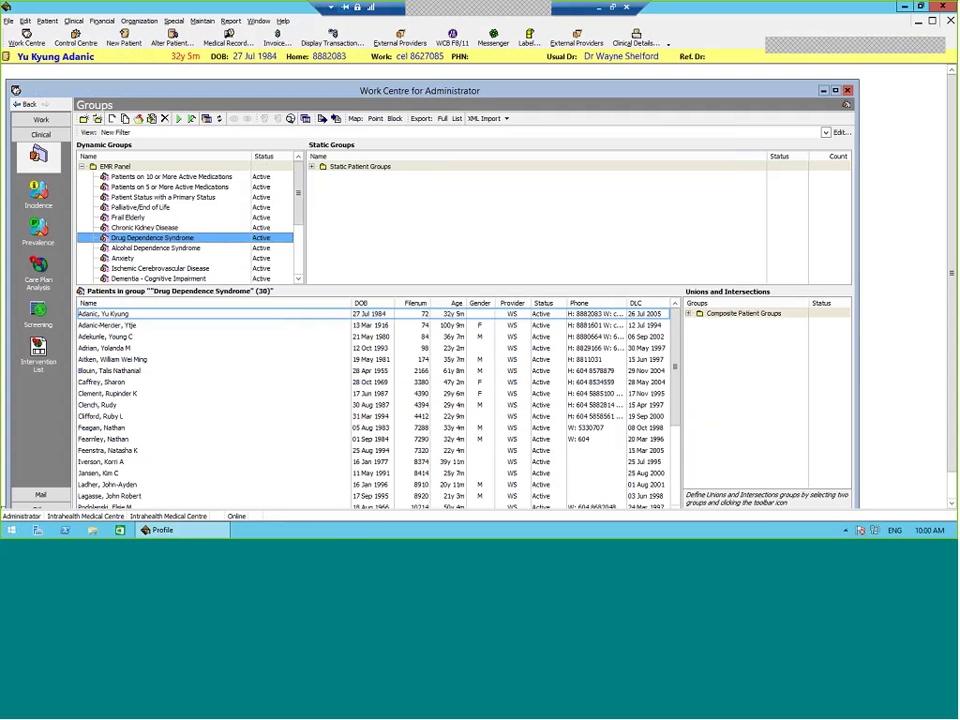
{"action": "left_click_drag", "start_coordinate": [428, 286], "coordinate": [428, 251]}
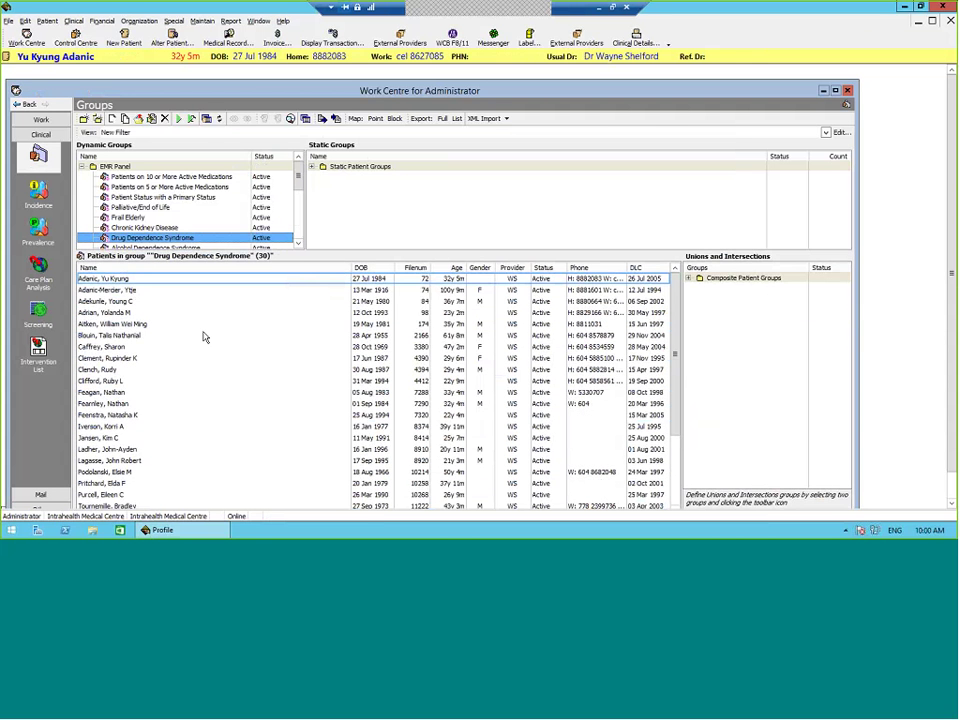
Step: Check that a listed patient's problem list shows Drug dependence (304), then close clinical details
{"action": "left_click", "coordinate": [200, 449]}
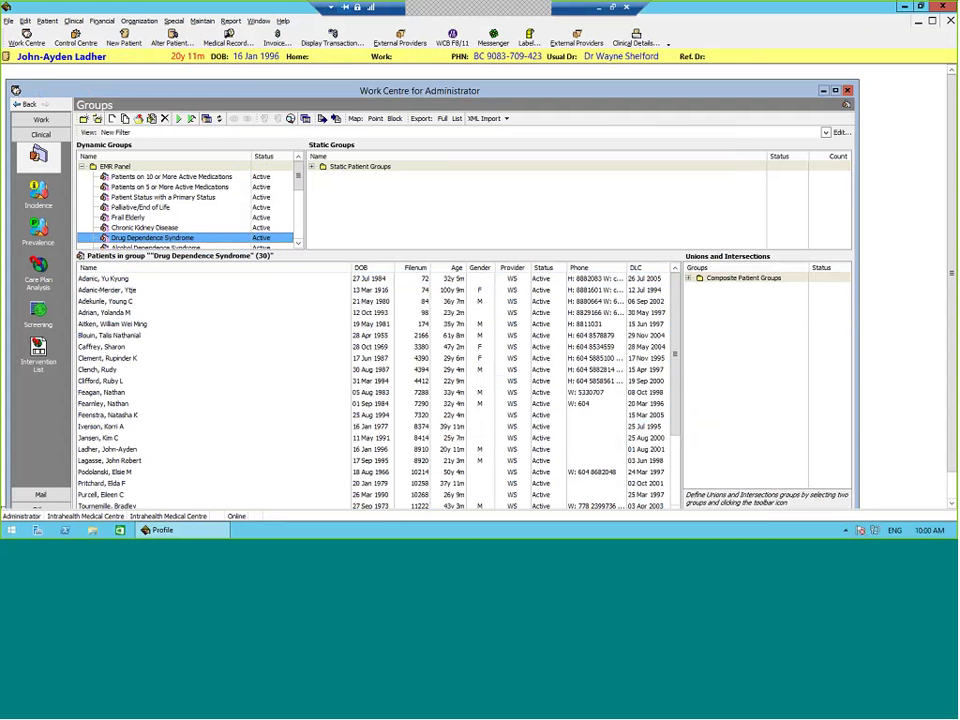
{"action": "left_click", "coordinate": [637, 44]}
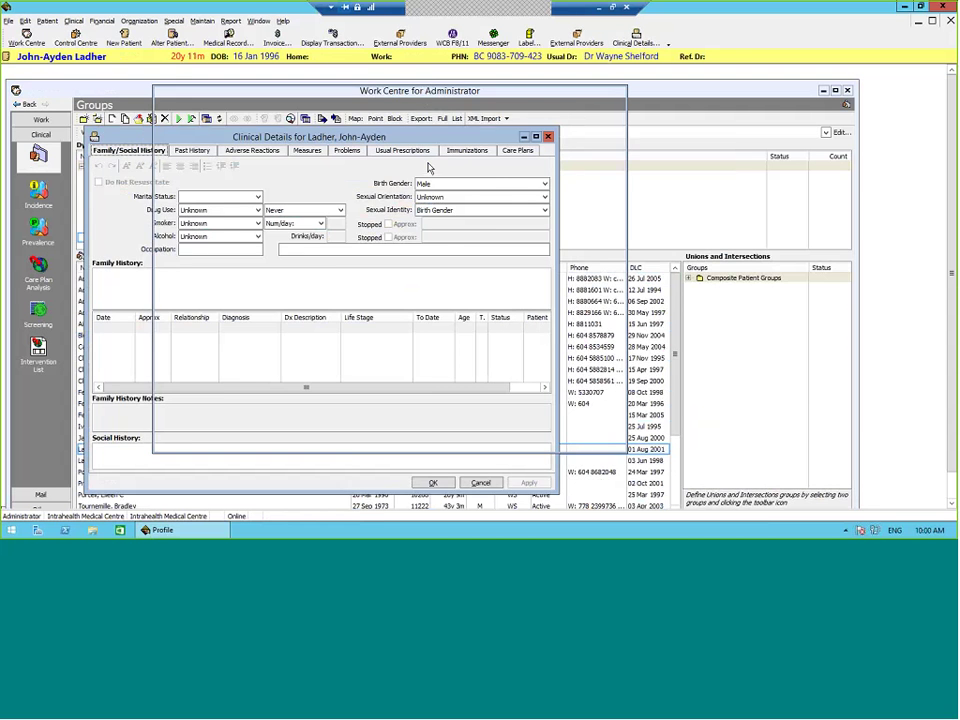
{"action": "left_click_drag", "start_coordinate": [428, 168], "coordinate": [413, 112]}
{"action": "left_click", "coordinate": [413, 112]}
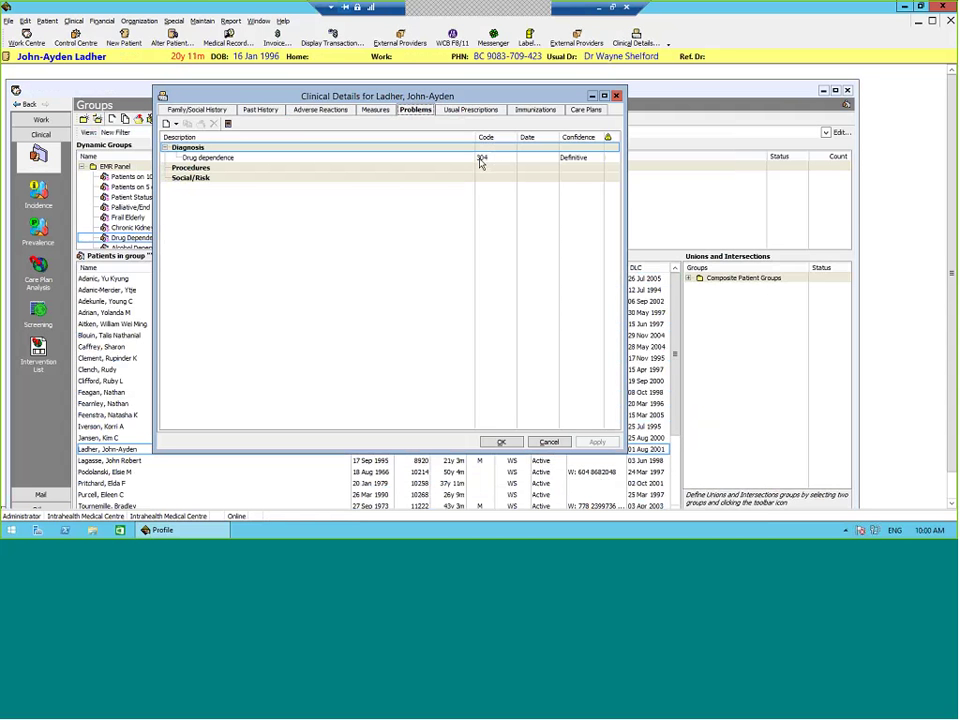
{"action": "left_click", "coordinate": [548, 442]}
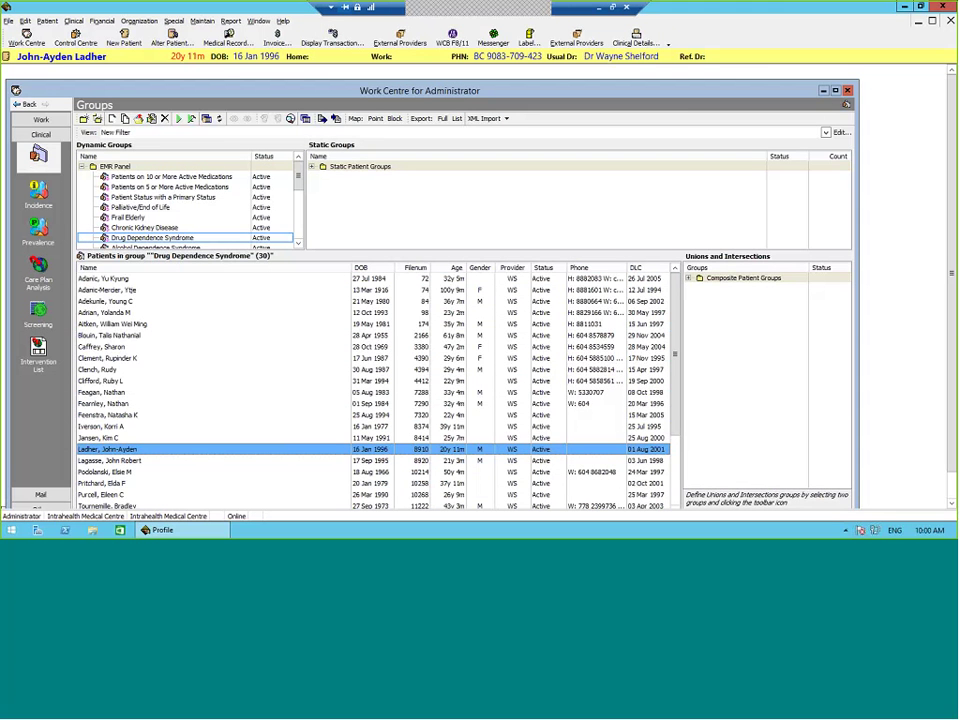
{"action": "left_click_drag", "start_coordinate": [190, 250], "coordinate": [190, 303]}
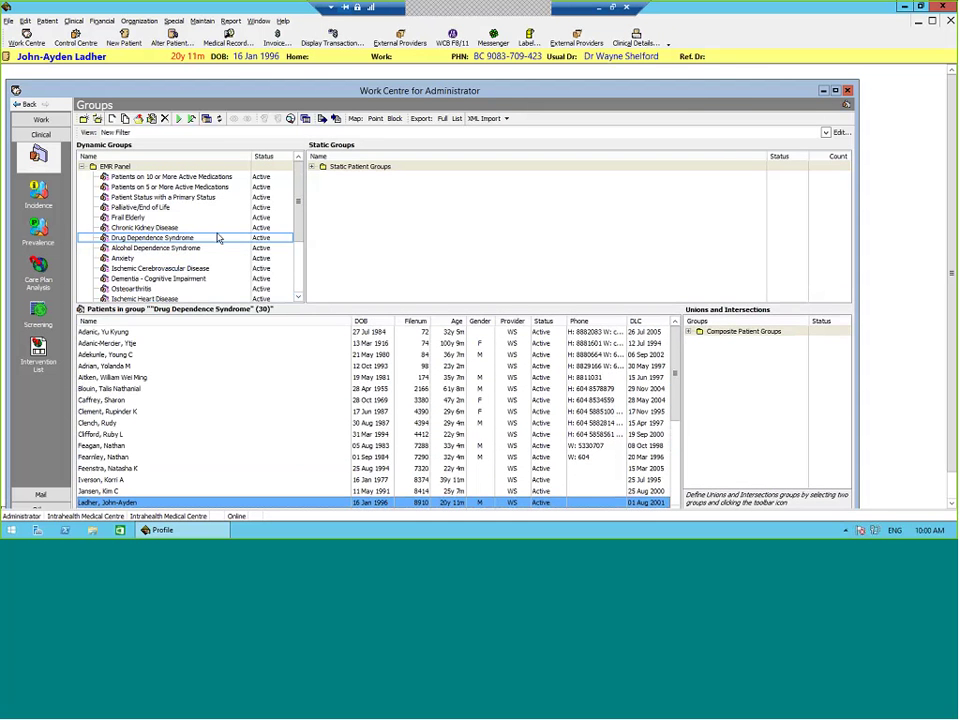
Step: Confirm the Alcohol Dependence Syndrome group's filter and run it, listing 15 patients
{"action": "right_click", "coordinate": [174, 254]}
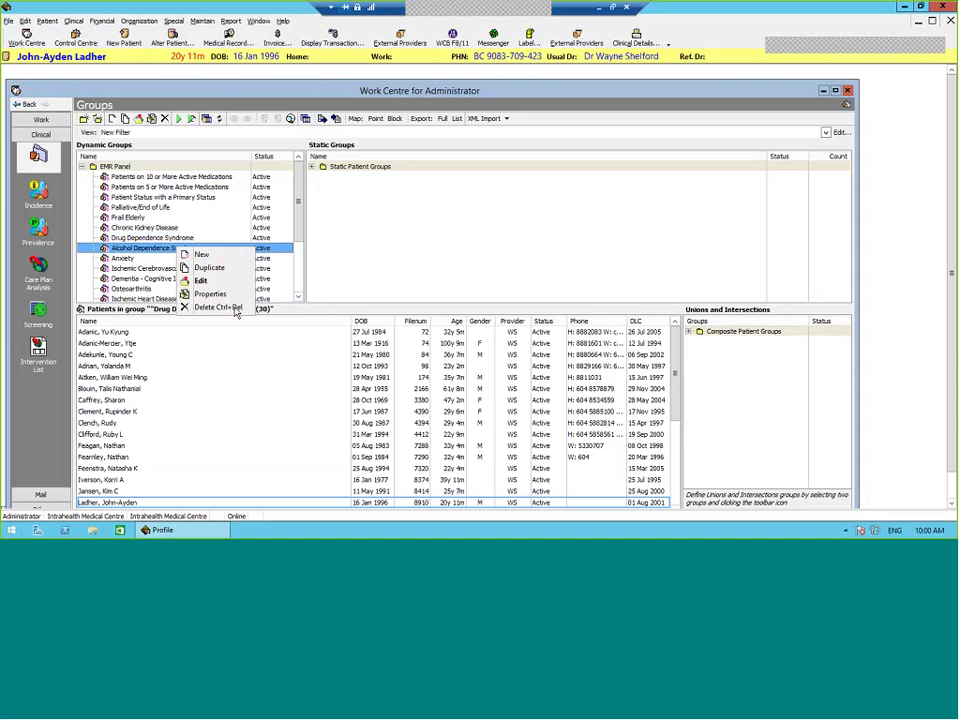
{"action": "left_click", "coordinate": [224, 290]}
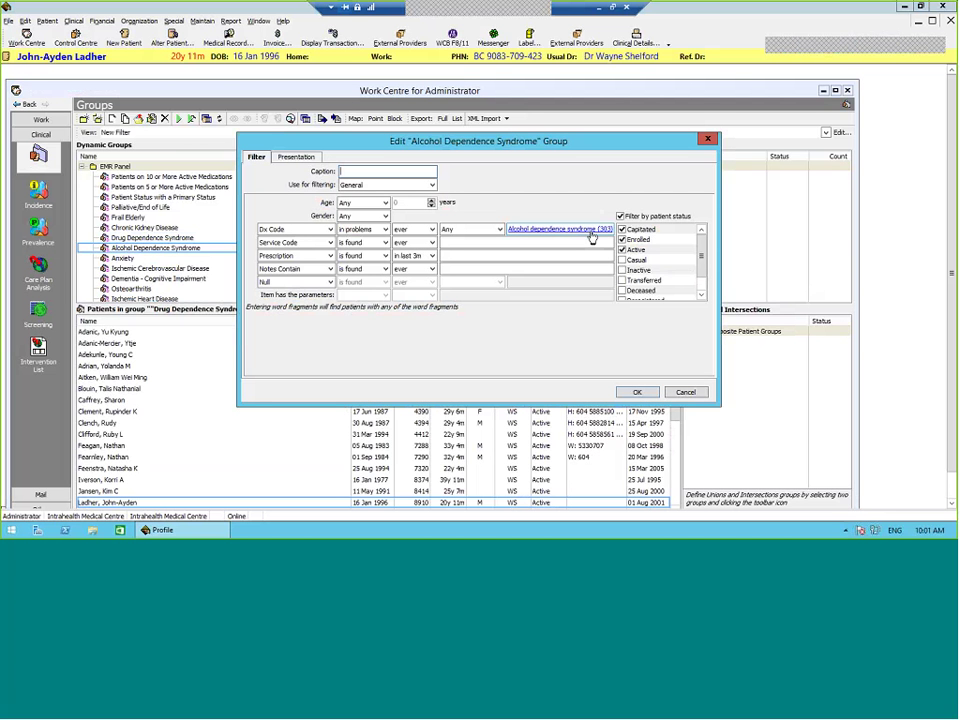
{"action": "left_click", "coordinate": [637, 391]}
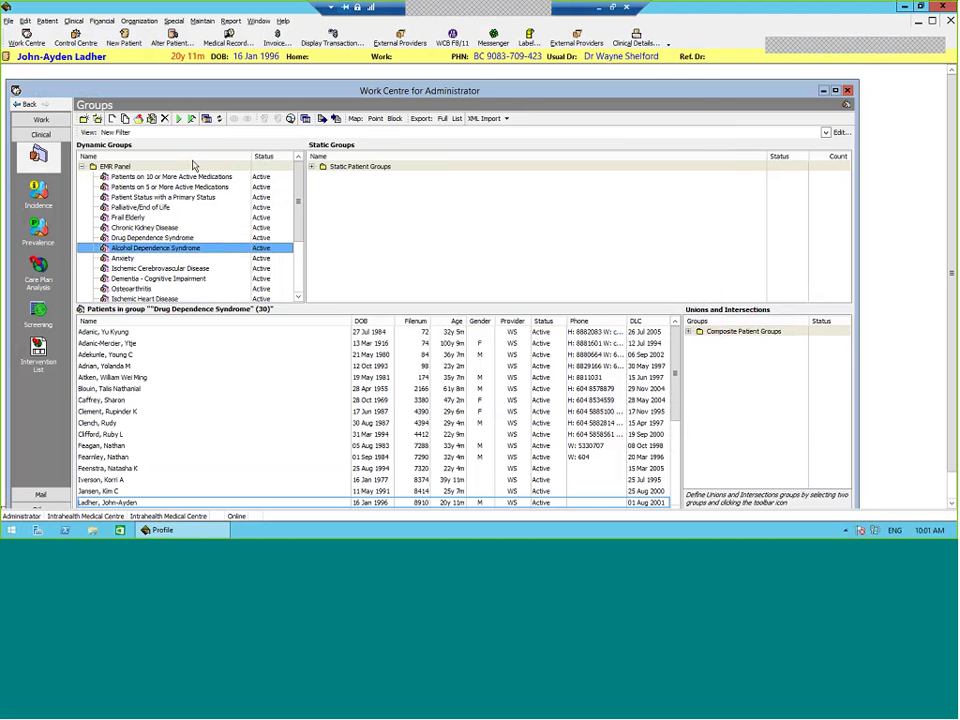
{"action": "left_click", "coordinate": [179, 120]}
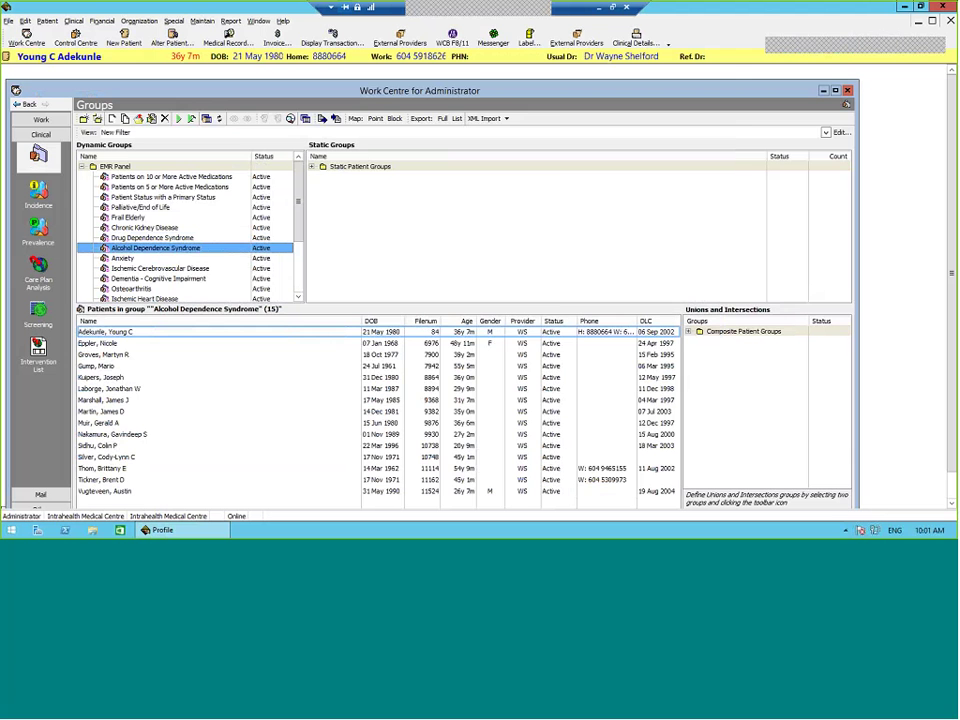
Step: Verify a listed patient has Alcohol dependence syndrome (303) among their problems
{"action": "left_click", "coordinate": [110, 445]}
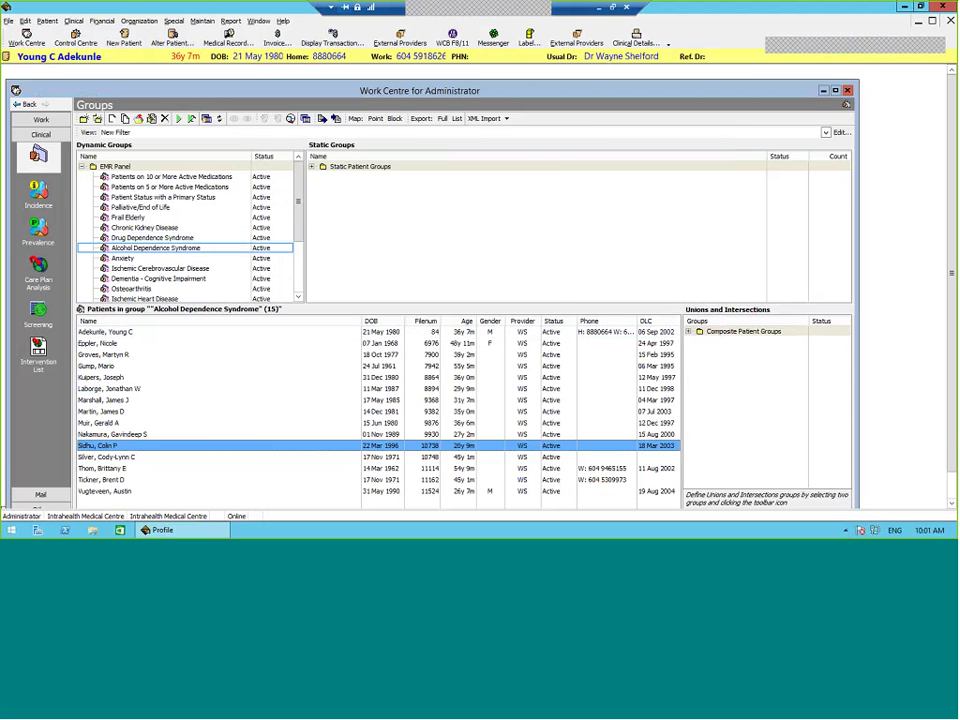
{"action": "left_click", "coordinate": [636, 40]}
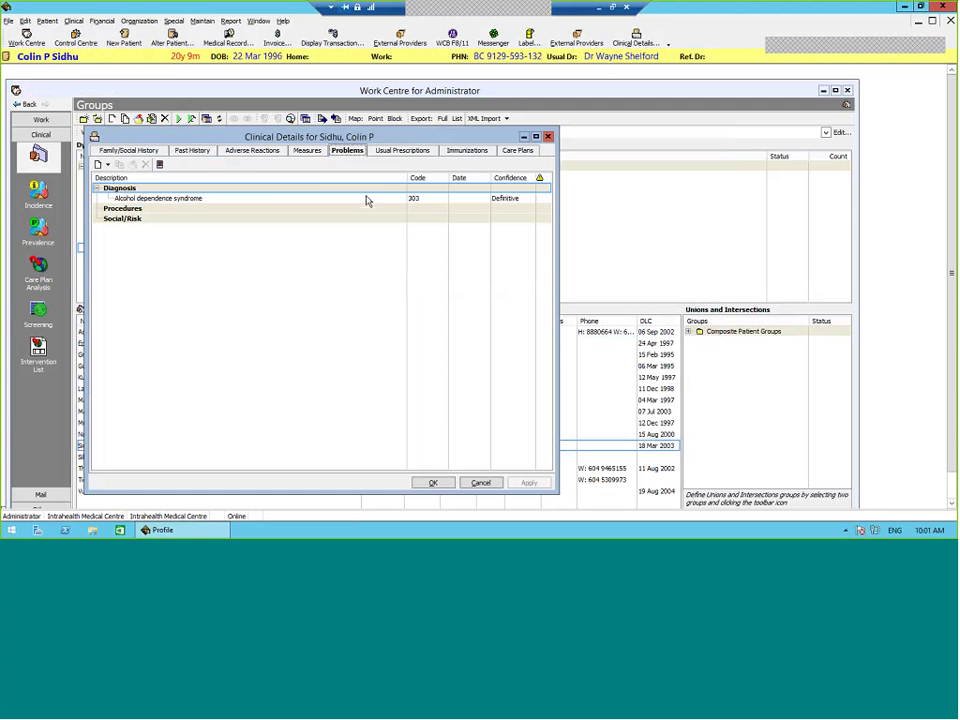
{"action": "left_click", "coordinate": [480, 483]}
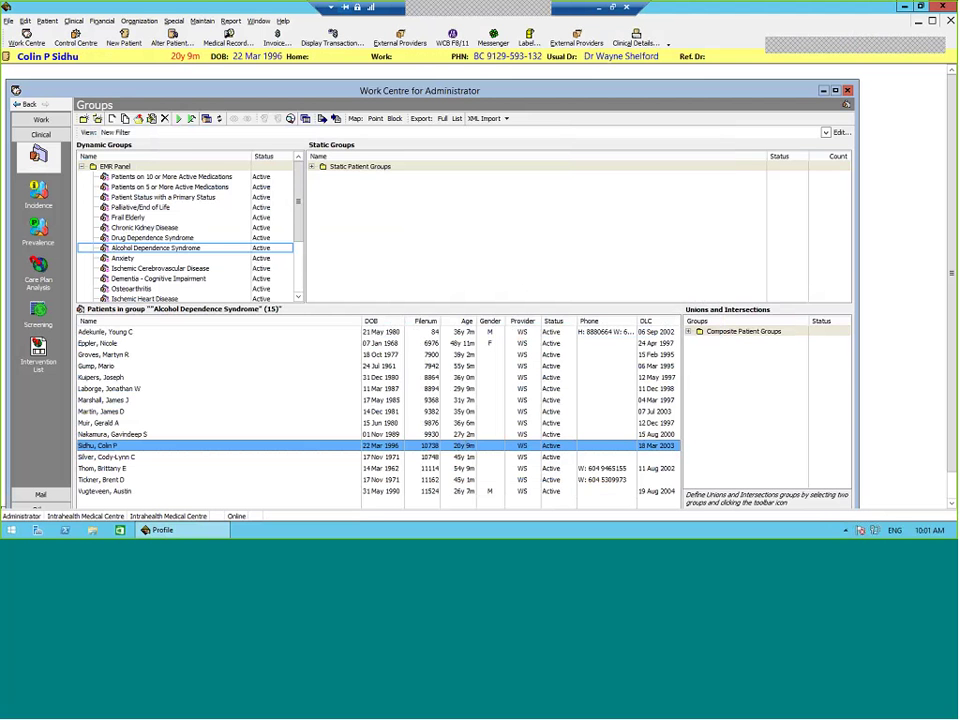
Step: Review the Anxiety group's filter unchanged and run it, listing 13 patients
{"action": "right_click", "coordinate": [134, 261]}
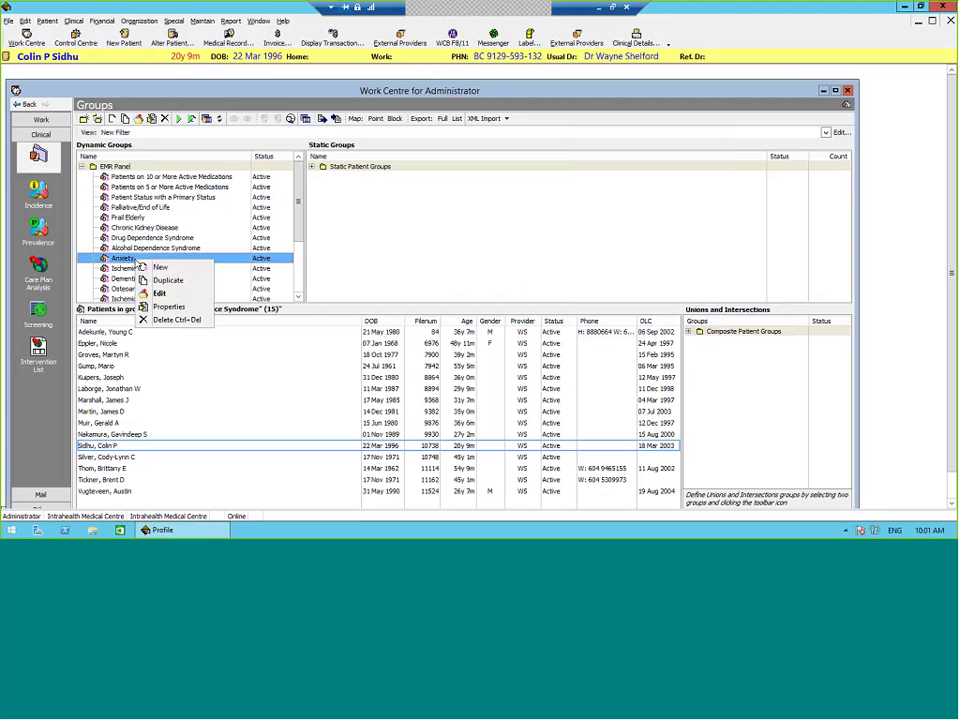
{"action": "left_click", "coordinate": [159, 293]}
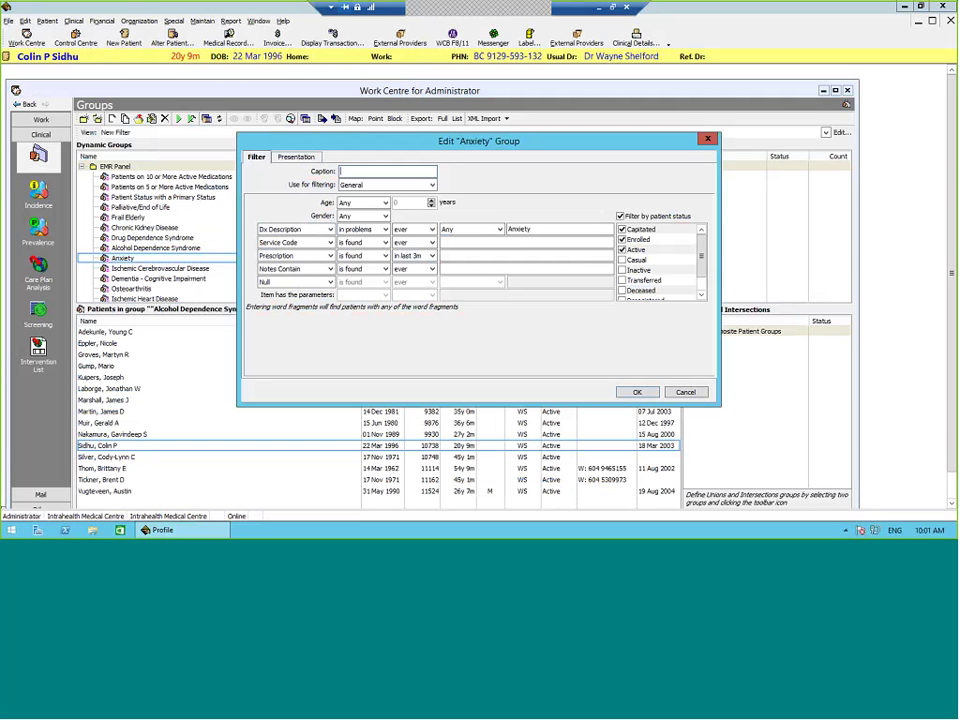
{"action": "left_click", "coordinate": [683, 392]}
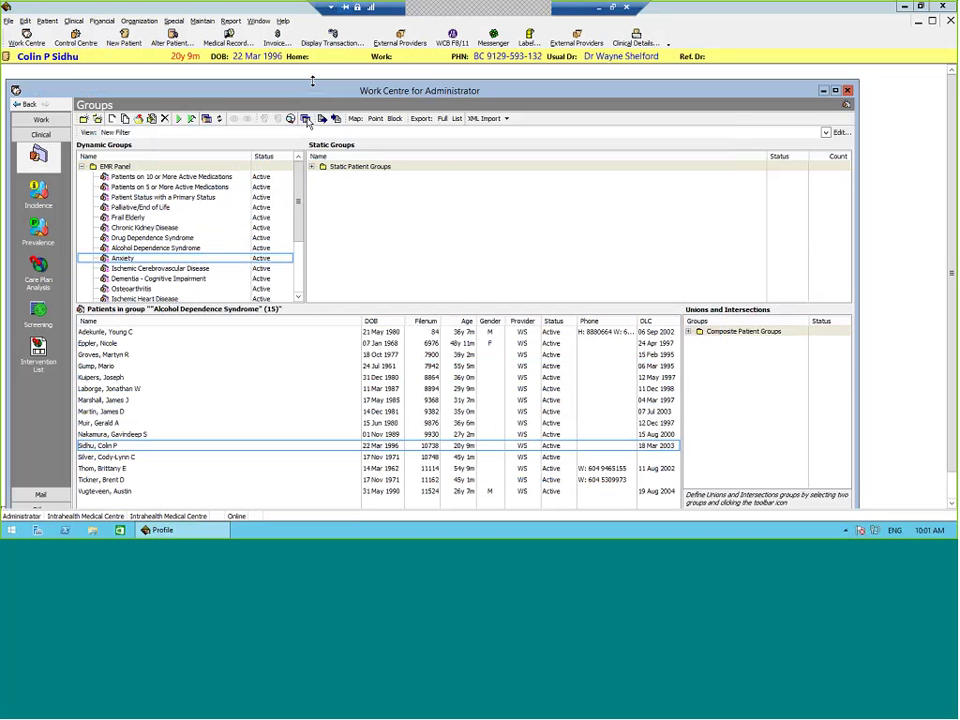
{"action": "left_click", "coordinate": [180, 119]}
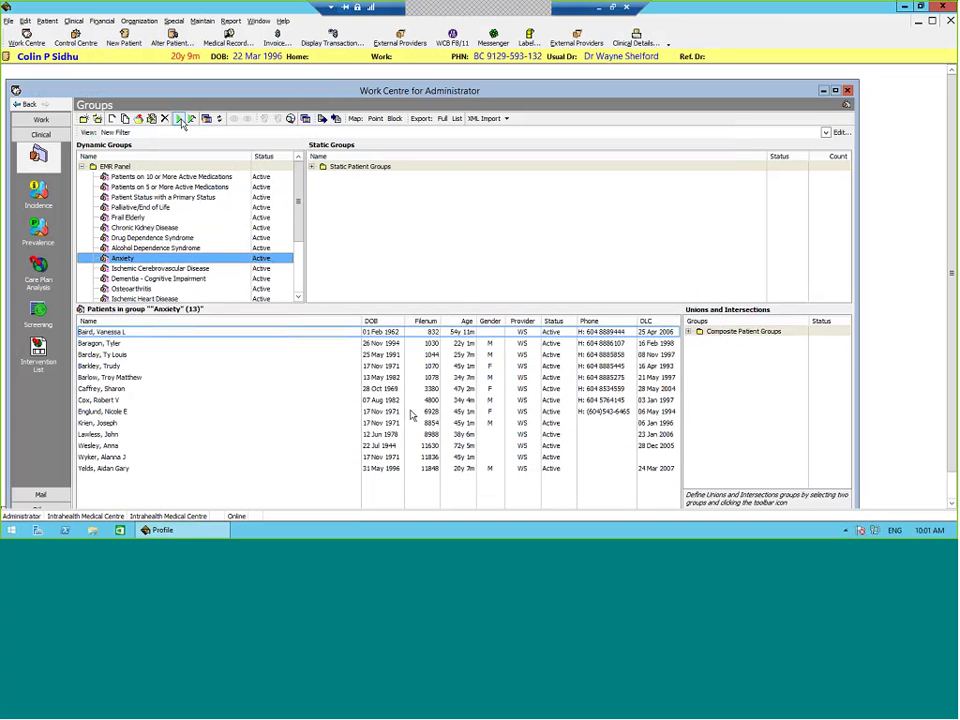
Step: Confirm a listed patient's problems include Anxiety/Depression (50B), then close clinical details
{"action": "right_click", "coordinate": [186, 400]}
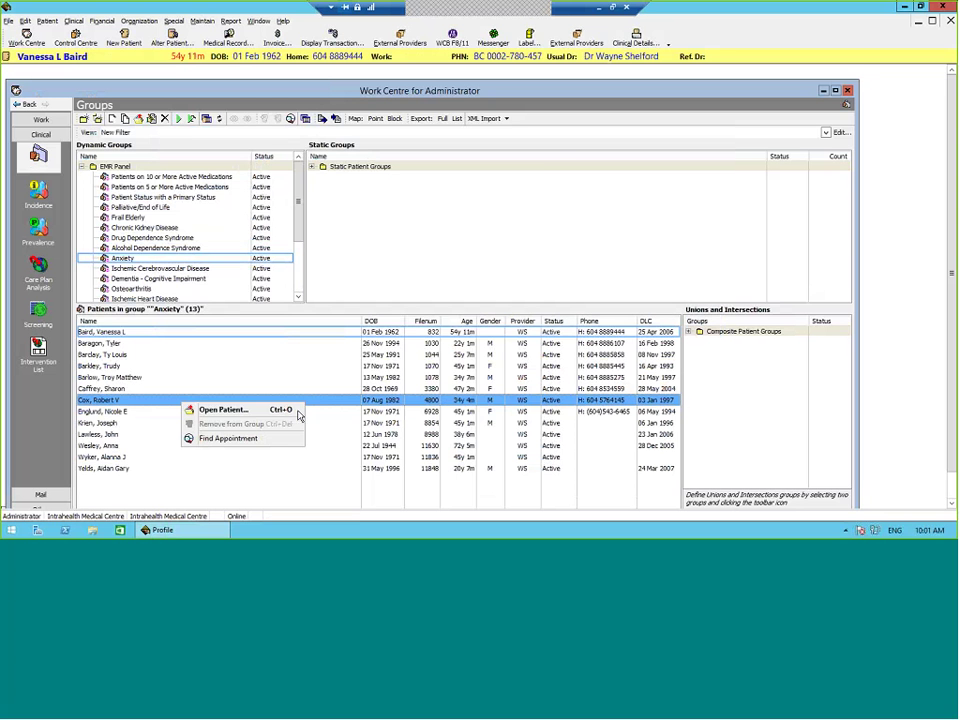
{"action": "left_click", "coordinate": [640, 40]}
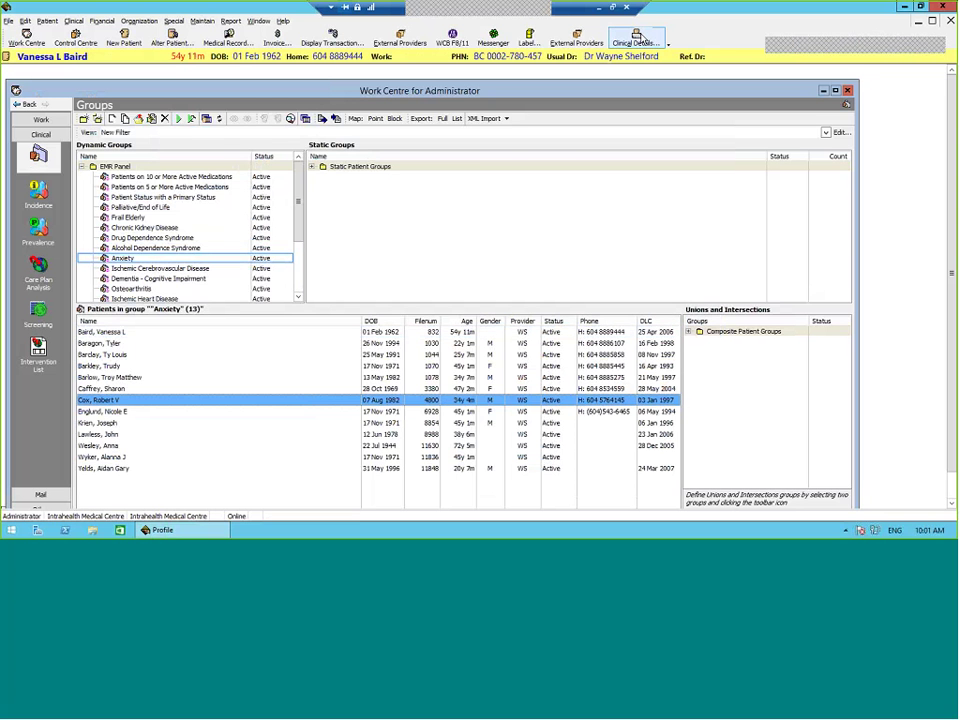
{"action": "left_click", "coordinate": [350, 150]}
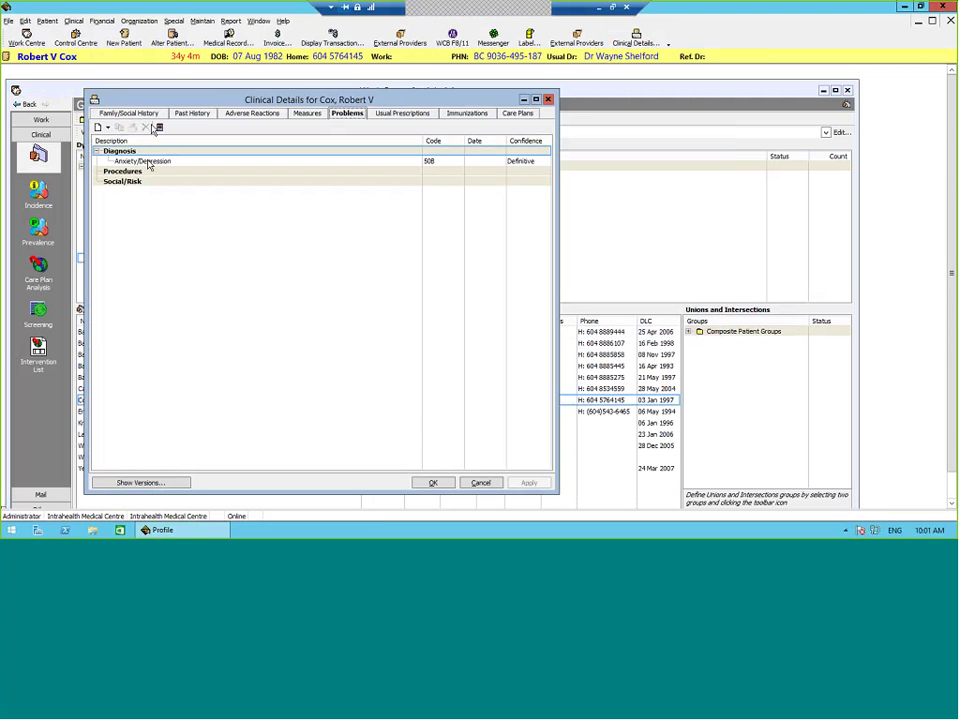
{"action": "left_click", "coordinate": [148, 162]}
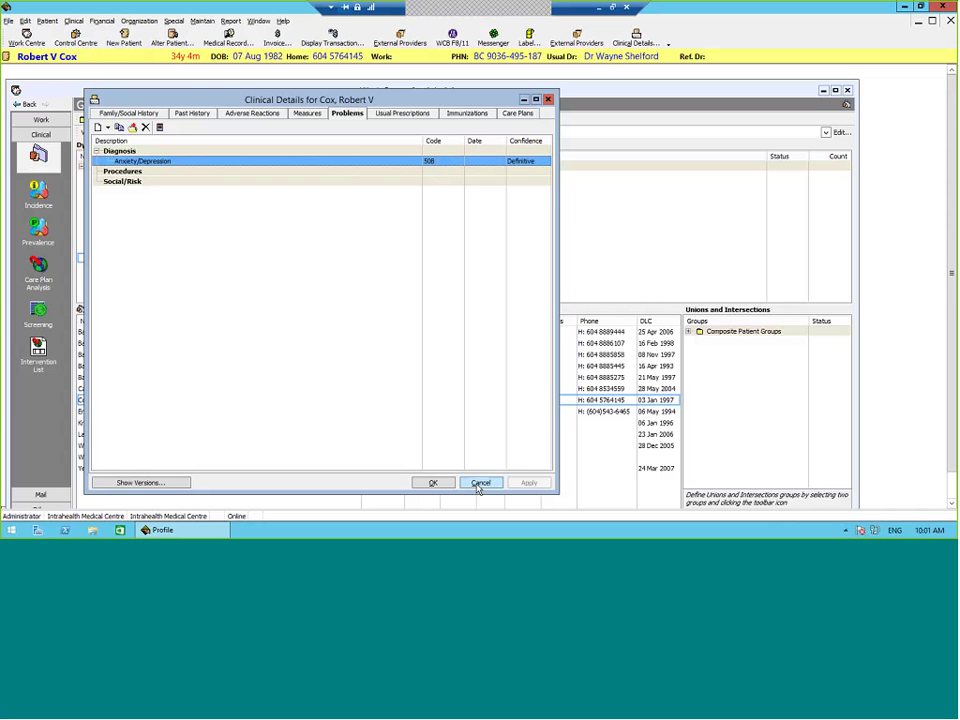
{"action": "left_click", "coordinate": [480, 484]}
{"action": "left_click", "coordinate": [481, 483]}
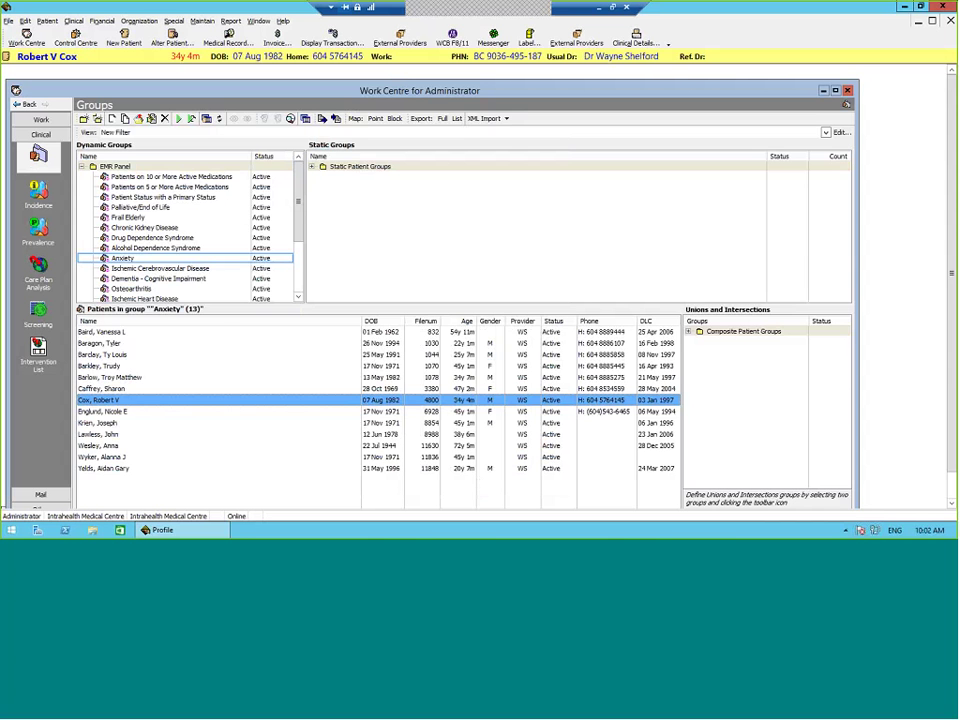
{"action": "left_click", "coordinate": [160, 268]}
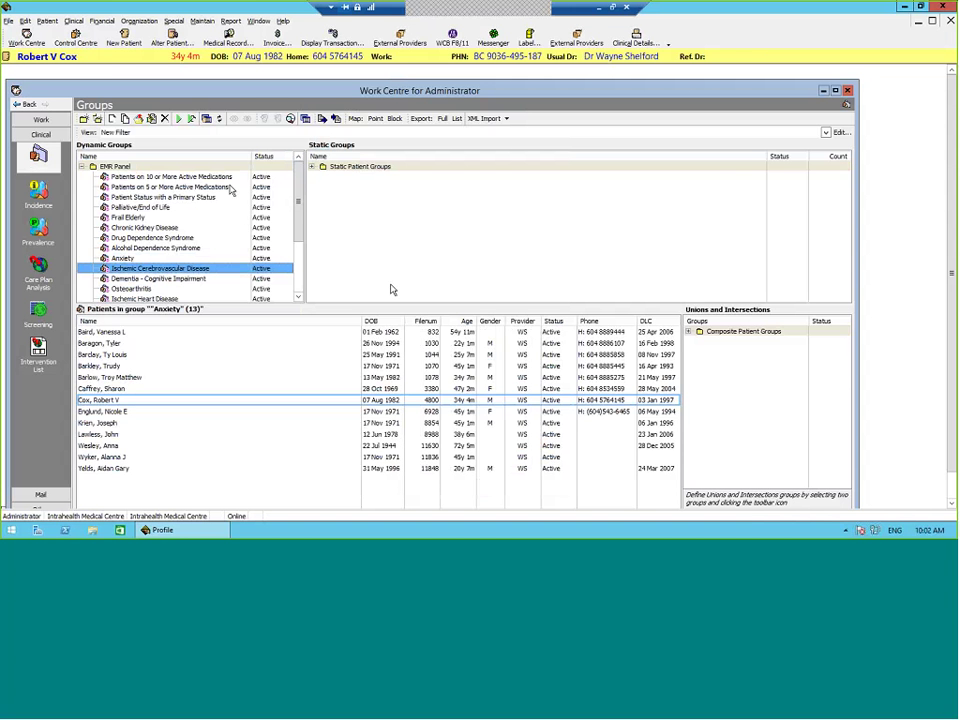
Step: Delete the Ischemic Cerebrovascular Disease group's macro and switch its filtering to General
{"action": "right_click", "coordinate": [215, 268]}
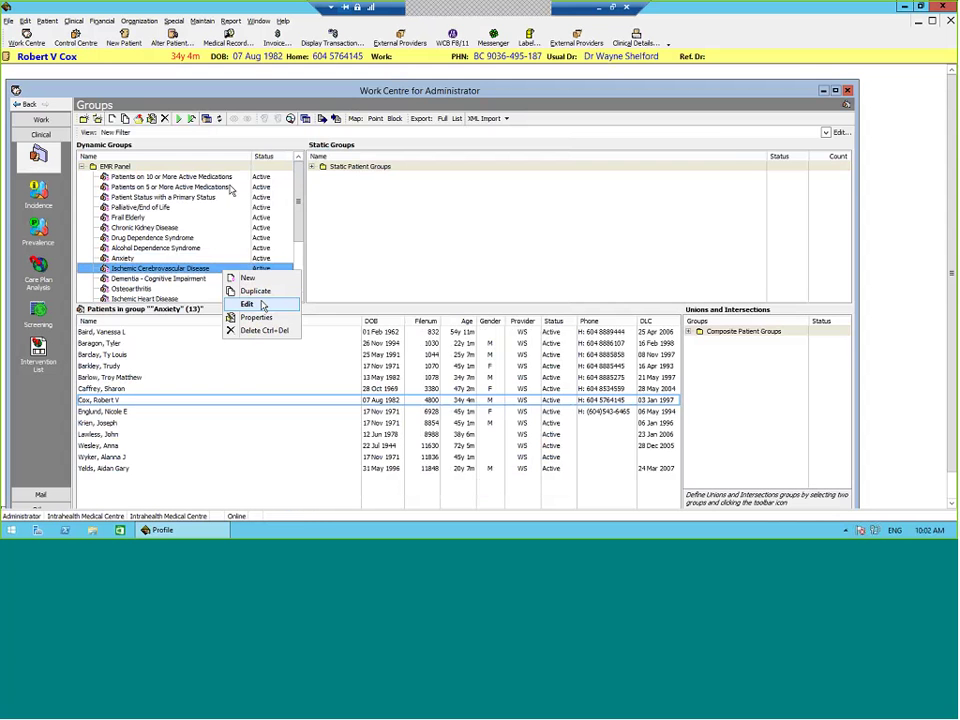
{"action": "left_click", "coordinate": [240, 304]}
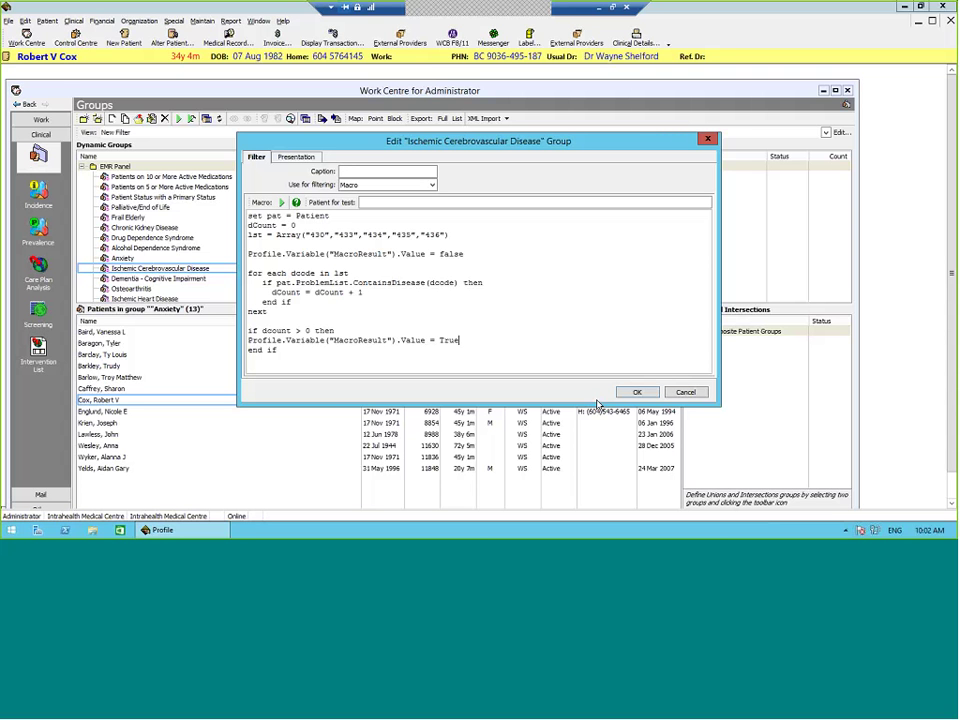
{"action": "key", "text": "ctrl+a"}
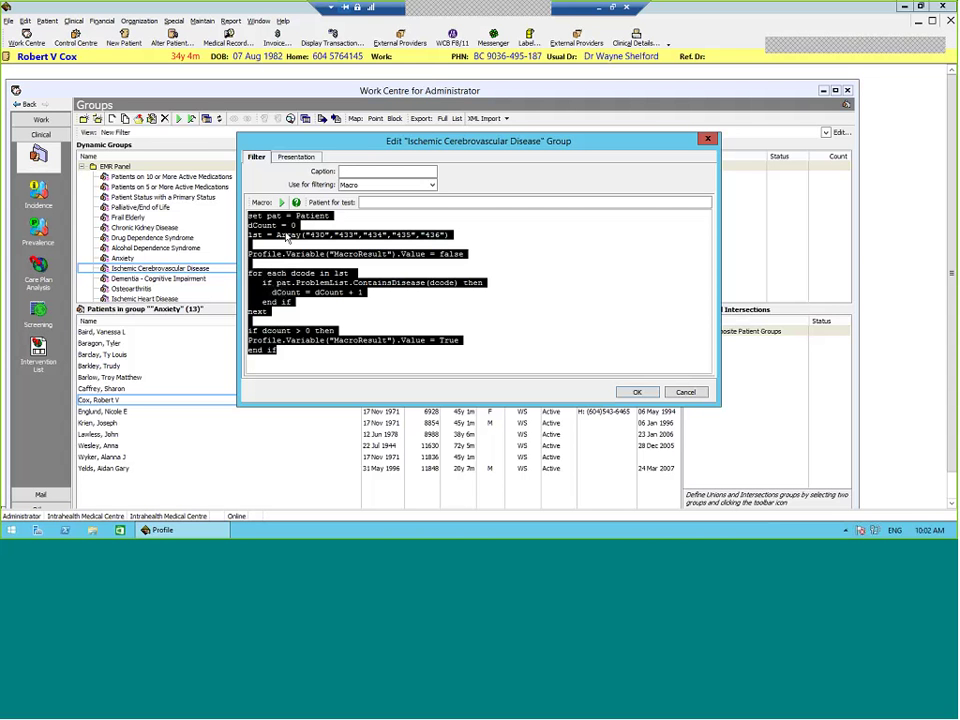
{"action": "key", "text": "Delete"}
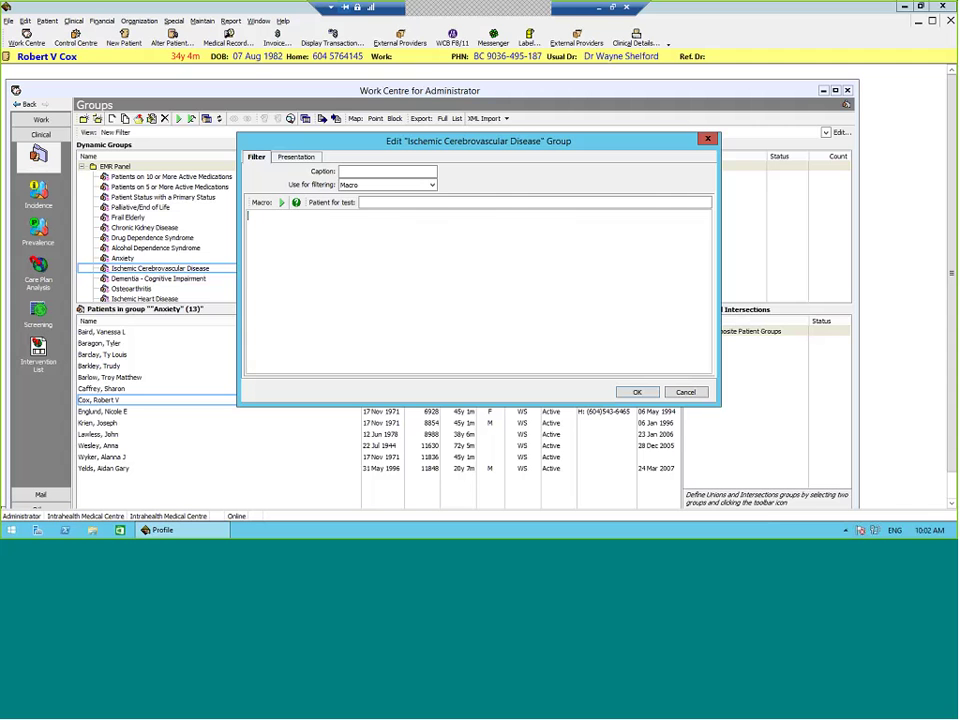
{"action": "key", "text": "Up"}
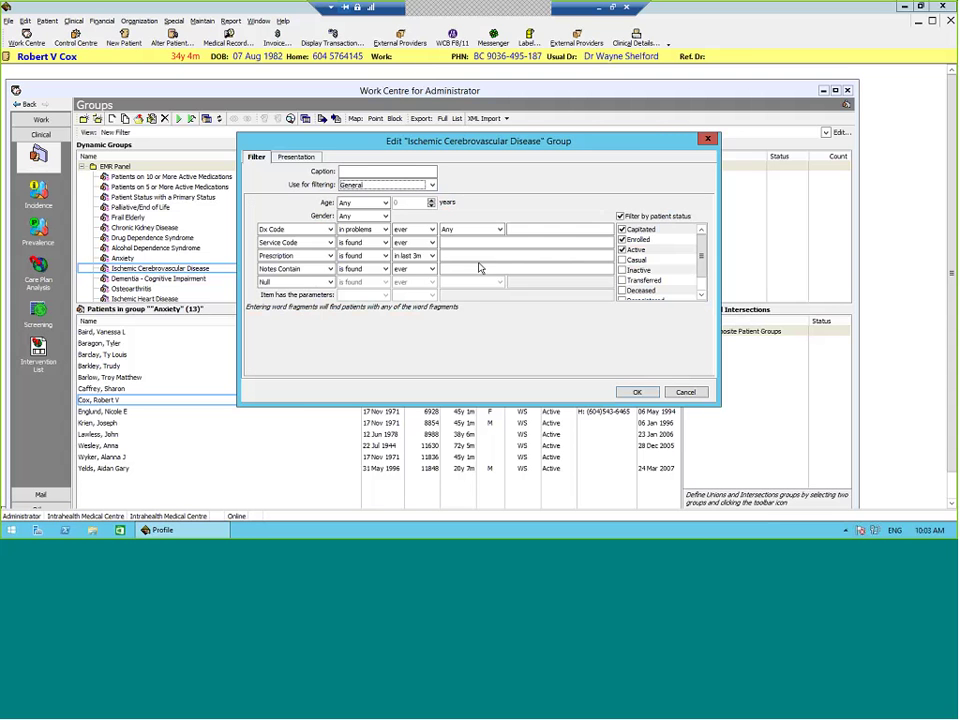
Step: Start a Dx Code criterion, then back out of the editor discarding the changes
{"action": "left_click", "coordinate": [545, 230]}
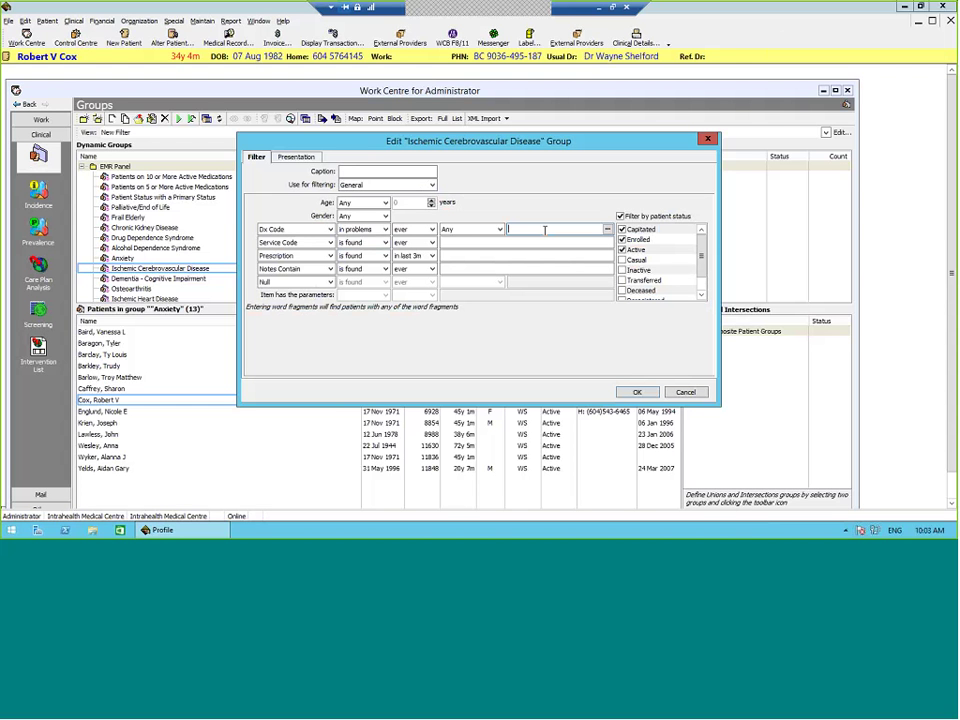
{"action": "key", "text": "Escape"}
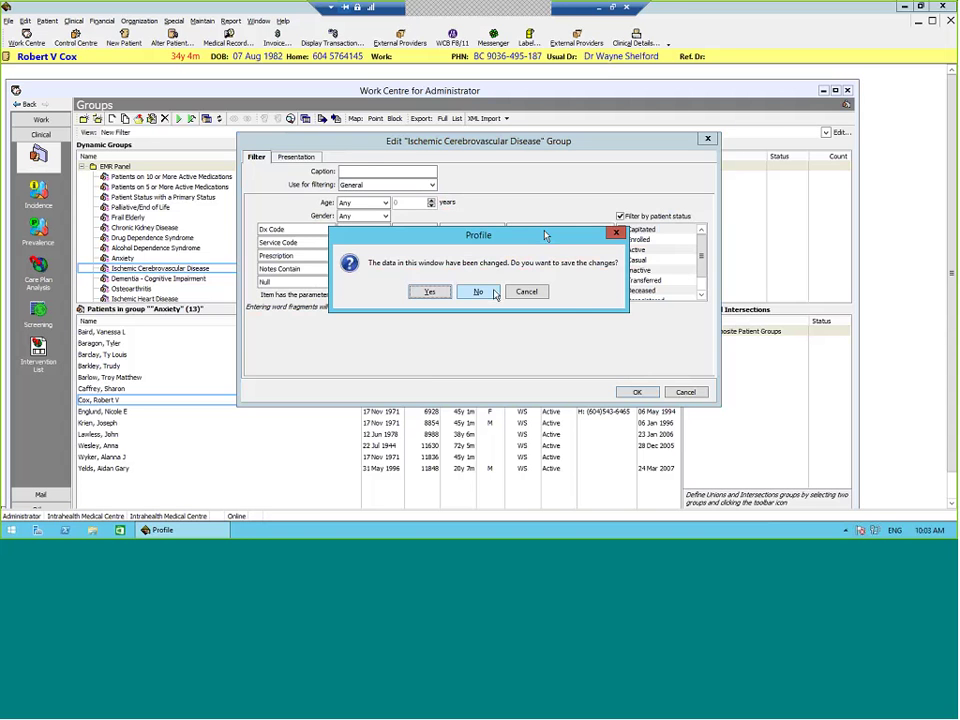
{"action": "left_click", "coordinate": [478, 291]}
Step: Reopen the group's filter, highlight its codes 430, 433, 434, 435, 436, and close unchanged
{"action": "right_click", "coordinate": [211, 271]}
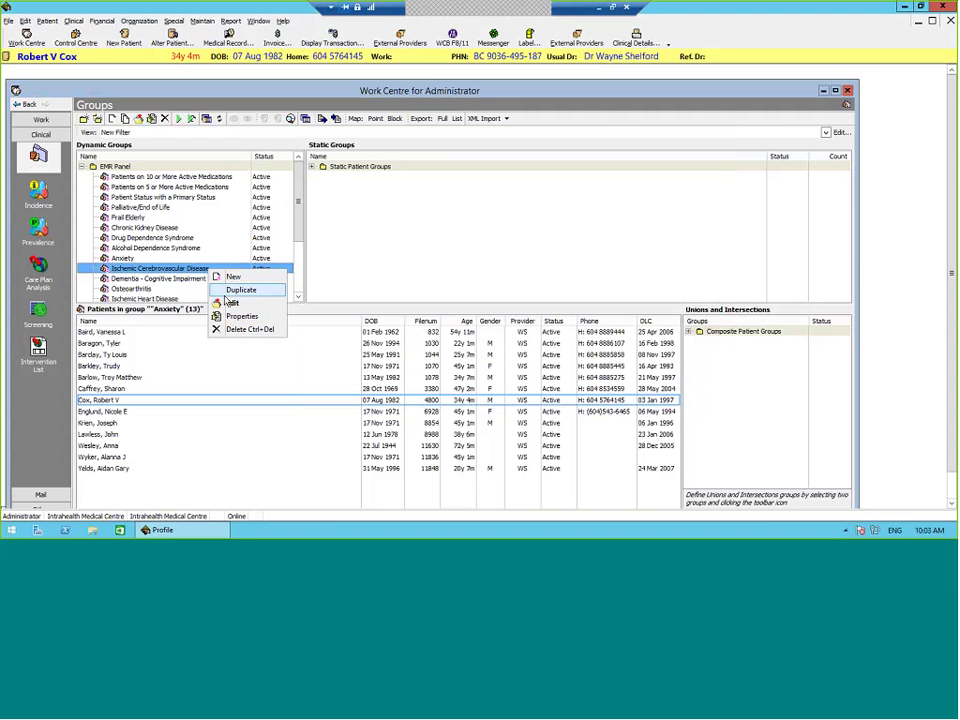
{"action": "left_click", "coordinate": [232, 302]}
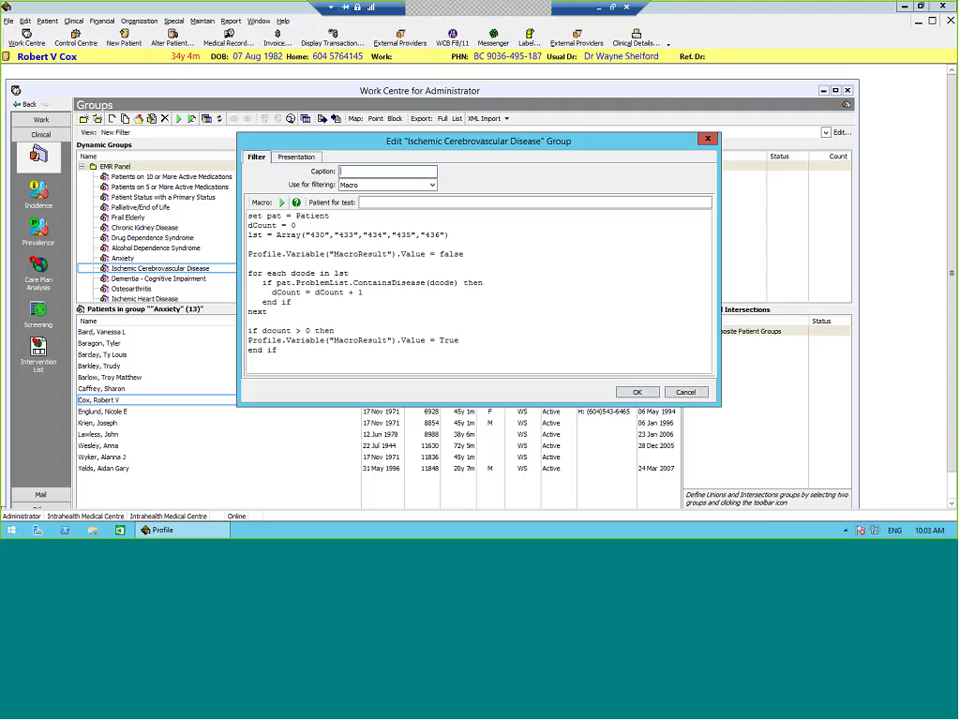
{"action": "left_click_drag", "start_coordinate": [309, 235], "coordinate": [452, 236]}
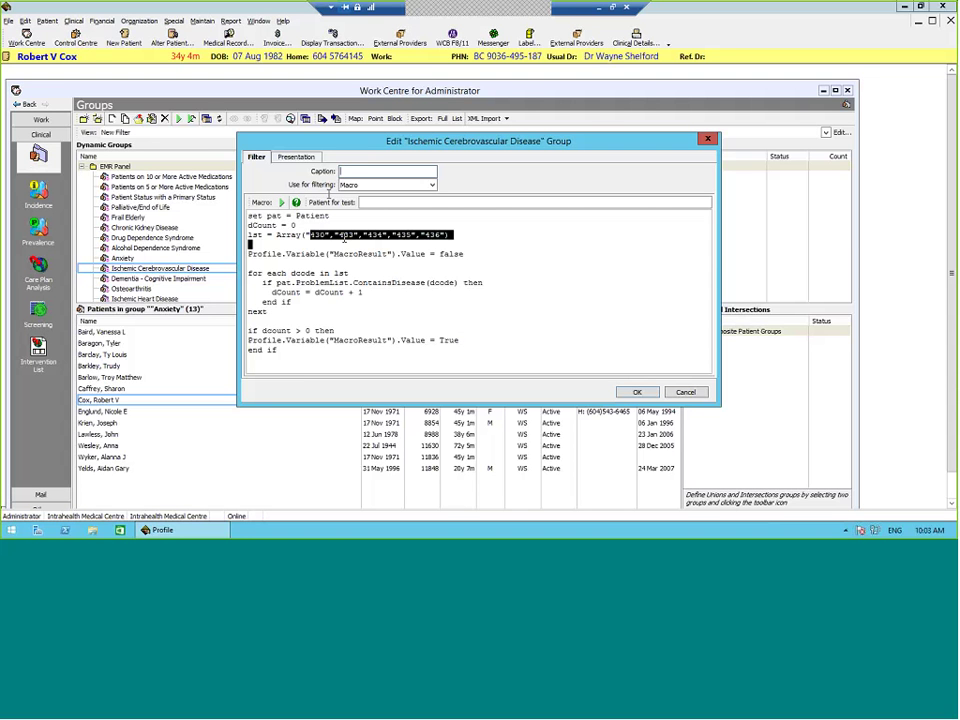
{"action": "left_click_drag", "start_coordinate": [309, 235], "coordinate": [444, 236]}
{"action": "key", "text": "Escape"}
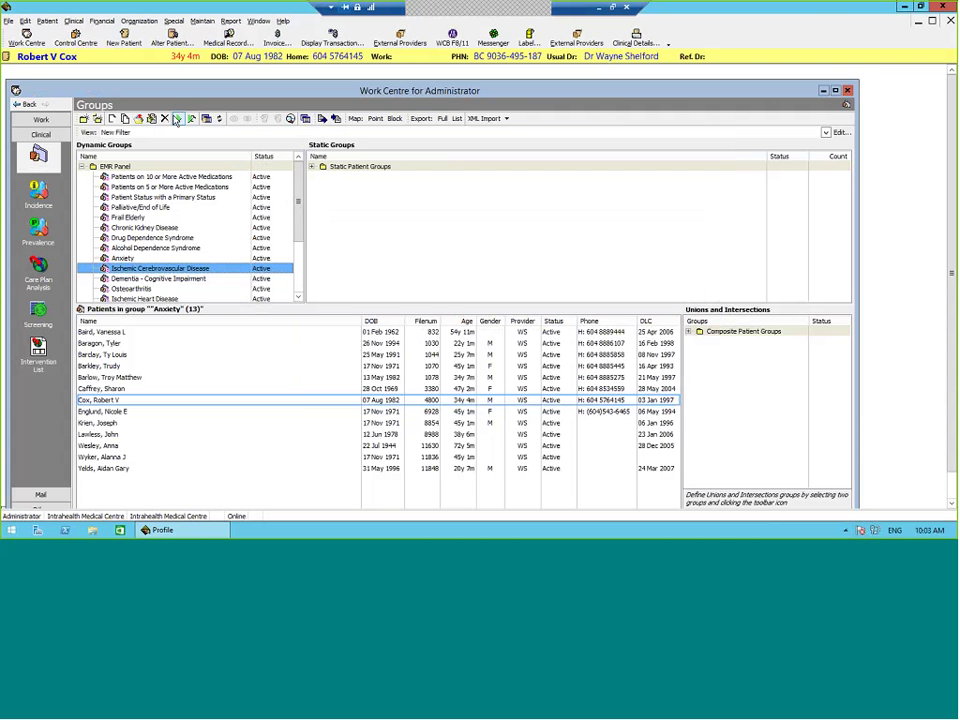
Step: Run the Ischemic Cerebrovascular Disease group and wait for its 10 patients to appear
{"action": "left_click", "coordinate": [176, 118]}
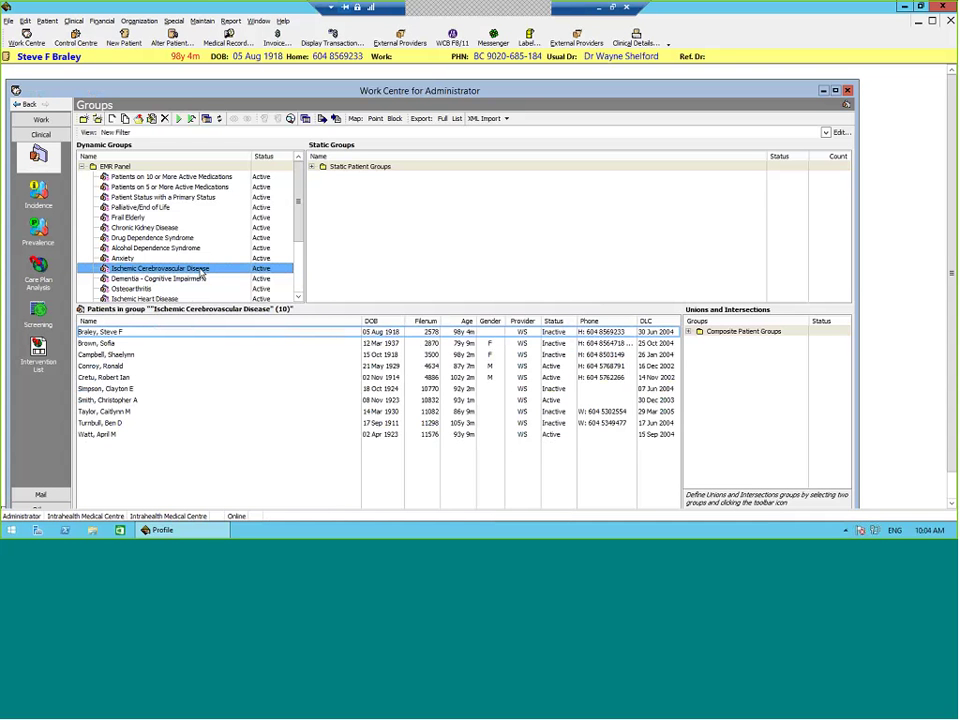
Step: Inspect the group's macro codes 430–436 alongside the patient list, then cancel without changes
{"action": "right_click", "coordinate": [204, 270]}
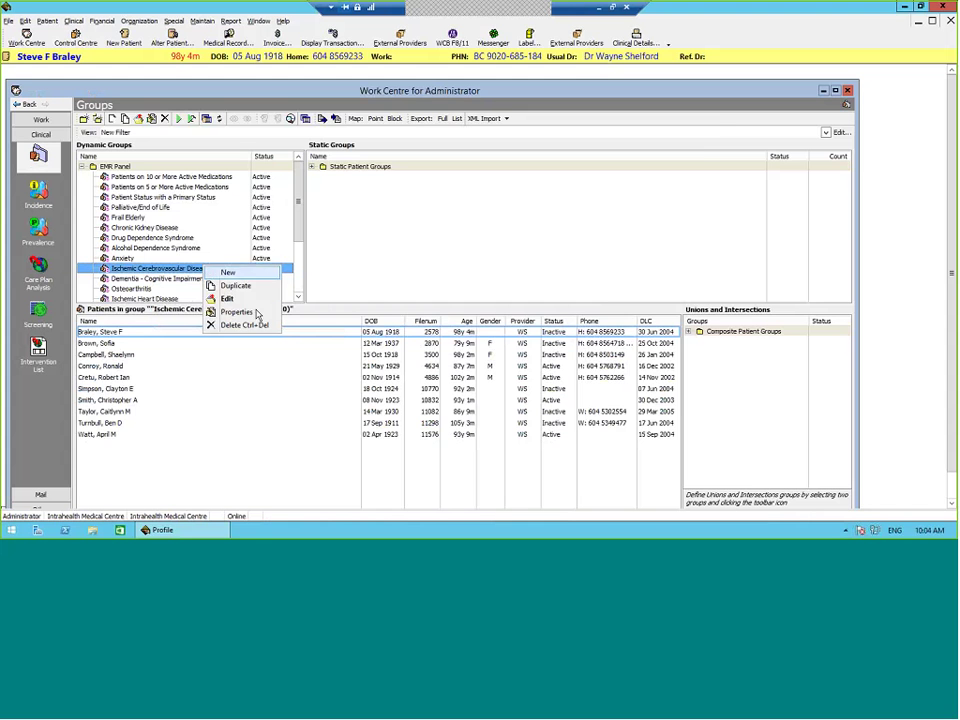
{"action": "left_click", "coordinate": [373, 286]}
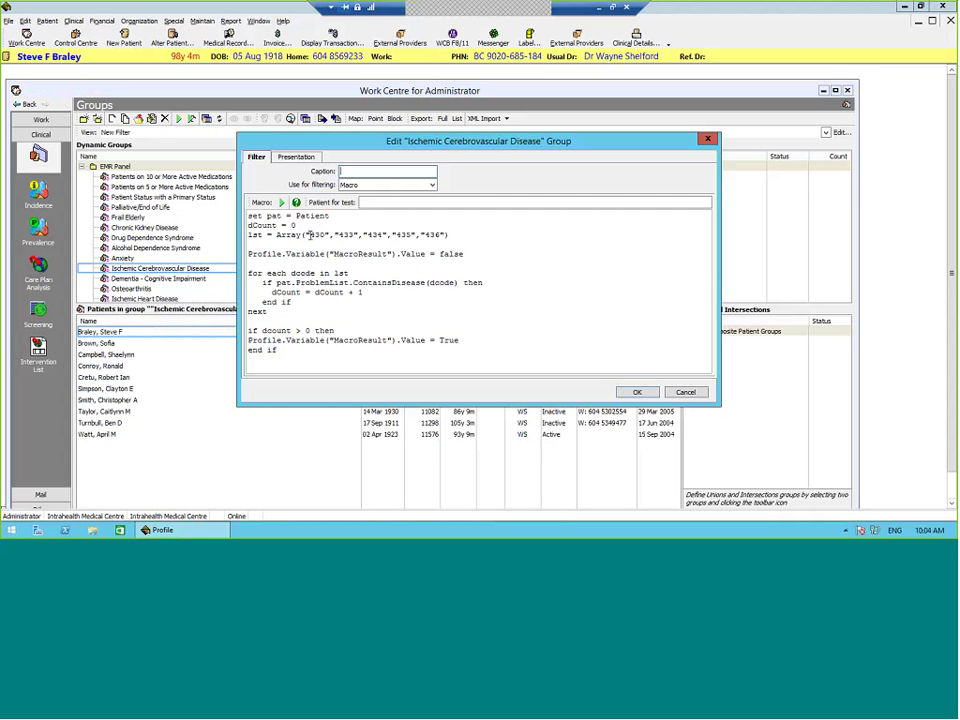
{"action": "left_click", "coordinate": [310, 234]}
{"action": "left_click_drag", "start_coordinate": [480, 141], "coordinate": [658, 79]}
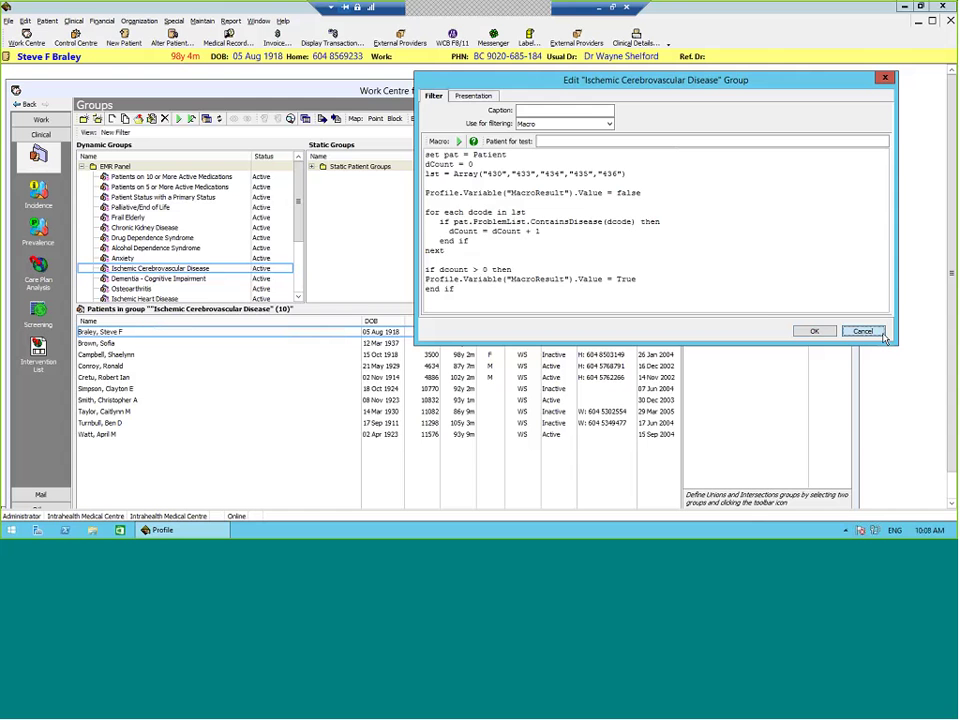
{"action": "left_click", "coordinate": [879, 333]}
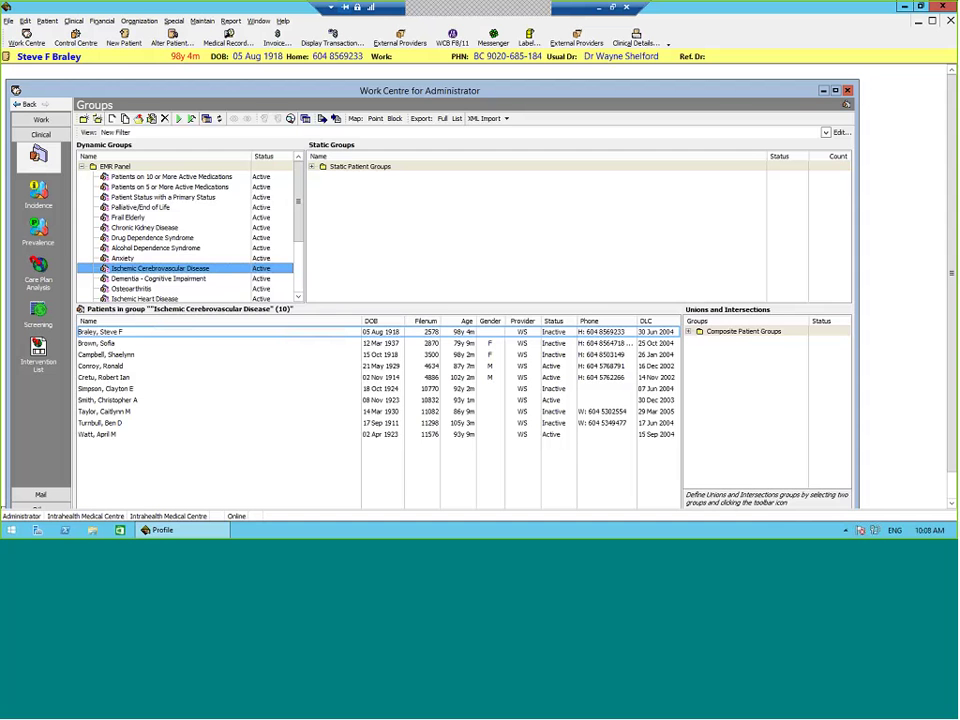
Step: Review the Dementia - Cognitive Impairment filter (code 331), run it, and select the first of 6 patients
{"action": "left_click", "coordinate": [211, 280]}
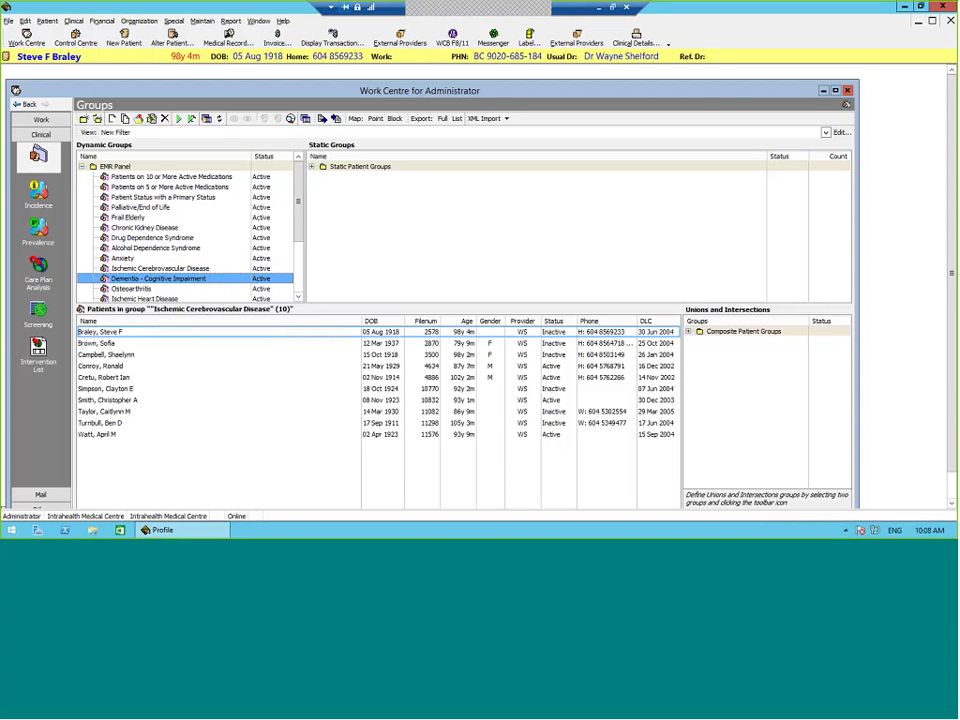
{"action": "right_click", "coordinate": [190, 279]}
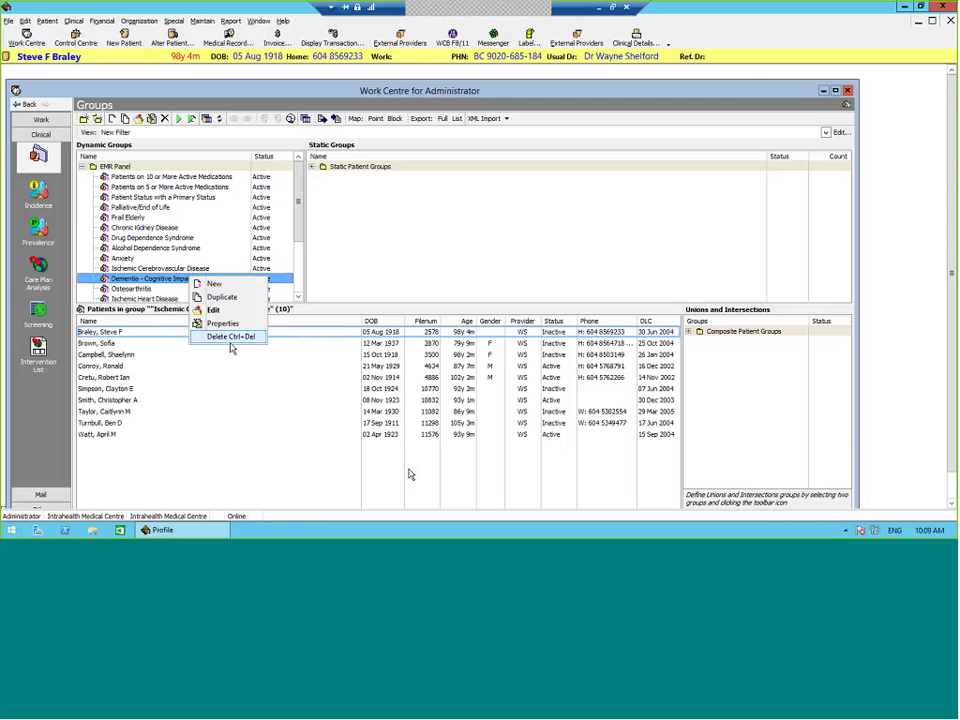
{"action": "left_click", "coordinate": [226, 312]}
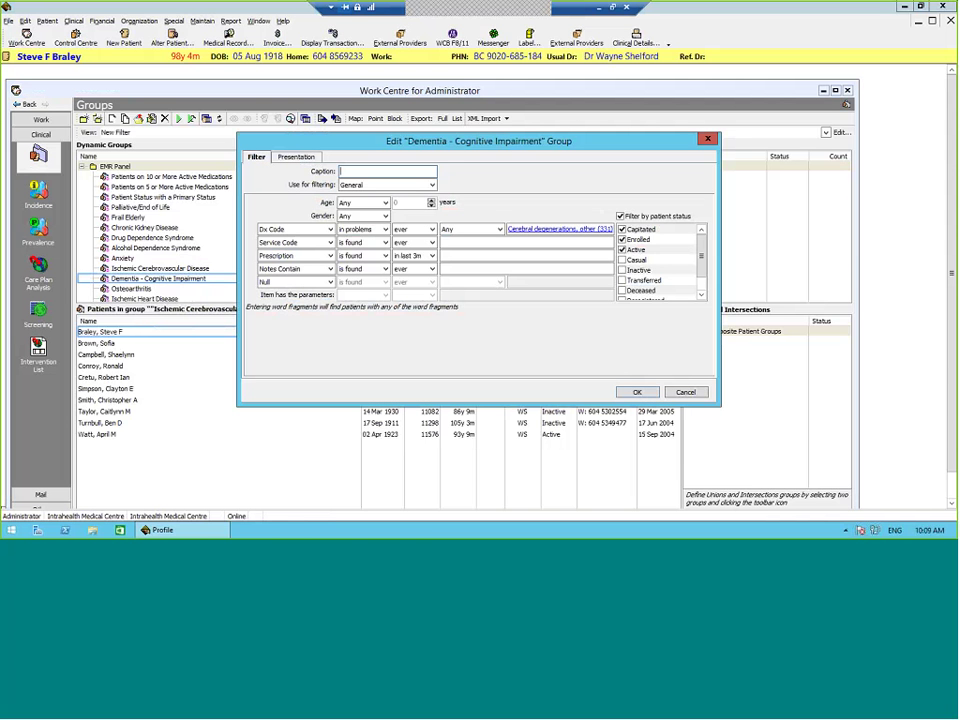
{"action": "left_click", "coordinate": [684, 394]}
{"action": "left_click", "coordinate": [179, 119]}
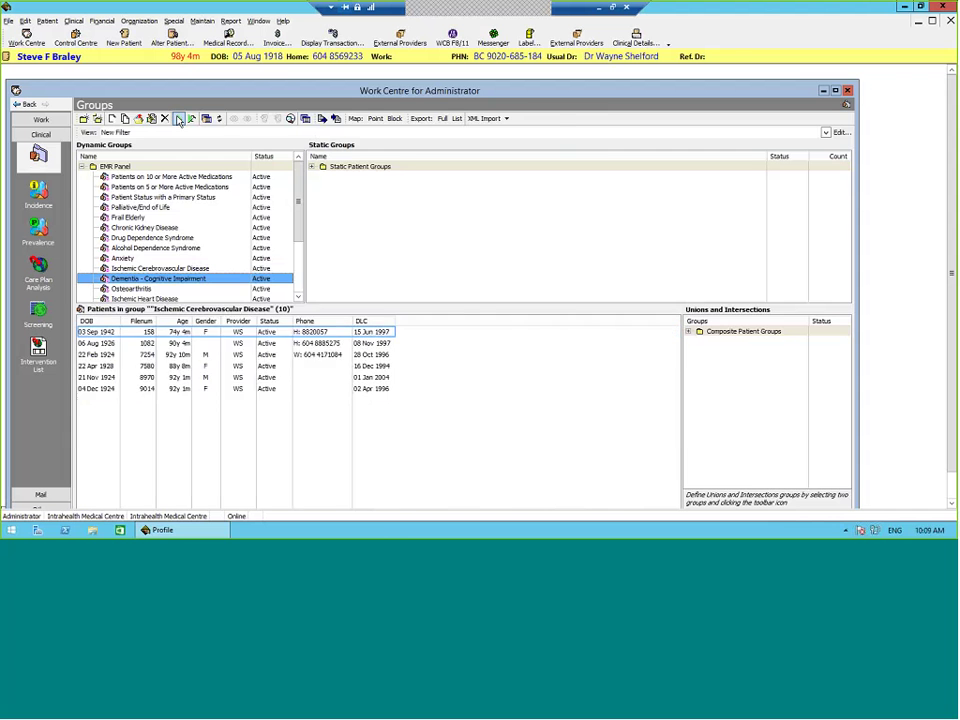
{"action": "left_click", "coordinate": [516, 334]}
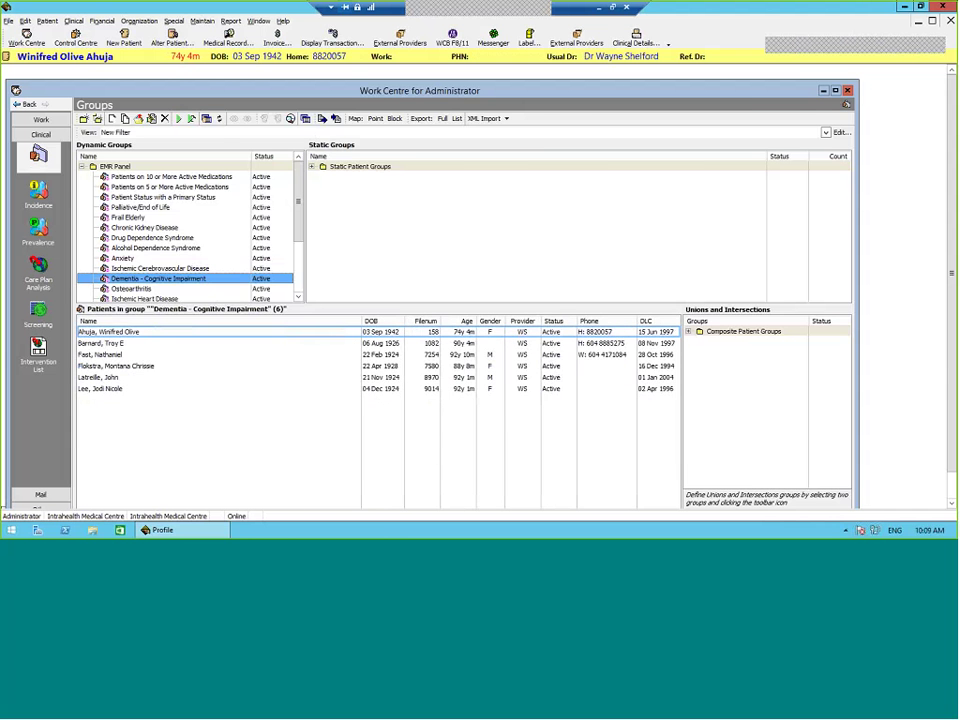
Step: Confirm a Dementia group patient's problem list includes Cerebral degenerations, other (331), then close without changes
{"action": "left_click", "coordinate": [516, 366]}
{"action": "left_click", "coordinate": [636, 38]}
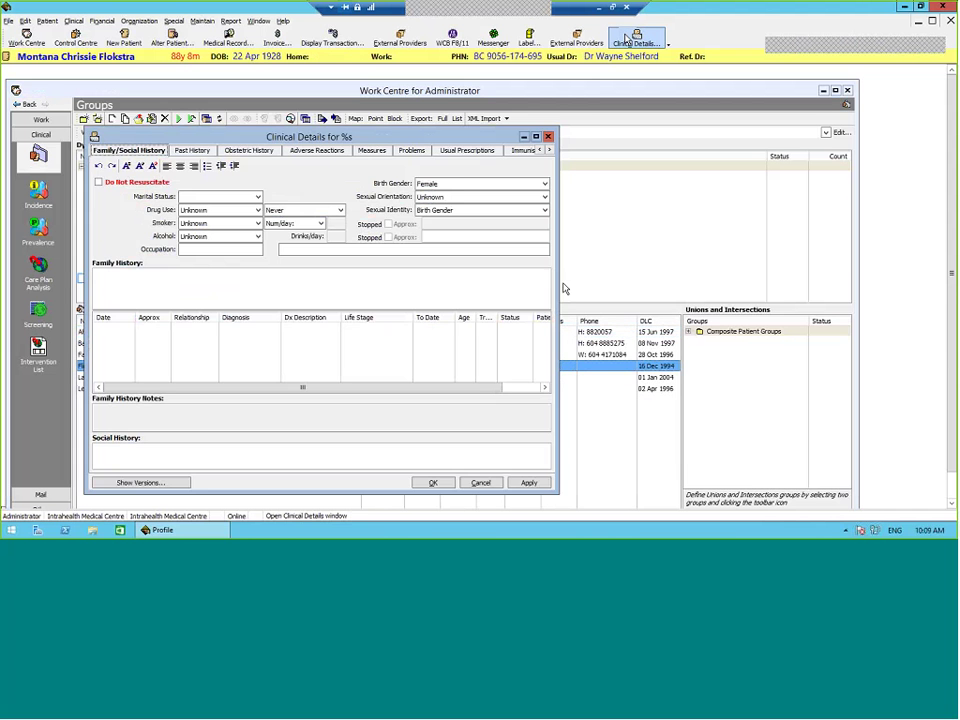
{"action": "left_click", "coordinate": [411, 150]}
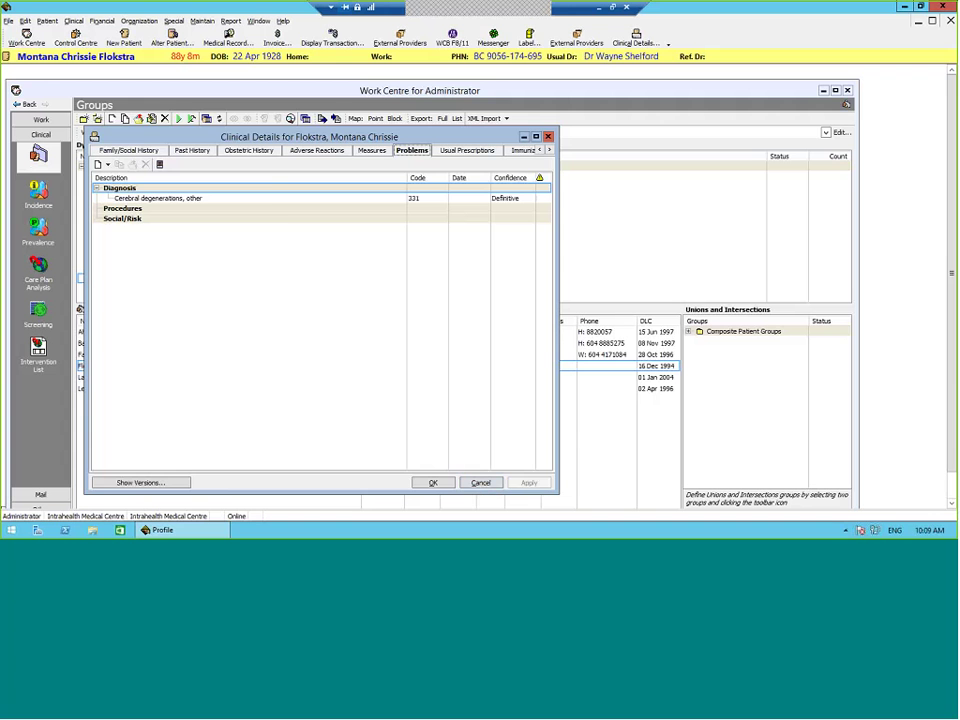
{"action": "left_click", "coordinate": [480, 483]}
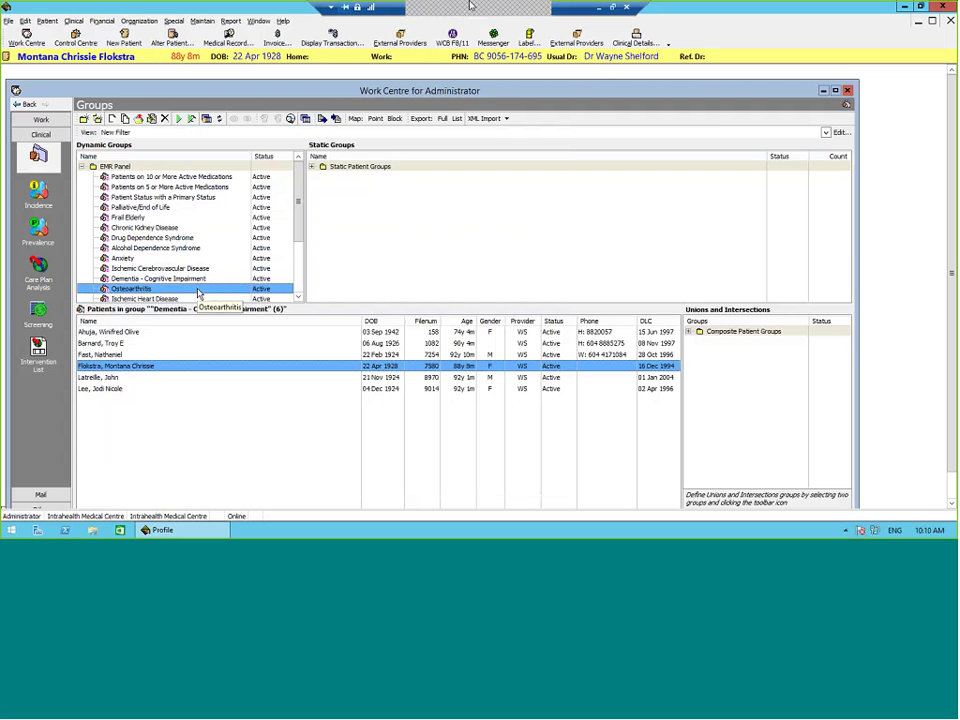
Step: Review the Osteoarthritis group filter's Dx Code 715 (Osteoarthrosis and allied disorders) and close it with OK
{"action": "left_click", "coordinate": [195, 289]}
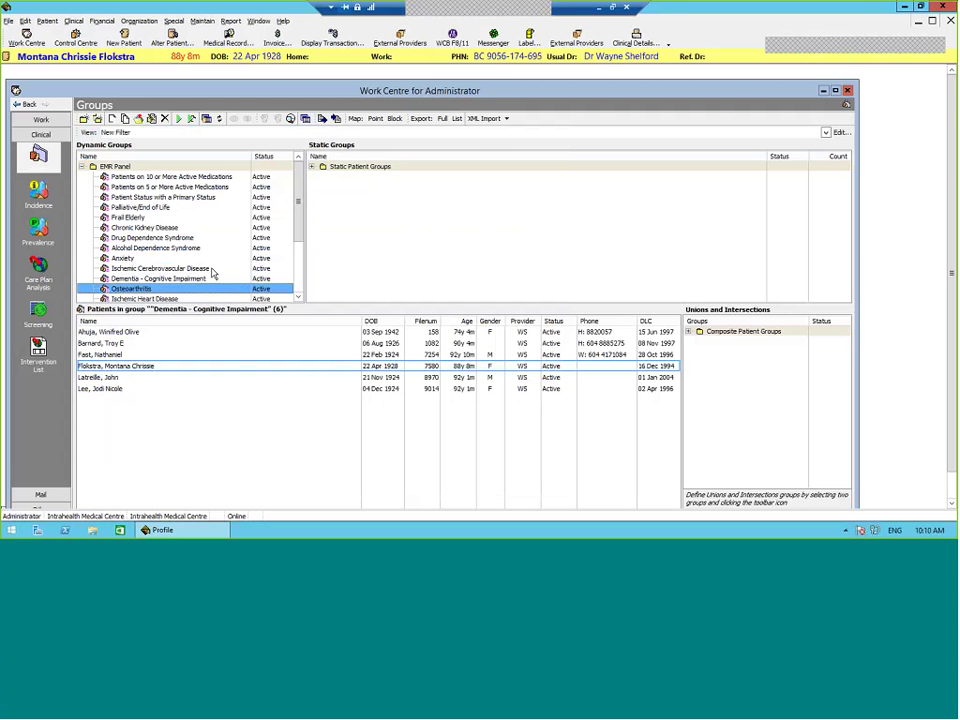
{"action": "right_click", "coordinate": [190, 289]}
{"action": "left_click", "coordinate": [200, 321]}
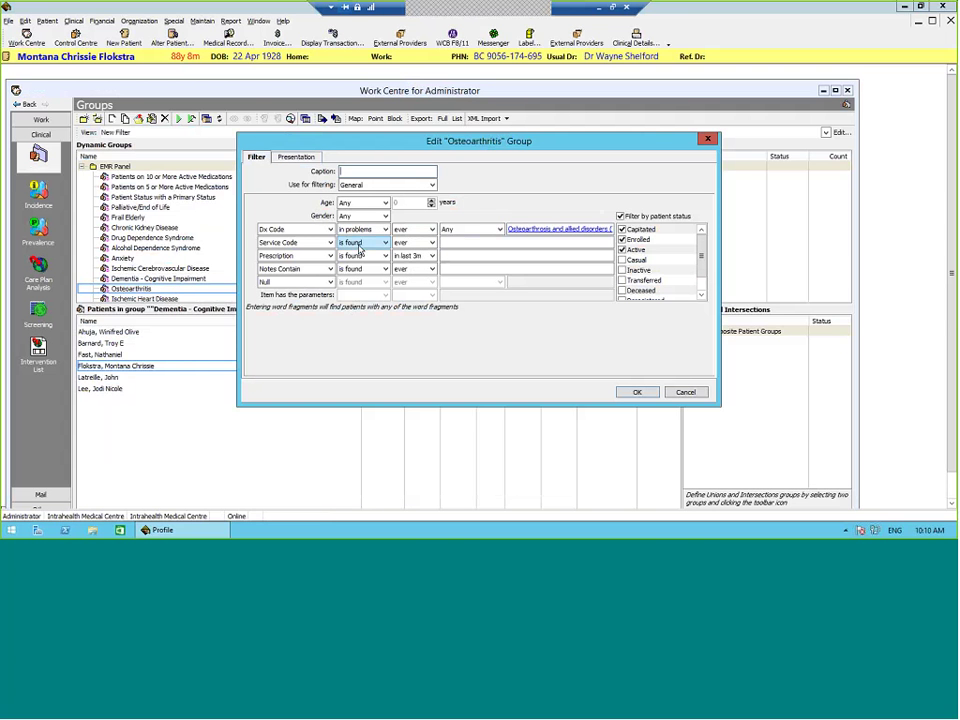
{"action": "left_click", "coordinate": [586, 232]}
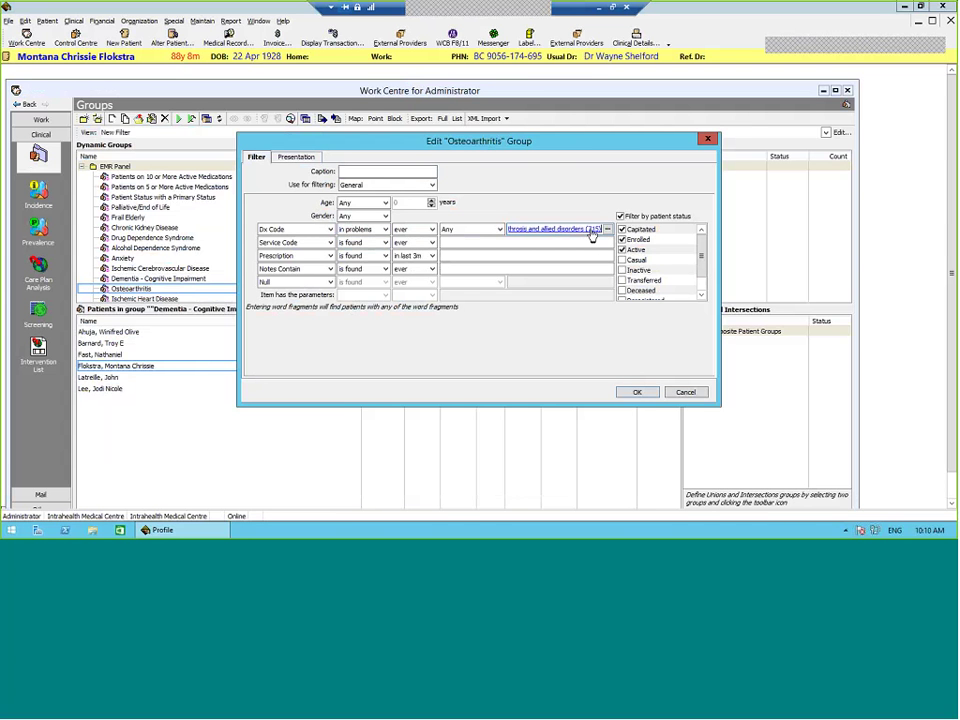
{"action": "left_click", "coordinate": [636, 391]}
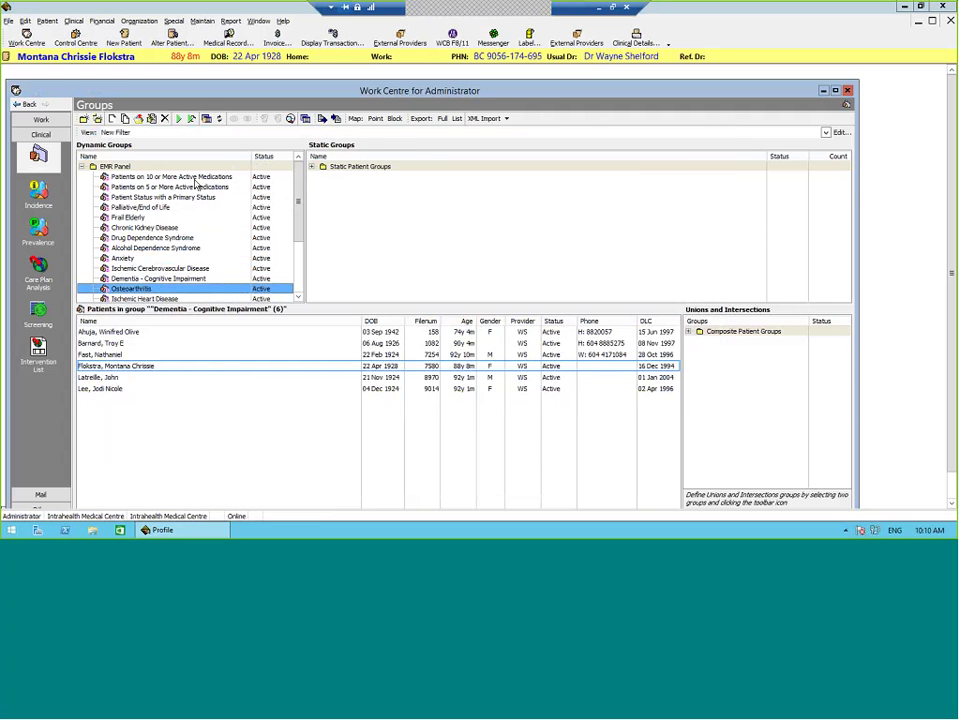
Step: Run the Osteoarthritis group (5 patients) and verify the first patient has Osteoarthrosis 715 in problems
{"action": "left_click", "coordinate": [141, 333]}
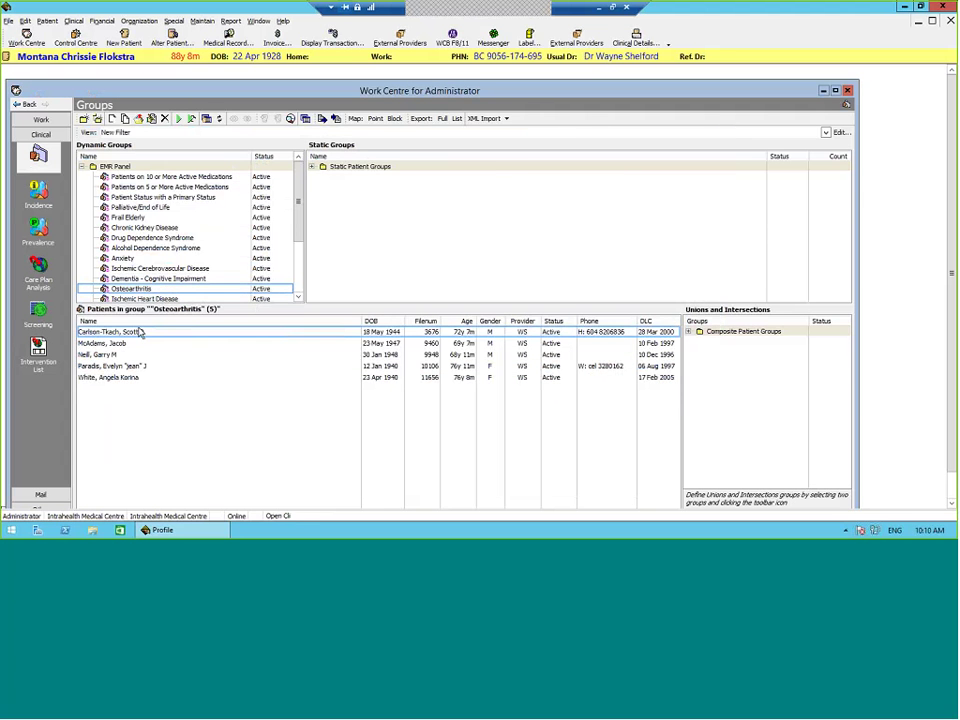
{"action": "left_click", "coordinate": [141, 333]}
{"action": "left_click", "coordinate": [636, 38]}
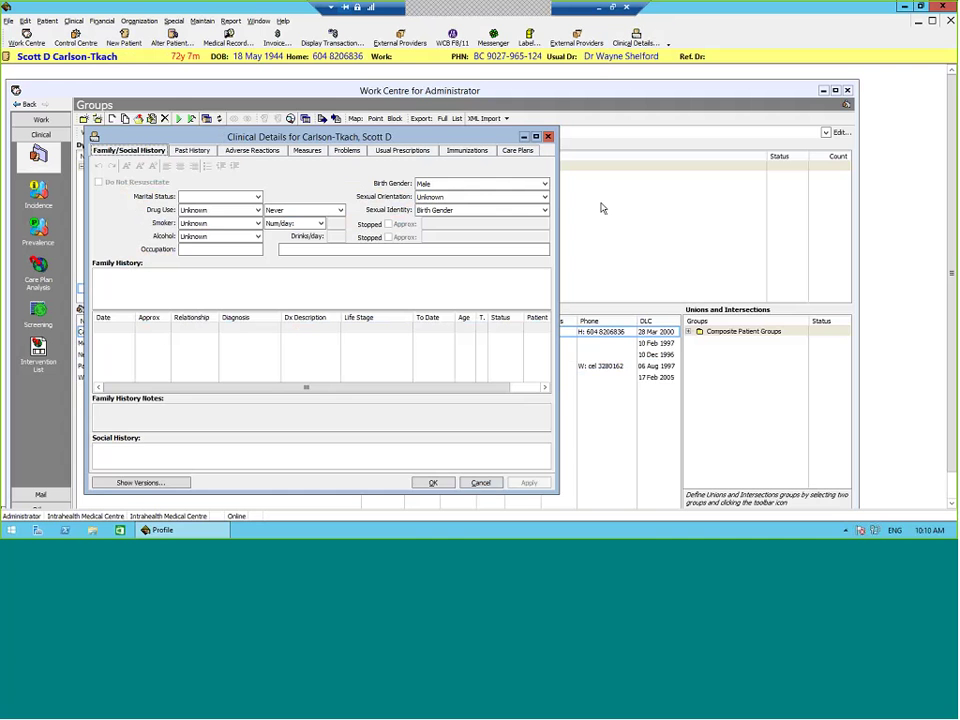
{"action": "left_click", "coordinate": [355, 138]}
{"action": "left_click", "coordinate": [420, 186]}
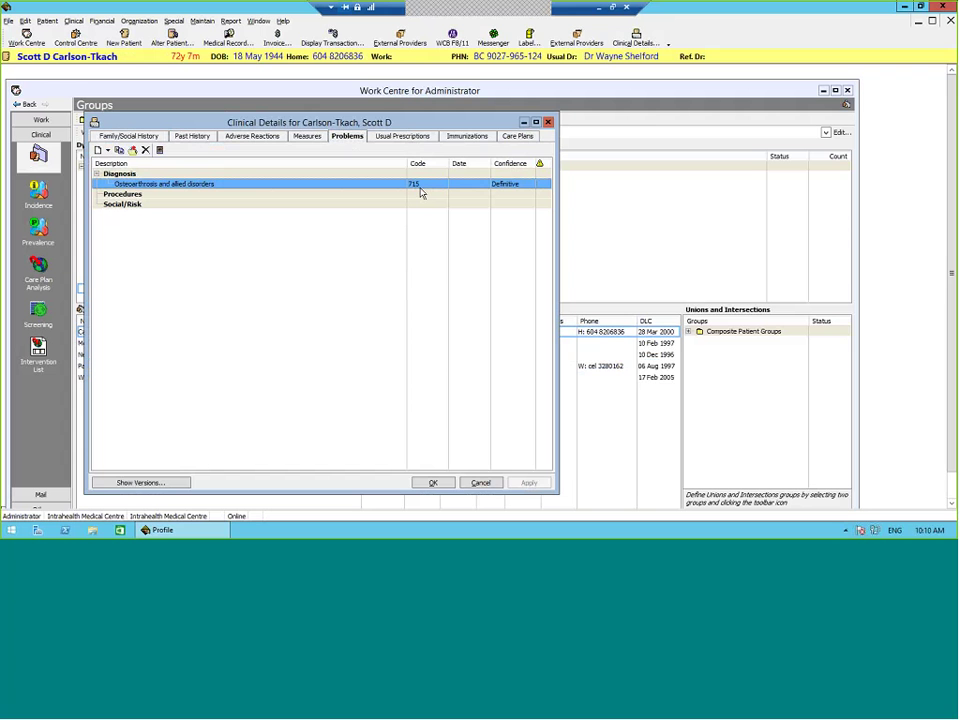
{"action": "double_click", "coordinate": [421, 193]}
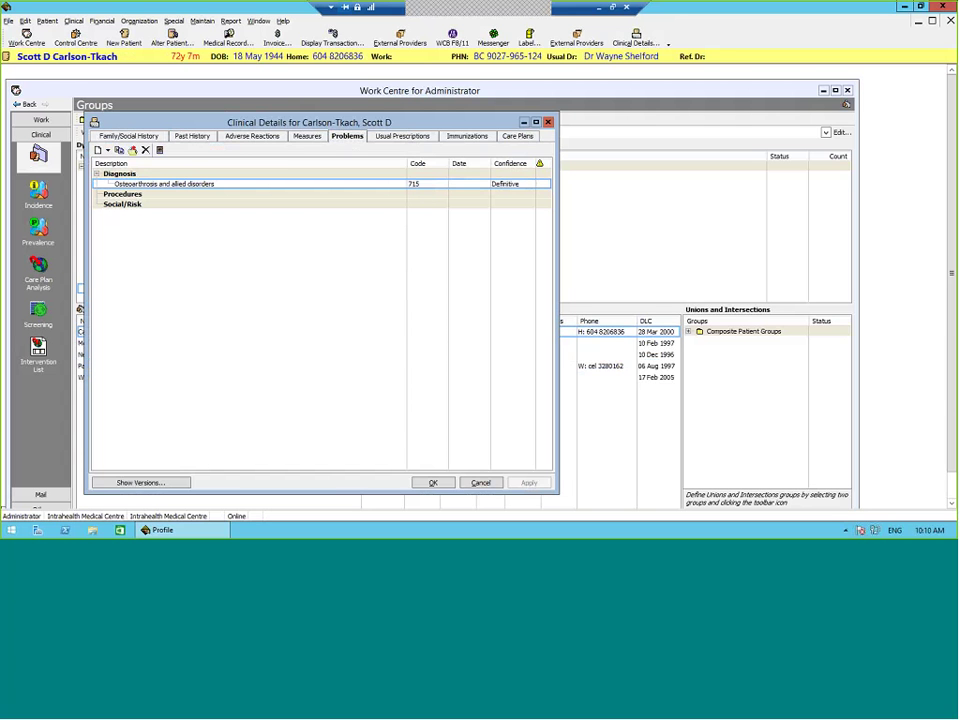
{"action": "left_click", "coordinate": [433, 482]}
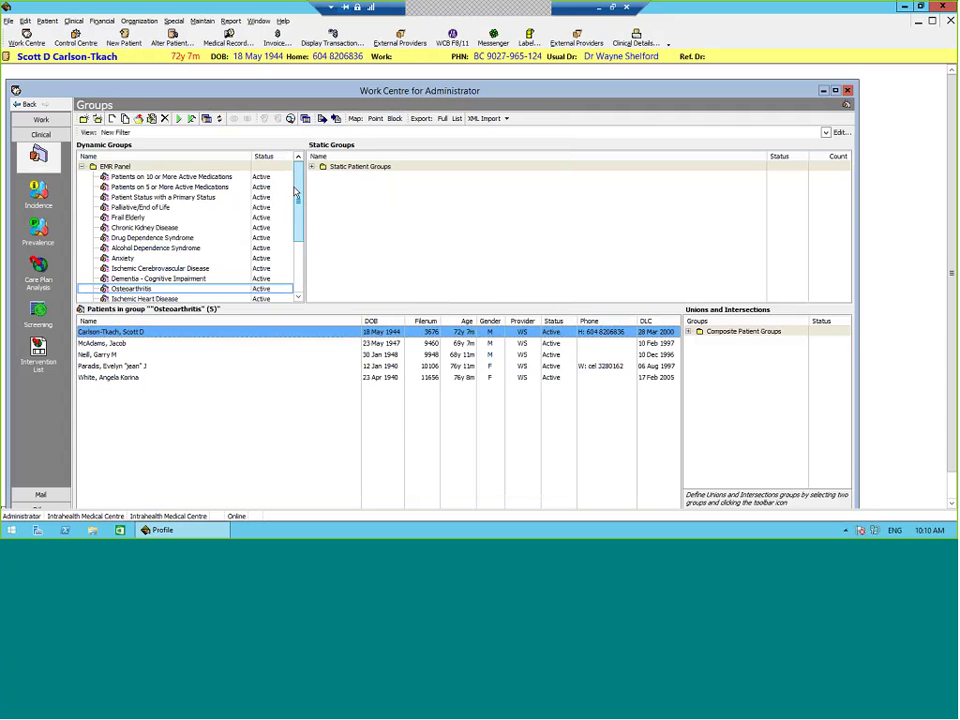
Step: Review the Ischemic Heart Disease filter's diagnosis-description match on 'Ischemic Heart Disease' and close it with OK
{"action": "scroll", "coordinate": [296, 193], "scroll_direction": "down", "scroll_amount": 1}
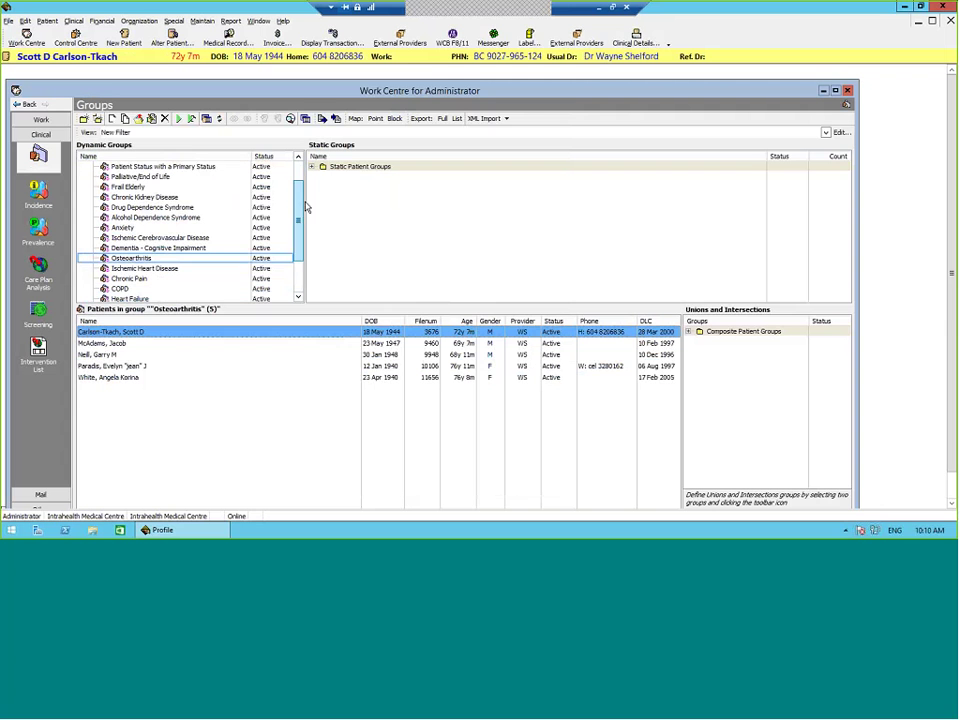
{"action": "left_click", "coordinate": [167, 269]}
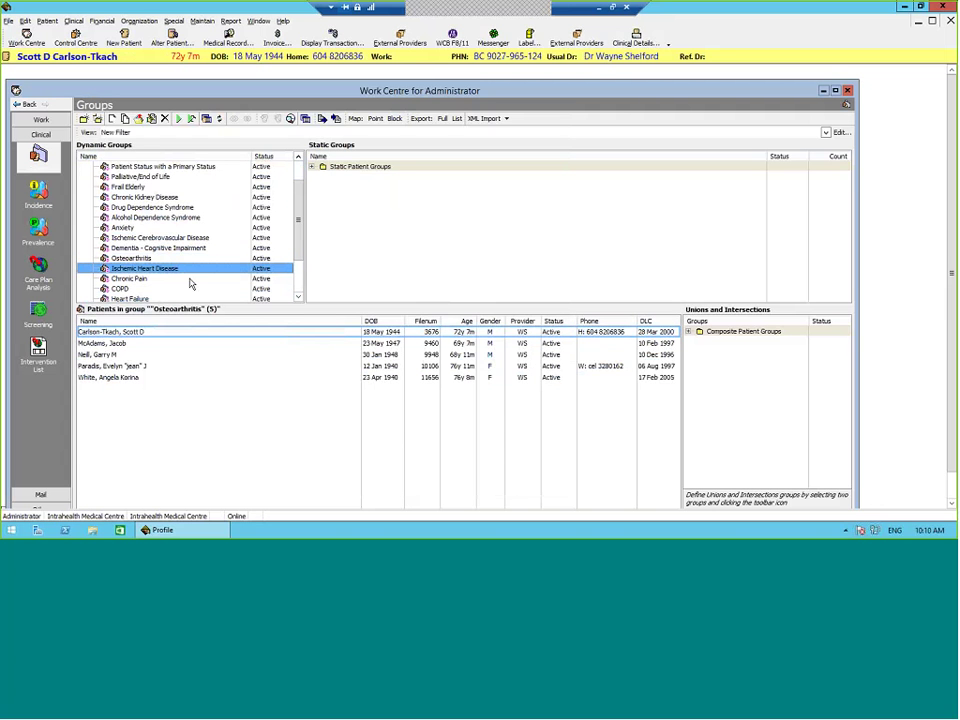
{"action": "right_click", "coordinate": [191, 272]}
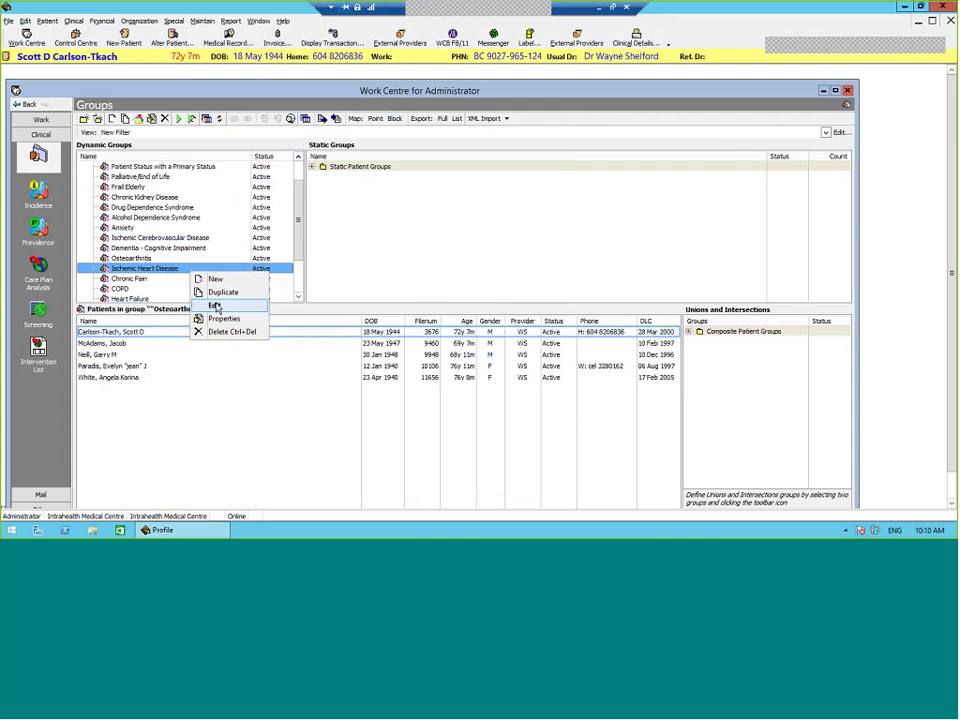
{"action": "left_click", "coordinate": [216, 306]}
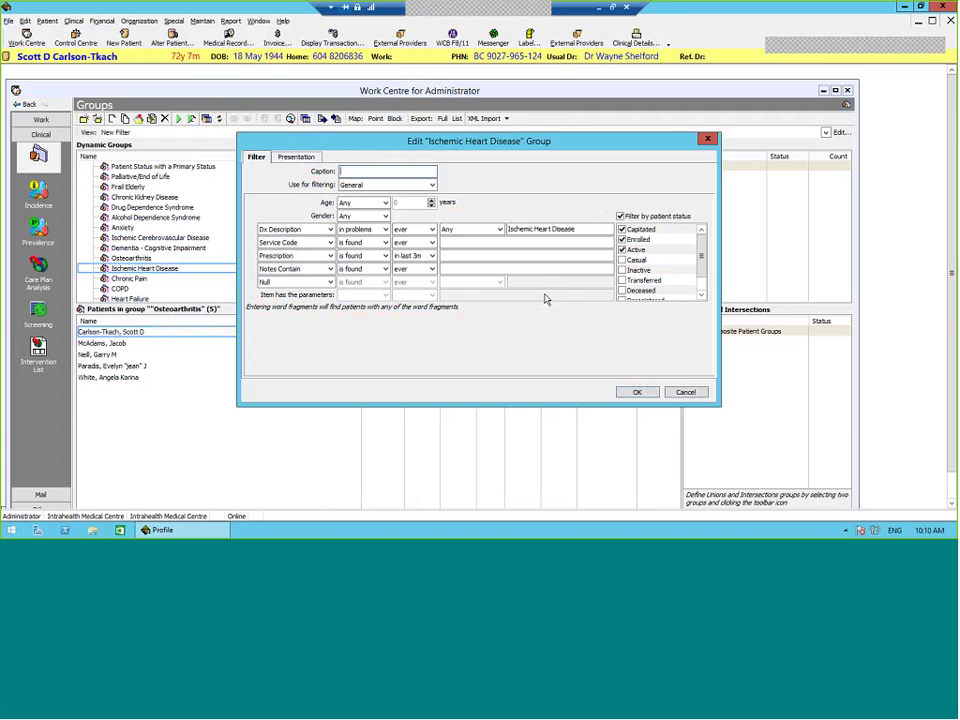
{"action": "left_click_drag", "start_coordinate": [584, 229], "coordinate": [453, 242]}
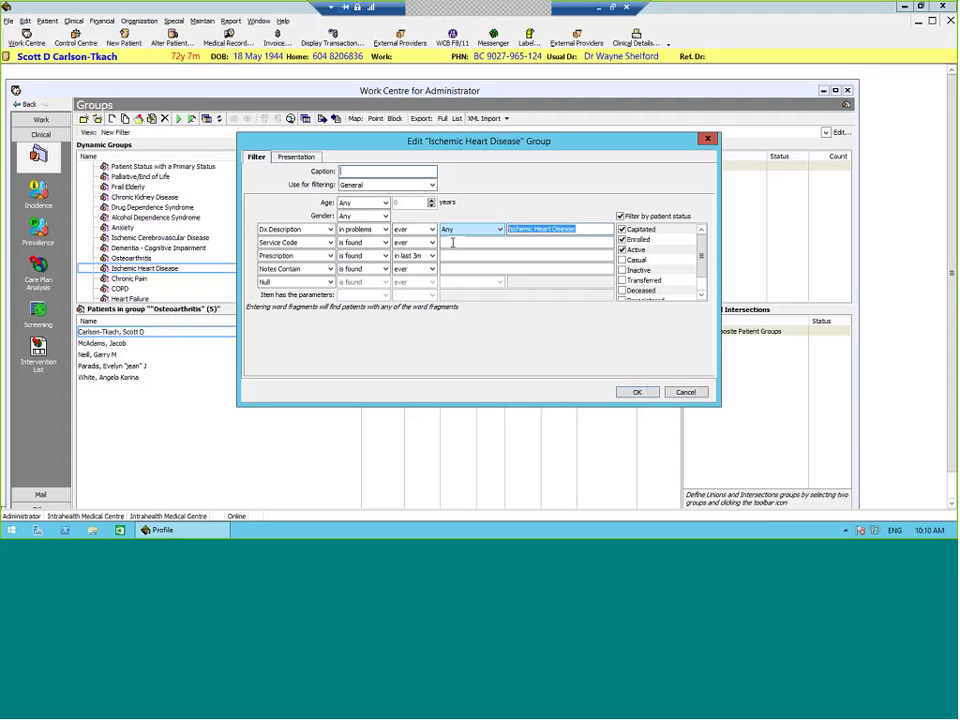
{"action": "left_click", "coordinate": [282, 233]}
{"action": "left_click", "coordinate": [503, 240]}
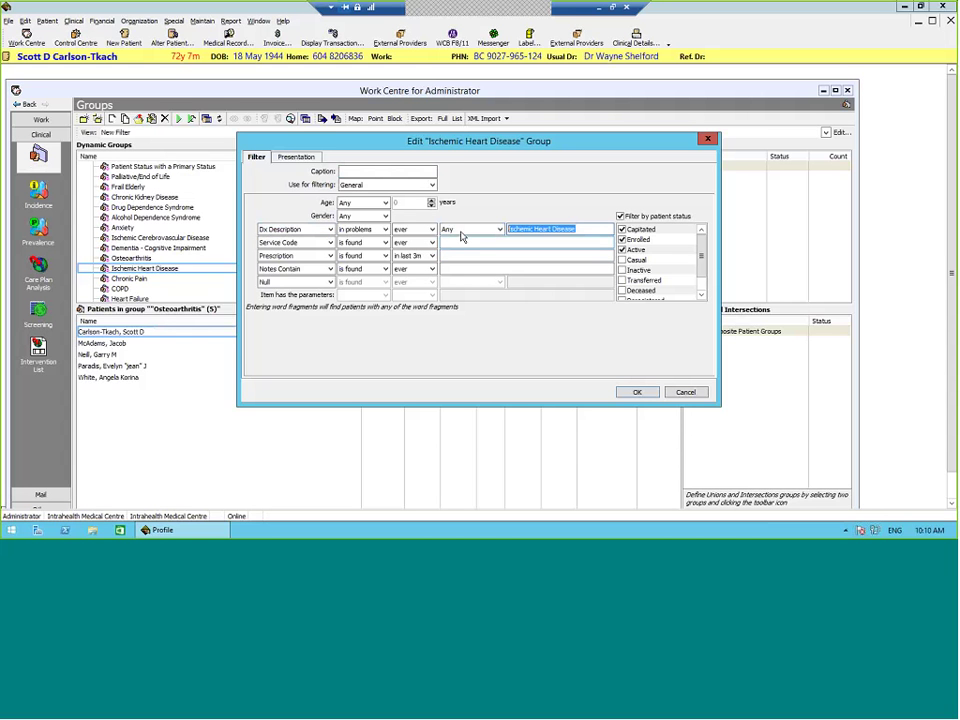
{"action": "left_click", "coordinate": [637, 391]}
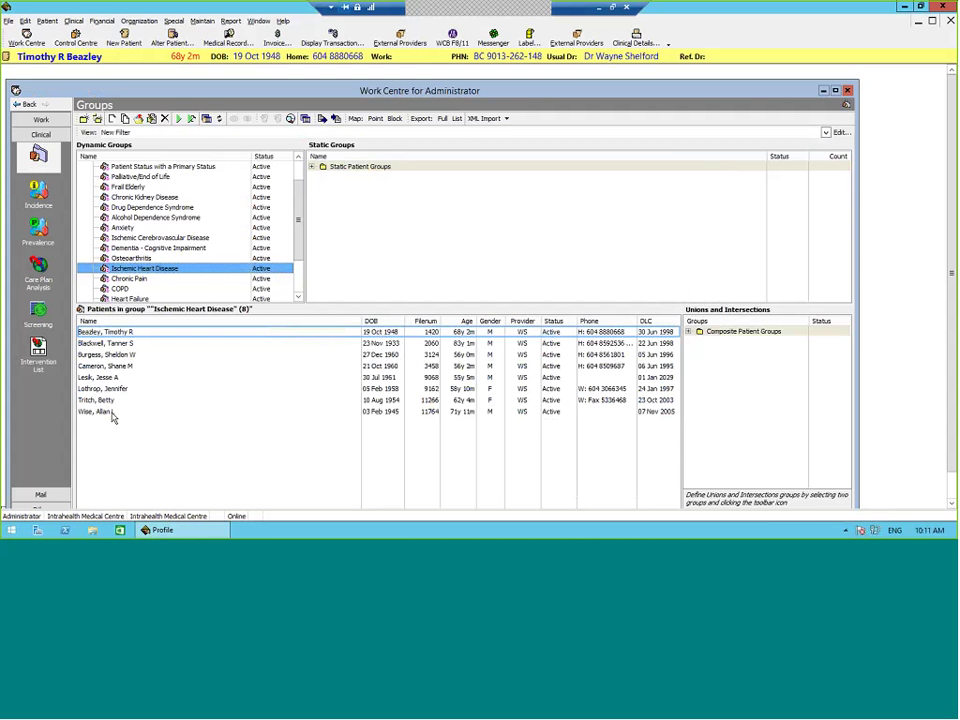
Step: Look over the clinical details of the last of the group's 8 listed patients
{"action": "left_click", "coordinate": [108, 412]}
{"action": "left_click", "coordinate": [640, 40]}
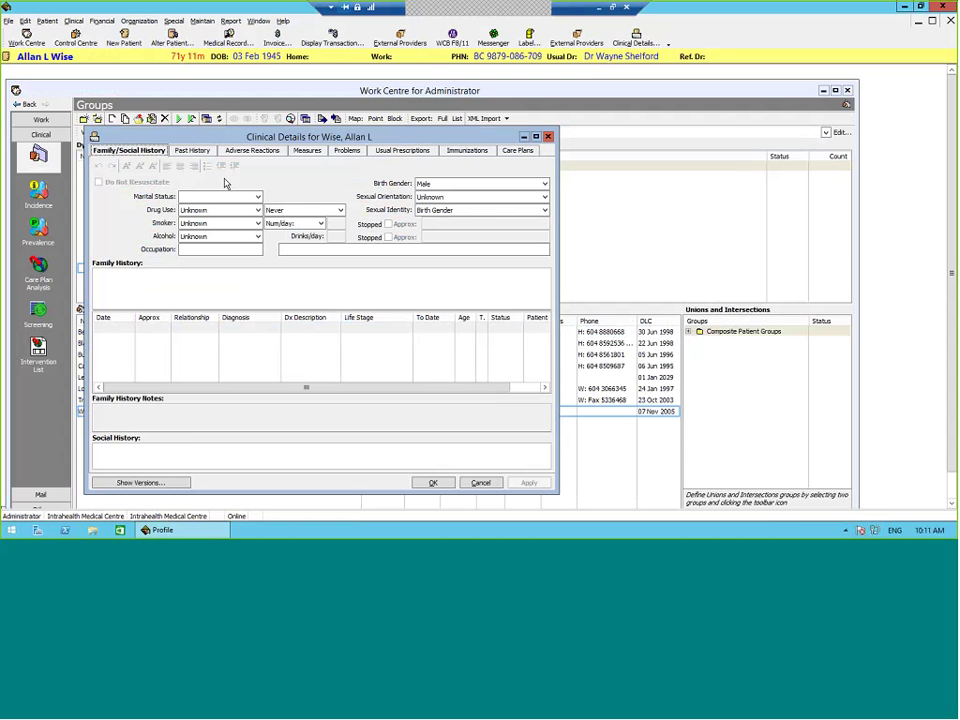
{"action": "left_click", "coordinate": [481, 483]}
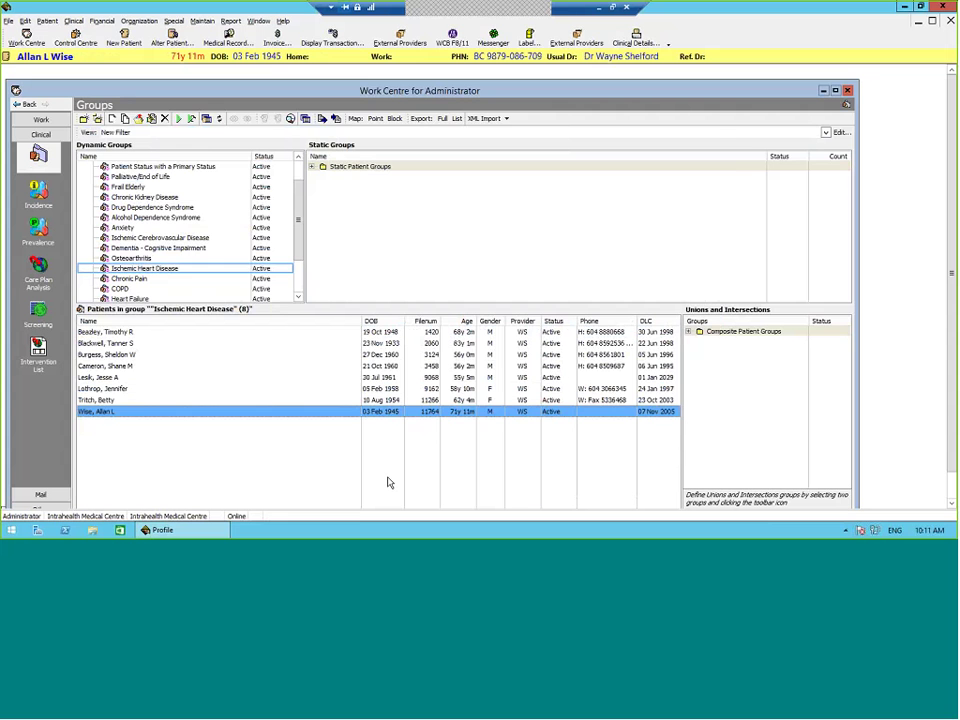
{"action": "left_click", "coordinate": [216, 268]}
Step: Replace the description criterion with Dx Code 414, resolve it, and save the Ischemic Heart Disease filter
{"action": "right_click", "coordinate": [216, 268]}
{"action": "left_click", "coordinate": [254, 300]}
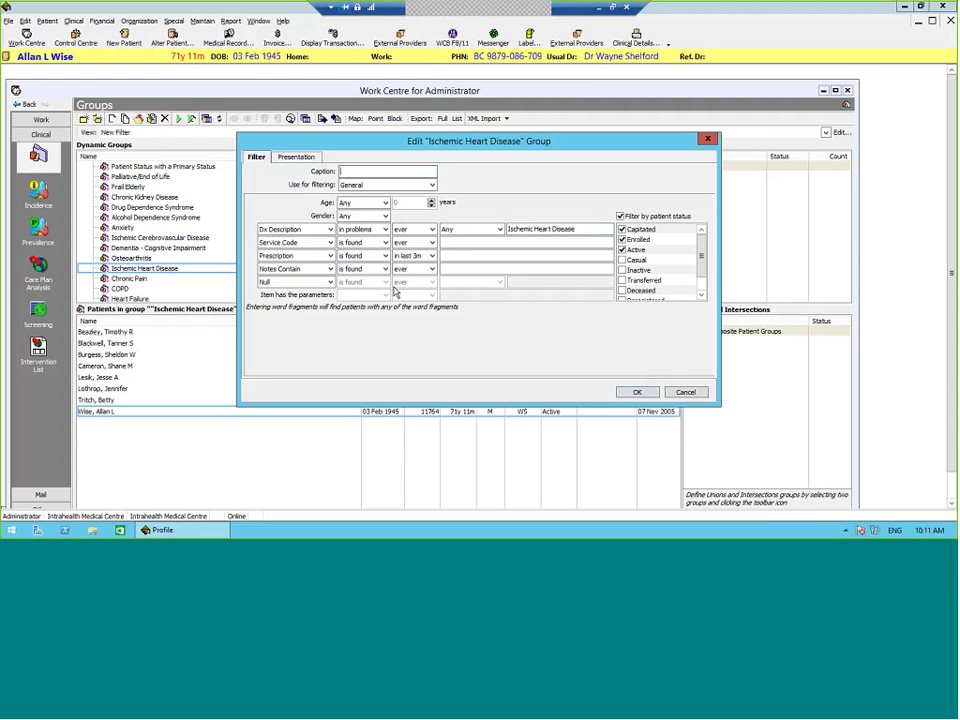
{"action": "key", "text": "Tab"}
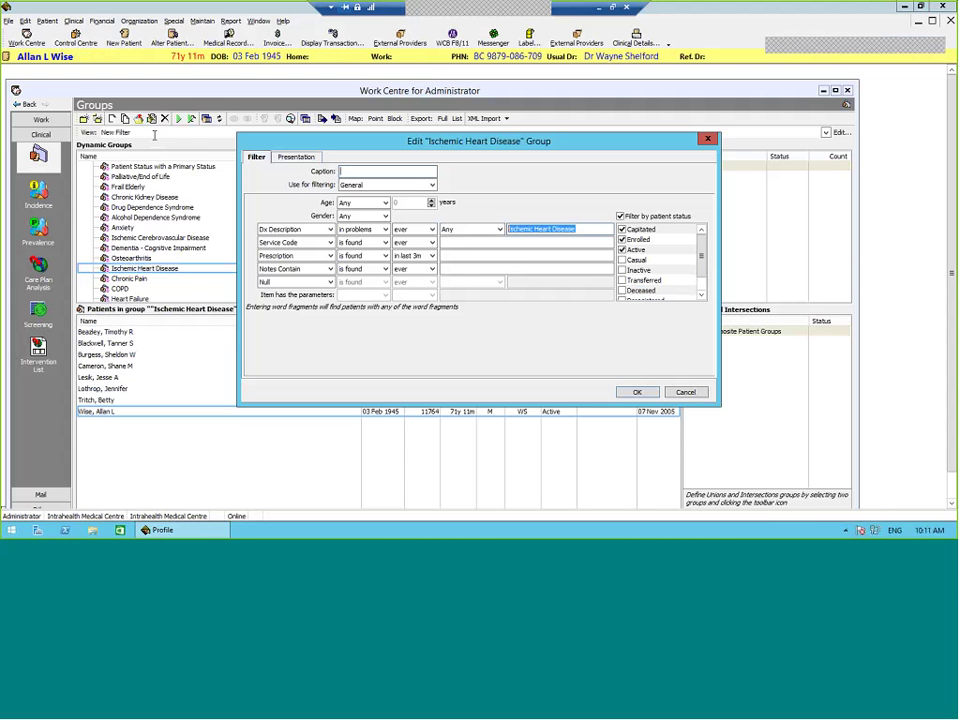
{"action": "type", "text": "414"}
{"action": "left_click", "coordinate": [330, 229]}
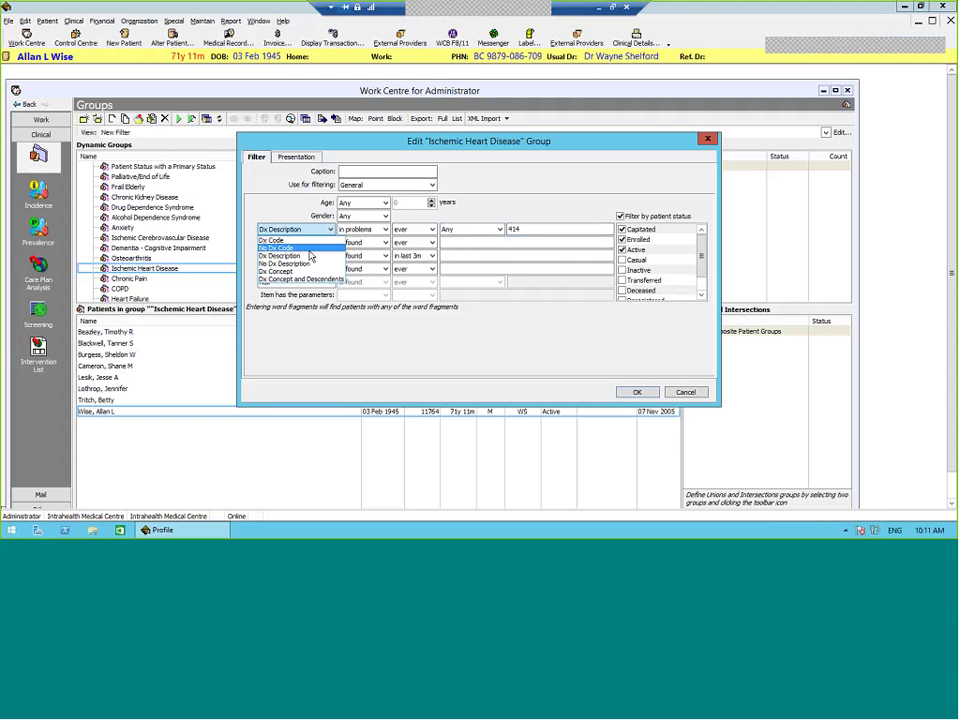
{"action": "left_click", "coordinate": [292, 240]}
{"action": "left_click", "coordinate": [542, 228]}
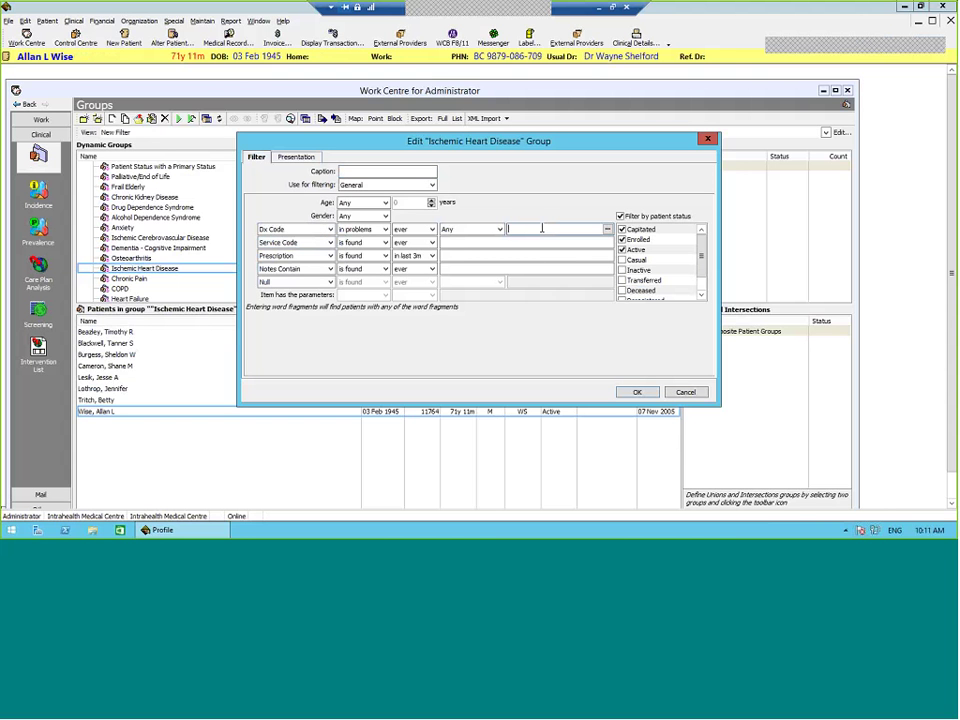
{"action": "type", "text": "414"}
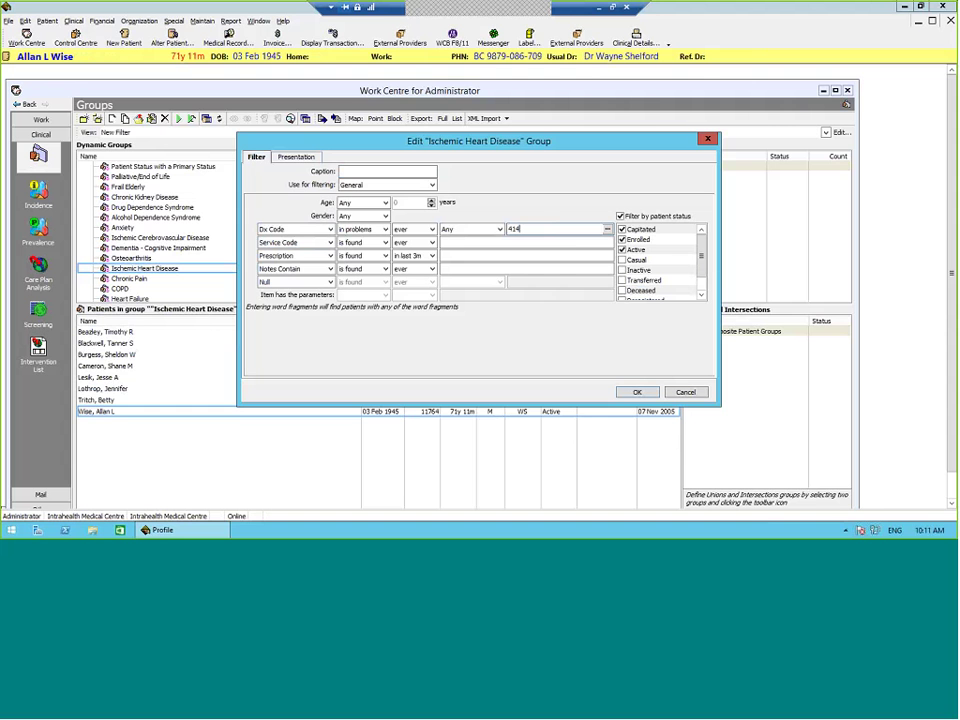
{"action": "key", "text": "Tab"}
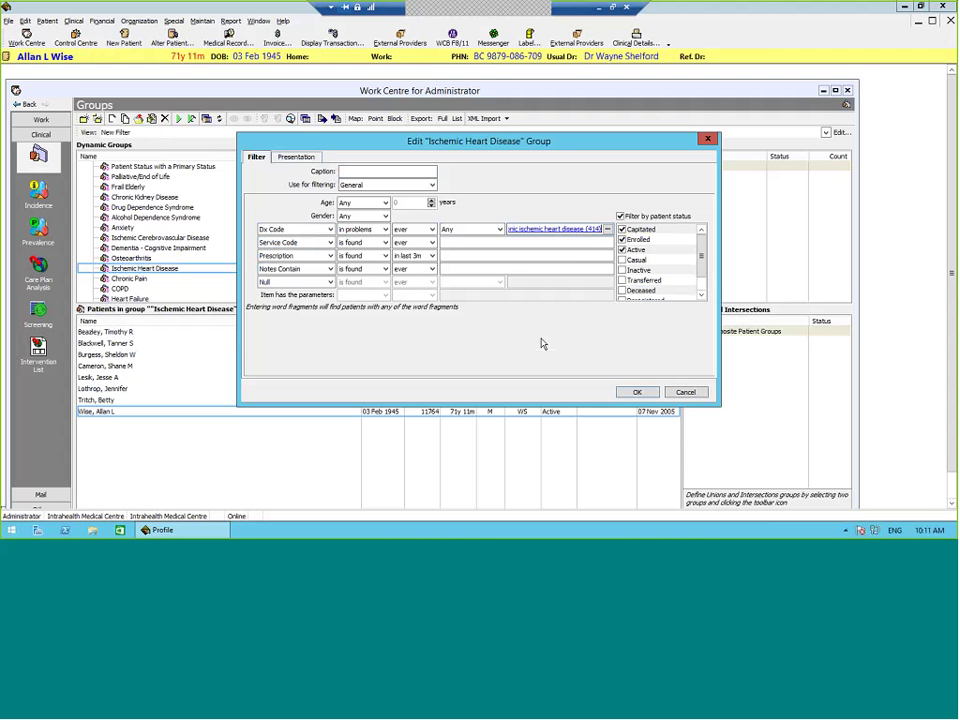
{"action": "left_click", "coordinate": [638, 394]}
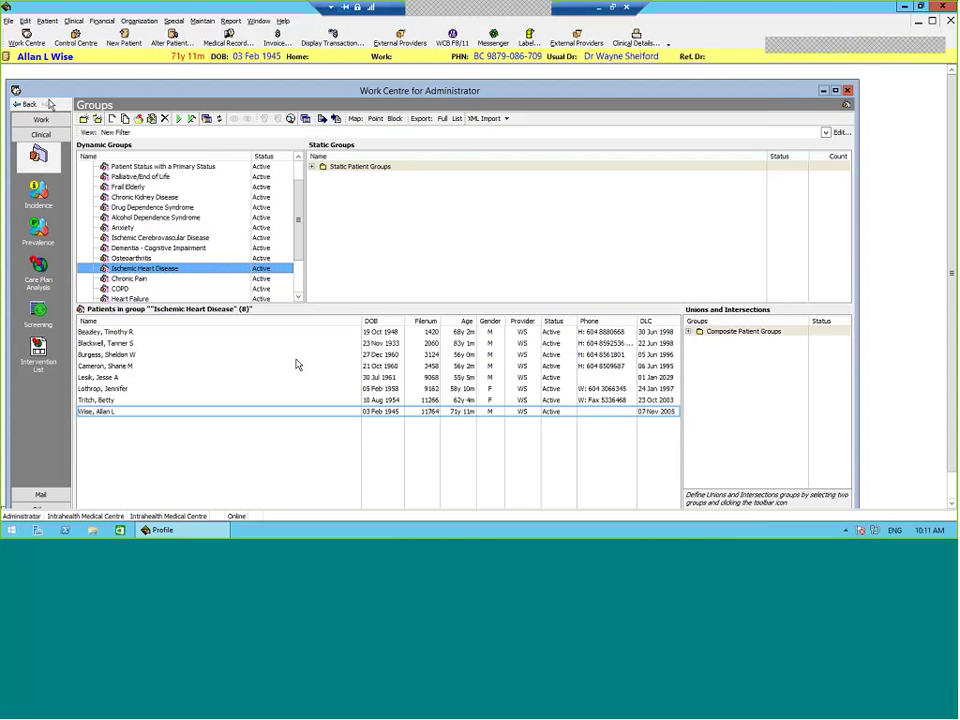
{"action": "scroll", "coordinate": [199, 239], "scroll_direction": "down", "scroll_amount": 5}
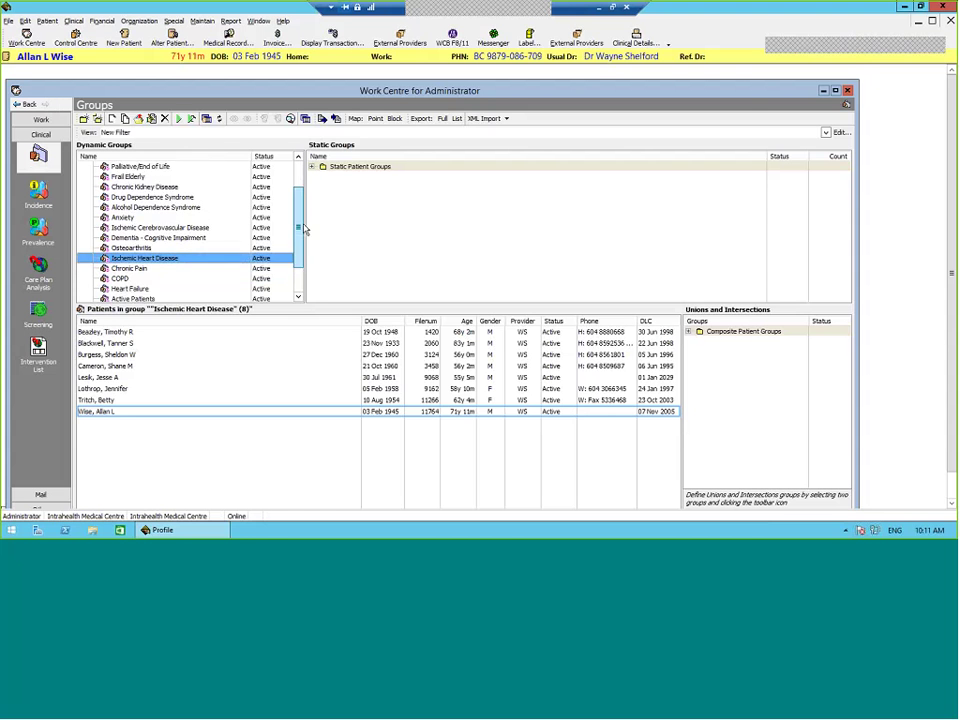
{"action": "left_click", "coordinate": [197, 229]}
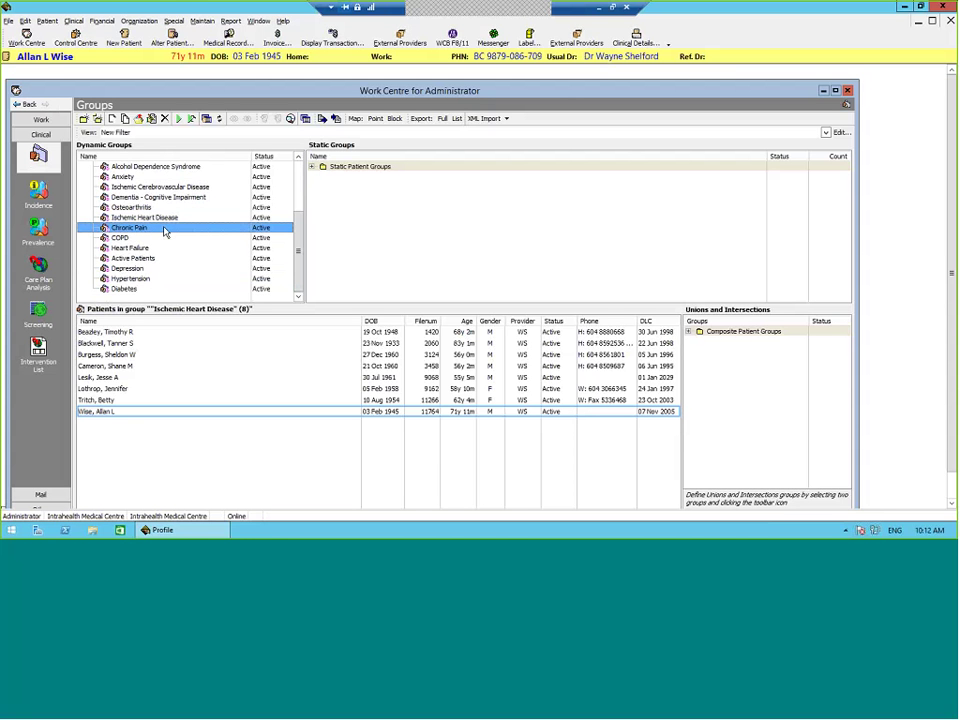
Step: Review the Chronic Pain group's filter settings and close them with OK
{"action": "right_click", "coordinate": [165, 231]}
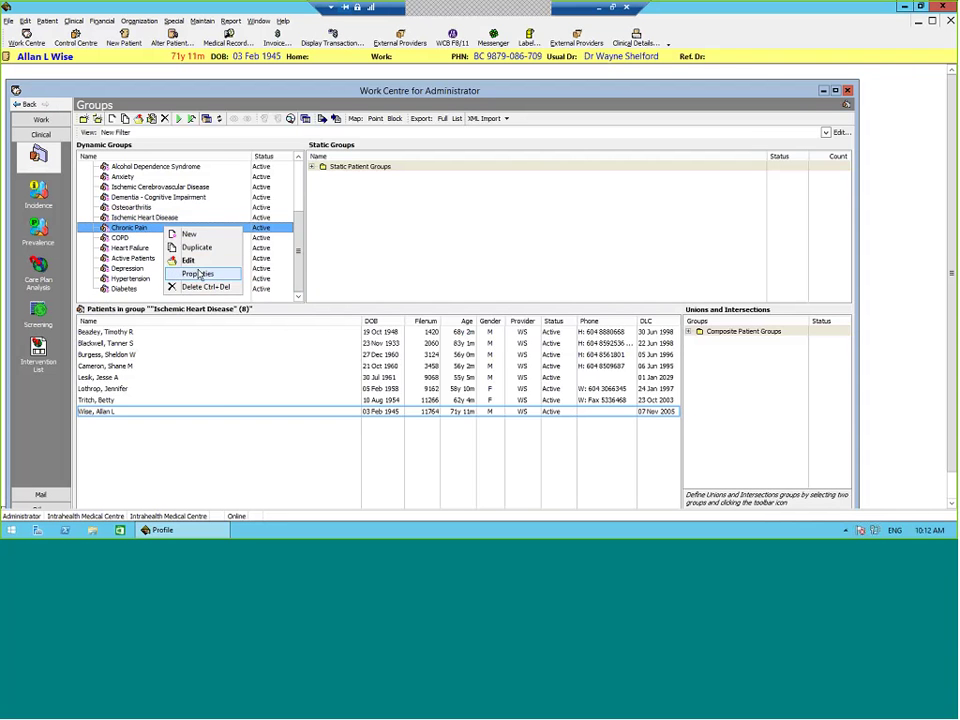
{"action": "left_click", "coordinate": [197, 272]}
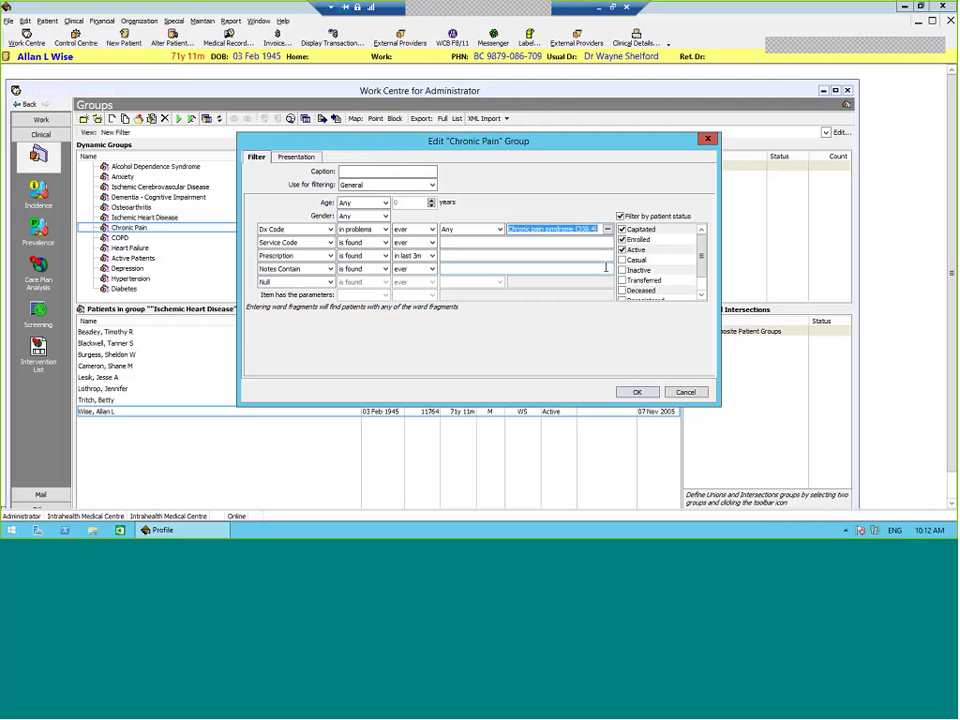
{"action": "left_click", "coordinate": [637, 391]}
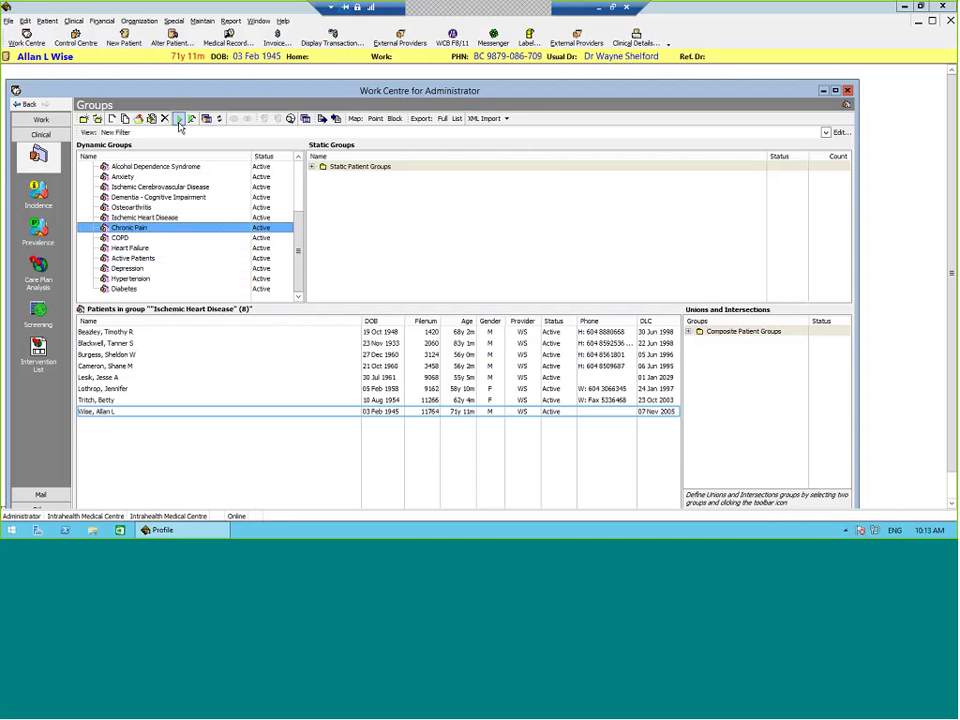
Step: Confirm the second listed patient's problem list includes chronic pain syndrome 338.4
{"action": "left_click", "coordinate": [178, 344]}
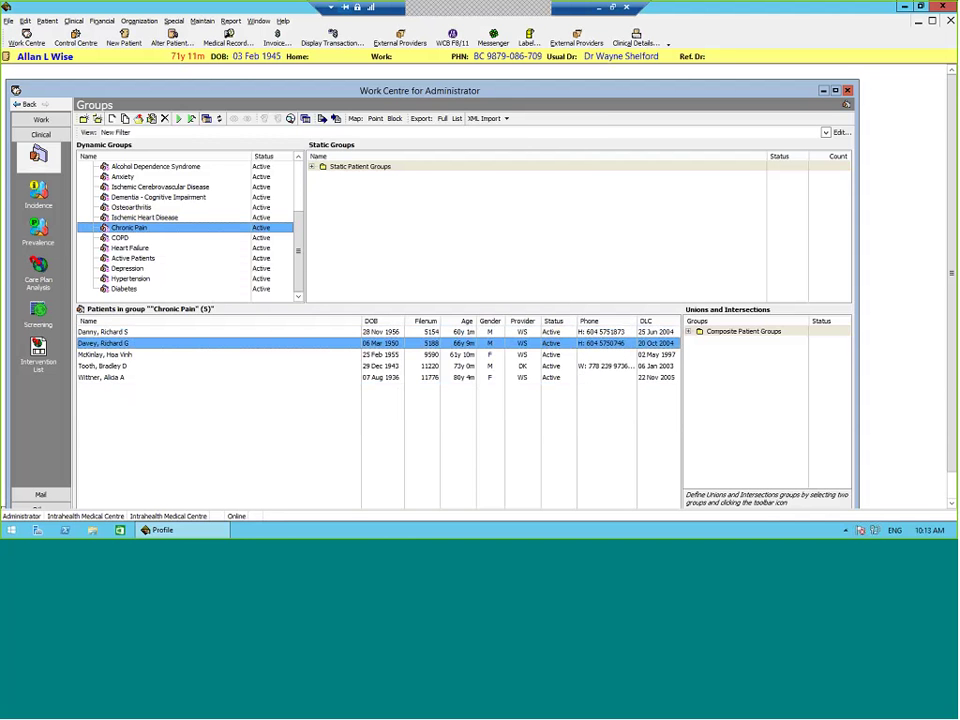
{"action": "left_click", "coordinate": [636, 38]}
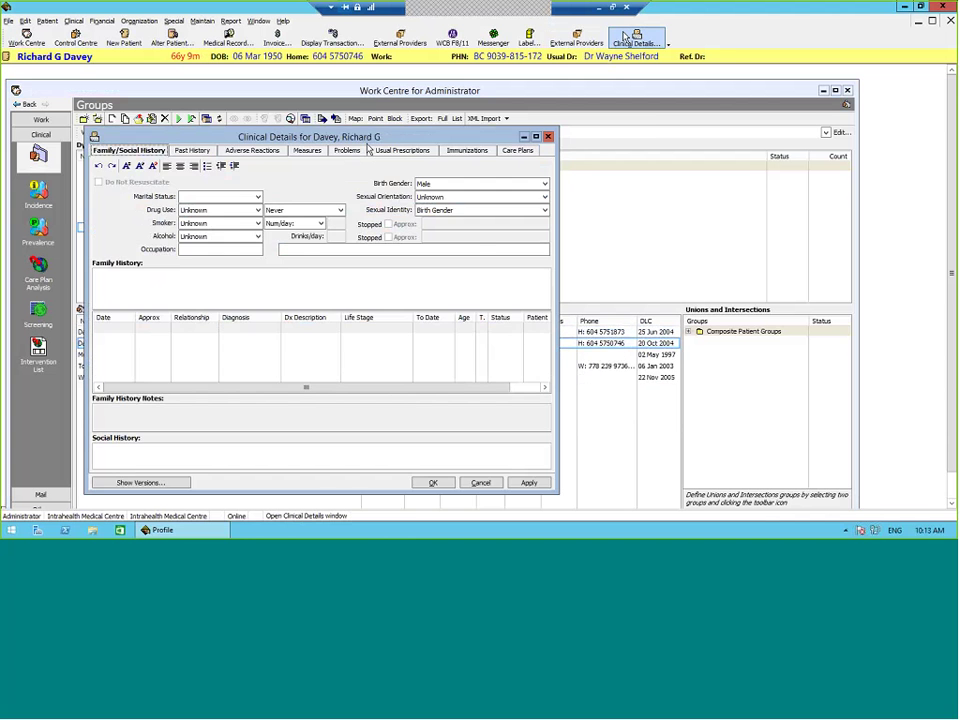
{"action": "left_click", "coordinate": [345, 150]}
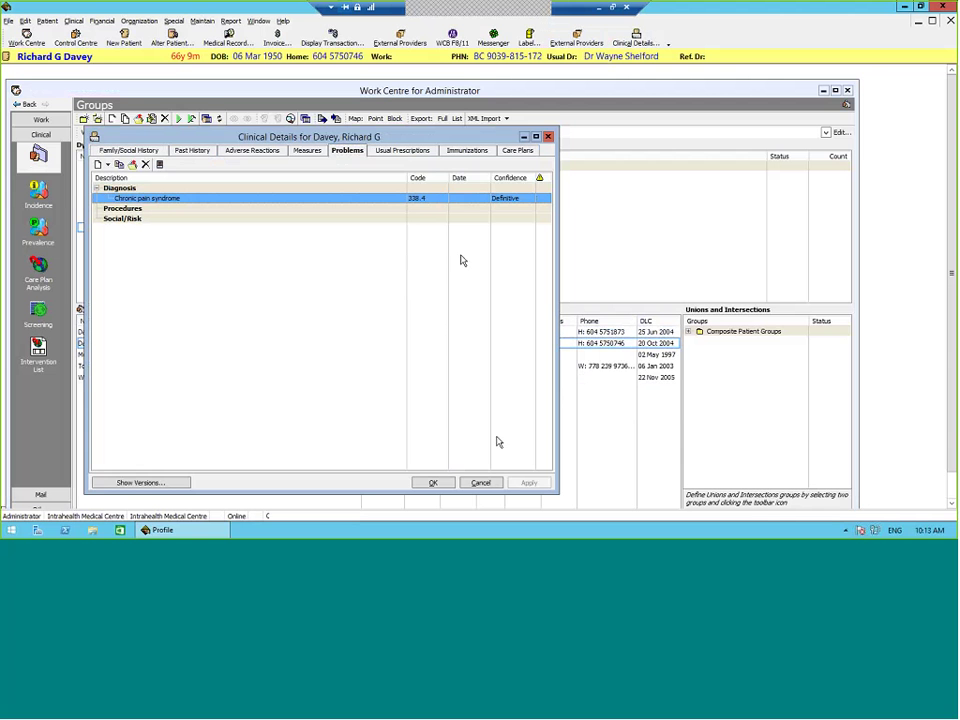
{"action": "left_click", "coordinate": [433, 483]}
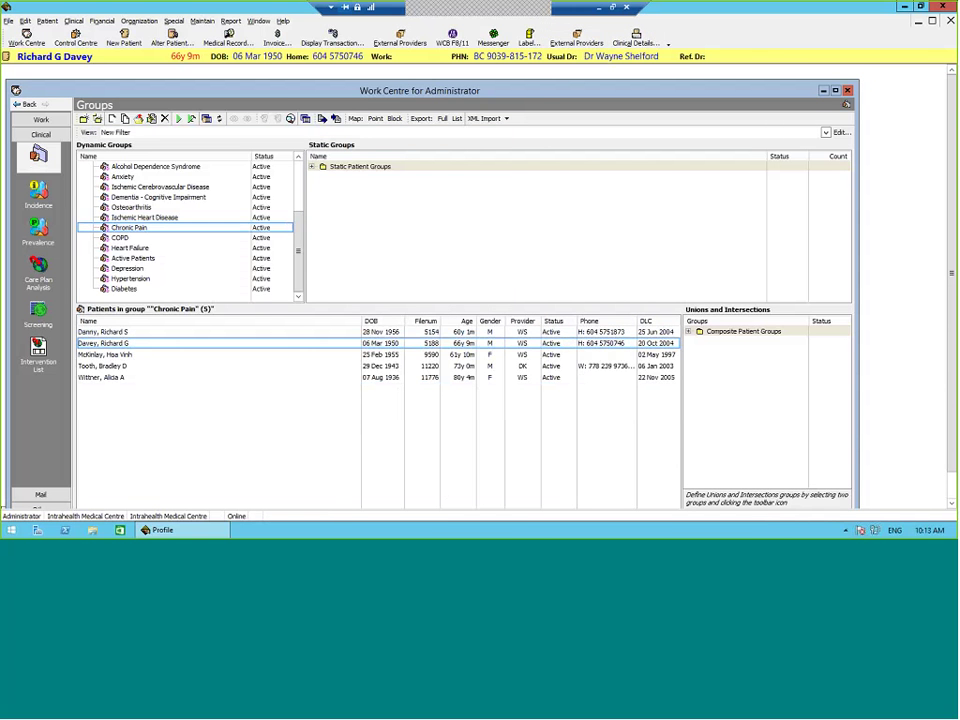
{"action": "left_click", "coordinate": [167, 239]}
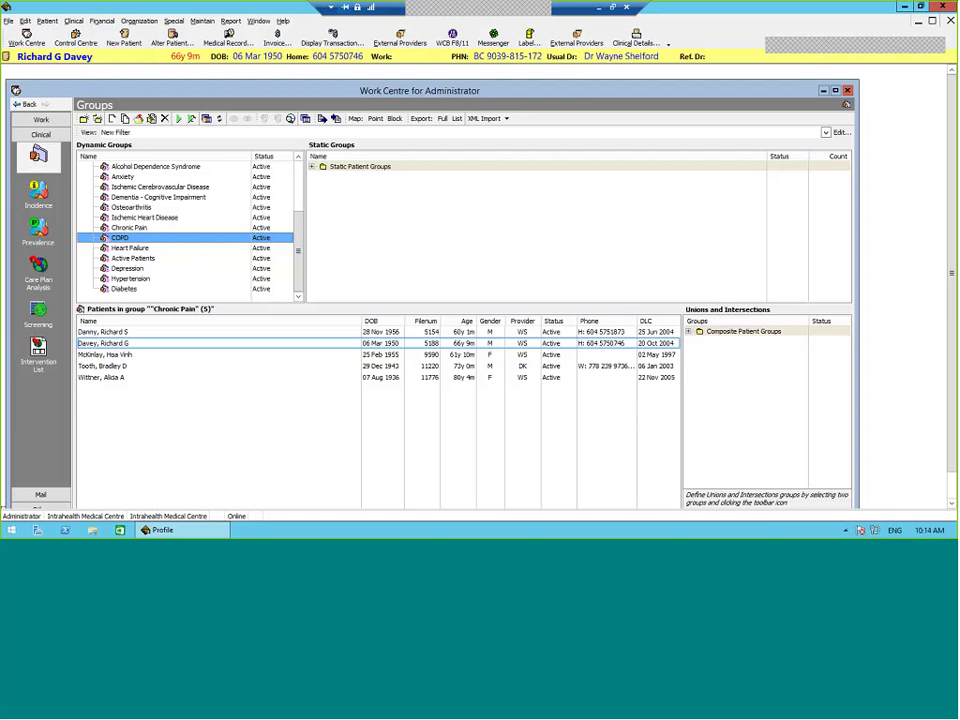
Step: Review the diagnosis codes in the COPD group's macro filter and close it unchanged
{"action": "right_click", "coordinate": [199, 239]}
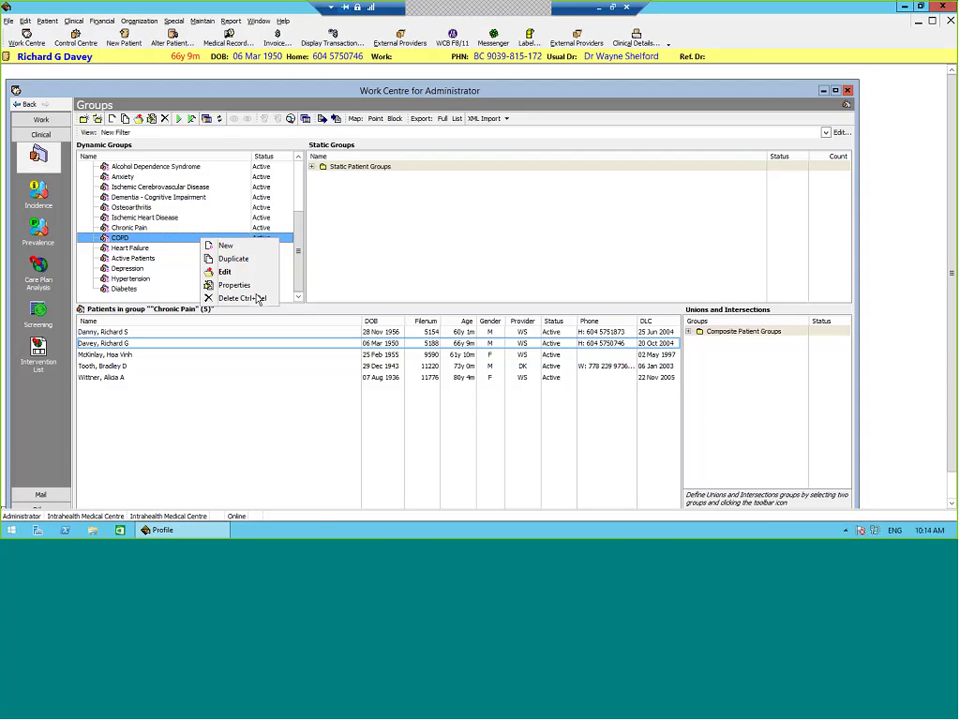
{"action": "left_click", "coordinate": [241, 278]}
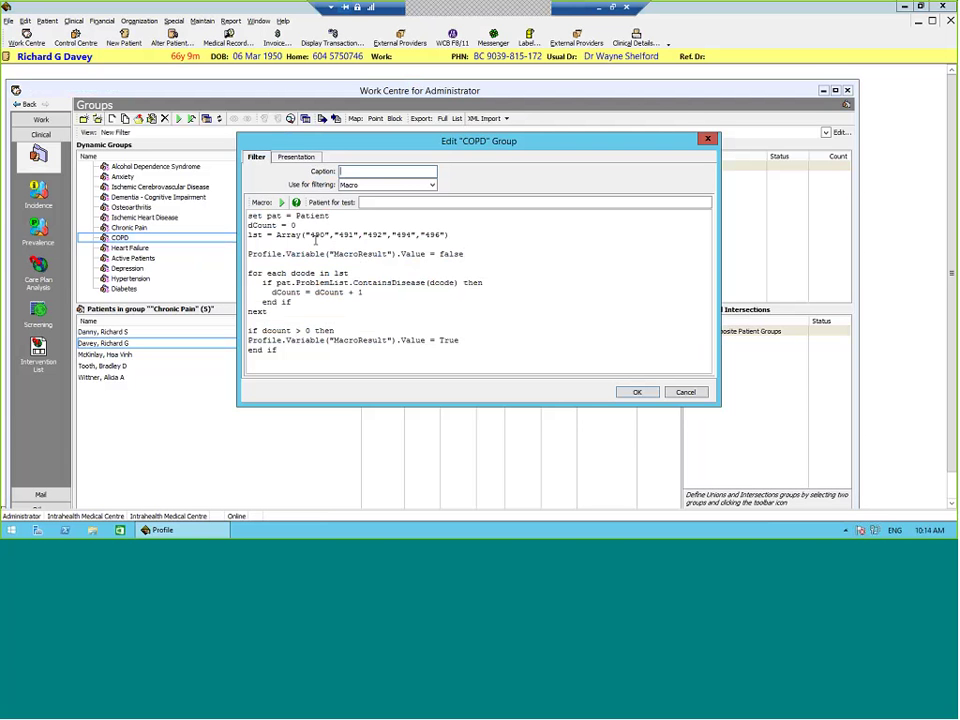
{"action": "left_click", "coordinate": [310, 234]}
{"action": "key", "text": "Escape"}
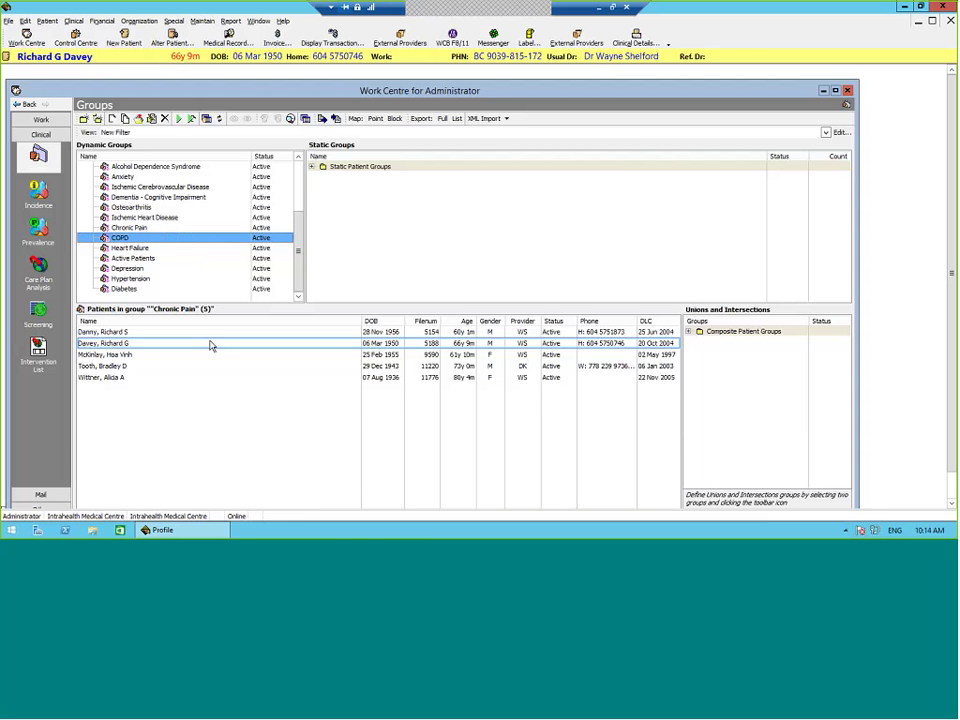
Step: Run the COPD group (7 patients) and confirm the fourth patient has Chronic bronchitis COPD (491)
{"action": "left_click", "coordinate": [178, 118]}
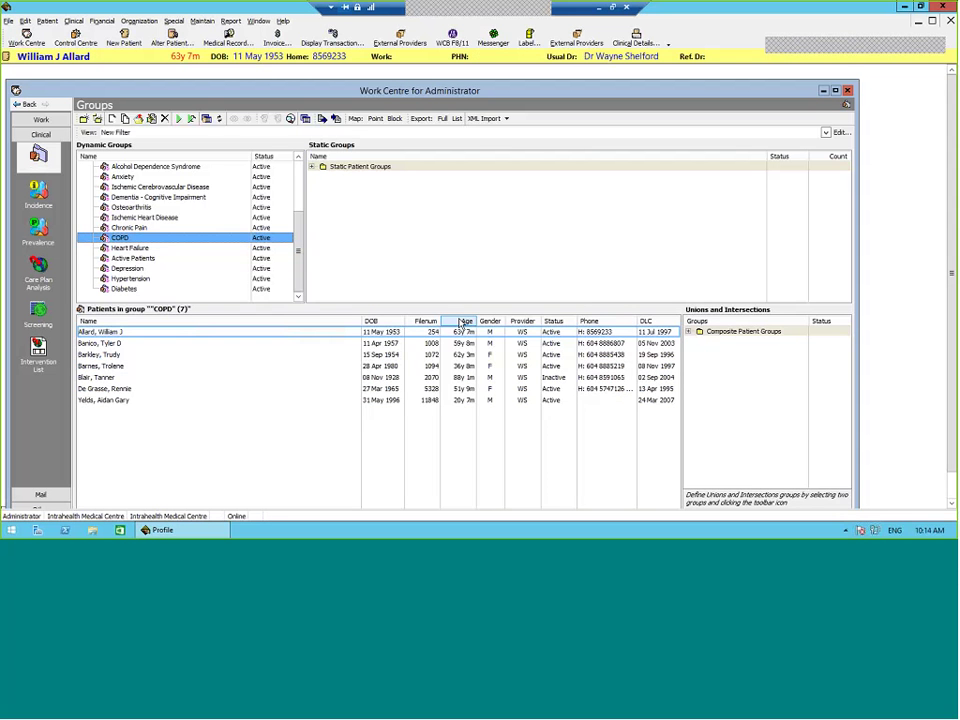
{"action": "left_click", "coordinate": [465, 366]}
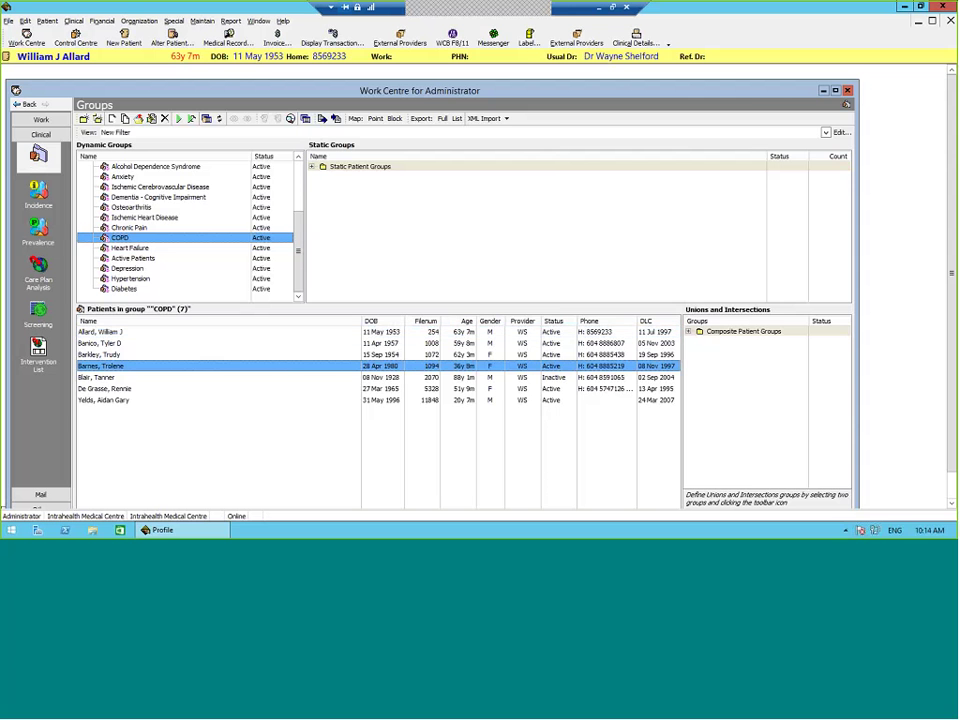
{"action": "left_click", "coordinate": [630, 44]}
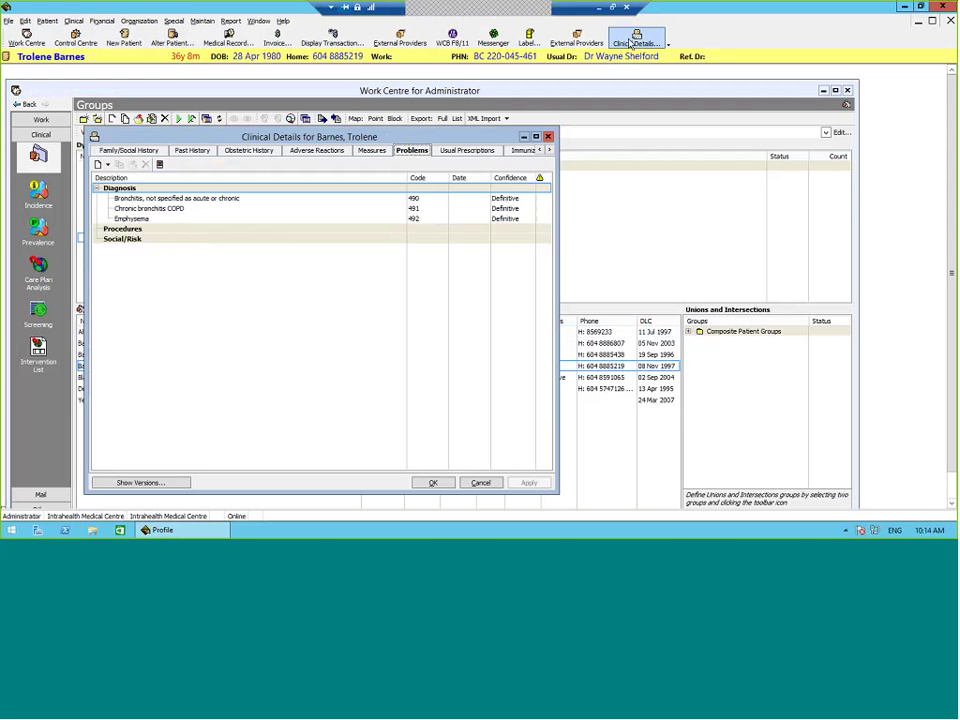
{"action": "key", "text": "Escape"}
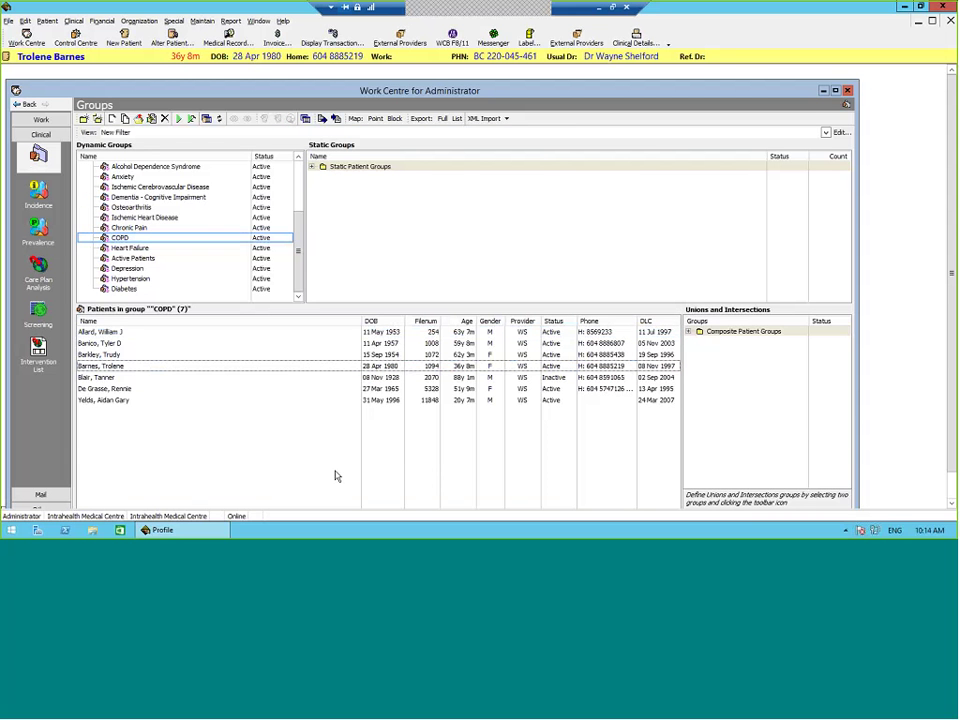
{"action": "left_click", "coordinate": [156, 249]}
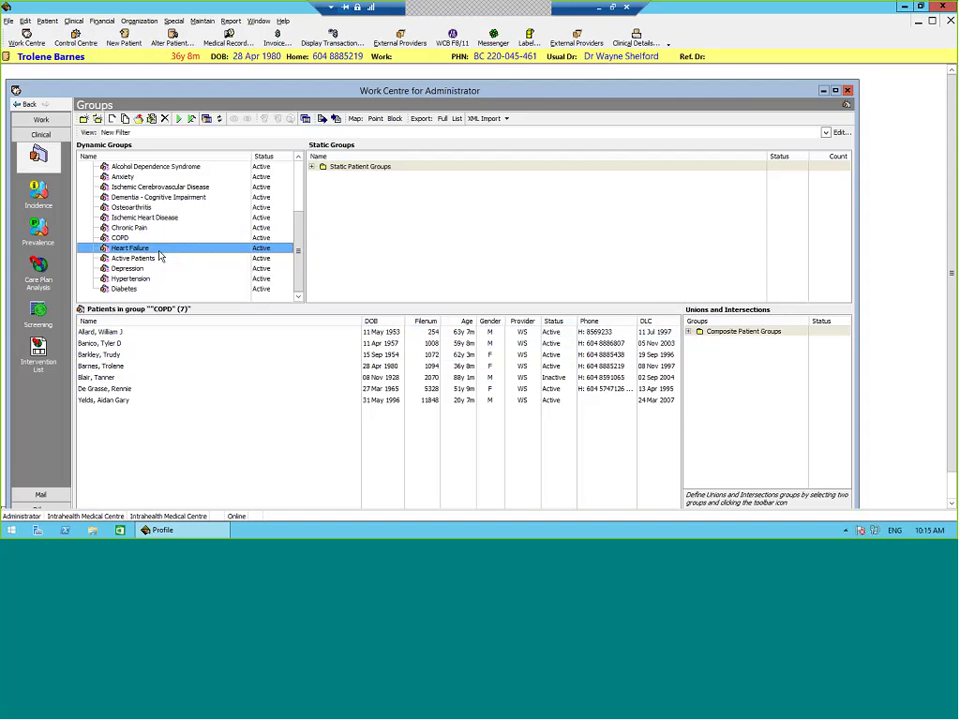
Step: Switch the Heart Failure group filter from description to Dx Code 428, Heart failure CHF
{"action": "right_click", "coordinate": [160, 251]}
{"action": "left_click", "coordinate": [211, 284]}
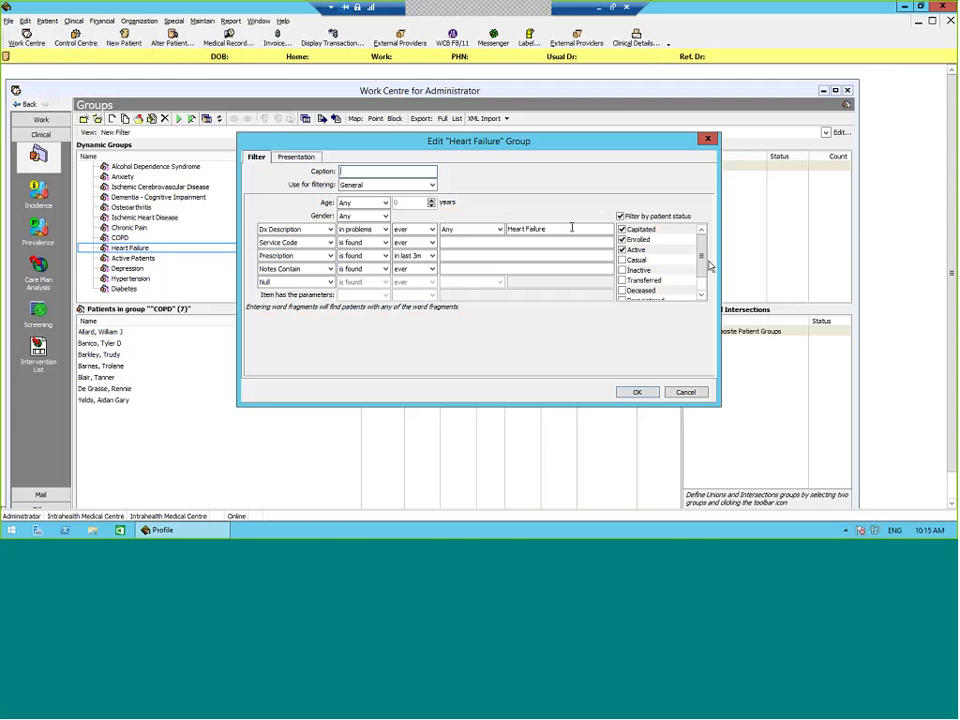
{"action": "left_click", "coordinate": [560, 231]}
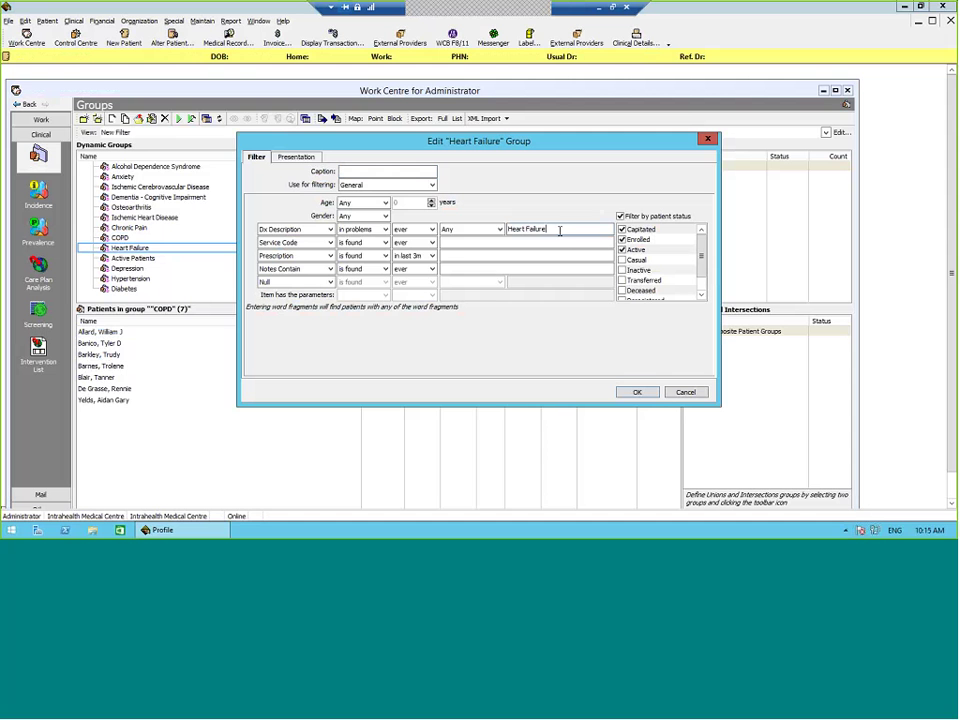
{"action": "double_click", "coordinate": [560, 231]}
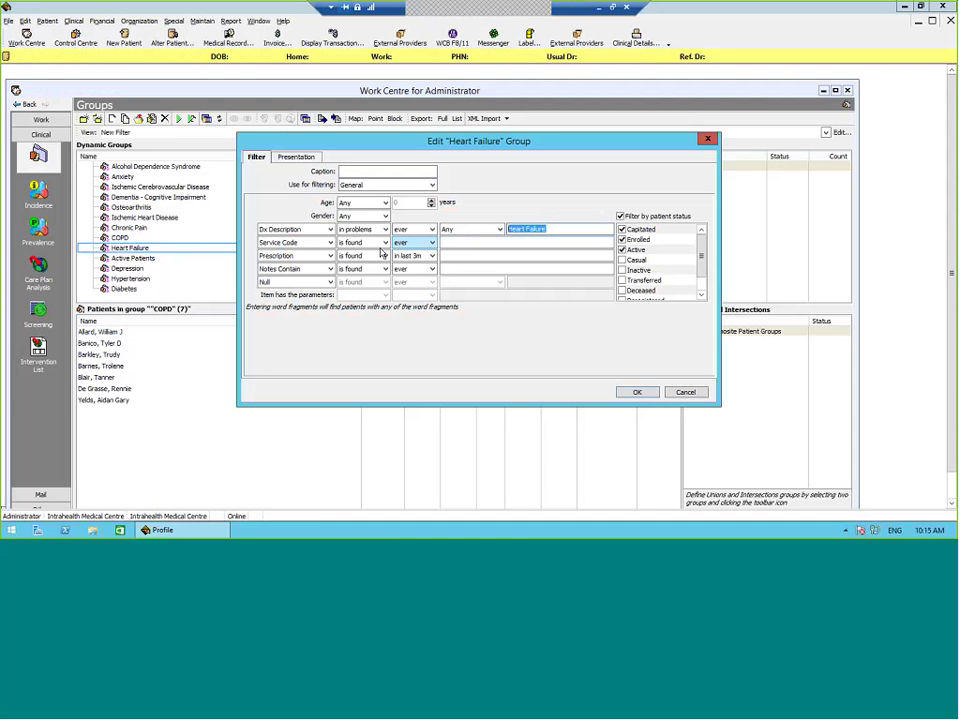
{"action": "left_click", "coordinate": [321, 230]}
{"action": "left_click", "coordinate": [319, 241]}
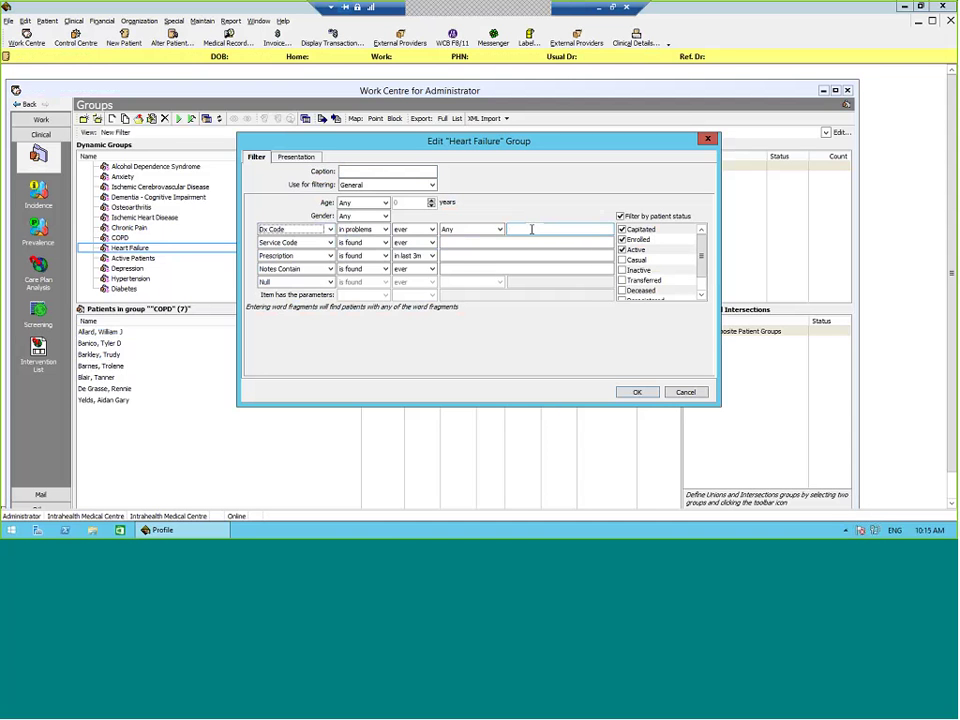
{"action": "left_click", "coordinate": [531, 229]}
{"action": "type", "text": "4"}
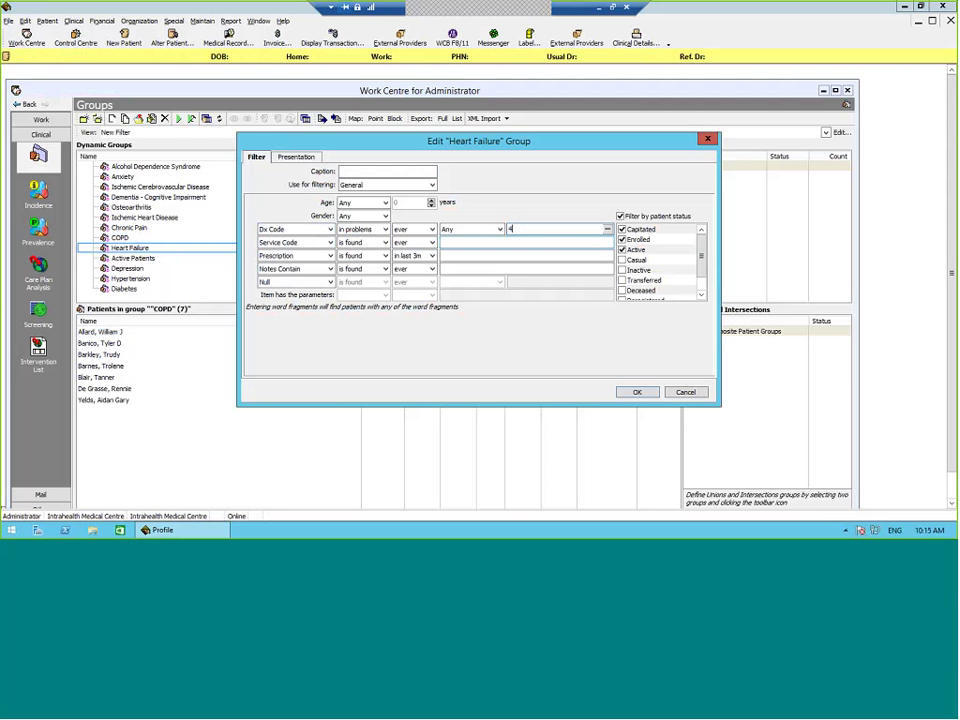
{"action": "type", "text": "28"}
{"action": "key", "text": "Tab"}
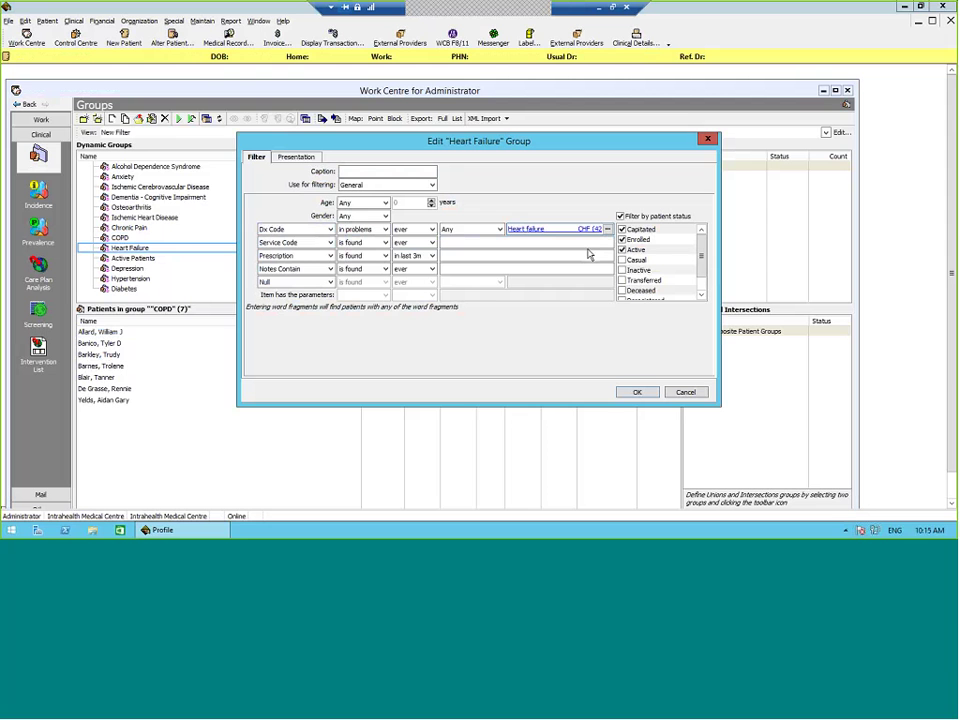
{"action": "left_click", "coordinate": [586, 230]}
Step: Save the filter and run the Heart Failure group to list its 6 patients
{"action": "left_click", "coordinate": [635, 392]}
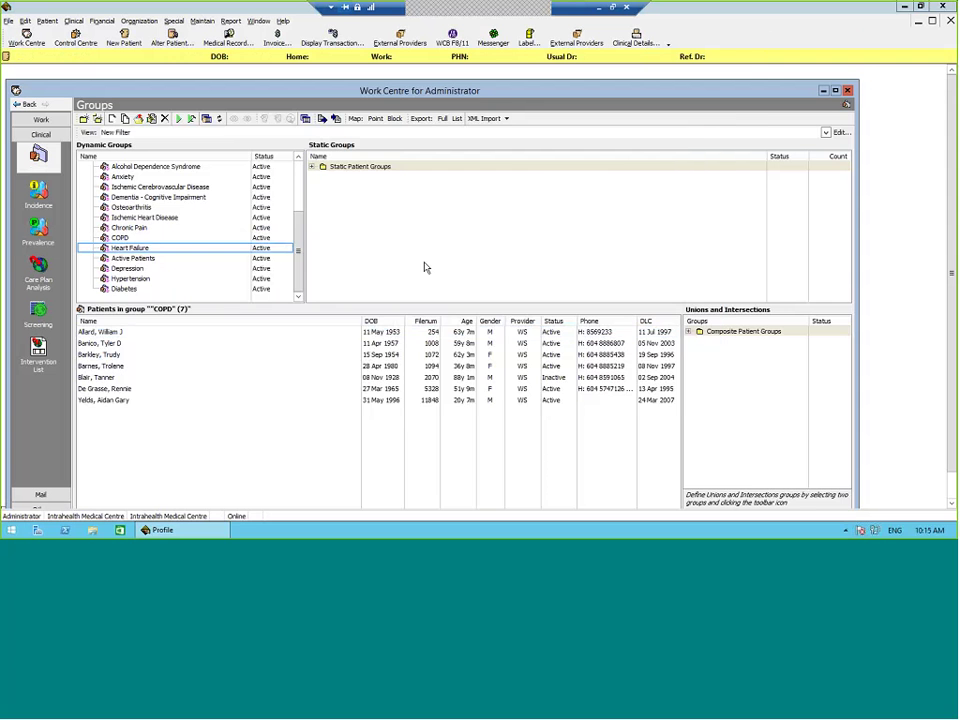
{"action": "left_click", "coordinate": [183, 119]}
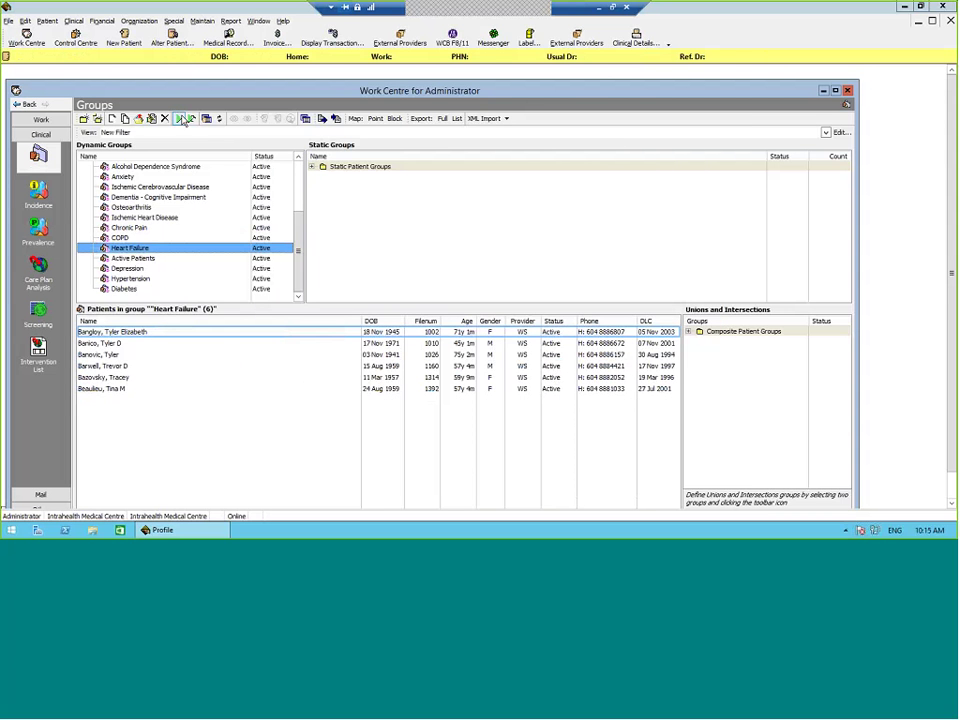
{"action": "left_click", "coordinate": [210, 366]}
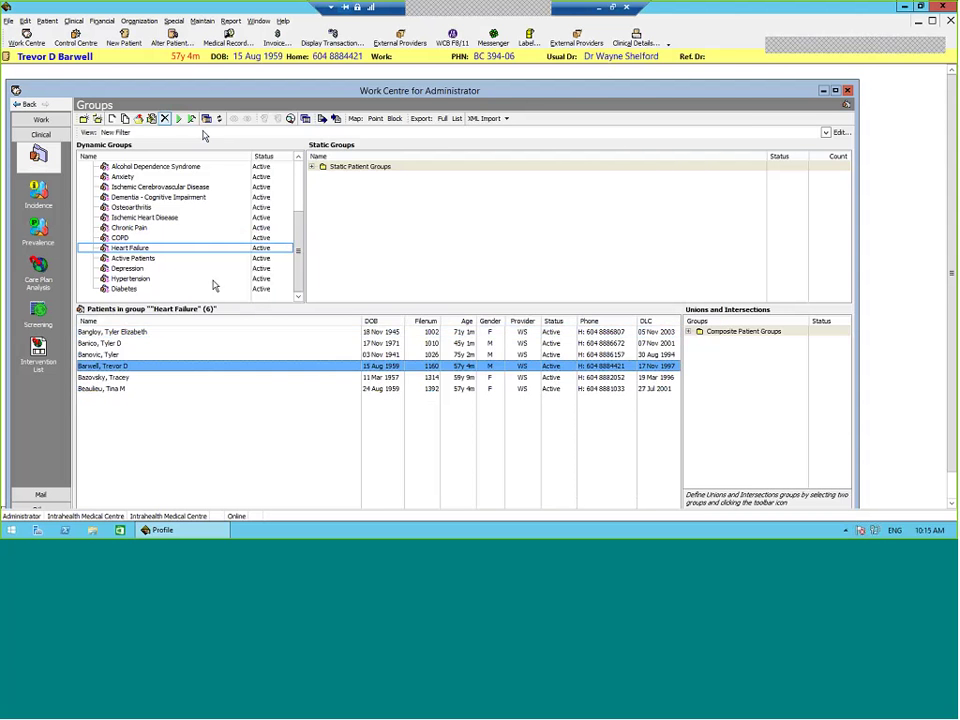
{"action": "left_click", "coordinate": [193, 240]}
{"action": "right_click", "coordinate": [193, 240]}
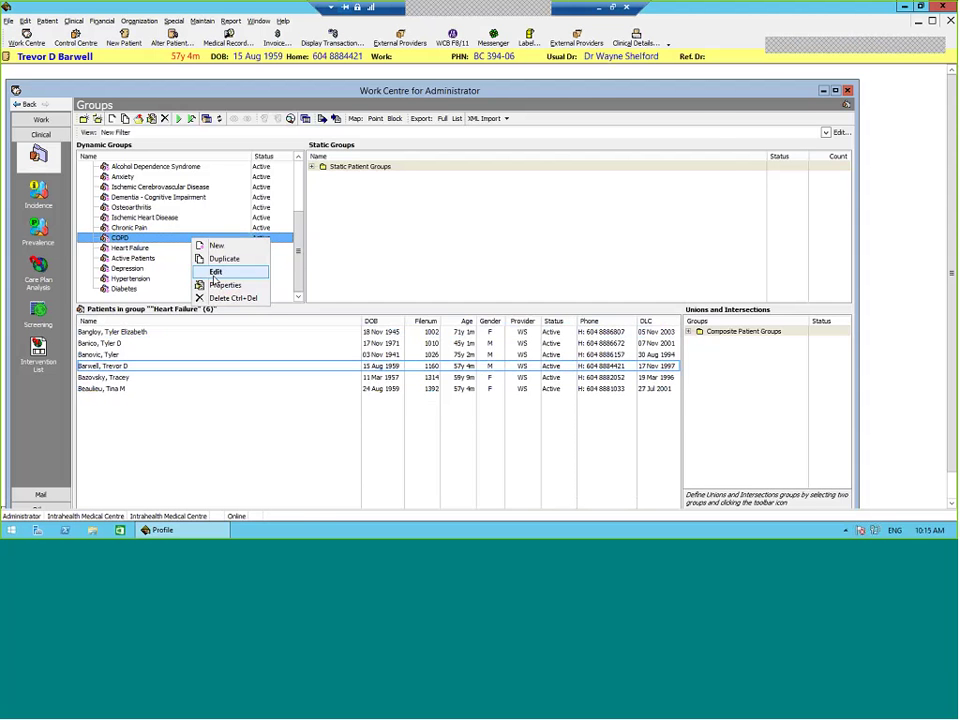
{"action": "left_click", "coordinate": [215, 272]}
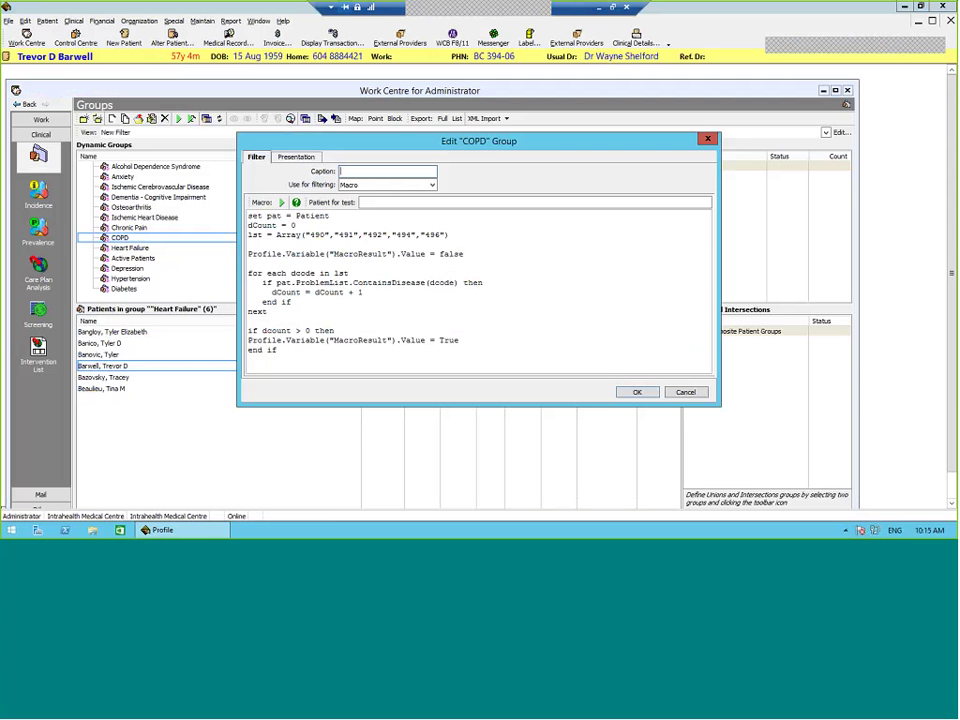
{"action": "left_click_drag", "start_coordinate": [306, 235], "coordinate": [445, 235]}
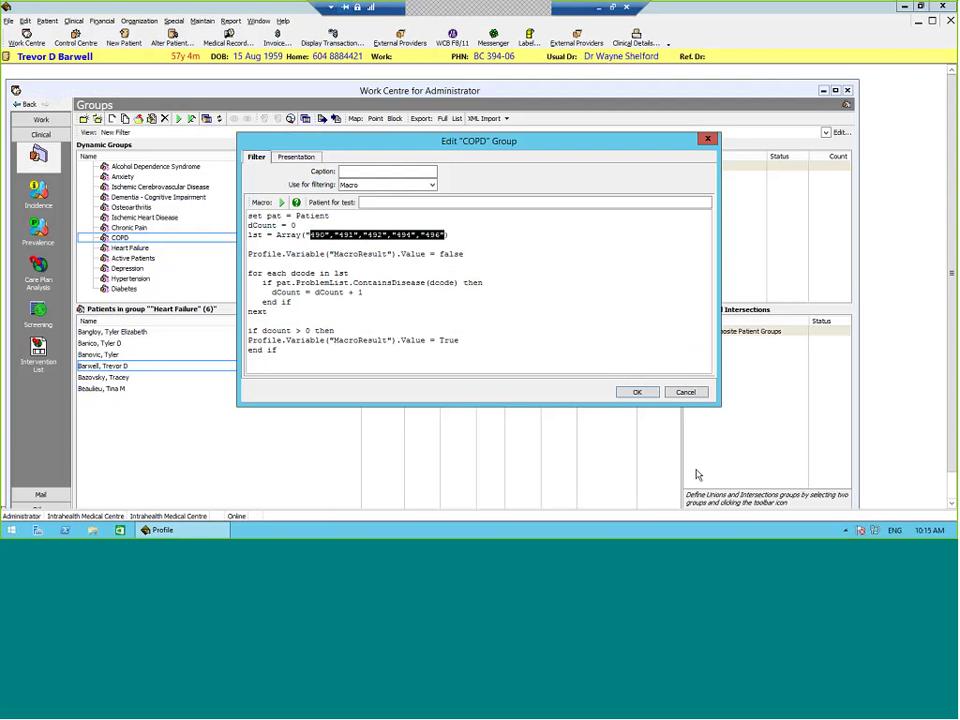
{"action": "key", "text": "Left"}
{"action": "key", "text": "Right"}
{"action": "key", "text": "Right"}
{"action": "key", "text": "Right"}
{"action": "key", "text": "Right"}
{"action": "key", "text": "Right"}
{"action": "key", "text": "Right"}
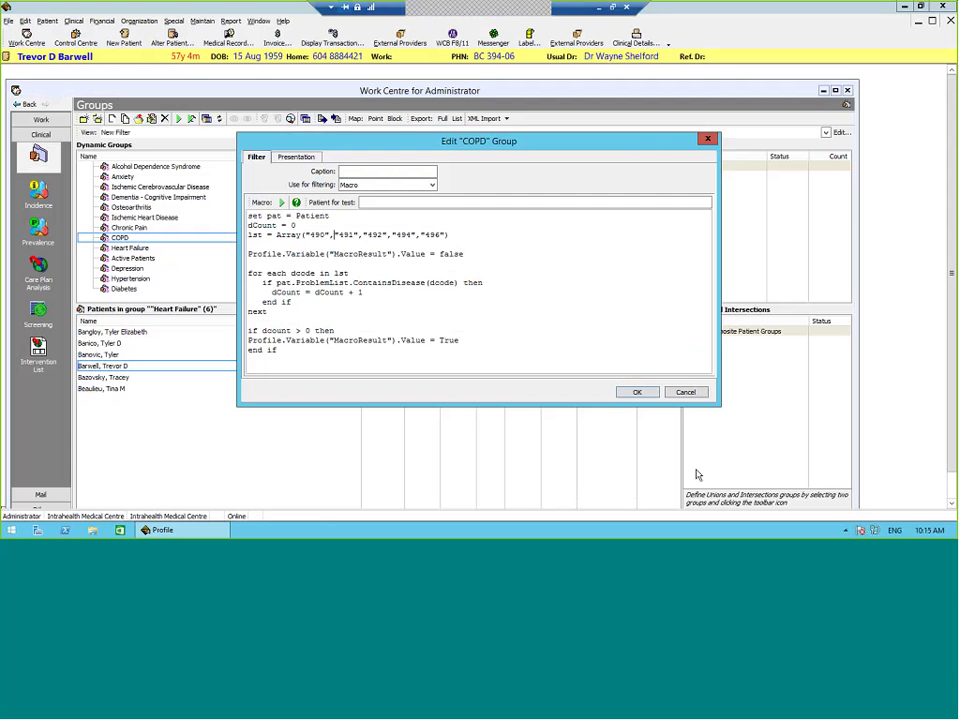
{"action": "key", "text": "End"}
{"action": "key", "text": "Left"}
{"action": "key", "text": "Left"}
{"action": "key", "text": "Escape"}
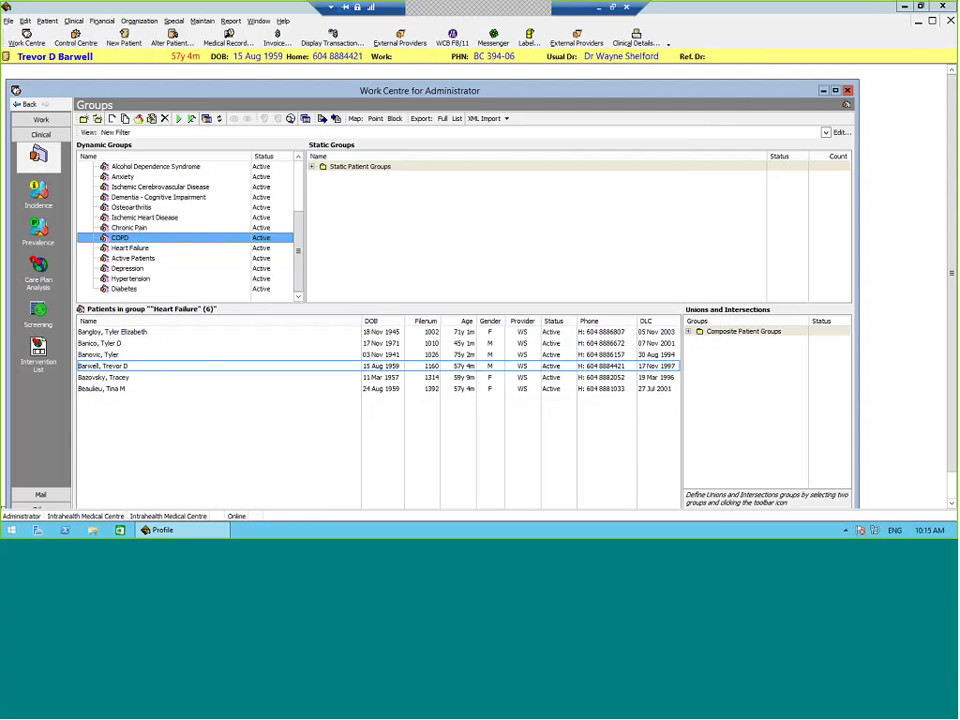
{"action": "key", "text": "Down"}
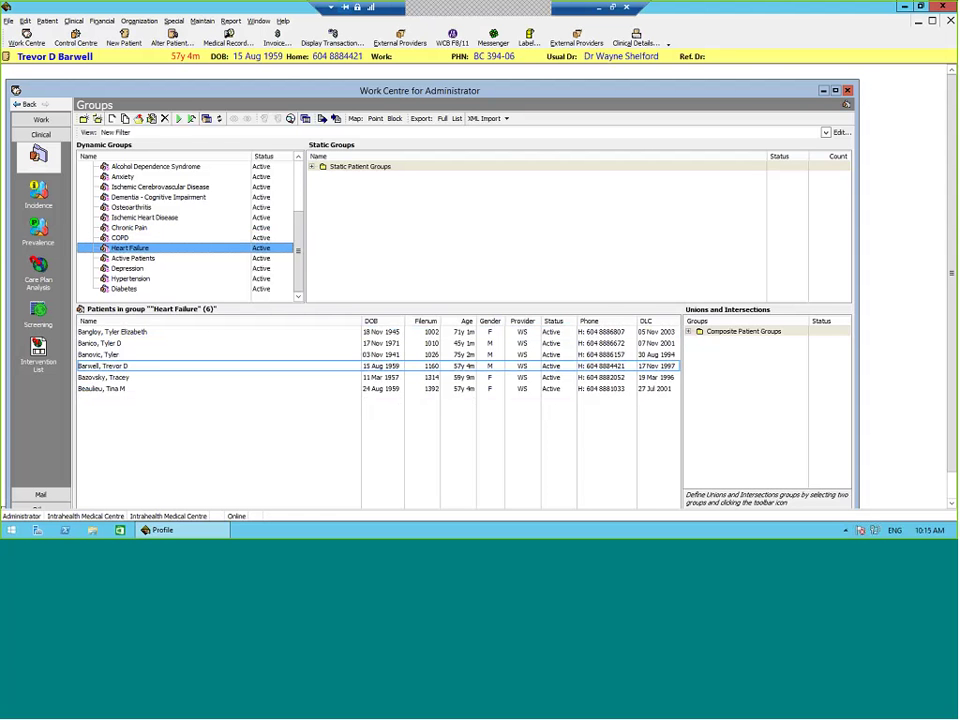
{"action": "key", "text": "Up"}
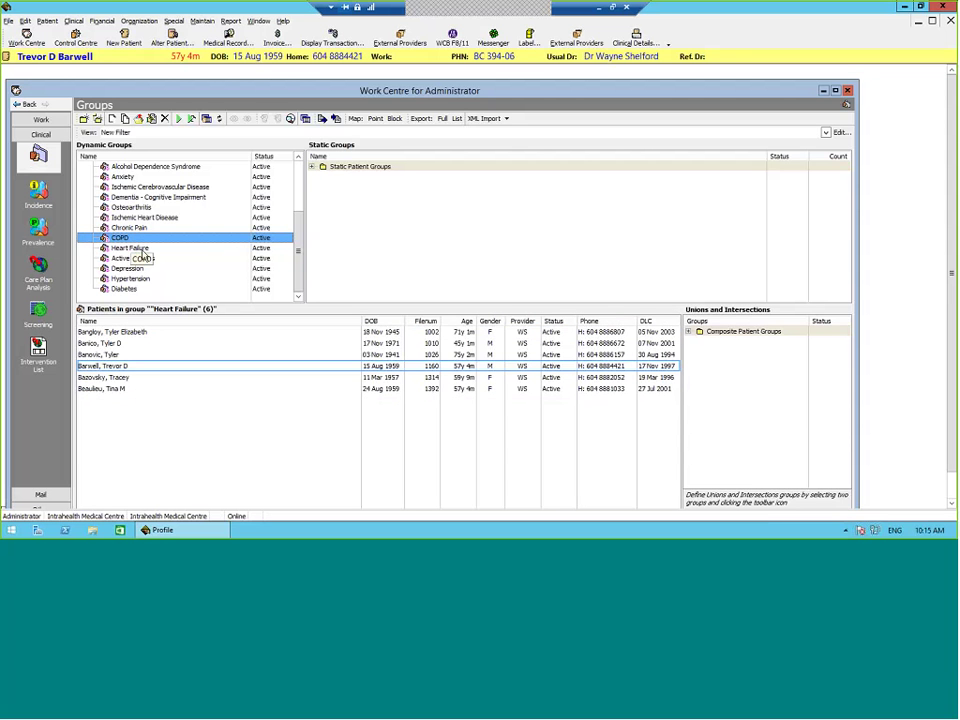
{"action": "key", "text": "Down"}
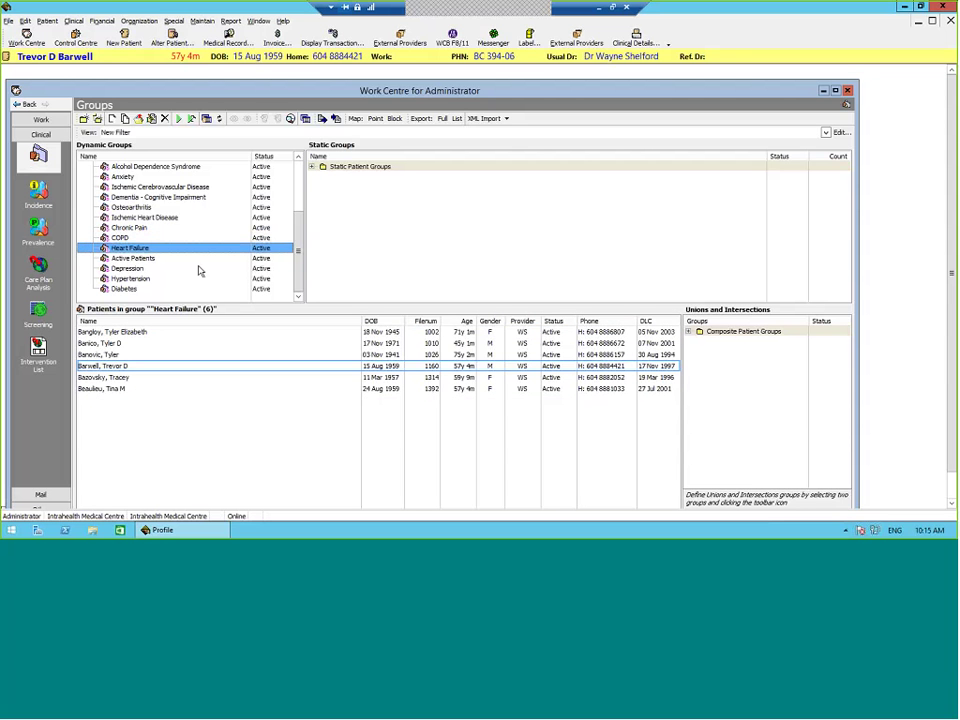
{"action": "left_click", "coordinate": [222, 355]}
{"action": "right_click", "coordinate": [222, 355]}
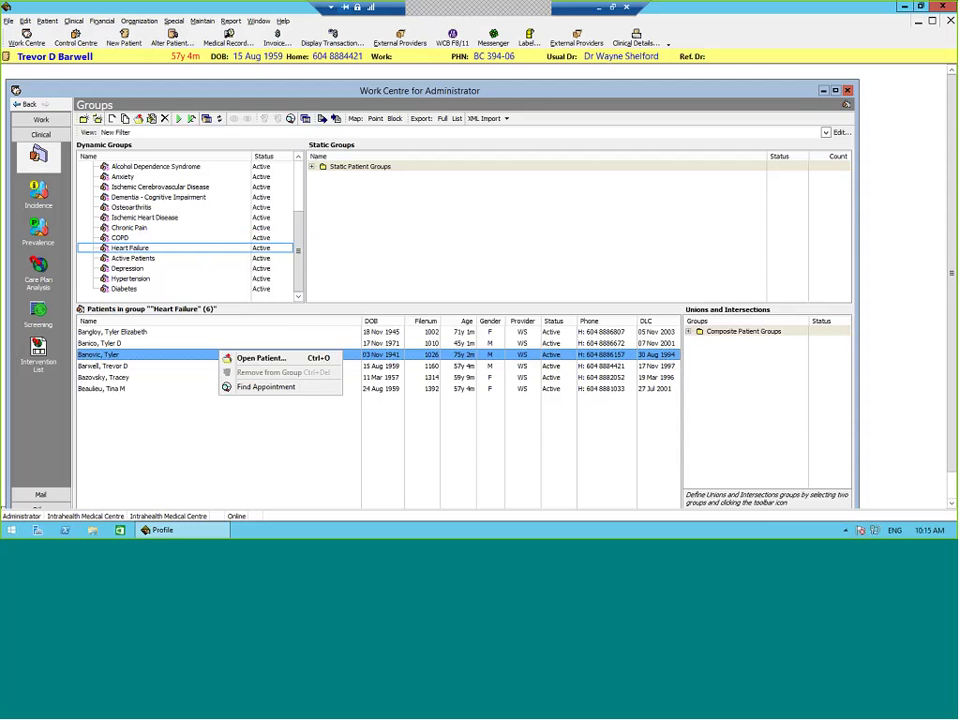
{"action": "left_click", "coordinate": [559, 247]}
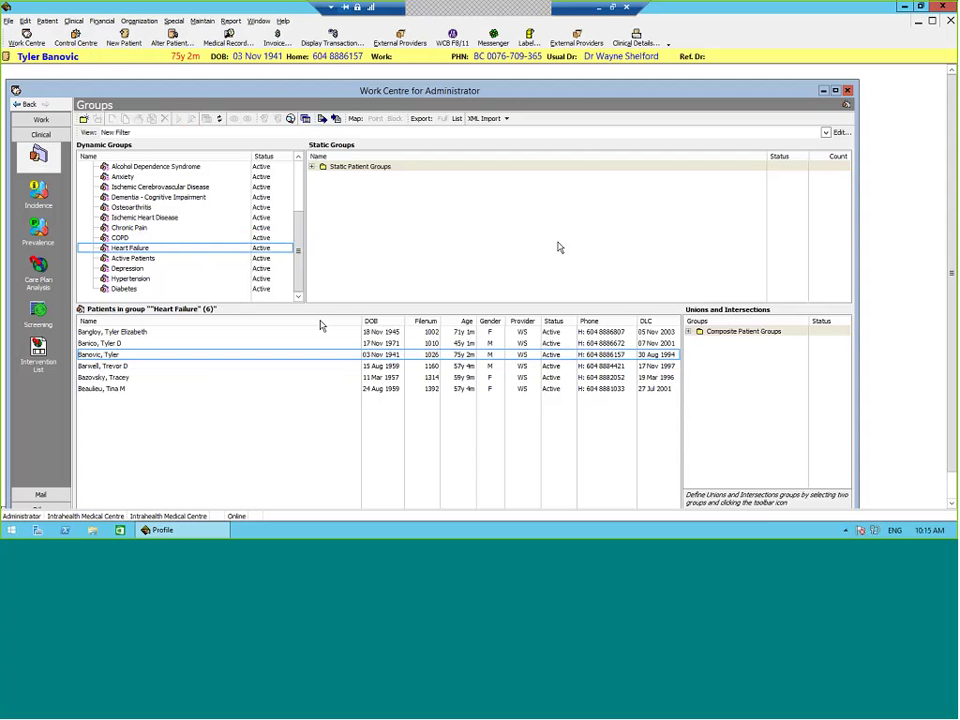
{"action": "left_click", "coordinate": [636, 40]}
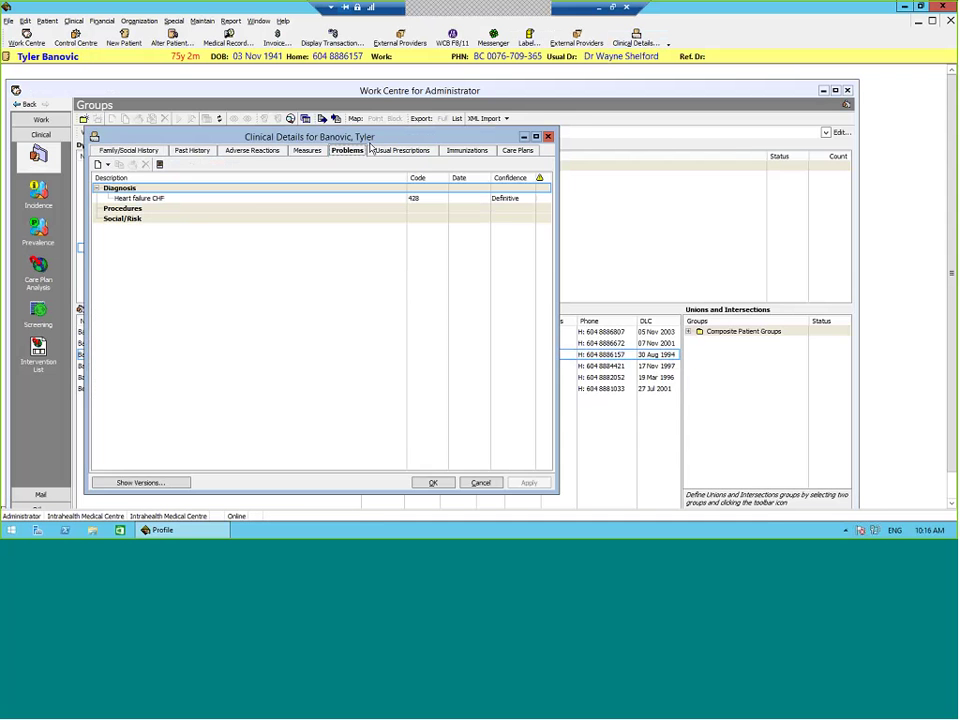
{"action": "left_click_drag", "start_coordinate": [517, 139], "coordinate": [794, 119]}
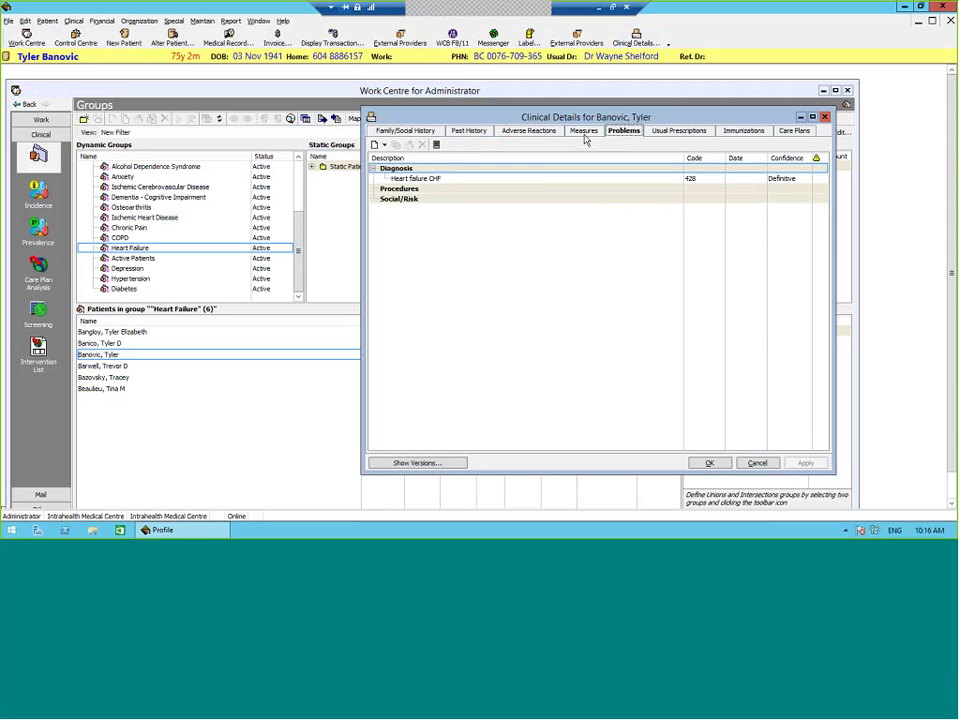
{"action": "left_click", "coordinate": [546, 179]}
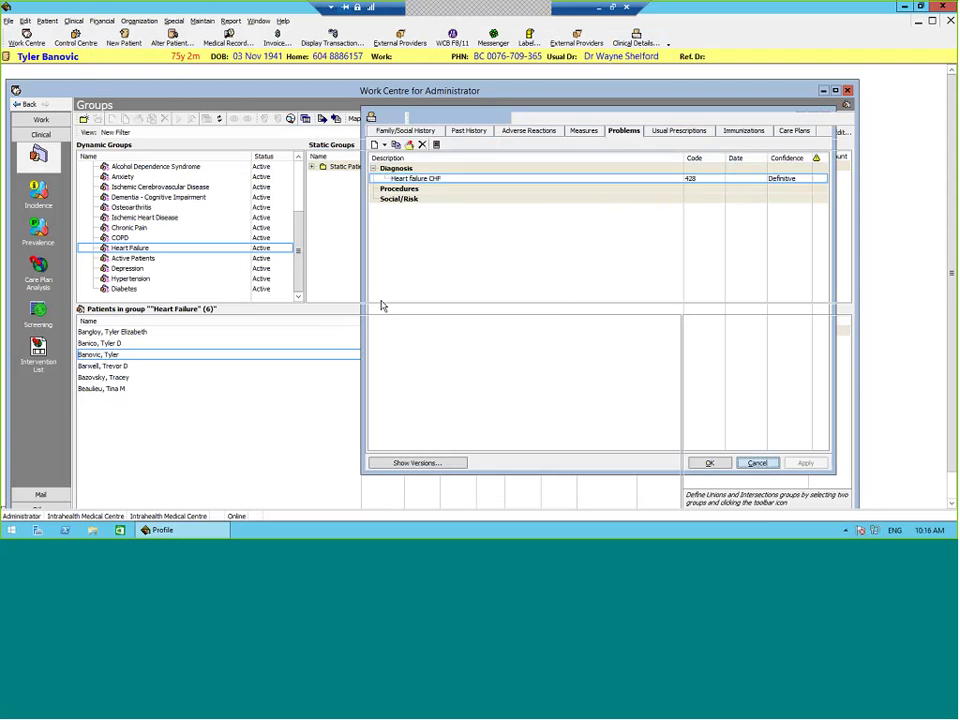
{"action": "key", "text": "Escape"}
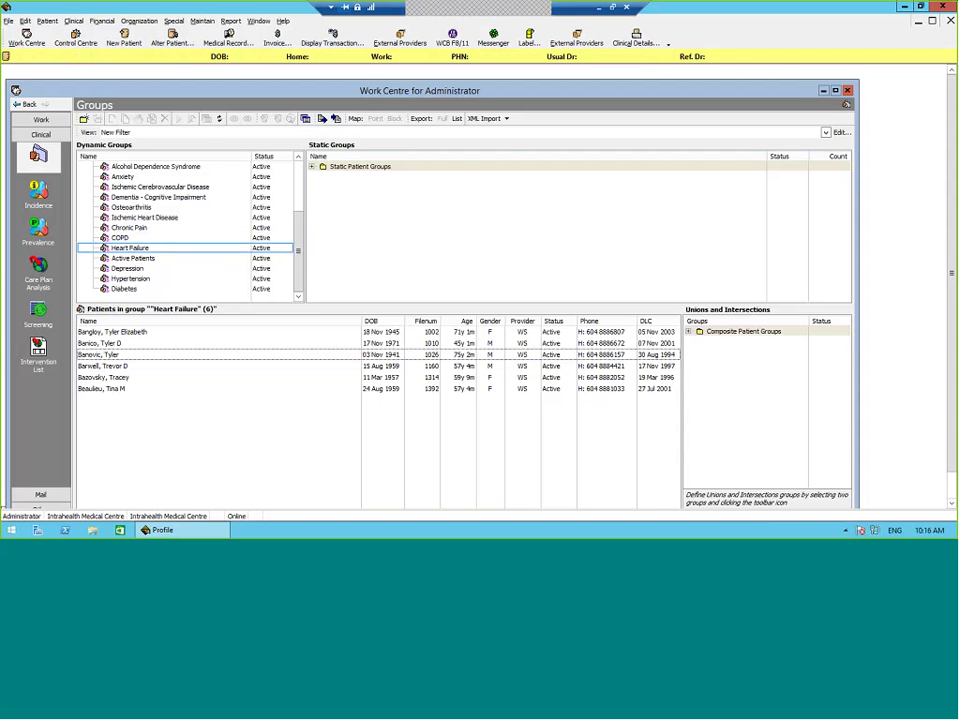
{"action": "left_click", "coordinate": [133, 259]}
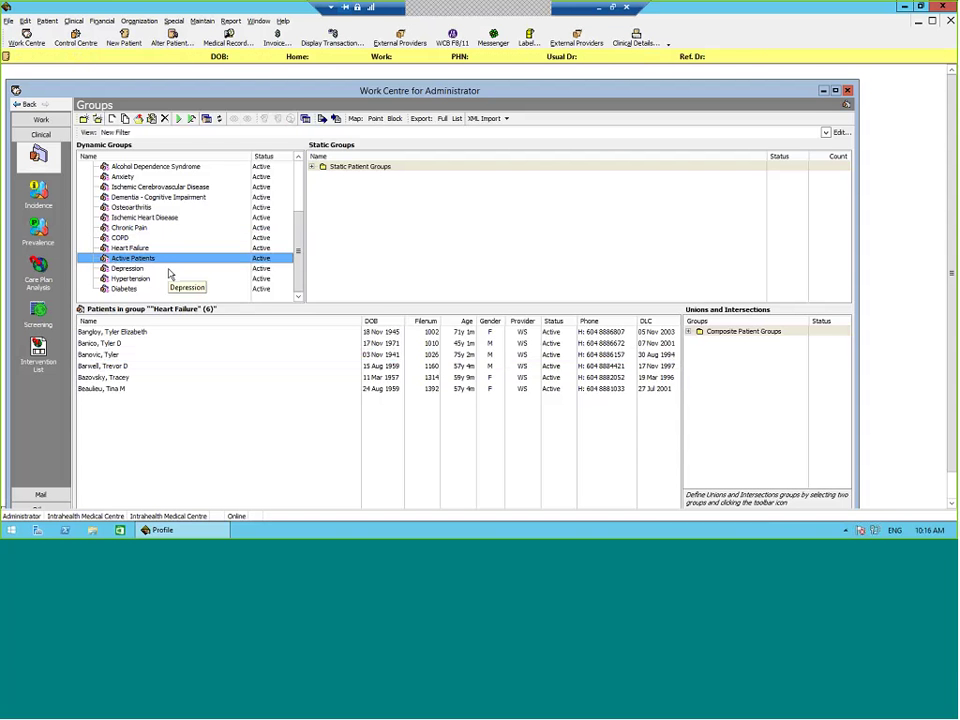
{"action": "right_click", "coordinate": [174, 260]}
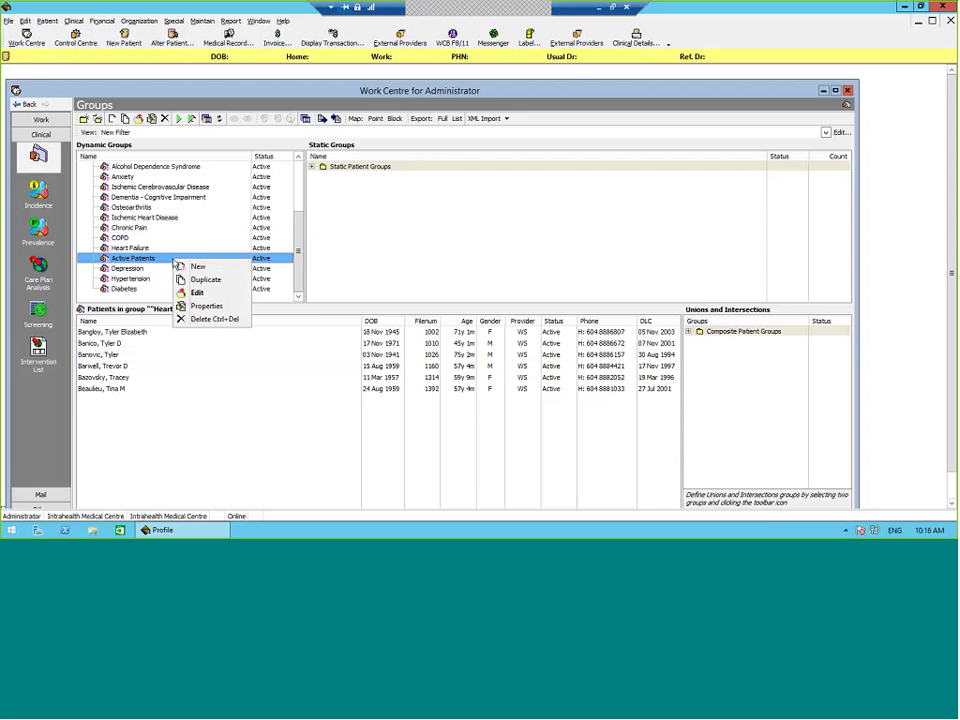
{"action": "left_click", "coordinate": [197, 292]}
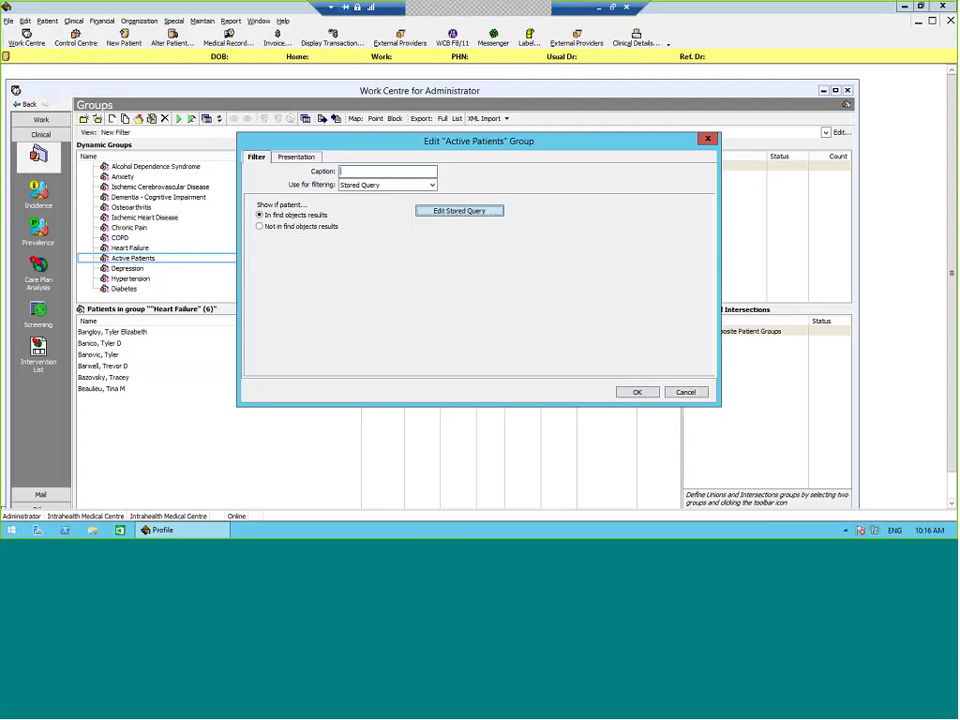
{"action": "left_click", "coordinate": [469, 215]}
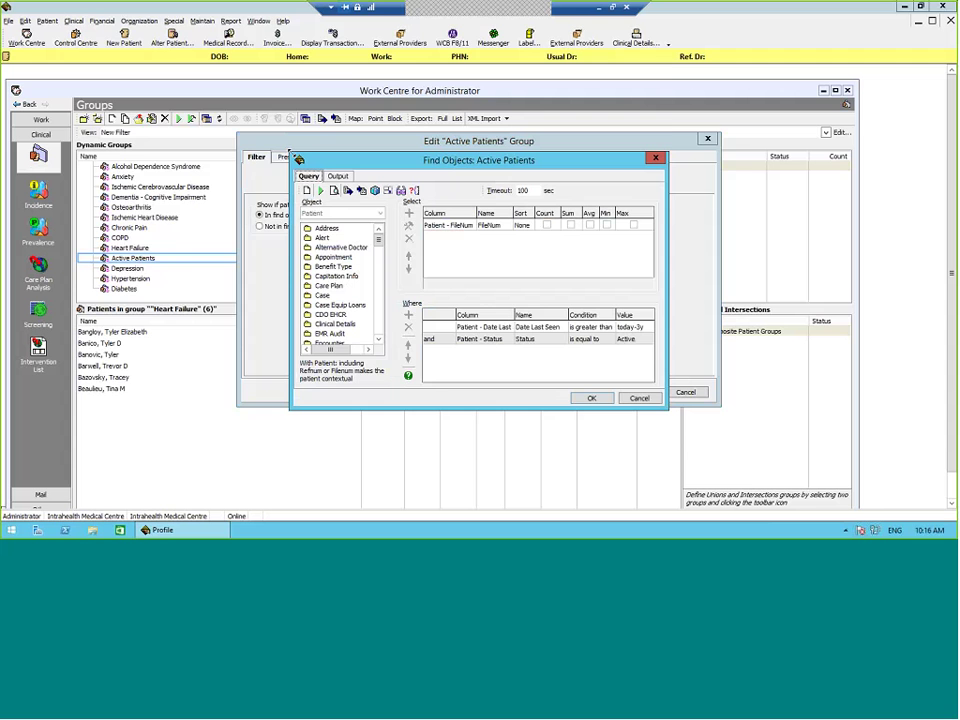
{"action": "left_click_drag", "start_coordinate": [291, 151], "coordinate": [128, 100]}
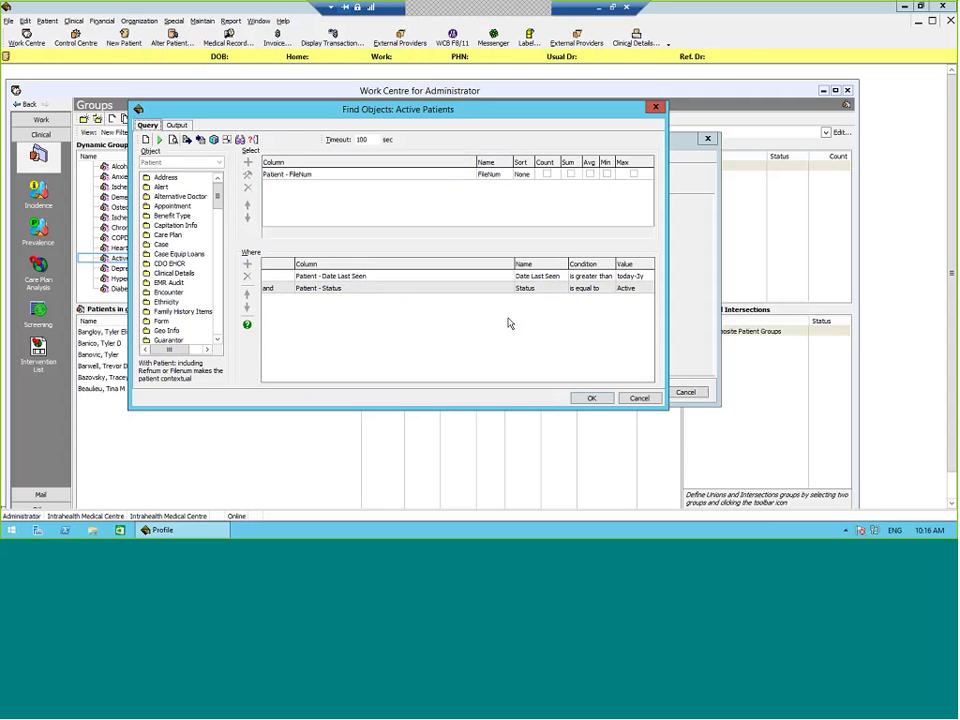
{"action": "left_click", "coordinate": [538, 275]}
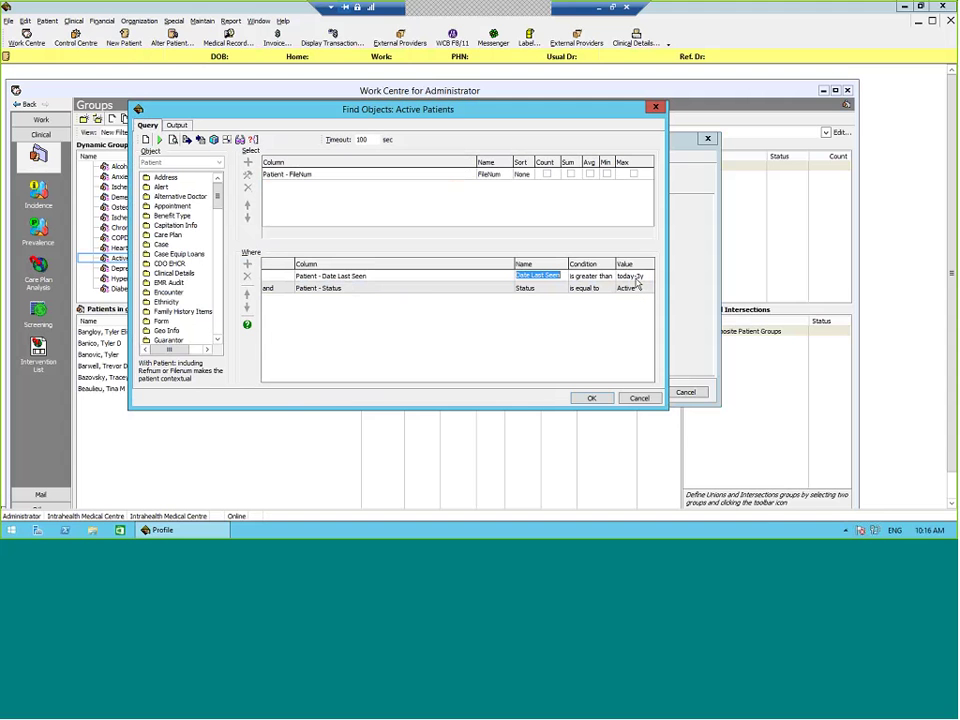
{"action": "left_click", "coordinate": [380, 307]}
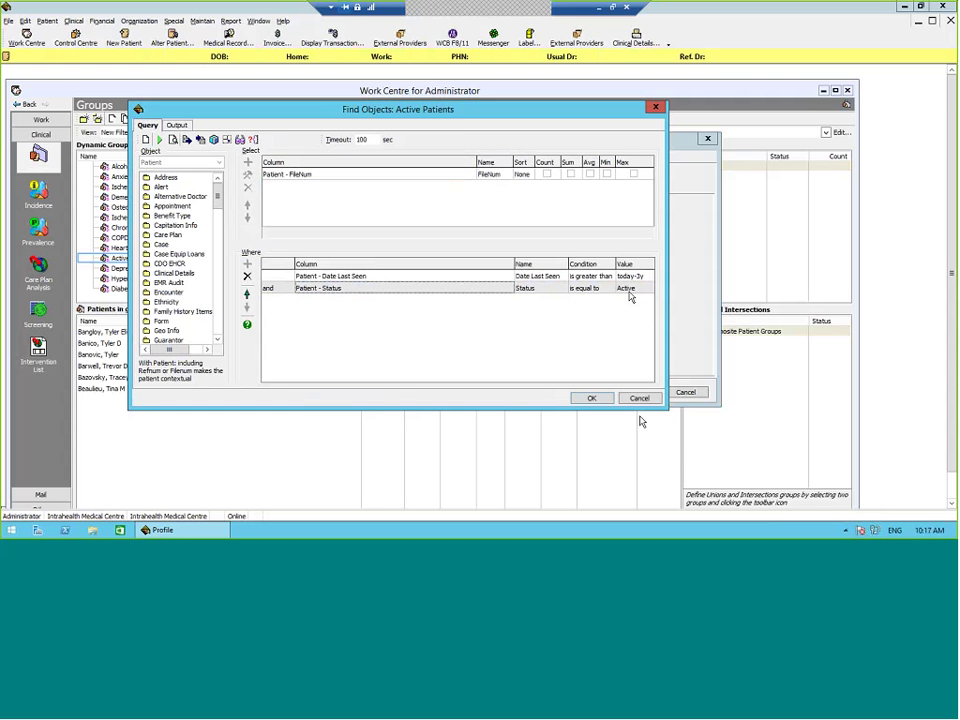
{"action": "key", "text": "Return"}
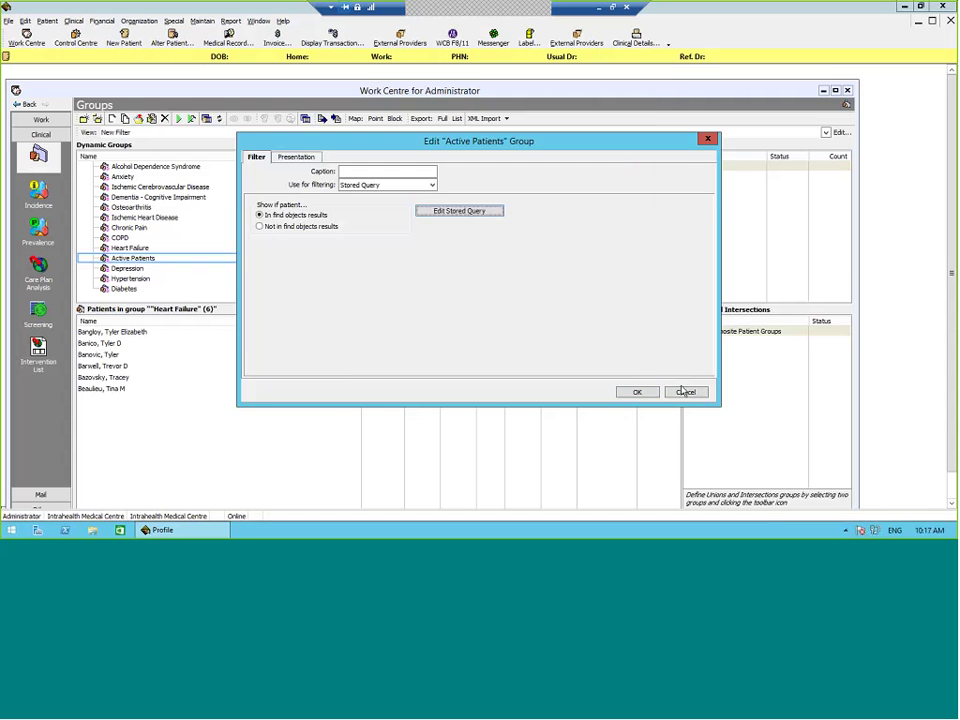
{"action": "key", "text": "Return"}
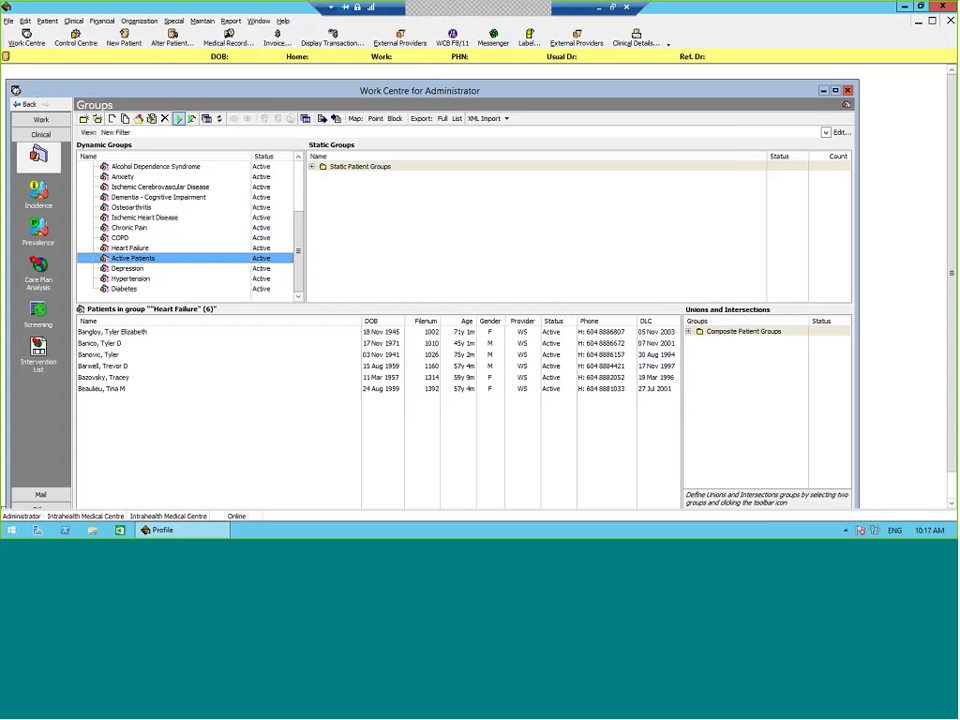
{"action": "left_click", "coordinate": [179, 118]}
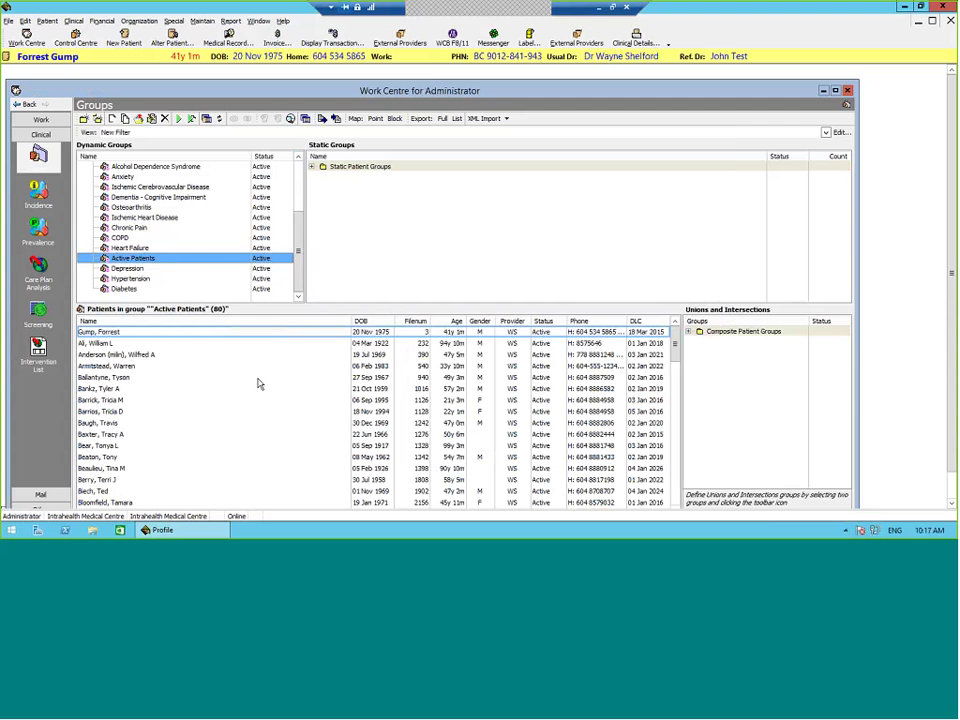
Step: Verify the Depression filter uses Dx Code 311, run the group (9 patients), and check a member's problems
{"action": "right_click", "coordinate": [127, 269]}
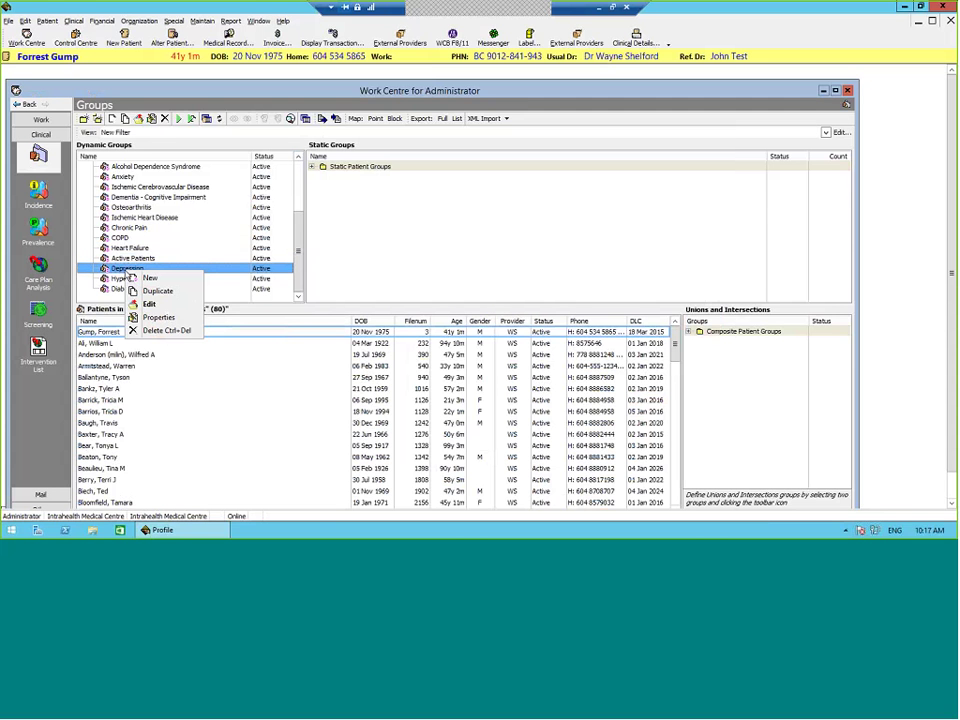
{"action": "left_click", "coordinate": [149, 303]}
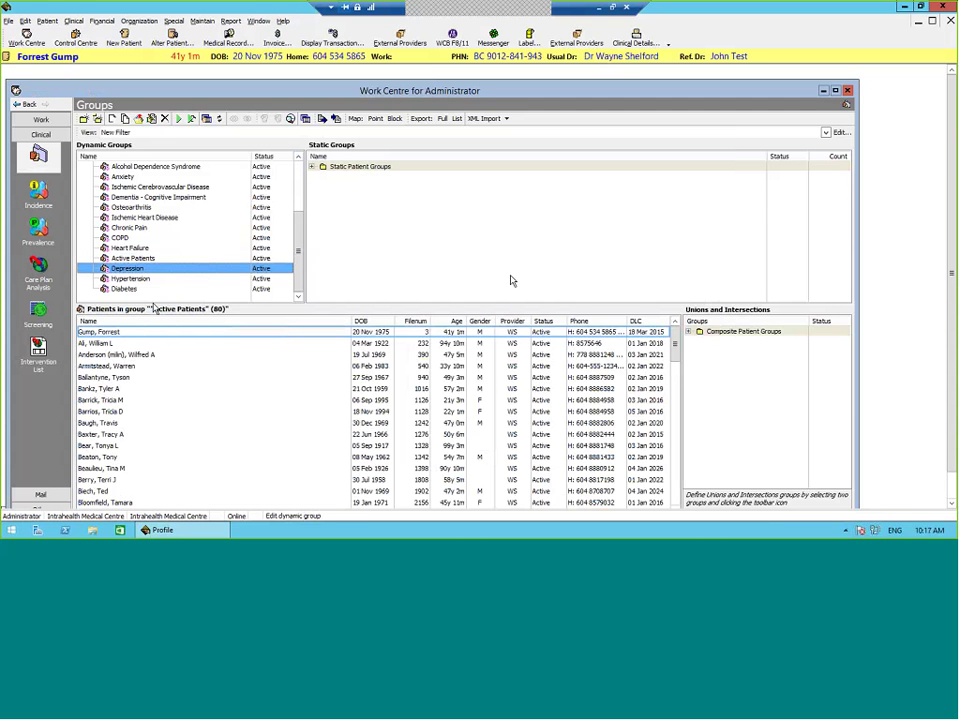
{"action": "left_click", "coordinate": [578, 231]}
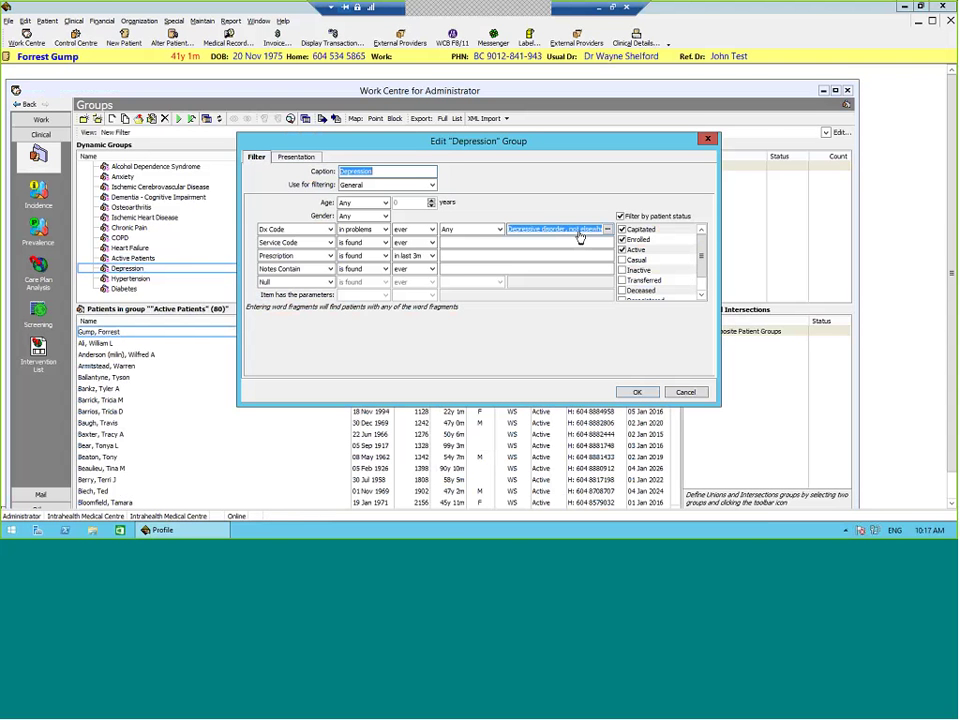
{"action": "key", "text": "End"}
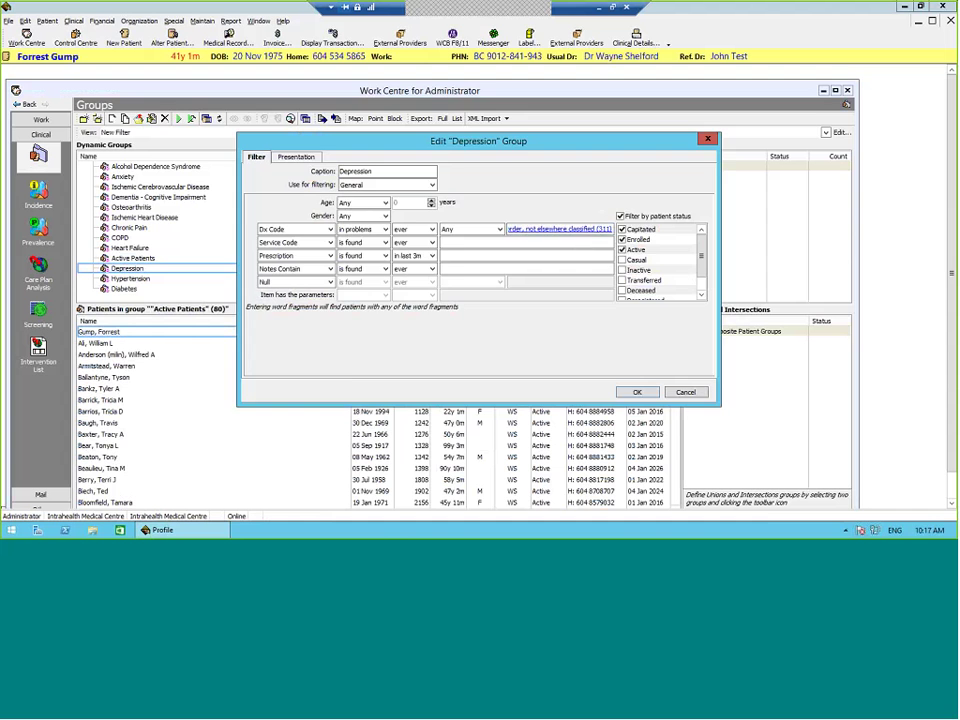
{"action": "key", "text": "Return"}
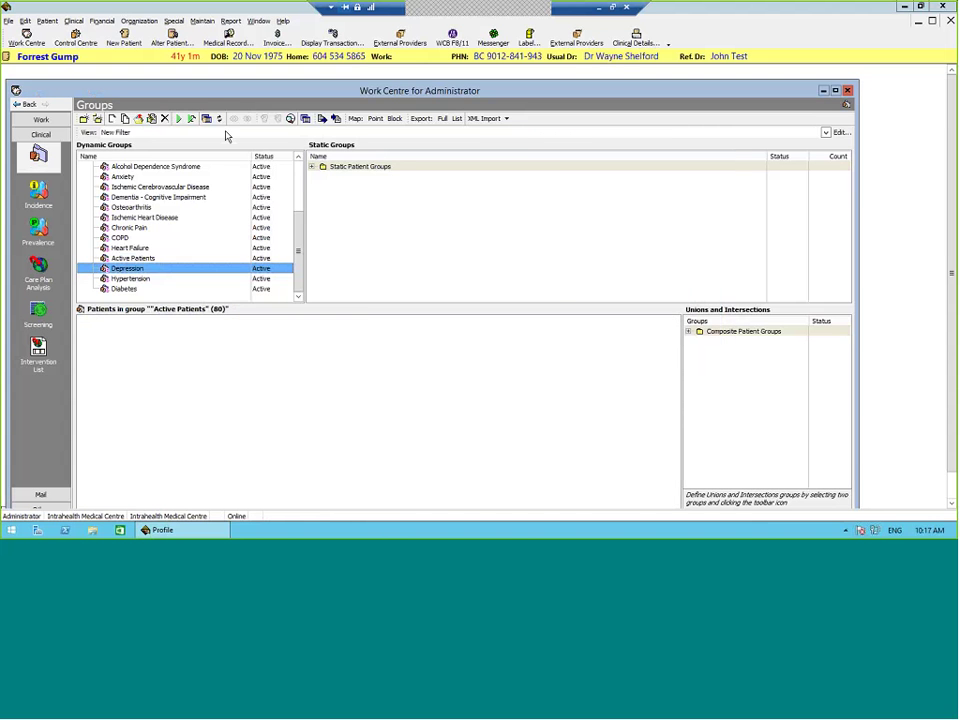
{"action": "left_click", "coordinate": [636, 38]}
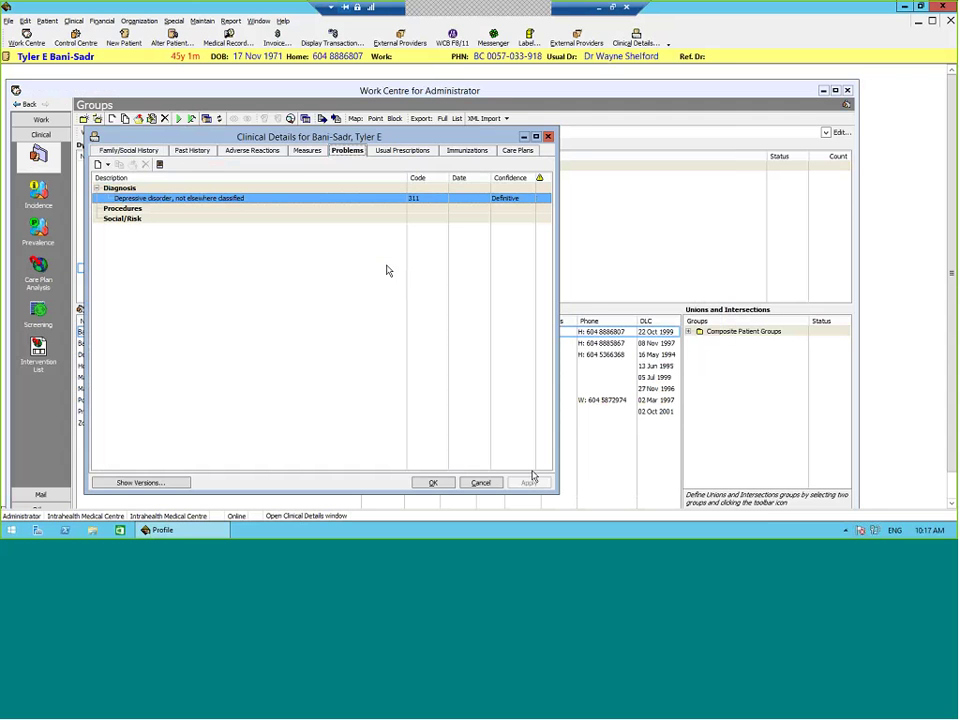
{"action": "key", "text": "Escape"}
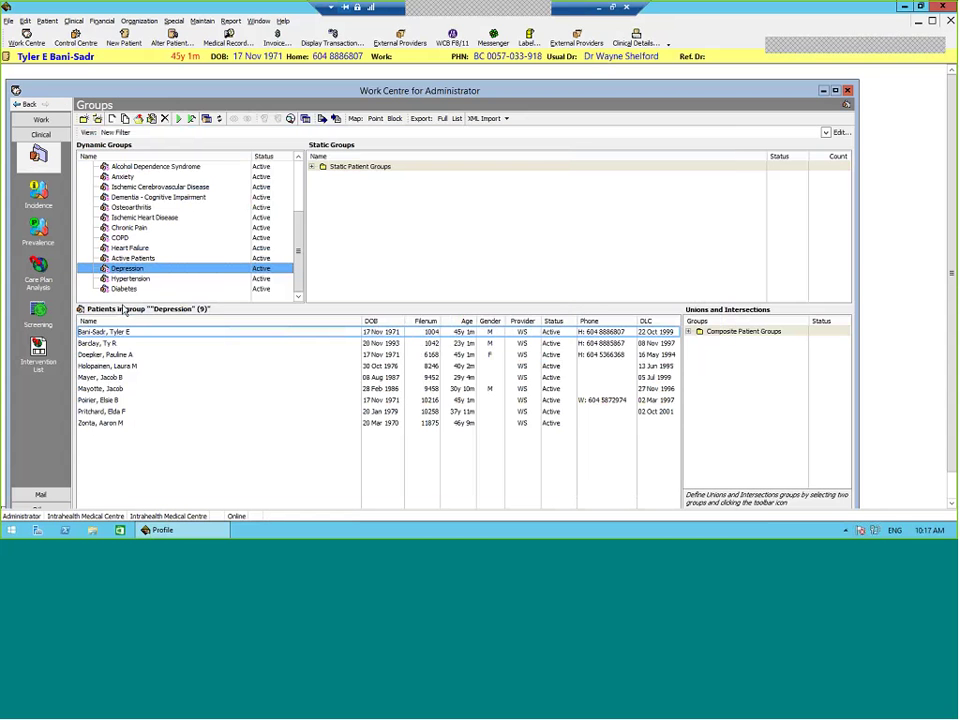
Step: Change the Hypertension filter from description to Dx Code 40 and save it
{"action": "right_click", "coordinate": [145, 279]}
{"action": "left_click", "coordinate": [195, 313]}
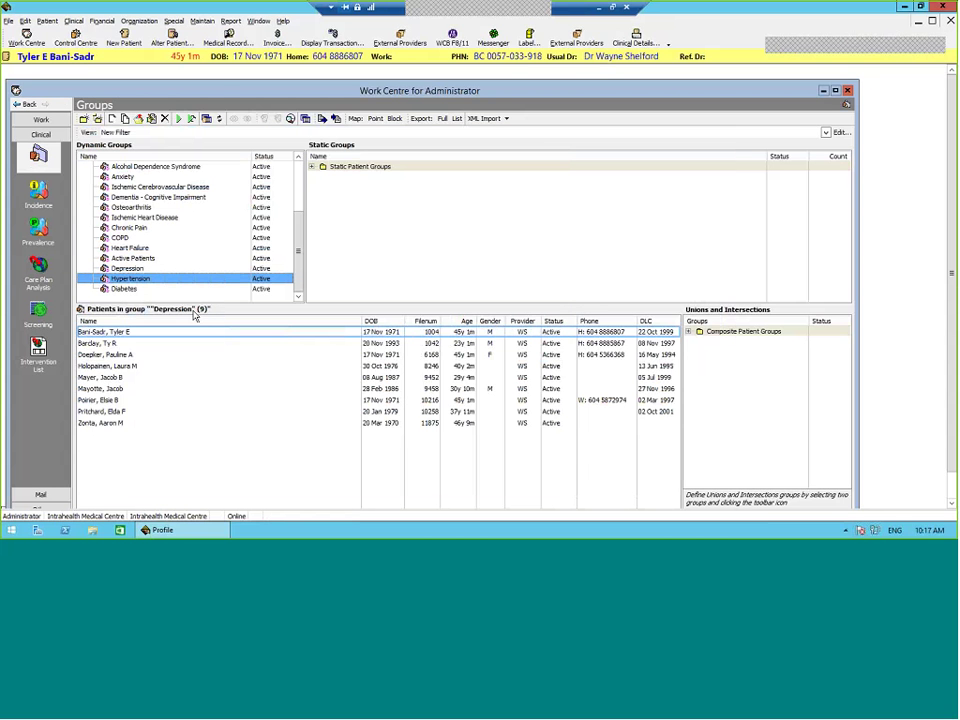
{"action": "left_click", "coordinate": [563, 229]}
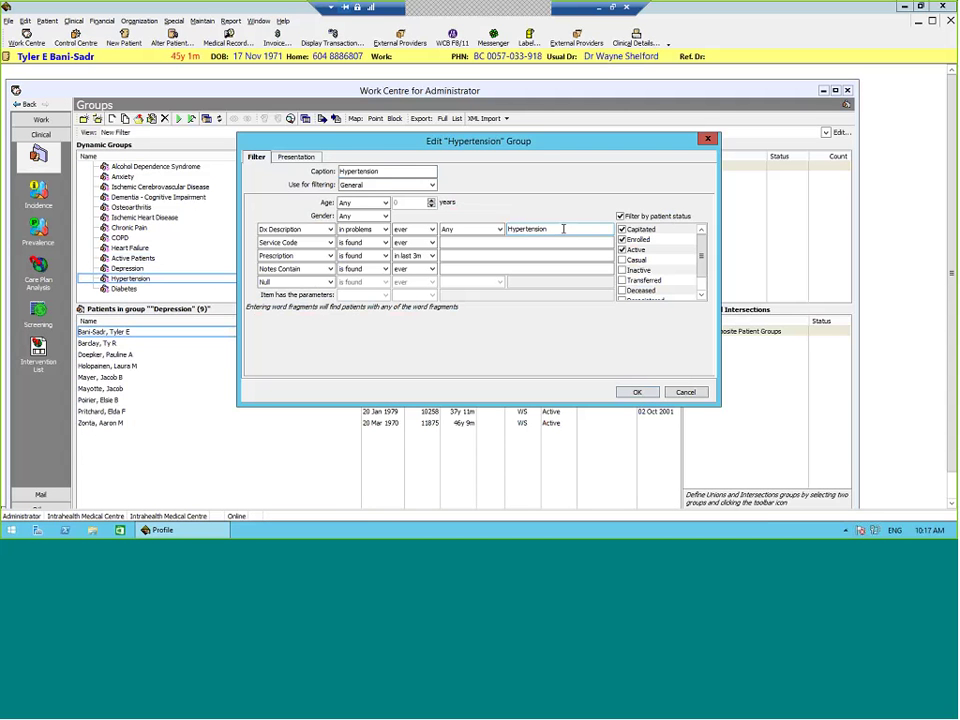
{"action": "double_click", "coordinate": [563, 229]}
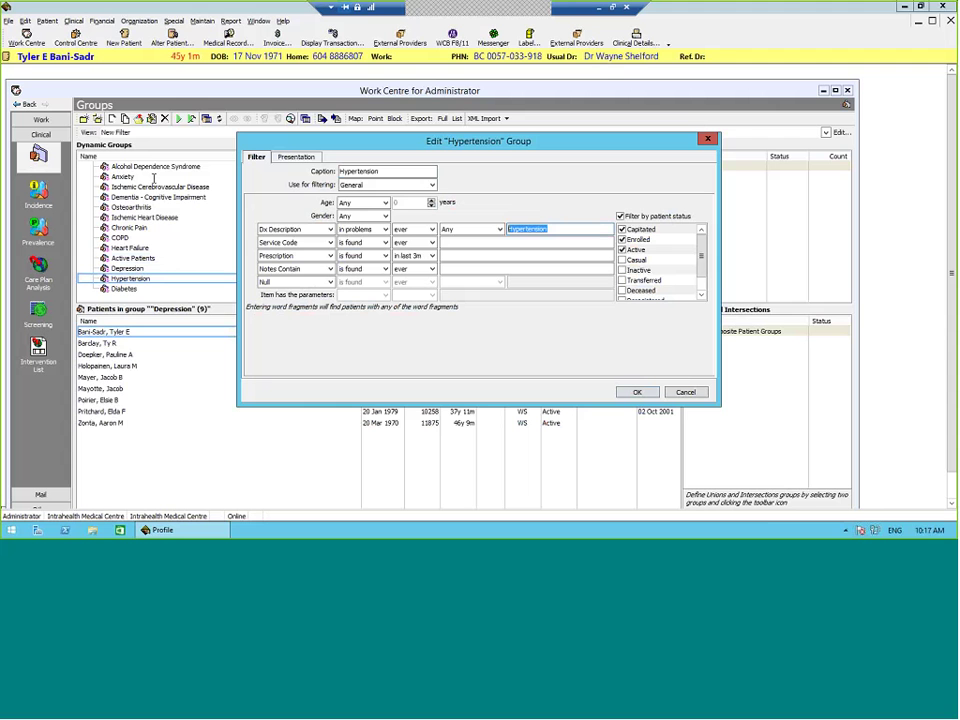
{"action": "left_click", "coordinate": [275, 229]}
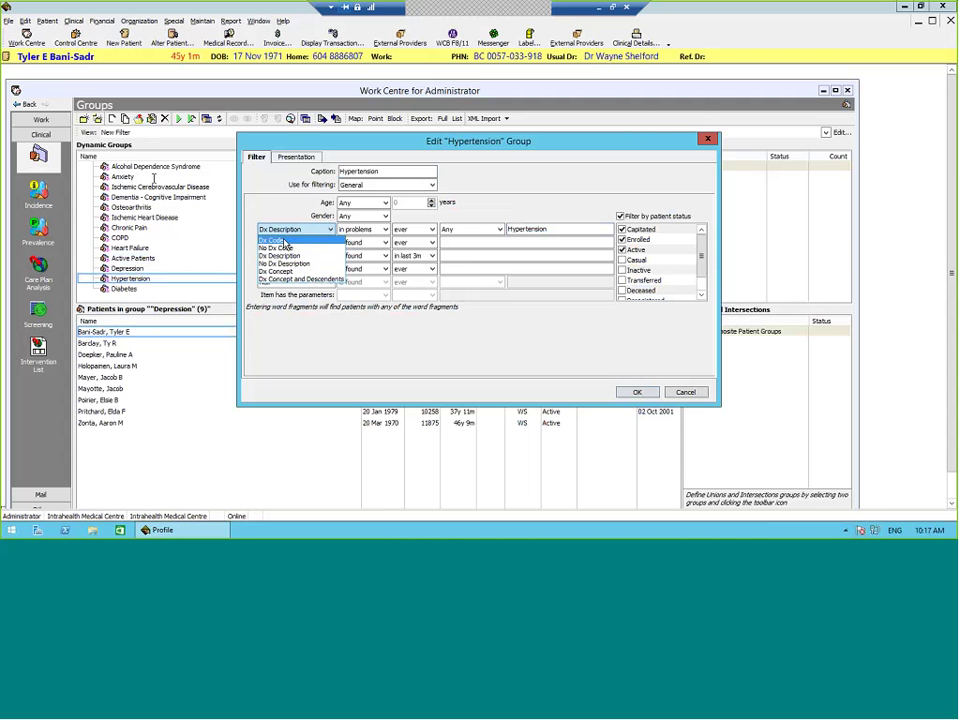
{"action": "left_click", "coordinate": [272, 240]}
{"action": "left_click", "coordinate": [549, 229]}
{"action": "type", "text": "40"}
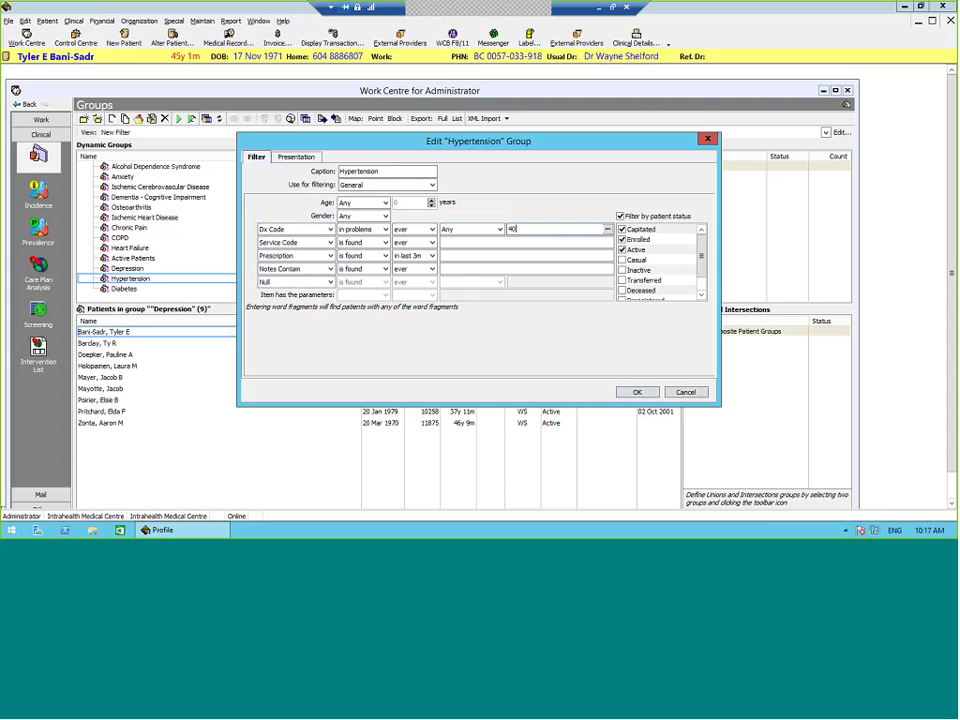
{"action": "left_click", "coordinate": [636, 391]}
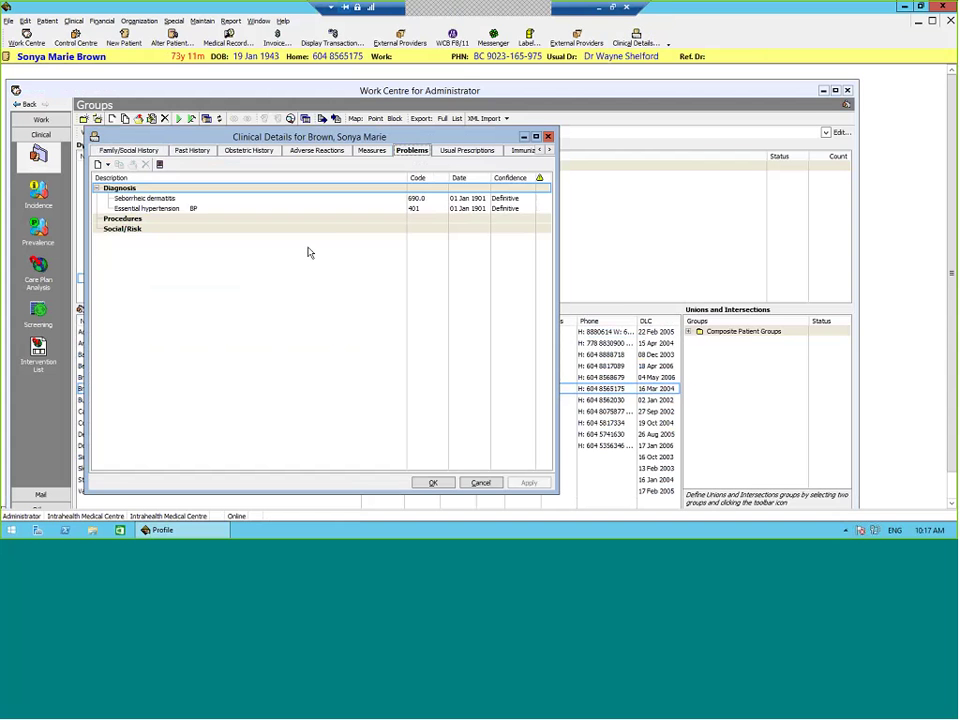
Step: Confirm a listed patient has Essential hypertension (401) among the group's 15 patients
{"action": "left_click", "coordinate": [392, 209]}
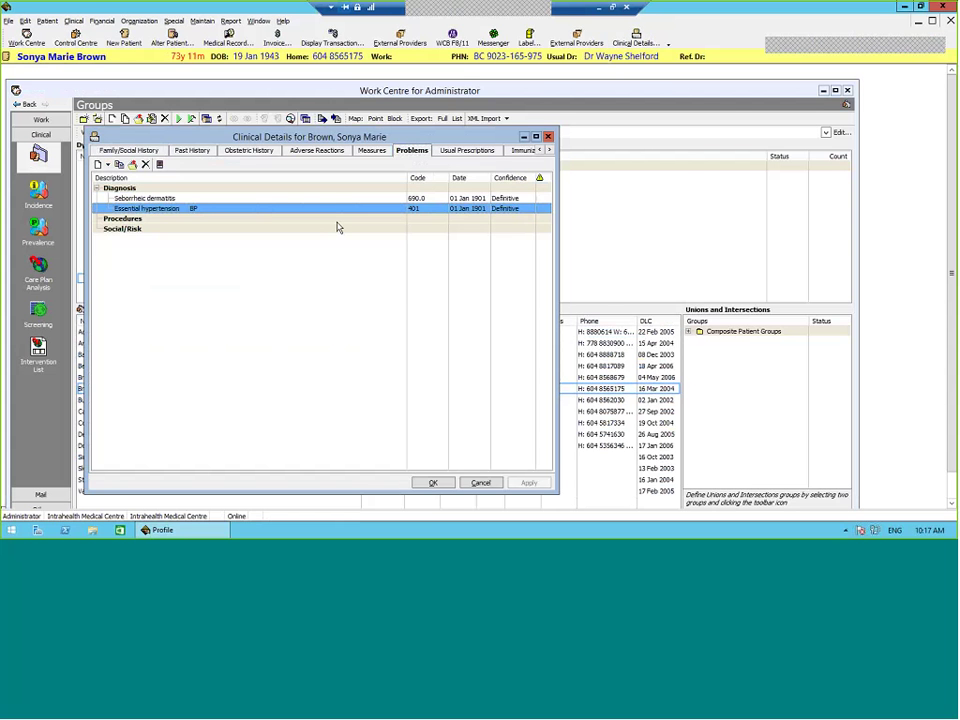
{"action": "key", "text": "Escape"}
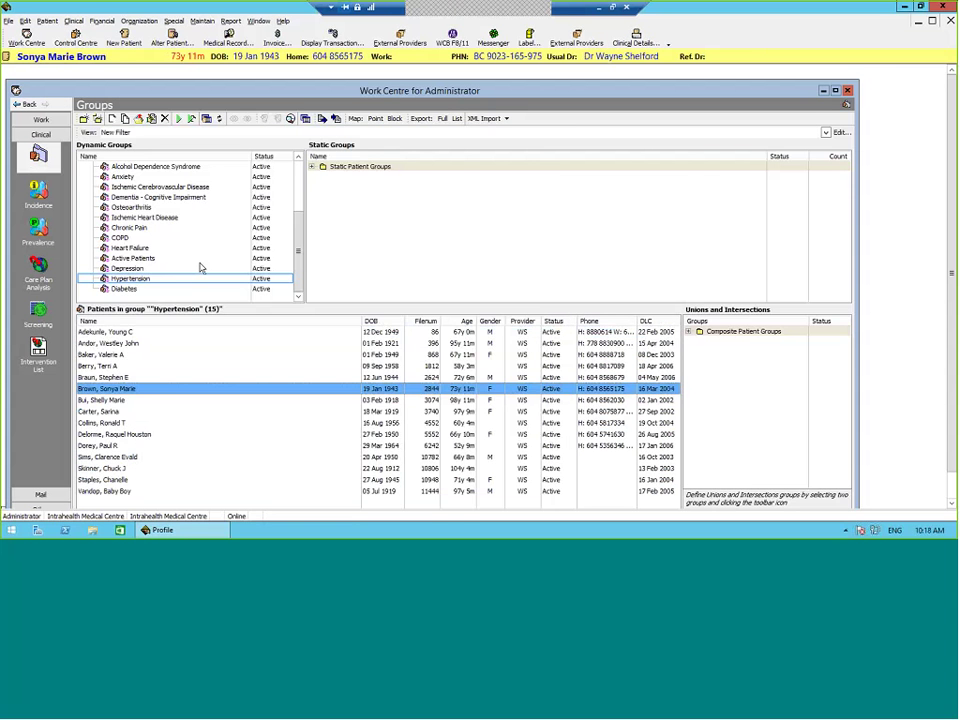
{"action": "right_click", "coordinate": [123, 289]}
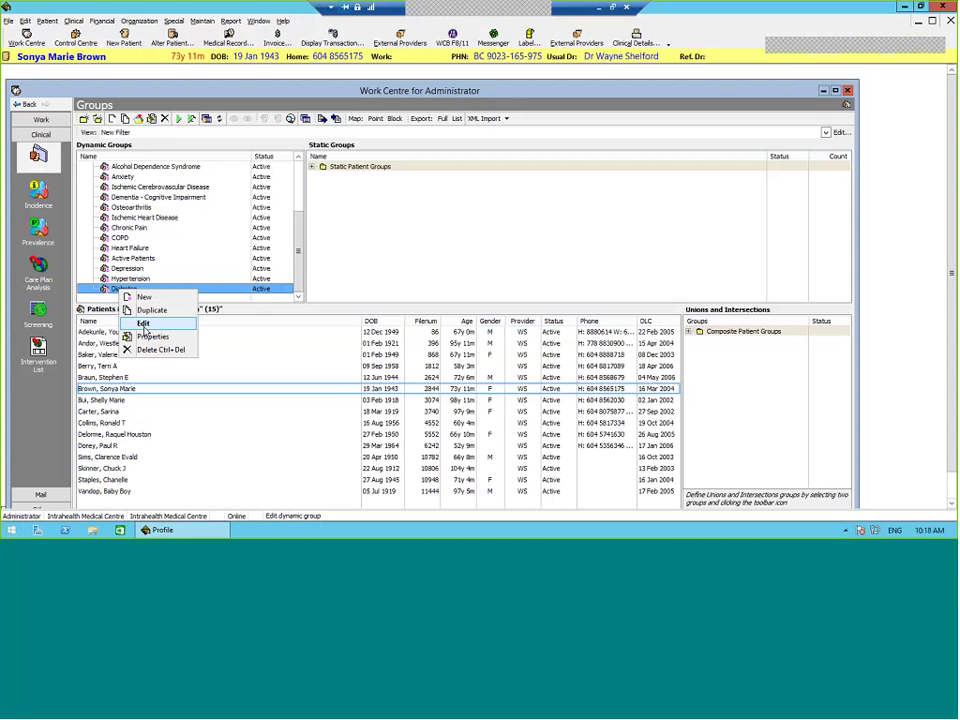
{"action": "left_click", "coordinate": [163, 268]}
{"action": "right_click", "coordinate": [188, 268]}
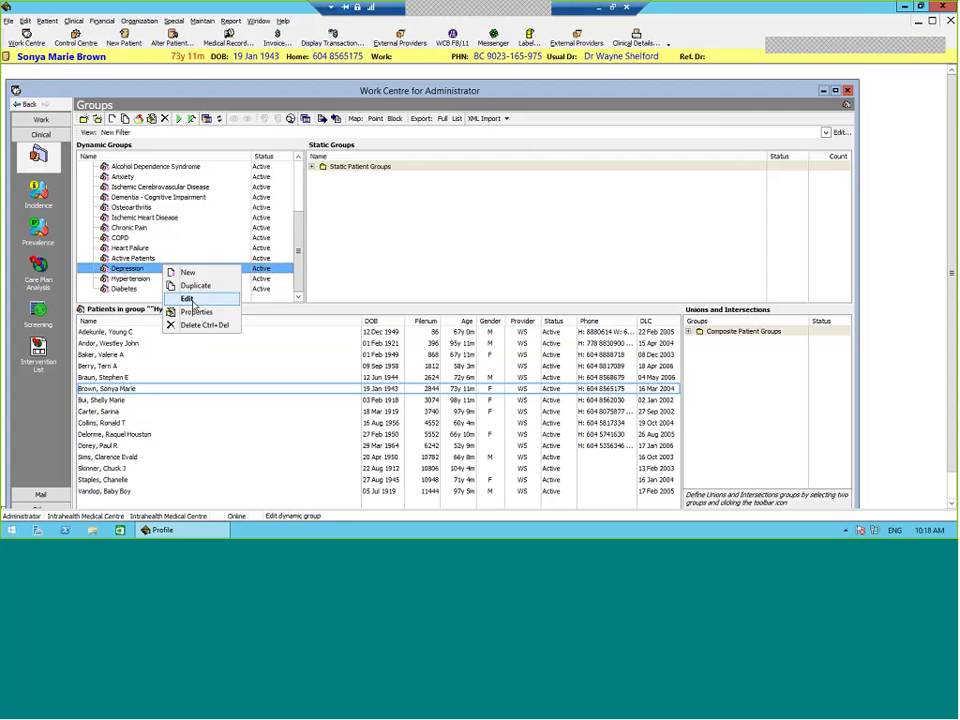
{"action": "left_click", "coordinate": [248, 296]}
{"action": "left_click", "coordinate": [577, 231]}
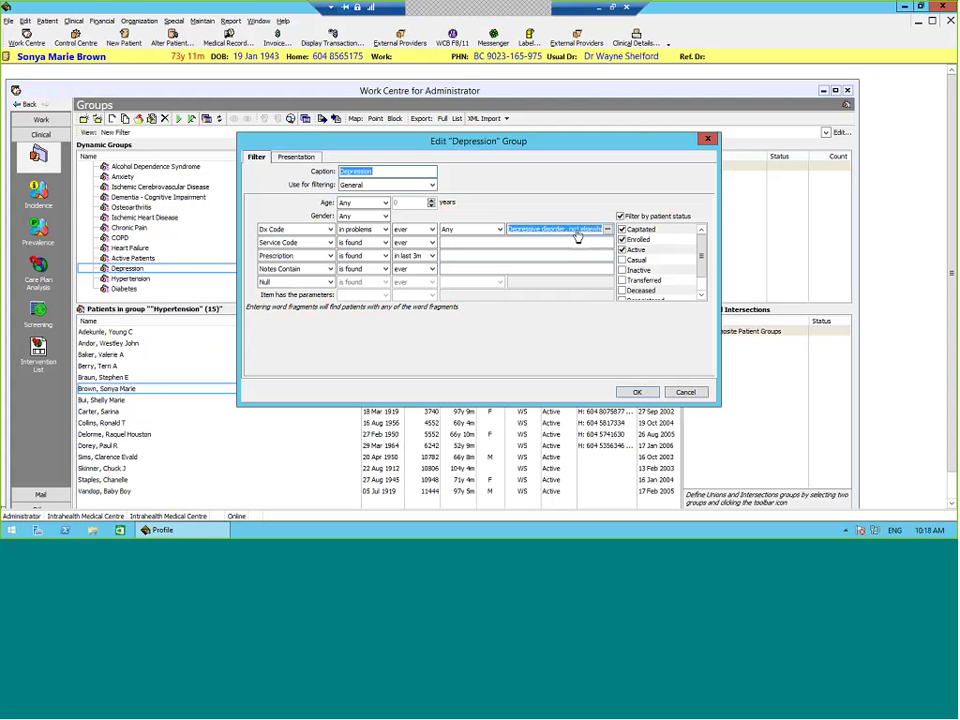
{"action": "key", "text": "End"}
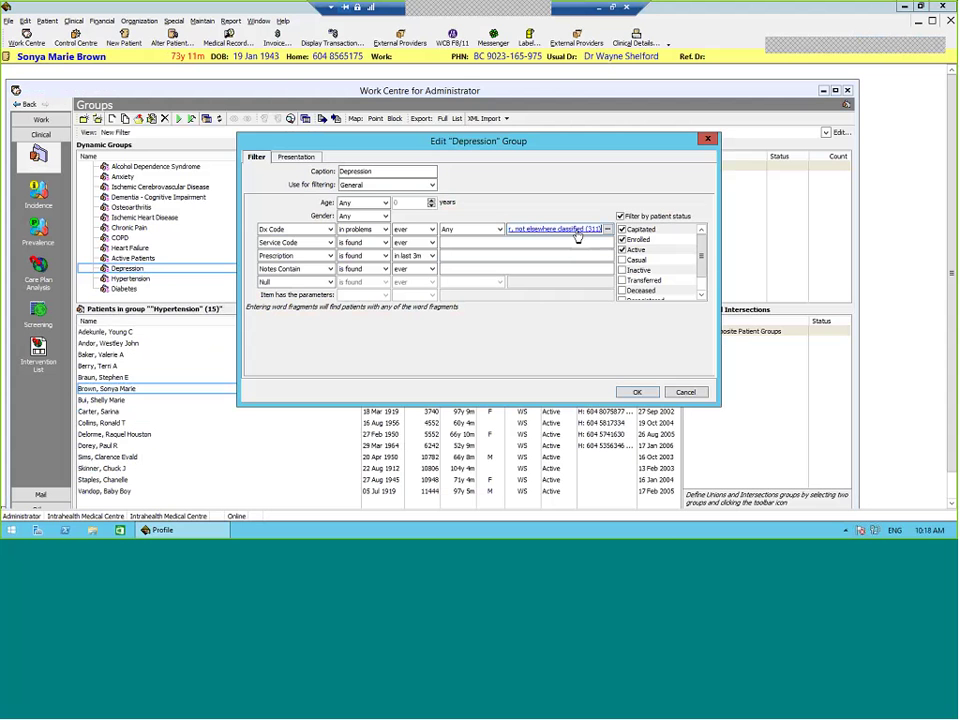
{"action": "left_click", "coordinate": [667, 392]}
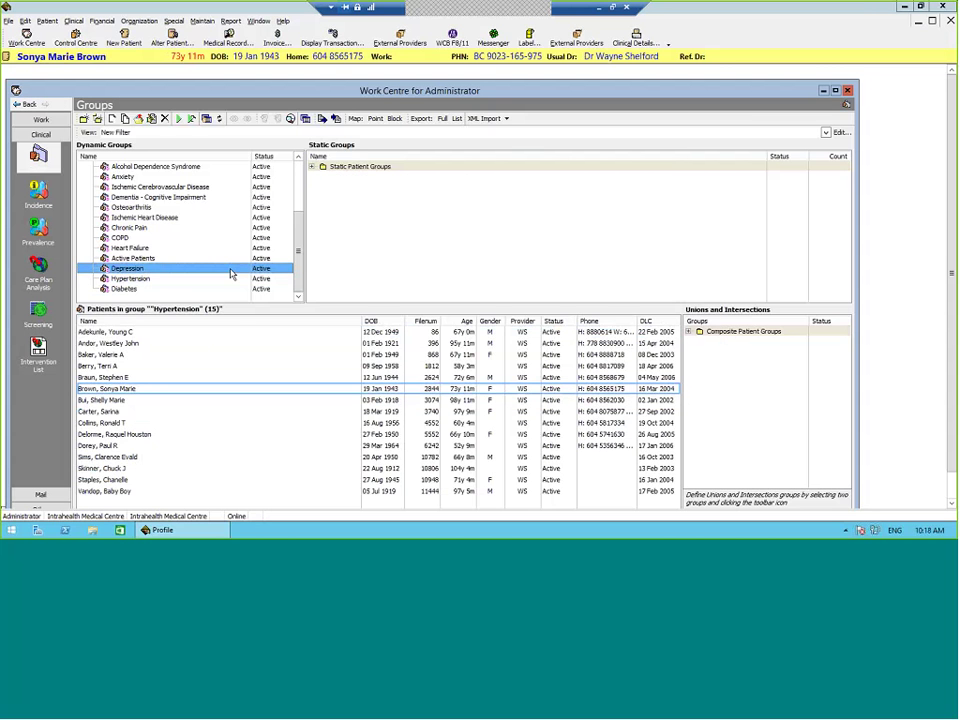
{"action": "left_click", "coordinate": [222, 279]}
{"action": "left_click", "coordinate": [209, 290]}
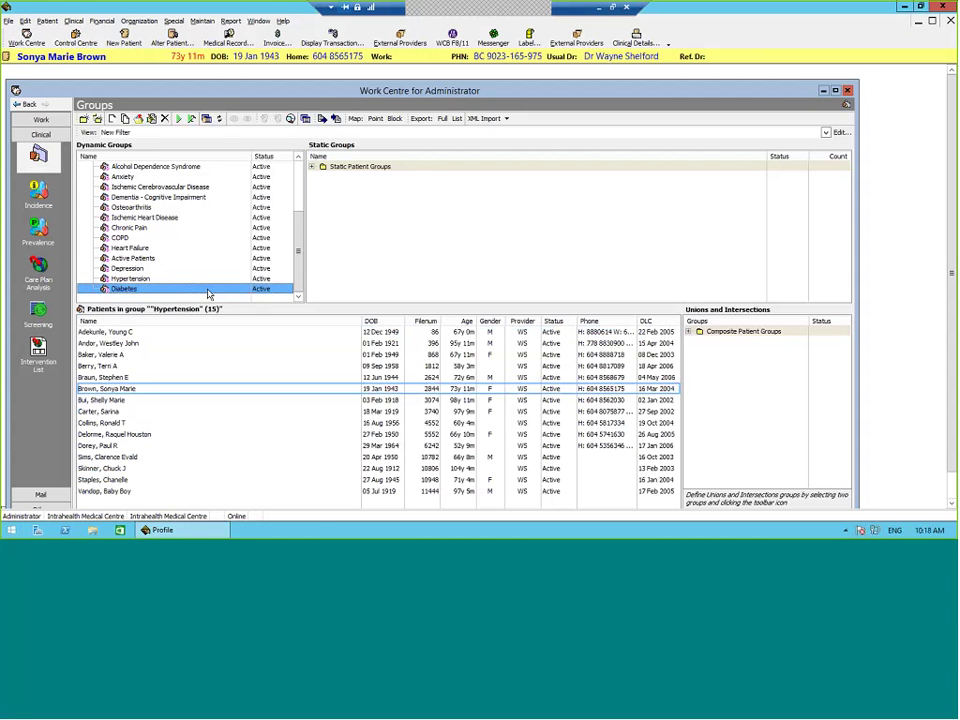
{"action": "right_click", "coordinate": [209, 293]}
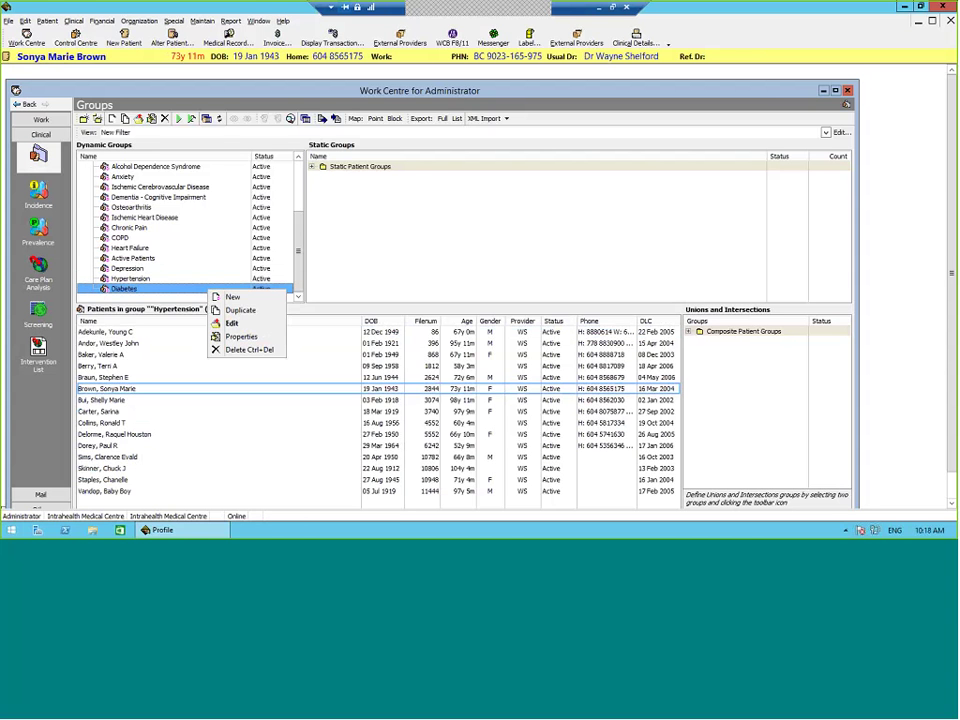
{"action": "left_click", "coordinate": [268, 323]}
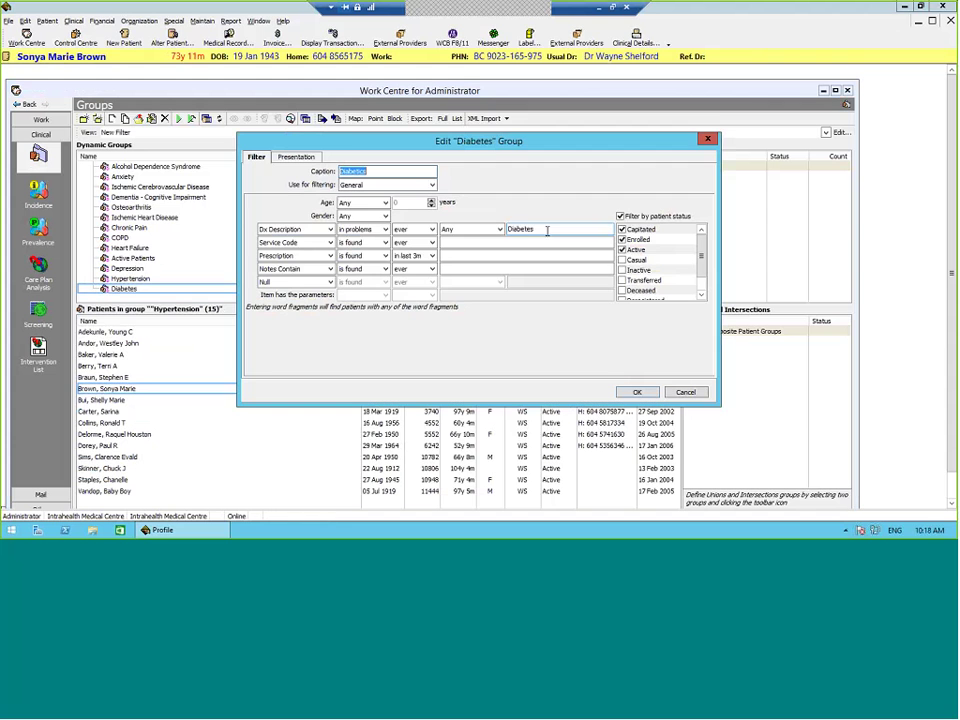
{"action": "left_click", "coordinate": [296, 229]}
{"action": "left_click", "coordinate": [290, 241]}
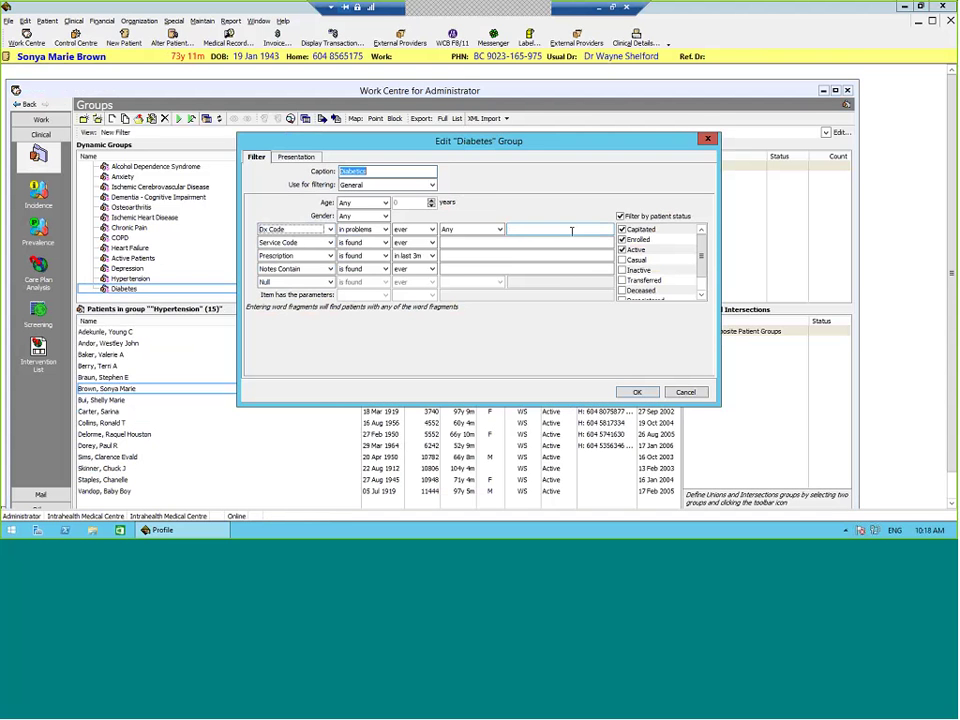
{"action": "left_click", "coordinate": [572, 231]}
{"action": "type", "text": "250"}
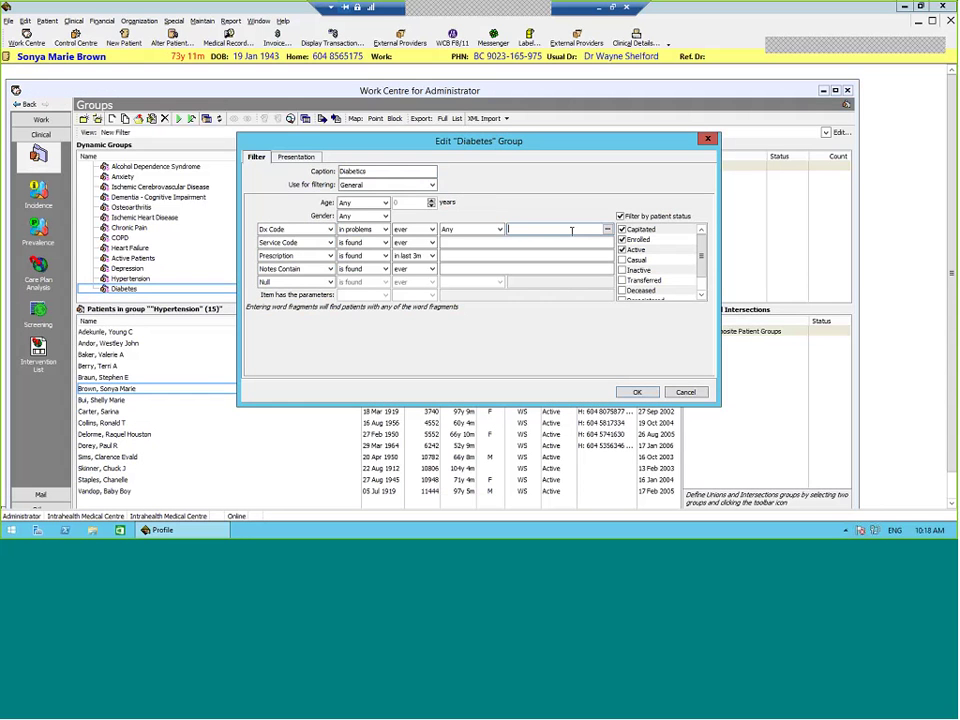
{"action": "key", "text": "Return"}
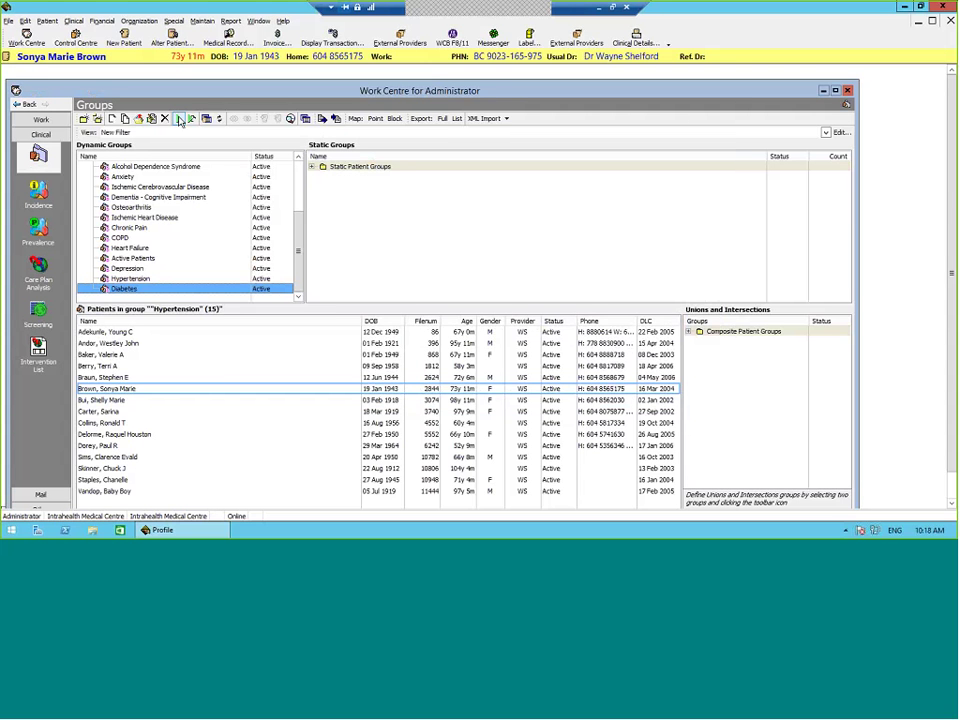
{"action": "left_click", "coordinate": [180, 120]}
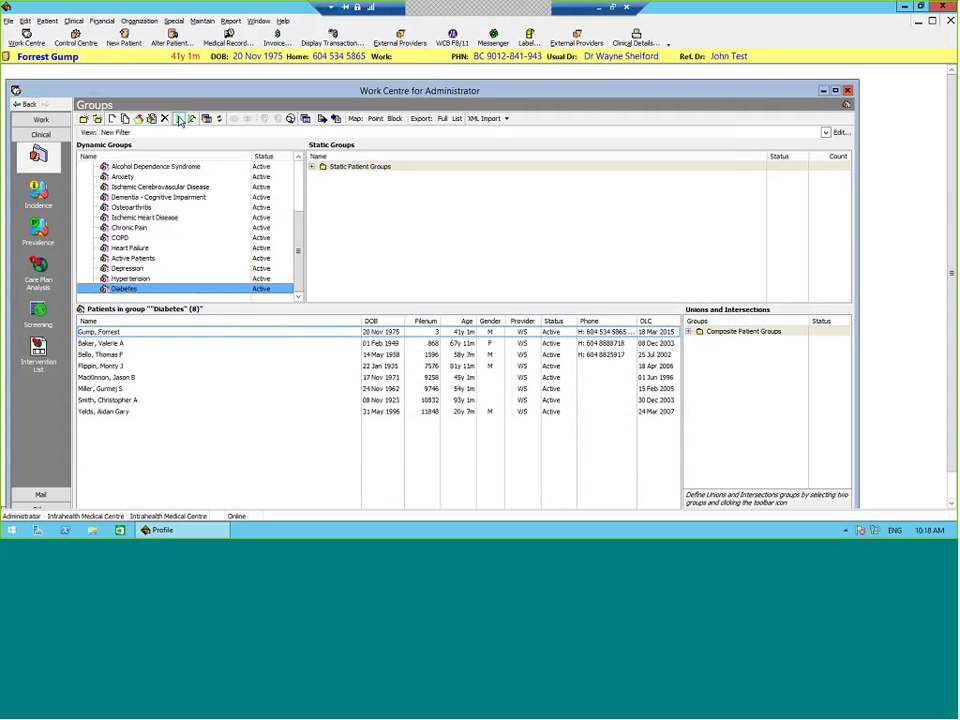
{"action": "double_click", "coordinate": [268, 367]}
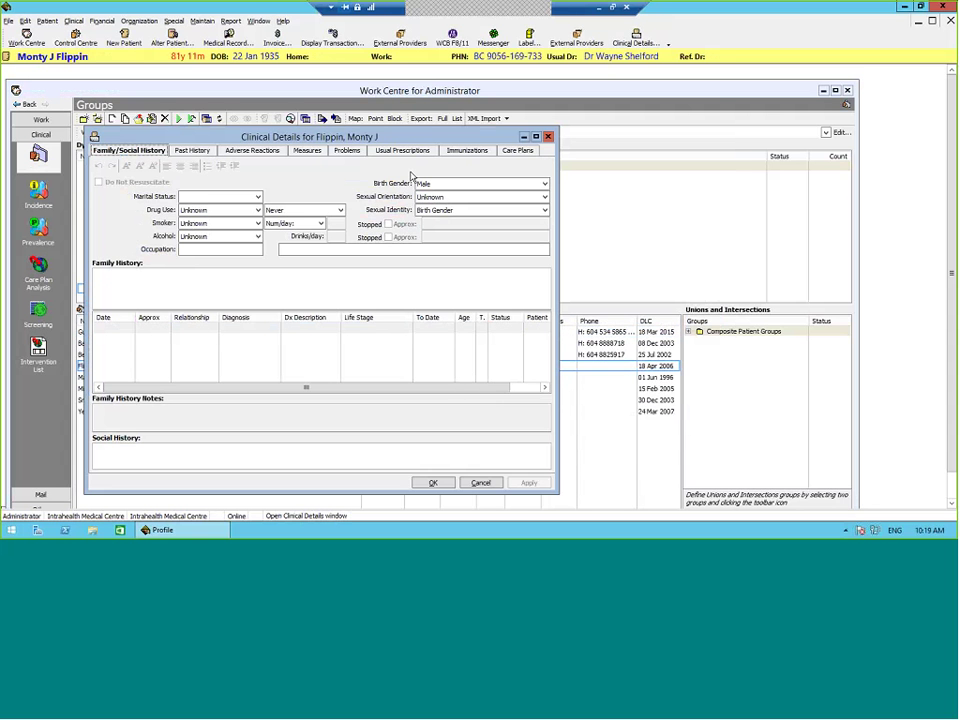
{"action": "left_click", "coordinate": [345, 151]}
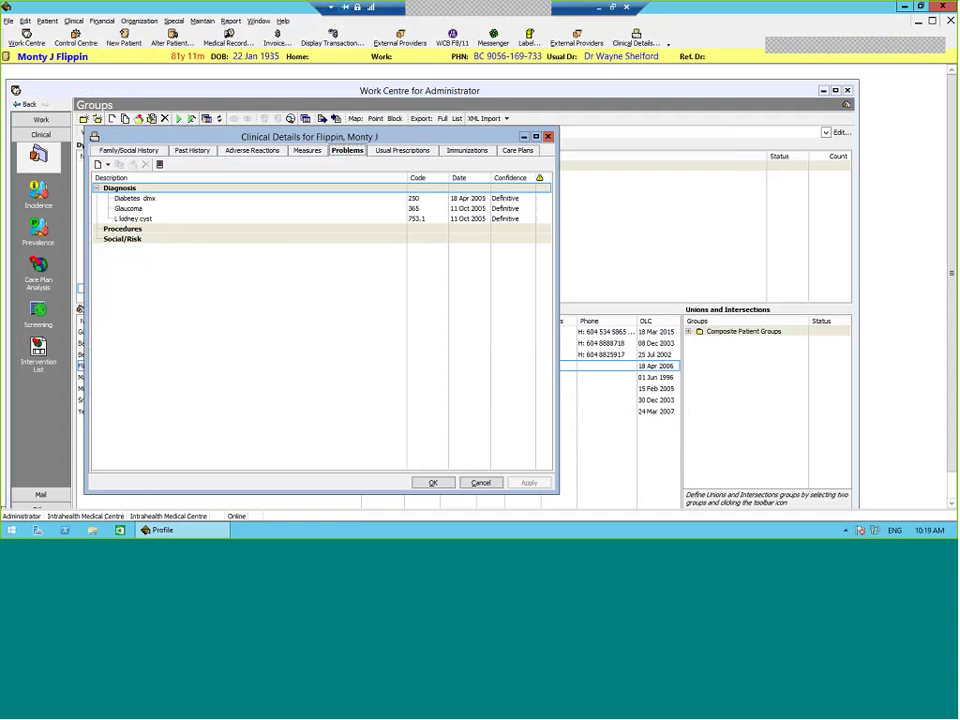
{"action": "left_click", "coordinate": [428, 200]}
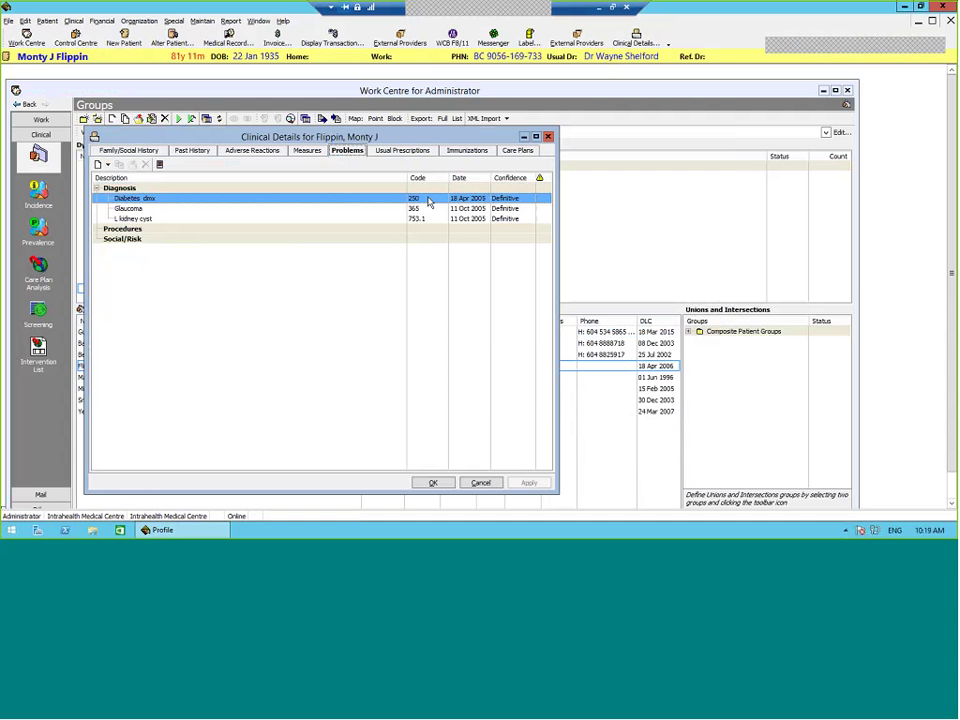
{"action": "left_click", "coordinate": [432, 483]}
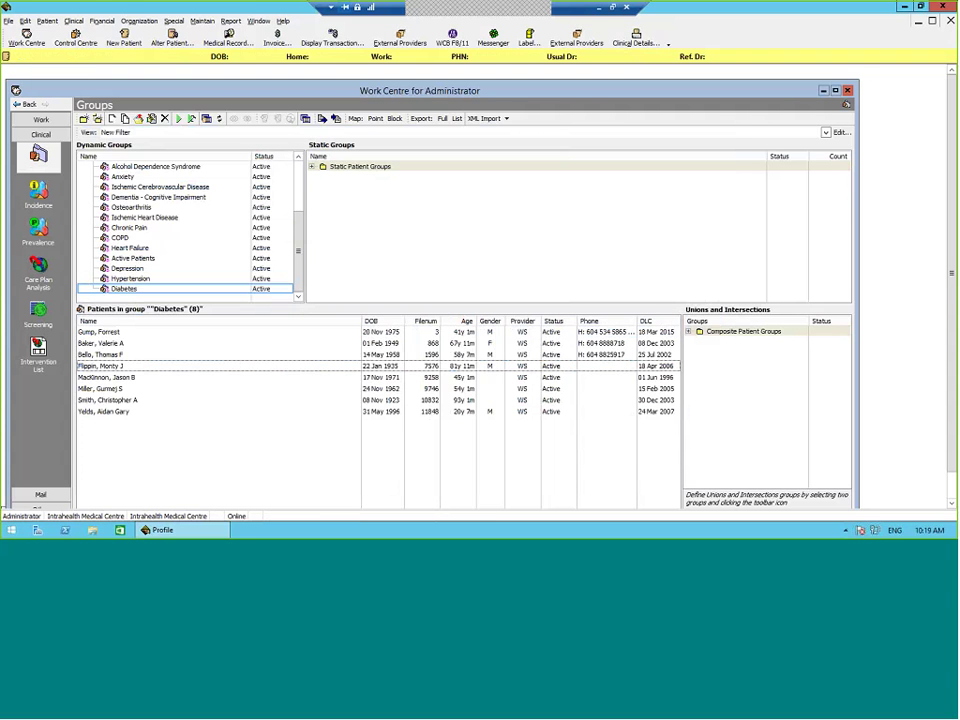
Step: Run the Active Patients group instead of Diabetes and enlarge the 80-patient list pane
{"action": "right_click", "coordinate": [180, 289]}
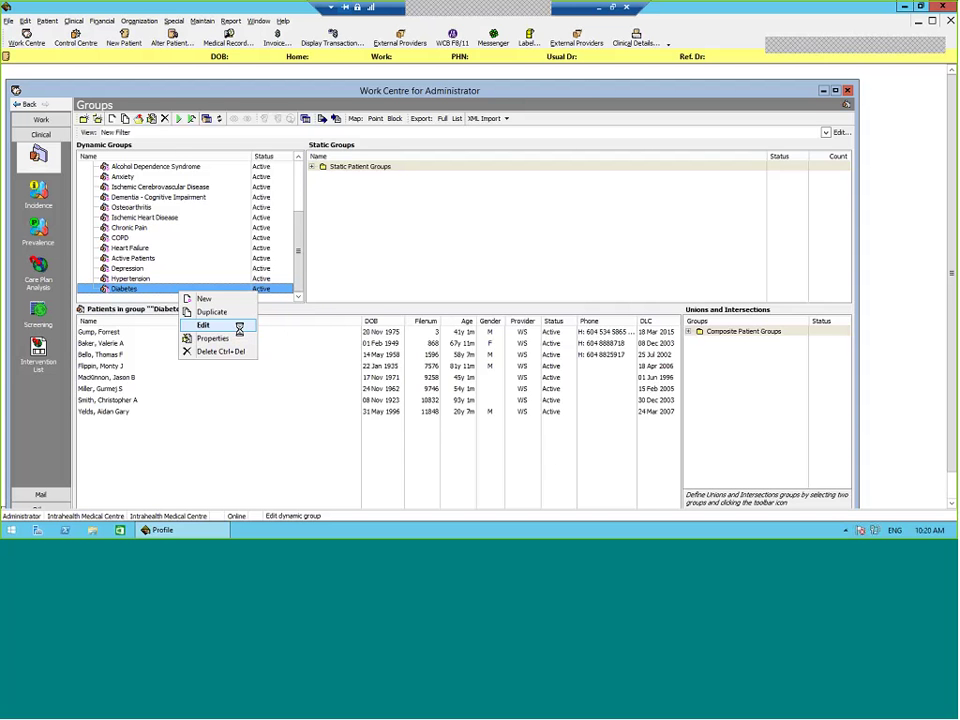
{"action": "left_click", "coordinate": [171, 257]}
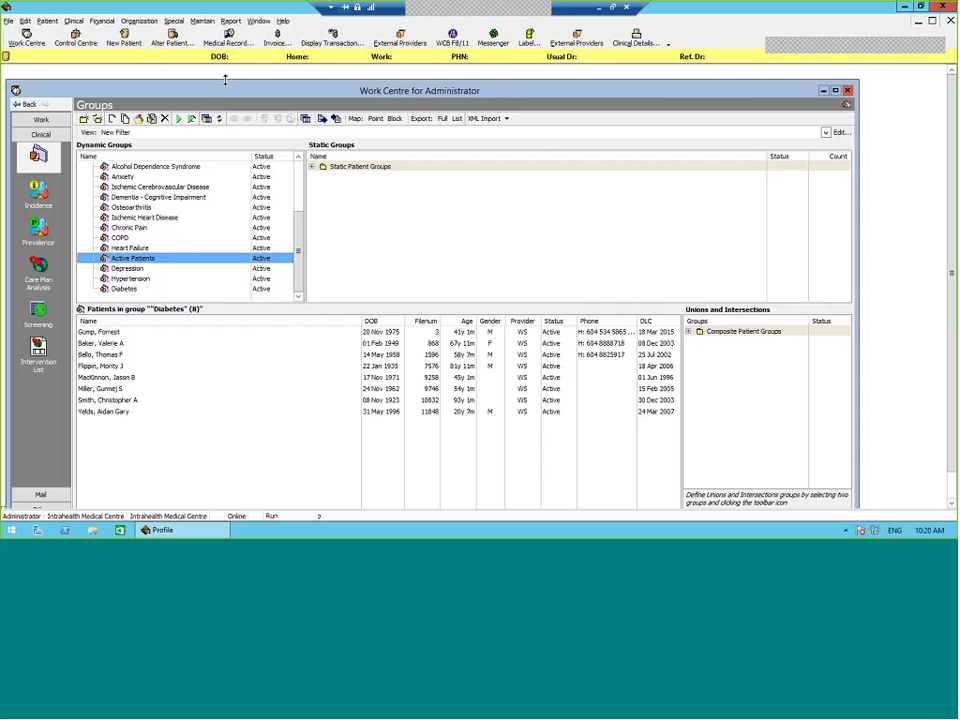
{"action": "left_click", "coordinate": [178, 118]}
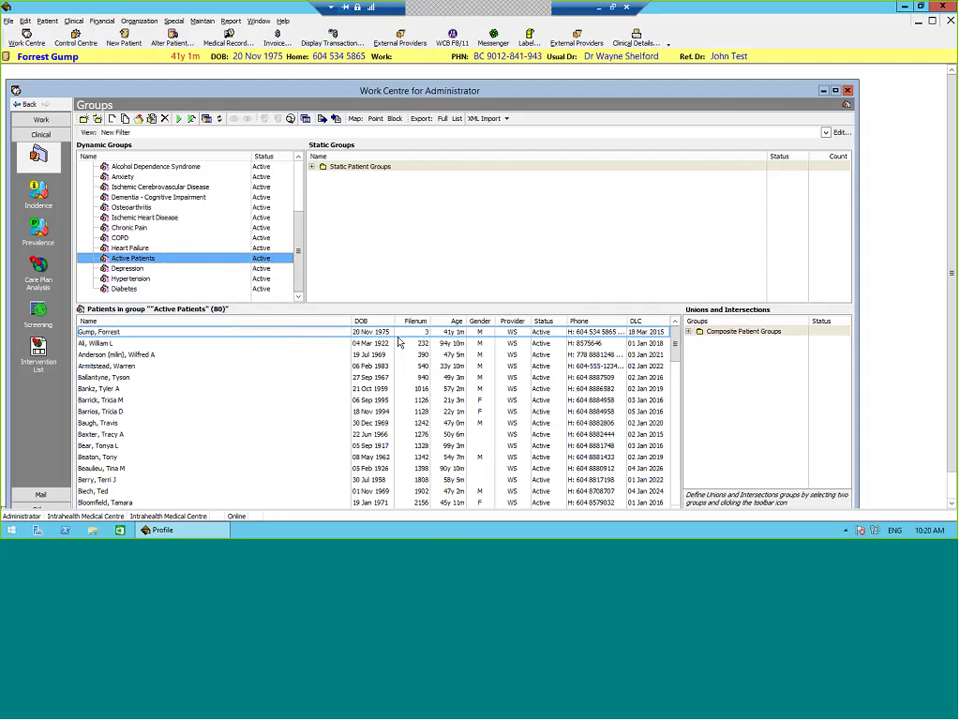
{"action": "left_click_drag", "start_coordinate": [400, 303], "coordinate": [419, 206]}
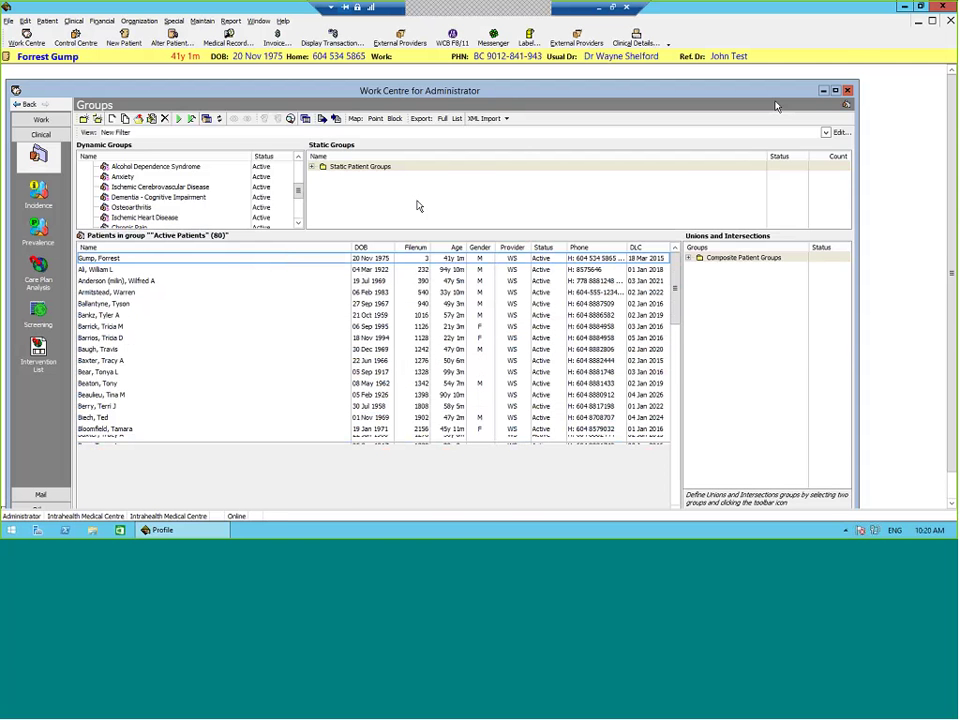
Step: Maximize the Work Centre and use Find Appointment for a listed patient
{"action": "left_click", "coordinate": [835, 90]}
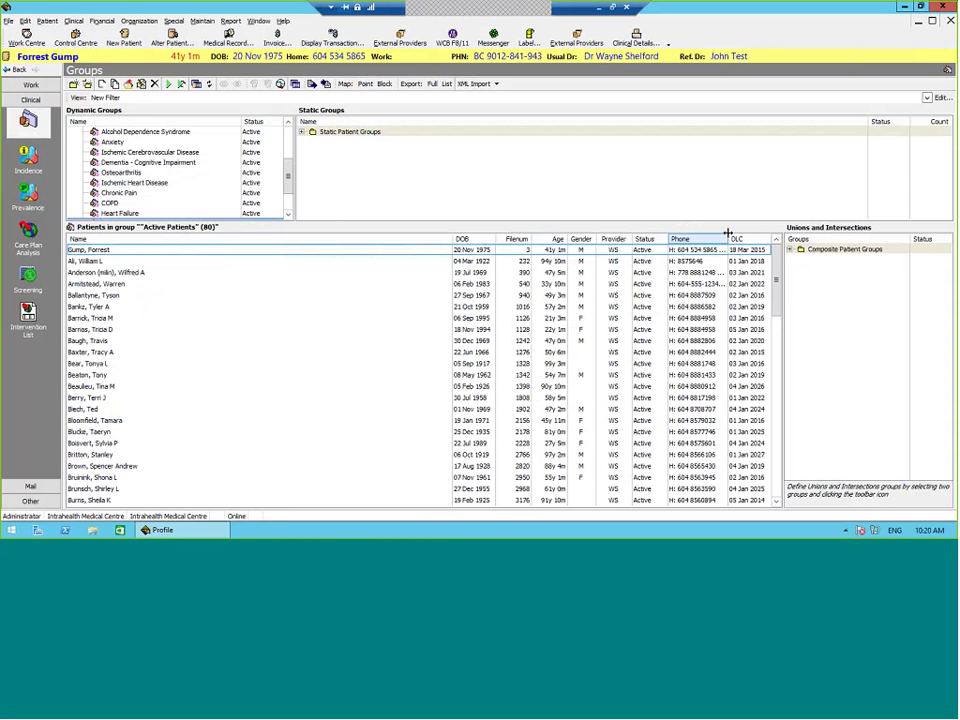
{"action": "right_click", "coordinate": [757, 309]}
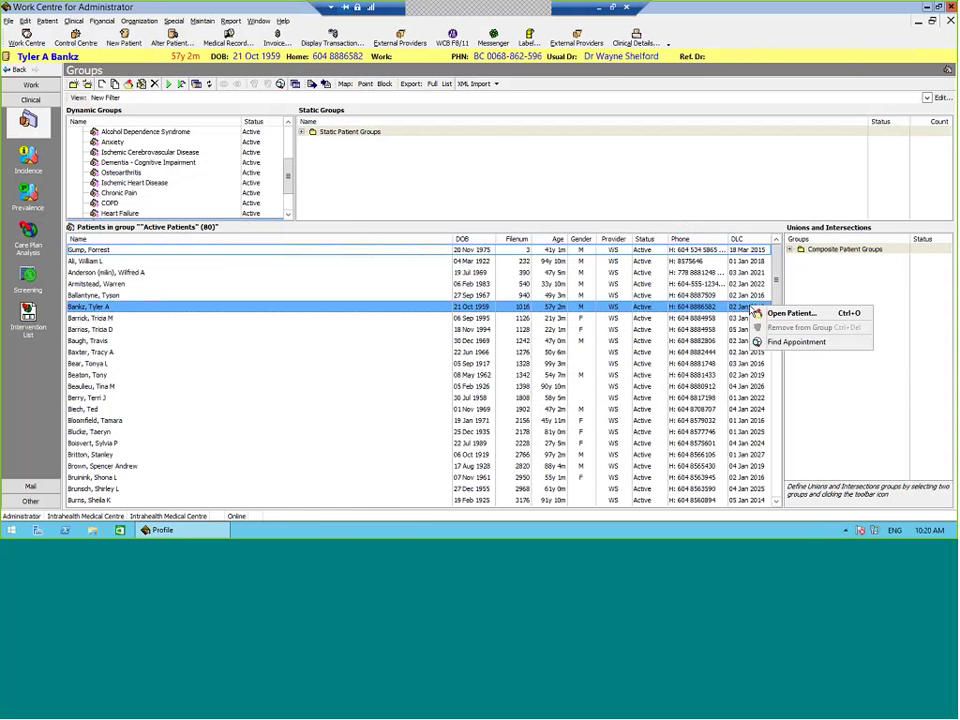
{"action": "left_click", "coordinate": [796, 341]}
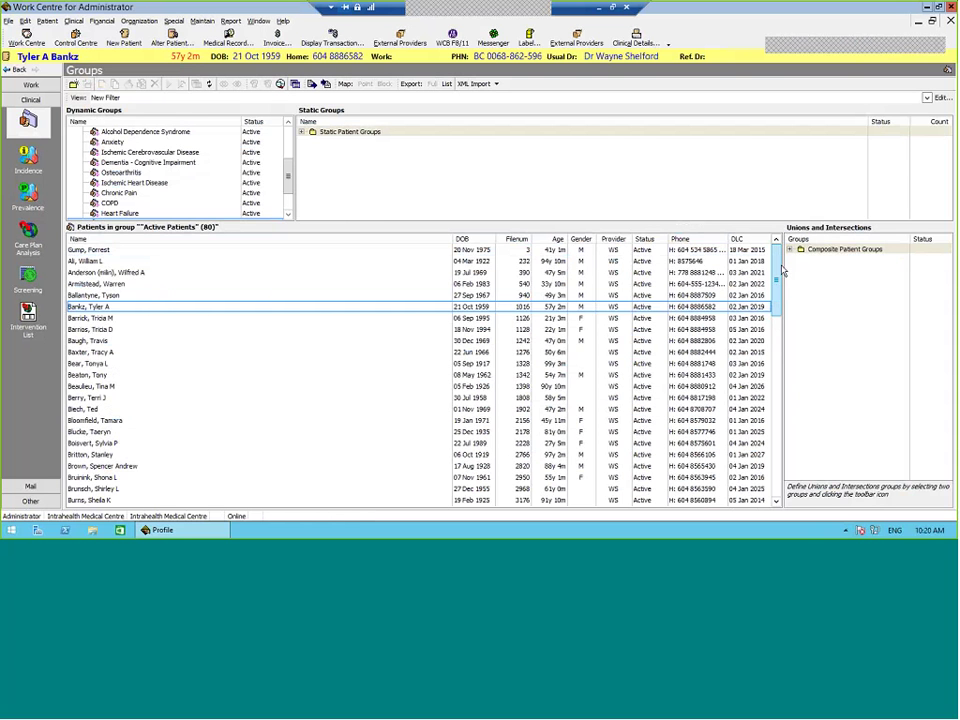
Step: Scroll through the Active Patients list and make other patients current
{"action": "scroll", "coordinate": [779, 265], "scroll_direction": "down", "scroll_amount": 1}
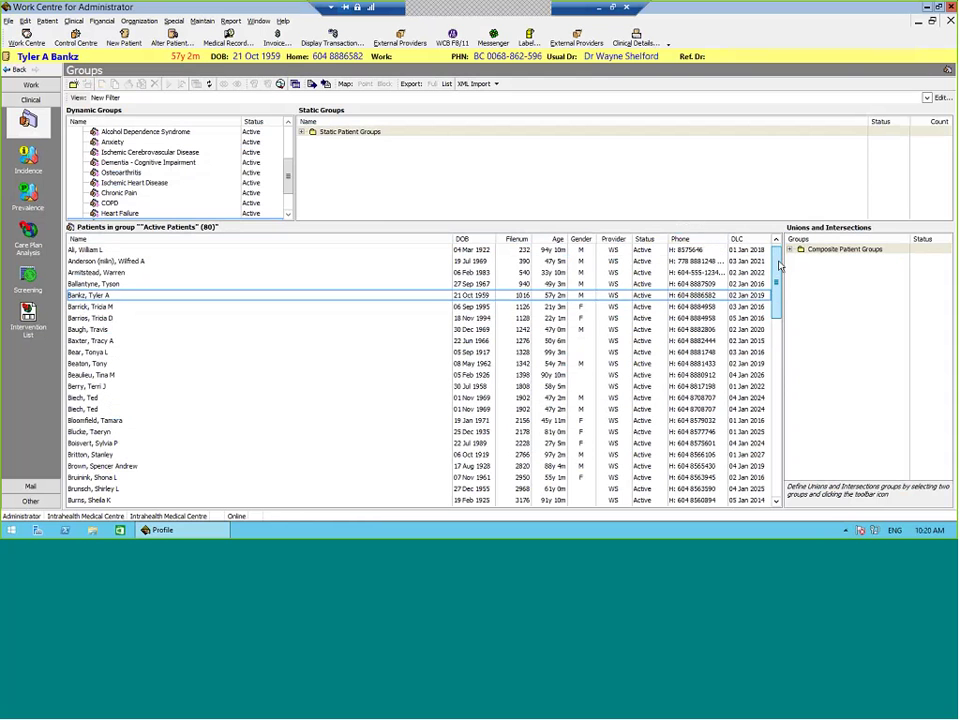
{"action": "scroll", "coordinate": [778, 266], "scroll_direction": "up", "scroll_amount": 1}
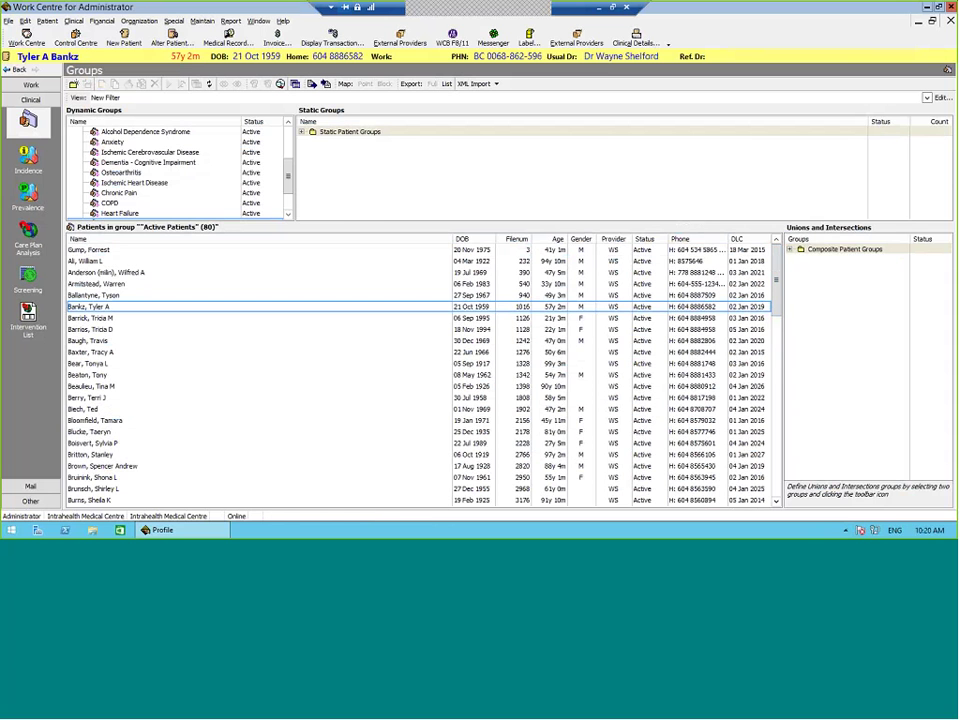
{"action": "left_click", "coordinate": [755, 318]}
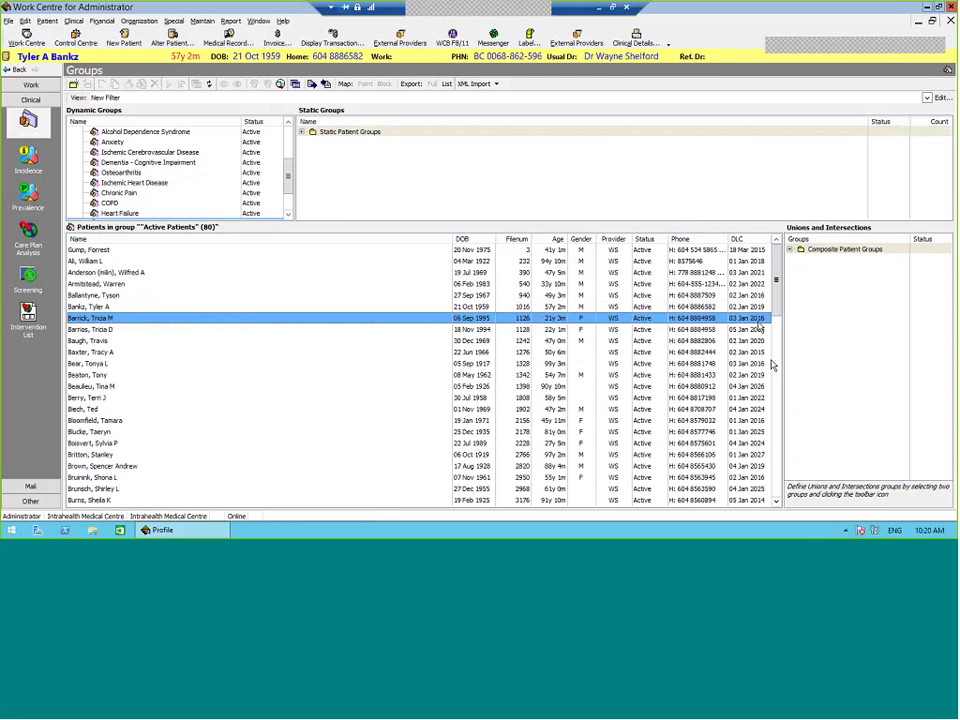
{"action": "left_click", "coordinate": [756, 443]}
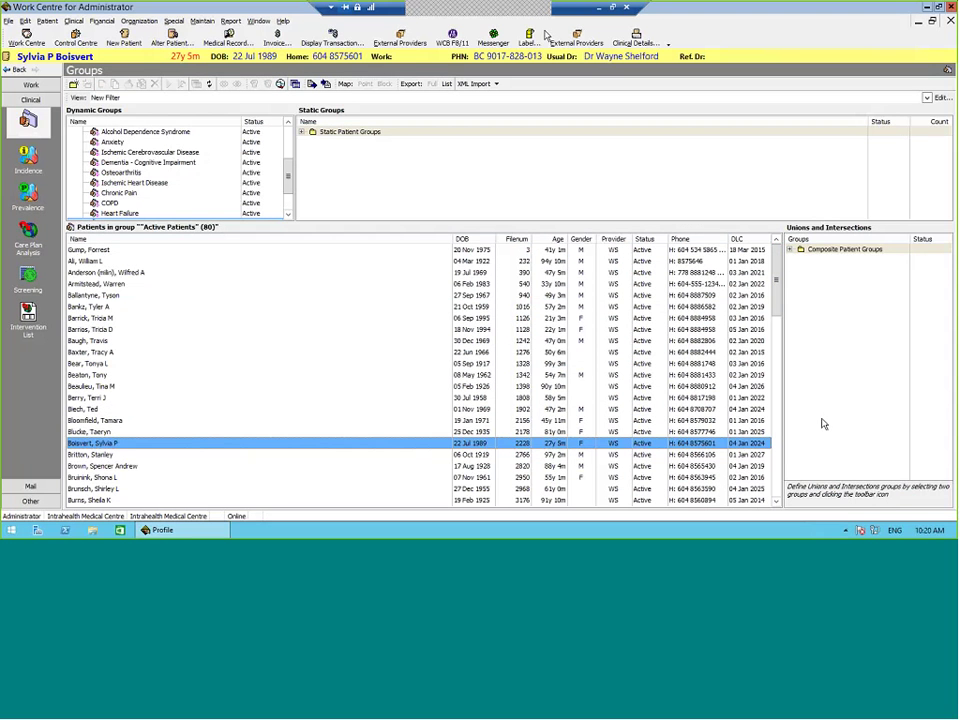
Step: Check the DLC column options and the group's Edit filter settings, leaving both unchanged
{"action": "right_click", "coordinate": [770, 241]}
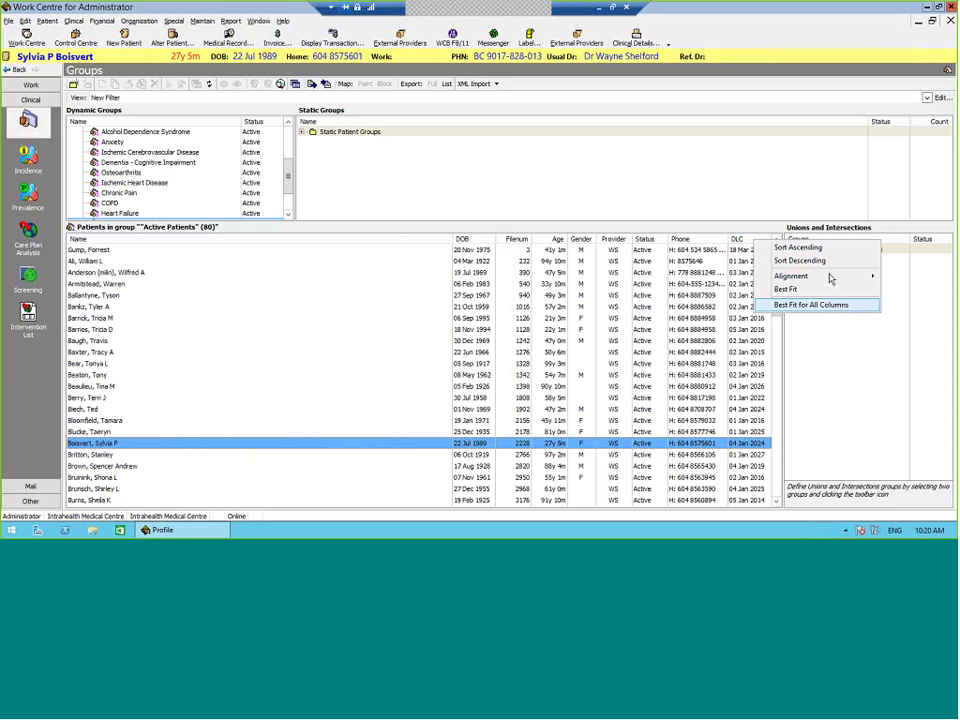
{"action": "left_click", "coordinate": [829, 285]}
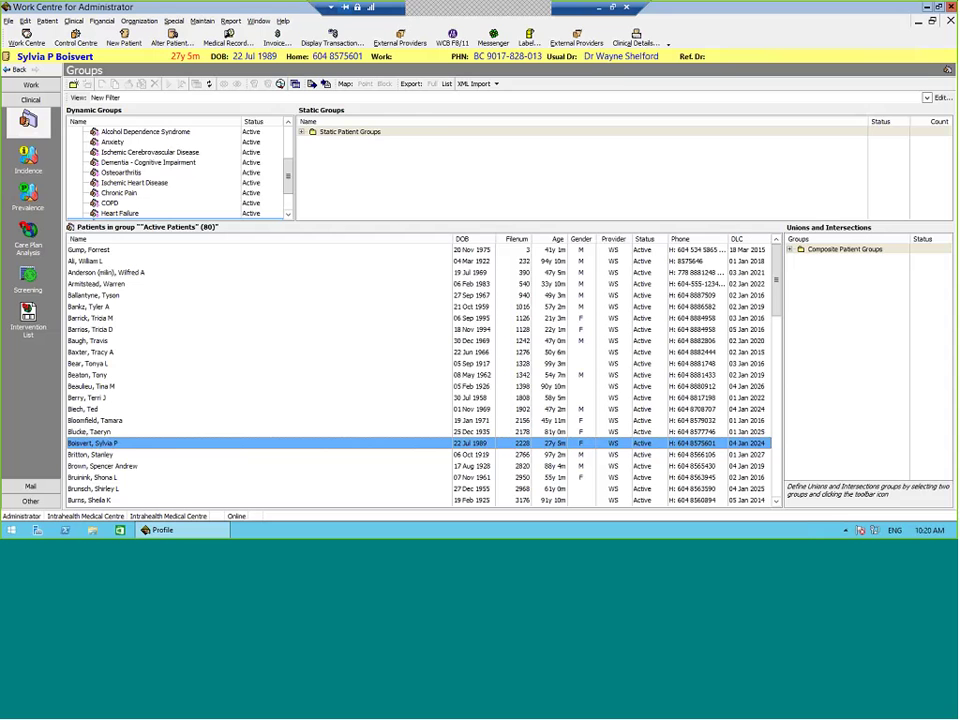
{"action": "left_click", "coordinate": [940, 97]}
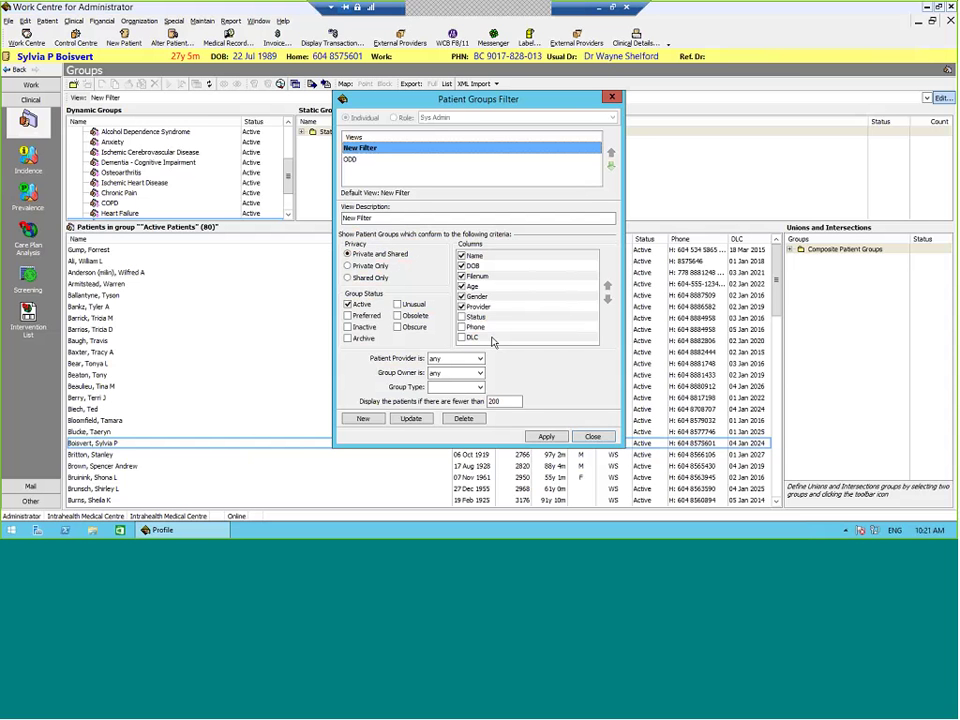
{"action": "key", "text": "Escape"}
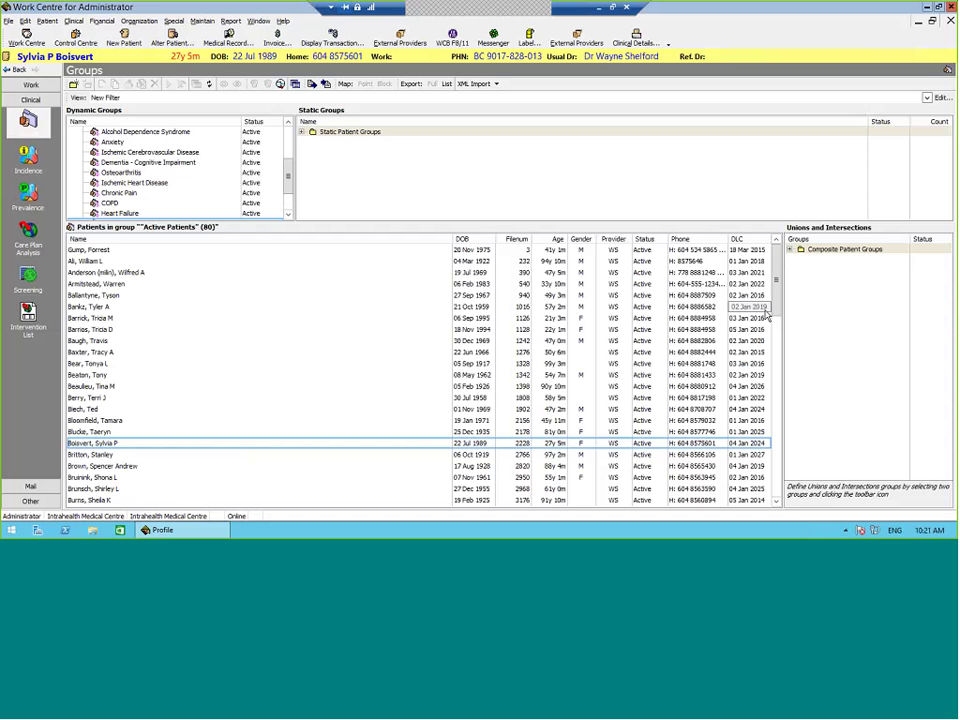
Step: Sort the Active Patients list by DLC and scroll through the results
{"action": "left_click", "coordinate": [737, 239]}
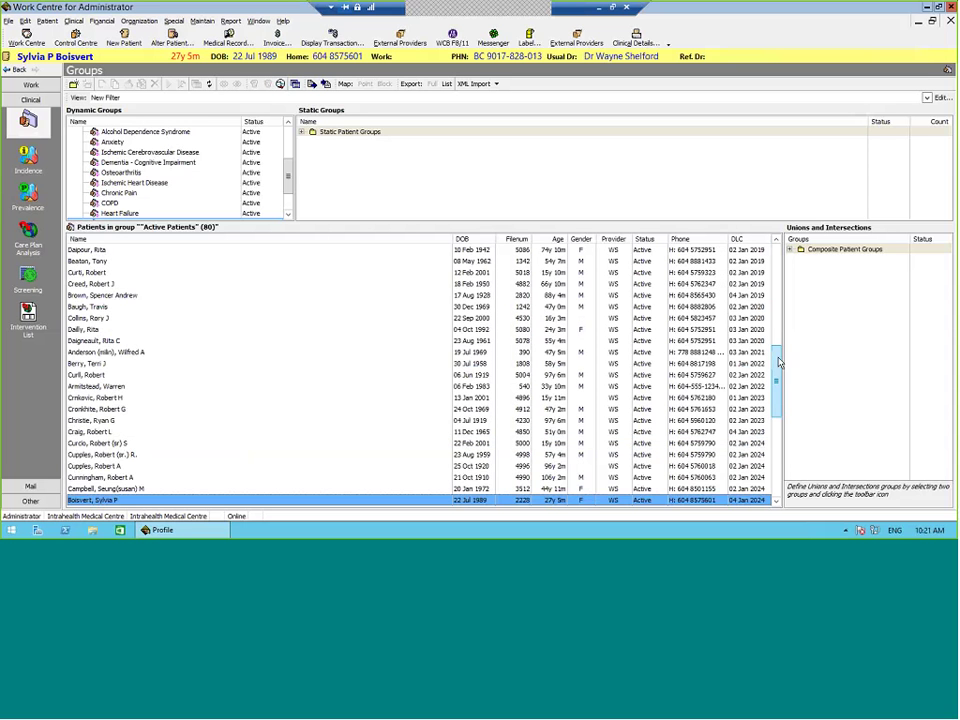
{"action": "scroll", "coordinate": [776, 480], "scroll_direction": "down", "scroll_amount": 6}
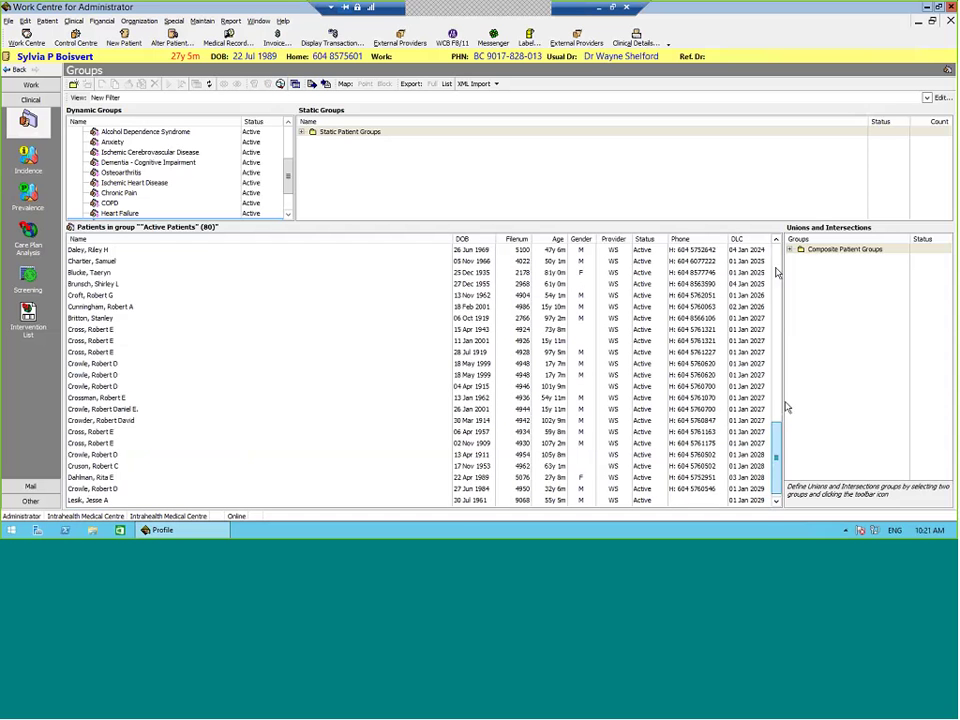
{"action": "left_click_drag", "start_coordinate": [777, 455], "coordinate": [778, 487]}
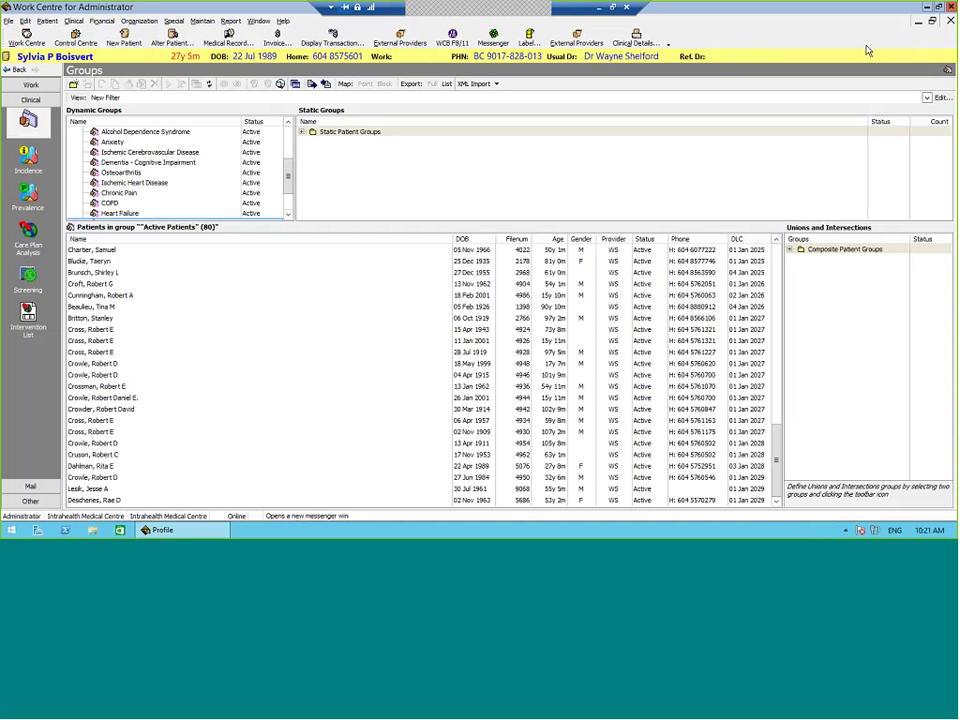
{"action": "left_click", "coordinate": [932, 20]}
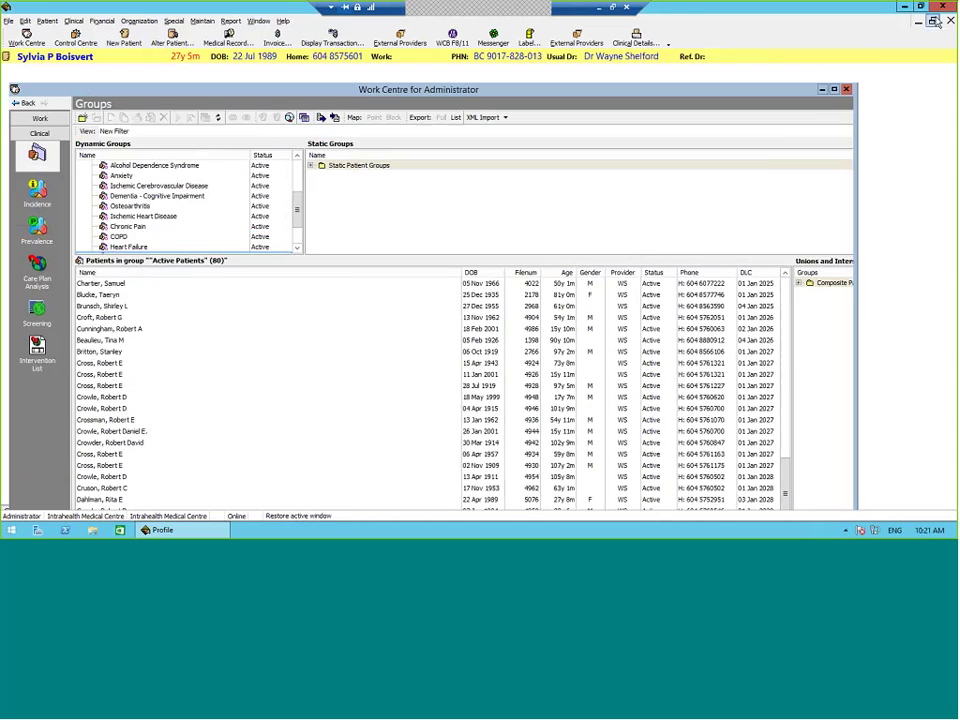
{"action": "left_click", "coordinate": [139, 21]}
{"action": "left_click", "coordinate": [157, 43]}
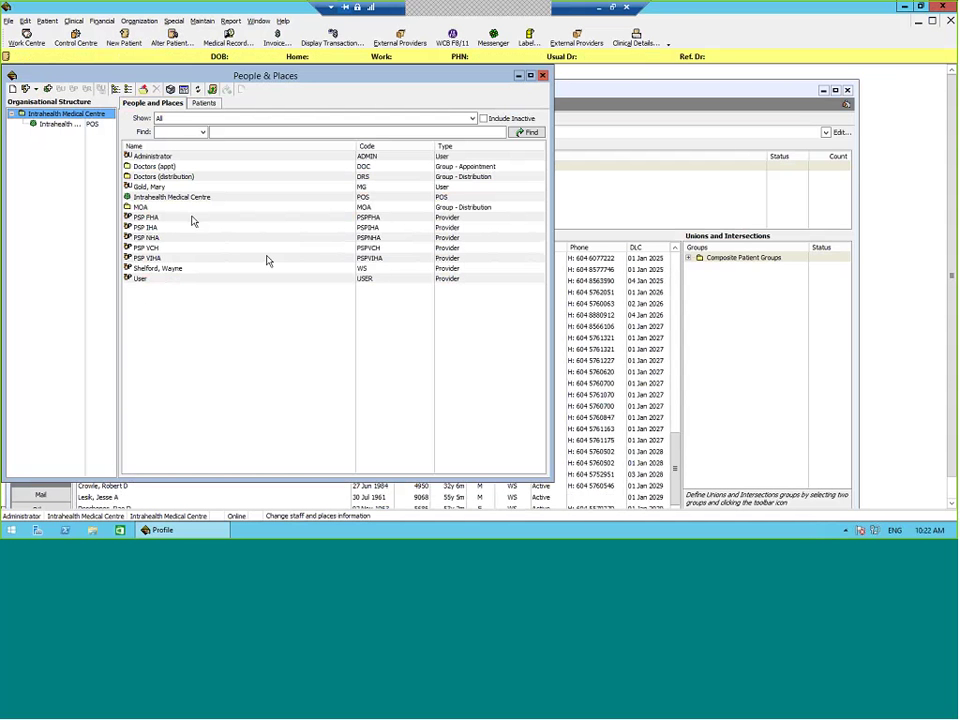
{"action": "left_click", "coordinate": [193, 221]}
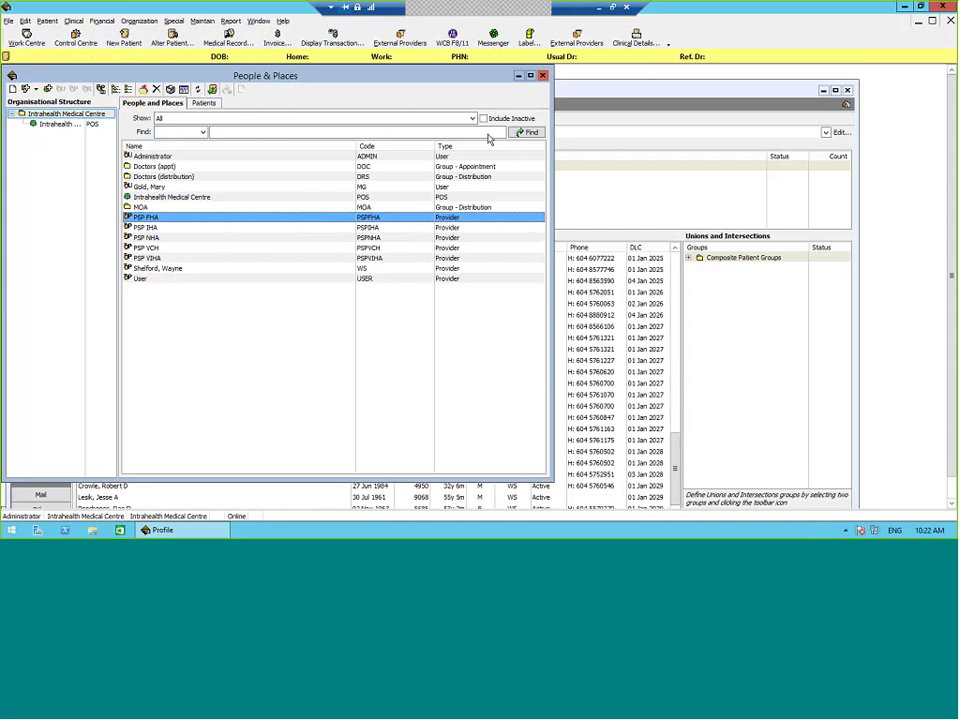
{"action": "left_click", "coordinate": [543, 75]}
{"action": "double_click", "coordinate": [619, 97]}
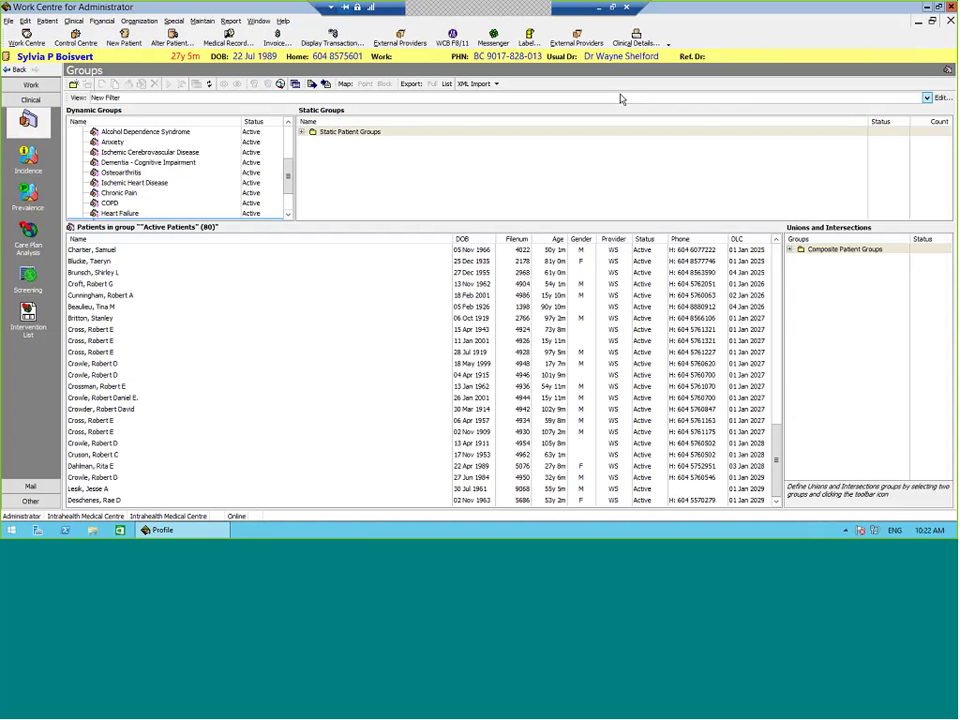